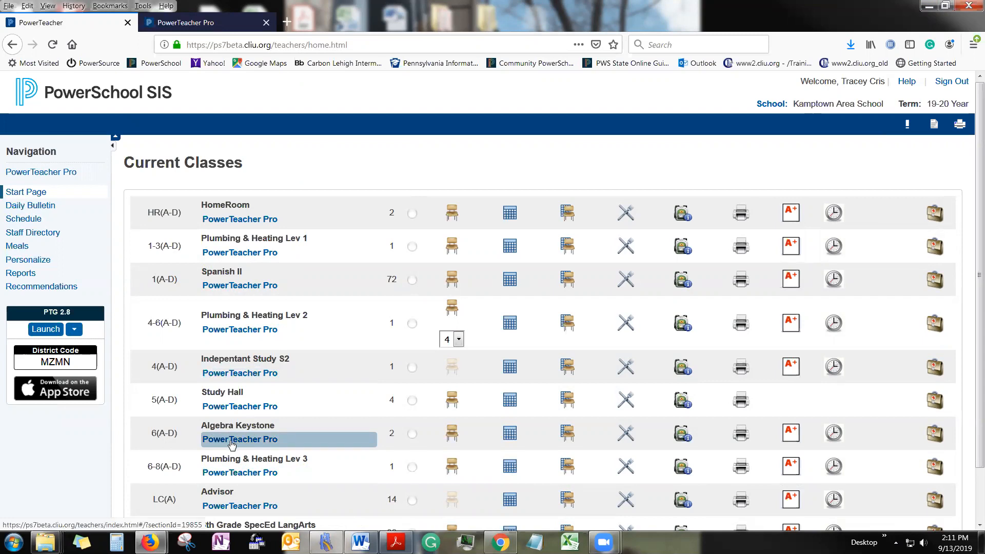
# - Open the PowerTeacher Pro gradebook and display its Getting Started overview
pyautogui.click(63, 176)
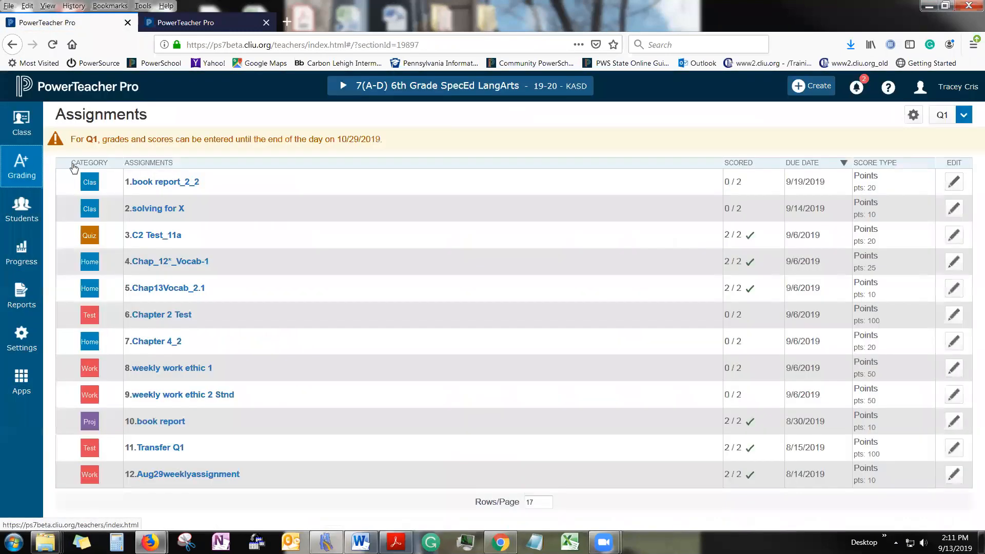
pyautogui.click(884, 96)
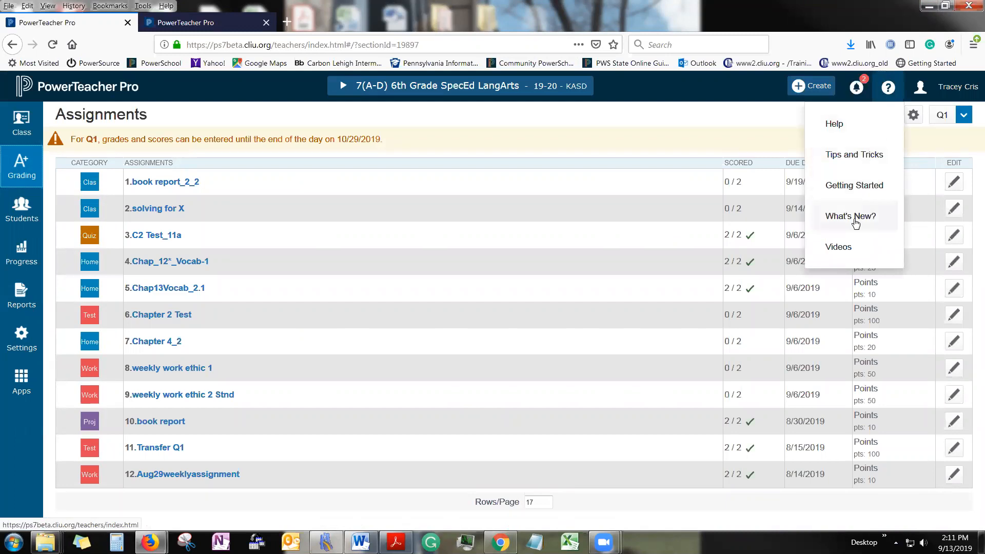
pyautogui.click(856, 190)
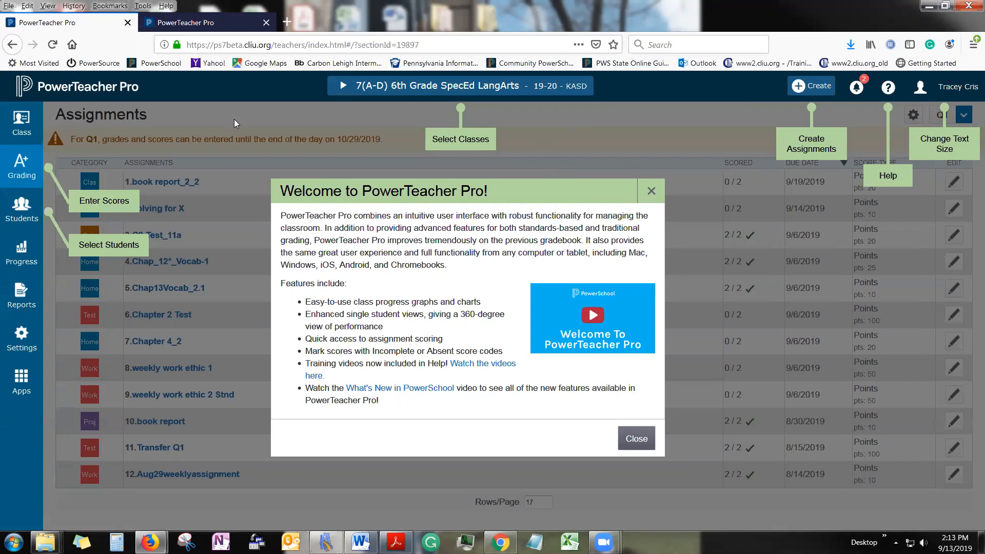
# - View the What's New announcement and the Tips and Tricks help page, closing the help window when done
pyautogui.click(889, 95)
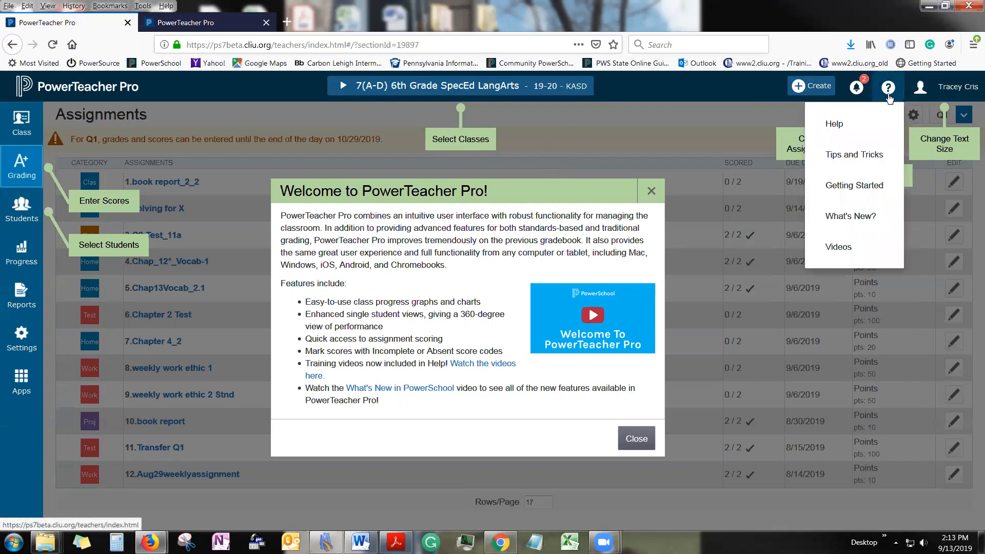
pyautogui.click(843, 218)
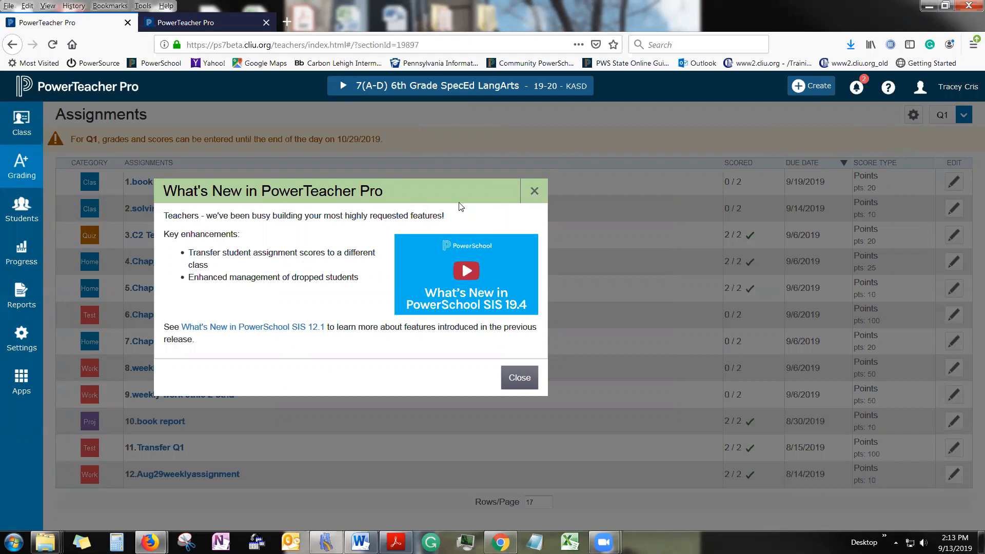
pyautogui.click(887, 88)
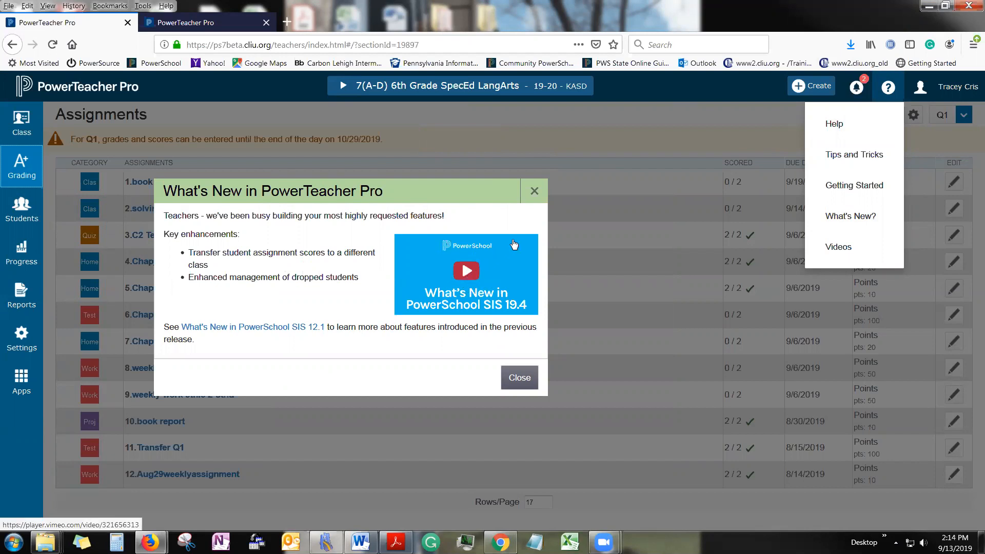
pyautogui.click(534, 192)
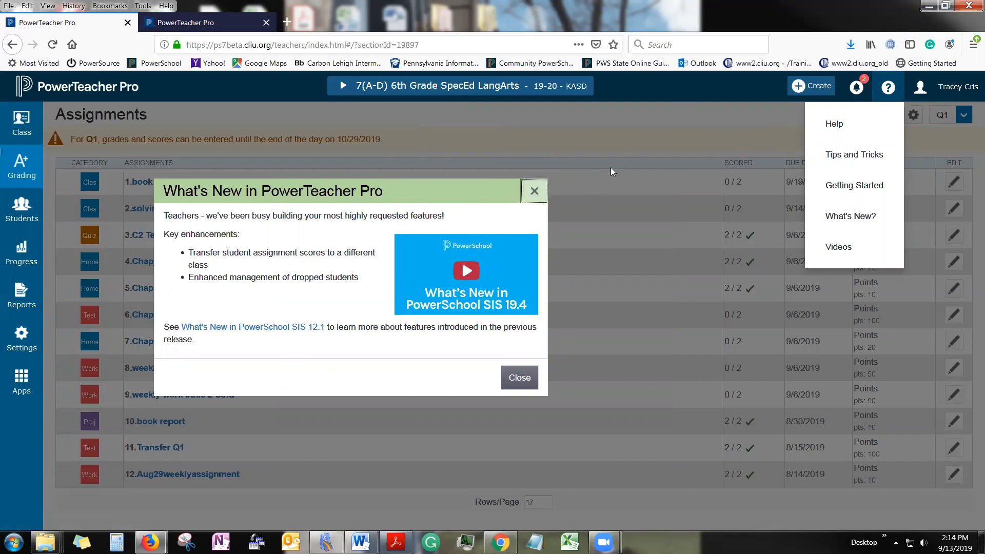
pyautogui.click(867, 154)
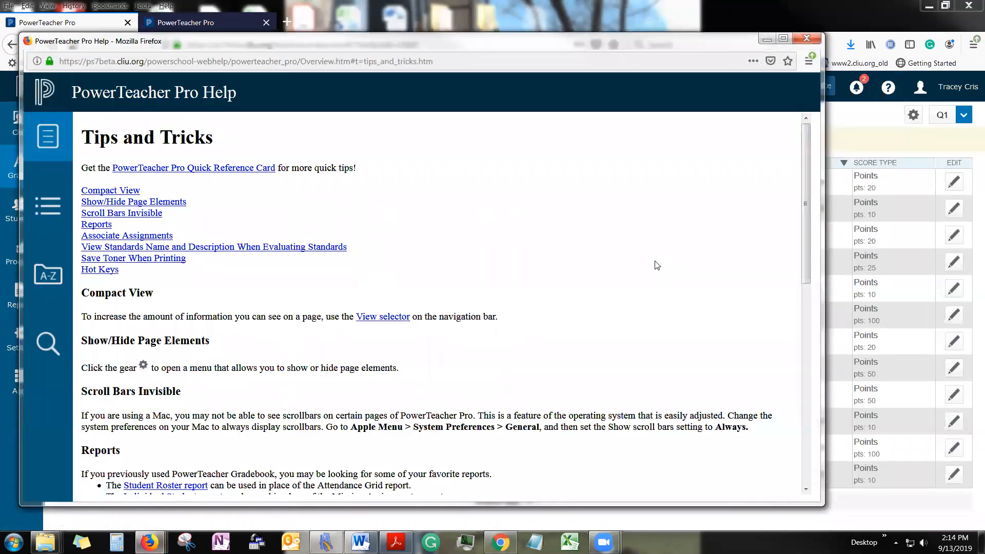
pyautogui.click(805, 39)
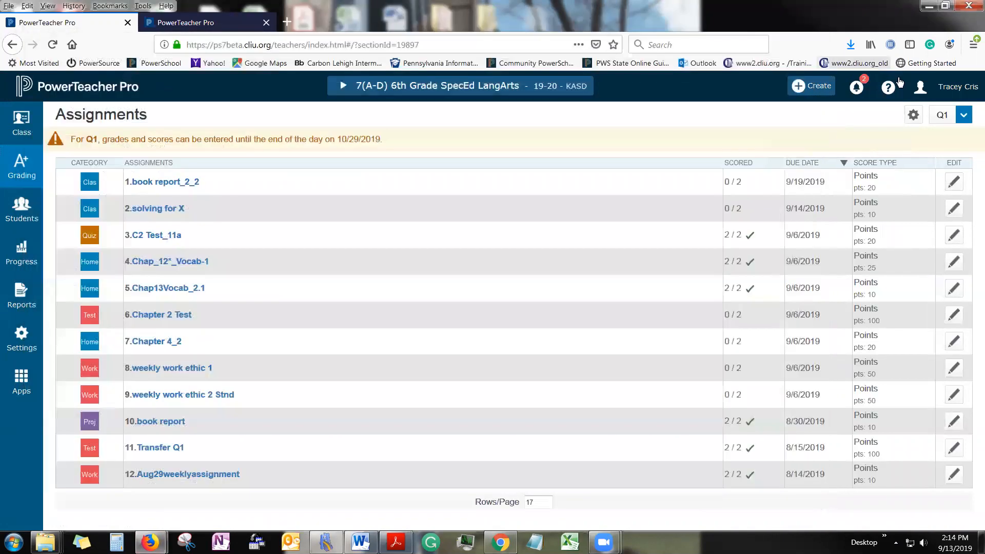
# - Open the online help, browse its table of contents and index, read the Comment Log topic, and close the help window
pyautogui.click(888, 89)
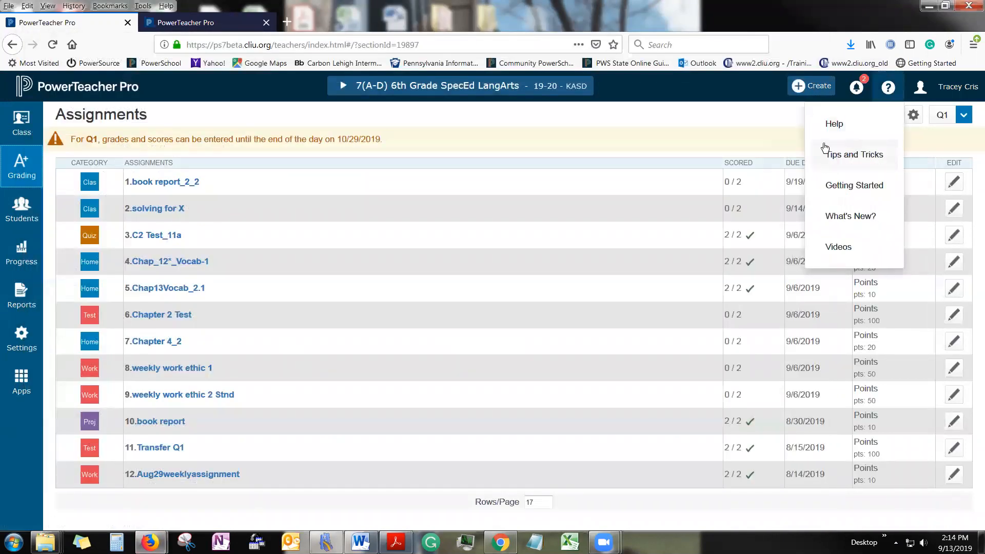
pyautogui.click(835, 130)
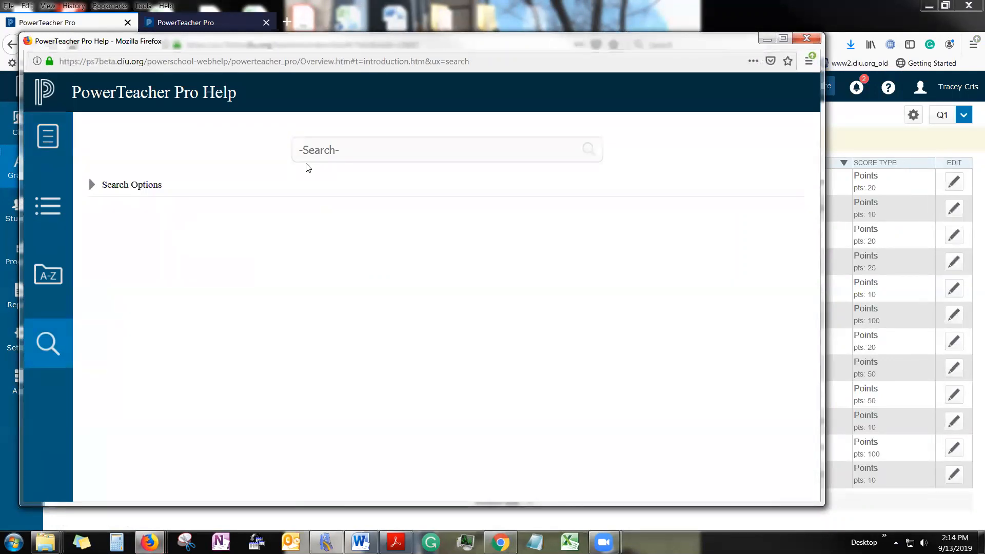
pyautogui.click(48, 206)
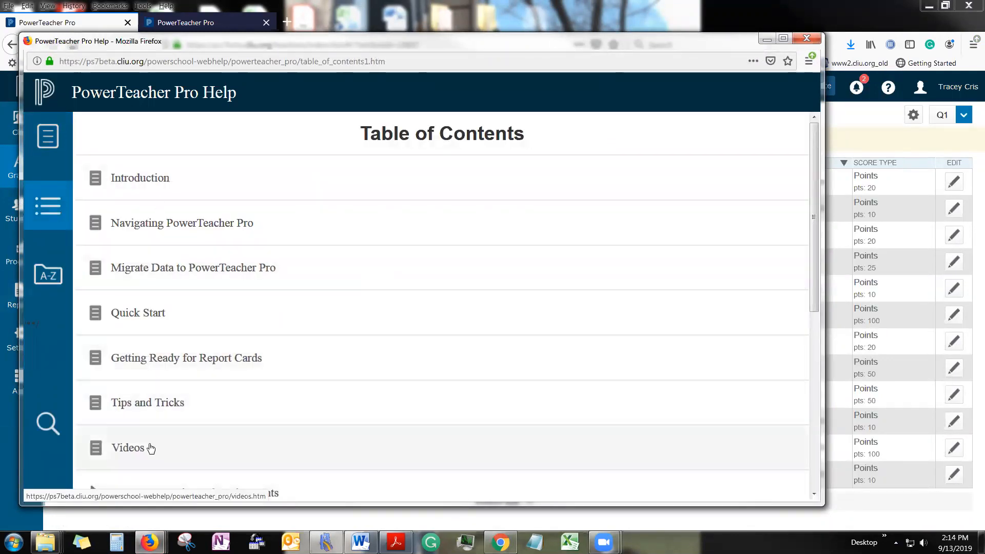
pyautogui.click(51, 276)
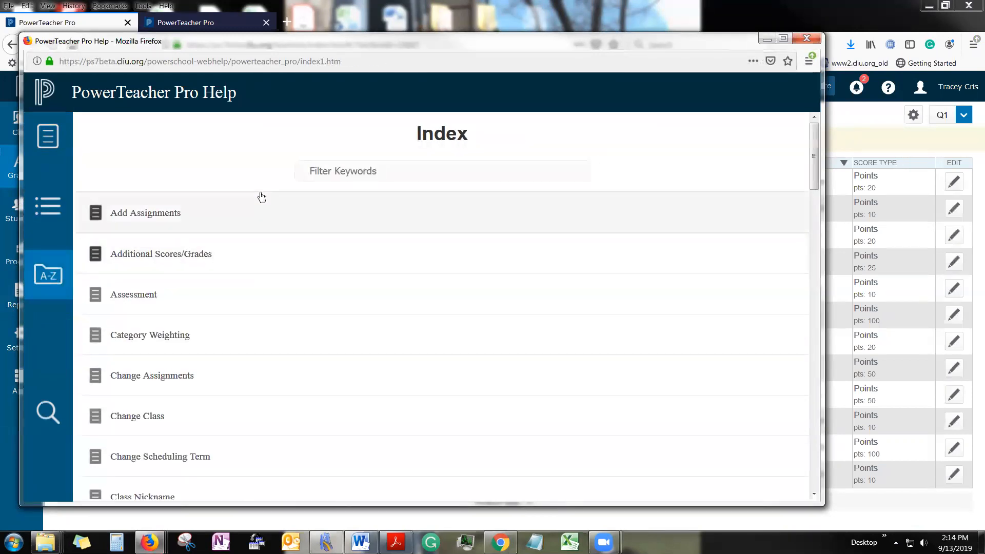
pyautogui.scroll(-3, 228, 344)
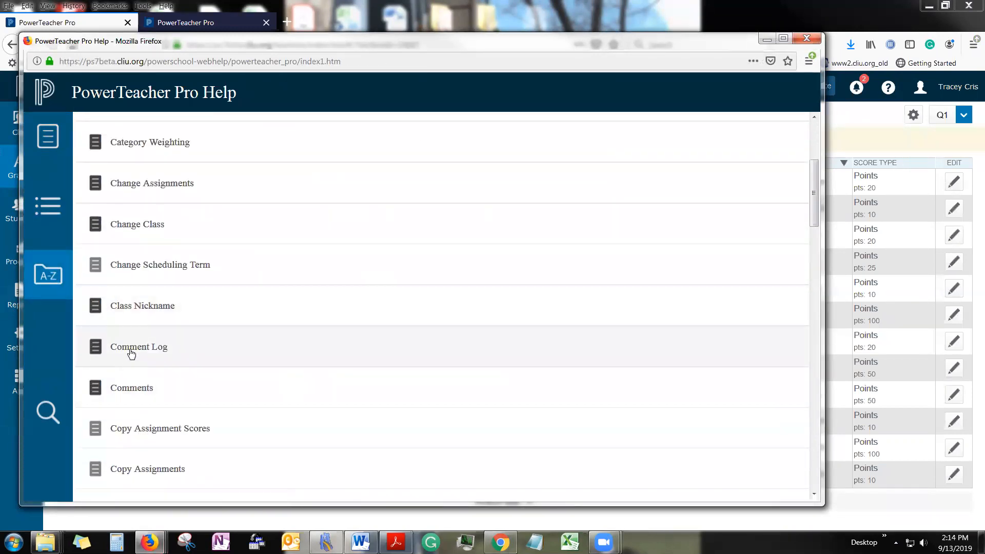
pyautogui.click(129, 351)
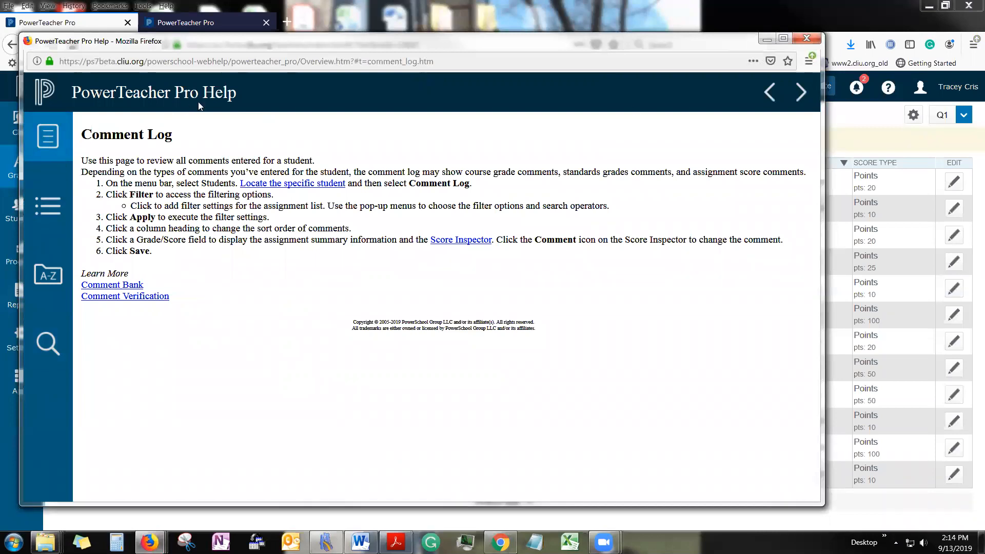
pyautogui.click(804, 38)
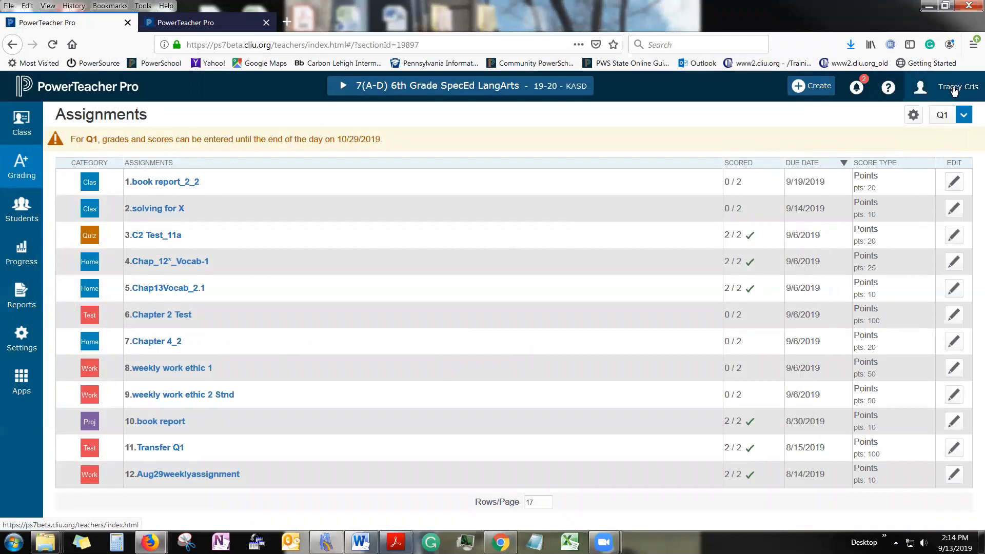
# - Switch the gradebook's view size to Medium and set it back to Small
pyautogui.click(953, 89)
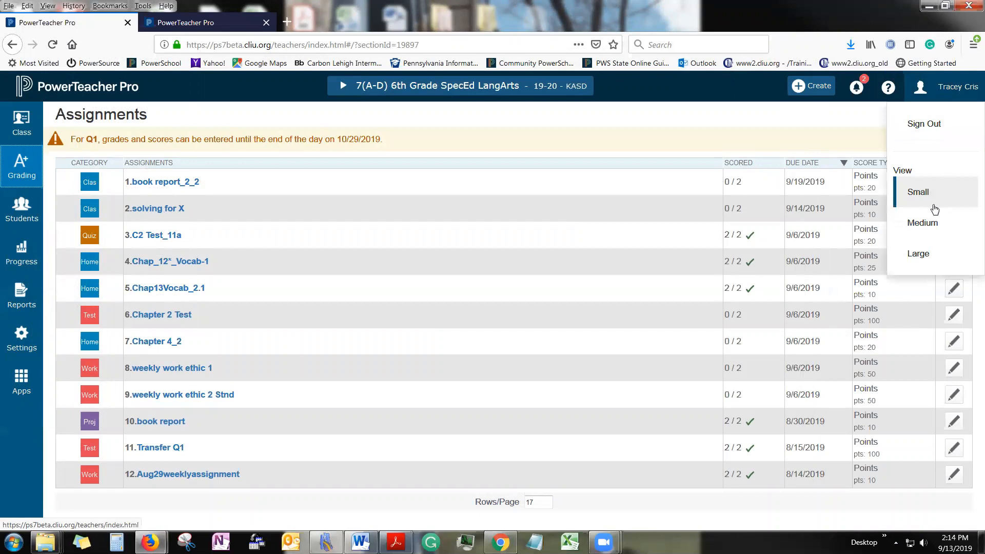
pyautogui.click(938, 234)
pyautogui.click(953, 88)
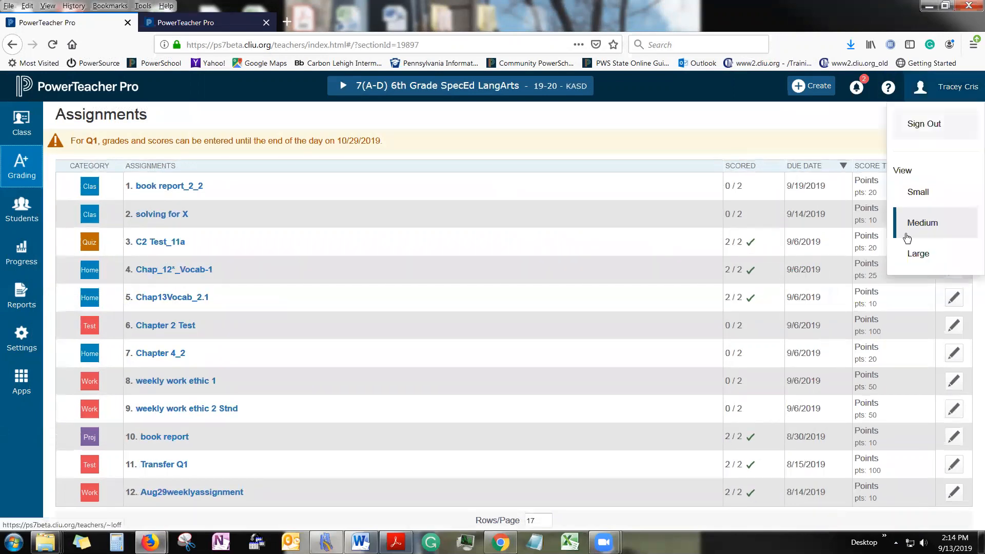
pyautogui.click(907, 191)
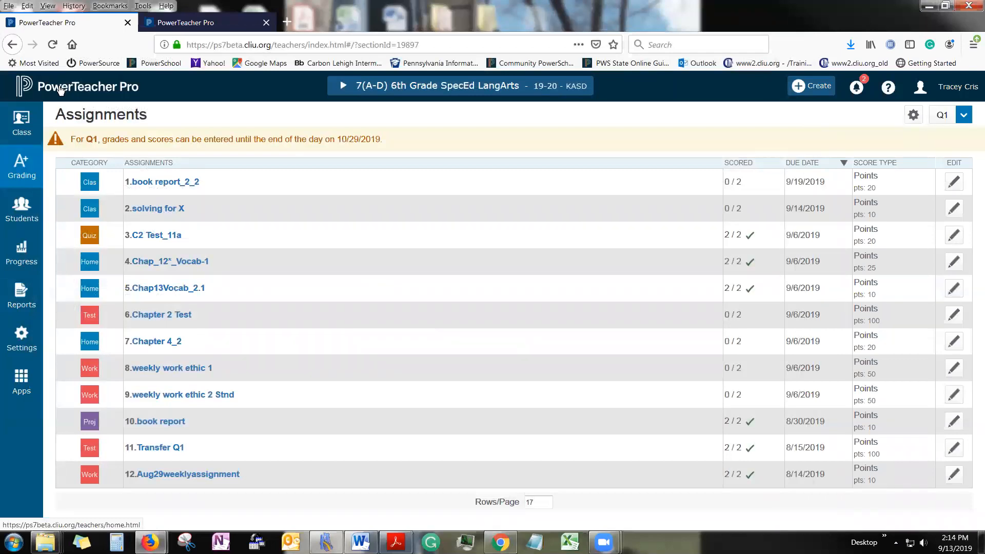
# - Open the PowerTeacher start page in a new browser tab, view its class list, and return to the gradebook
pyautogui.rightClick(92, 89)
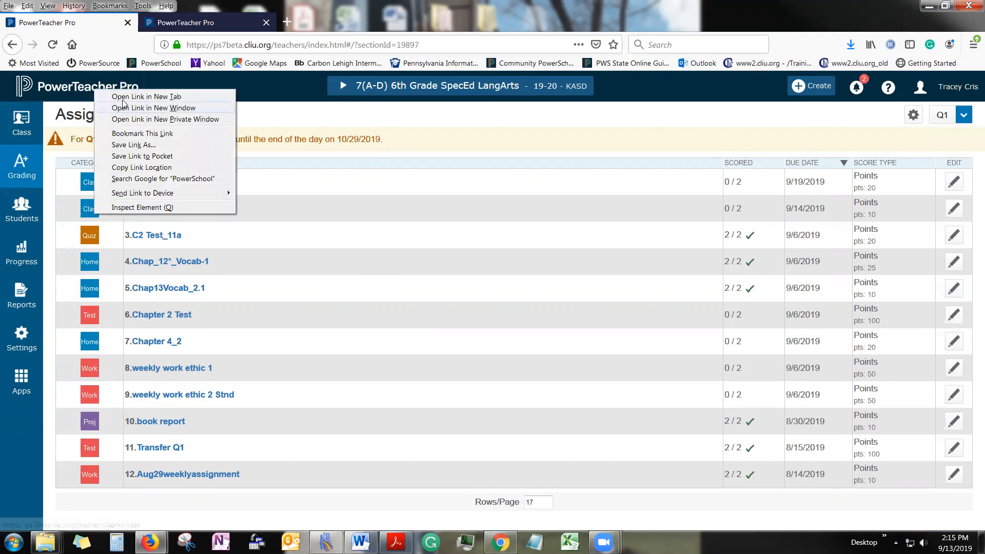
pyautogui.click(130, 95)
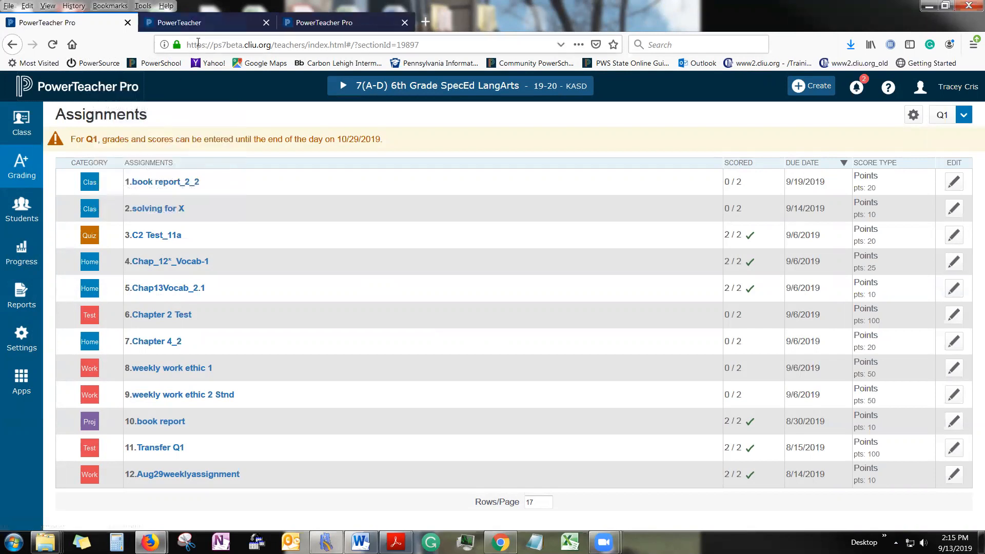
pyautogui.click(199, 25)
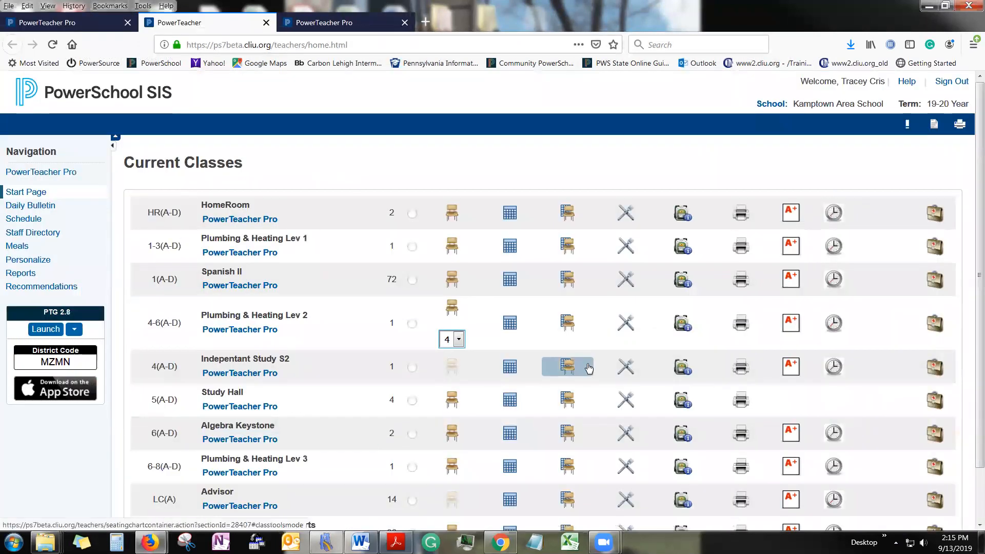
pyautogui.click(52, 24)
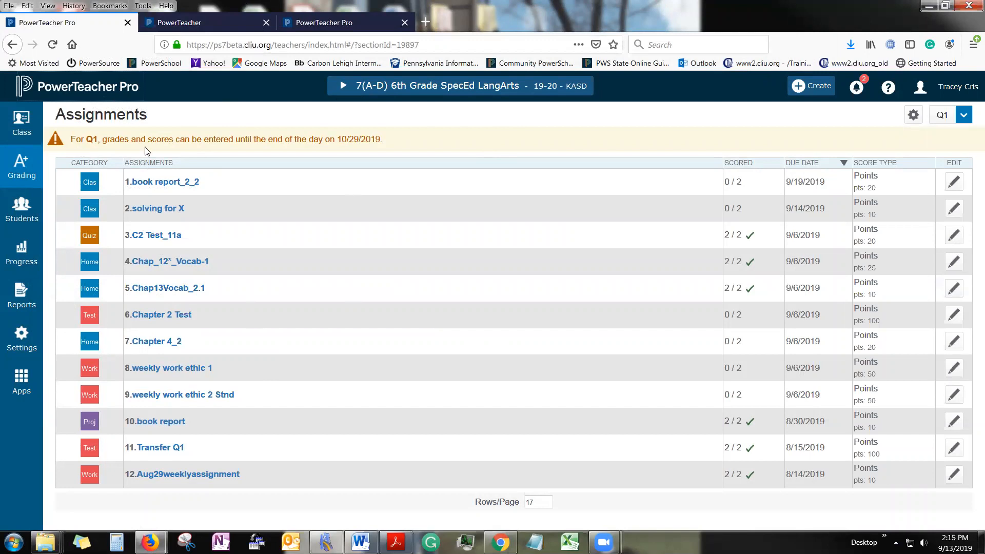
# - Highlight the Q1 grade-entry deadline notice above the assignment list and clear the highlight
pyautogui.moveTo(384, 149); pyautogui.dragTo(70, 148)
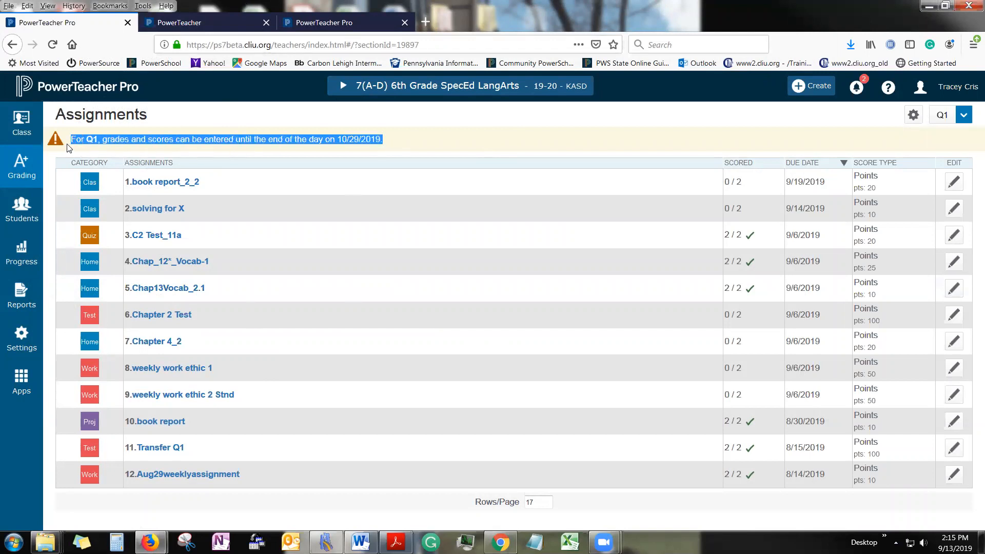
pyautogui.click(196, 118)
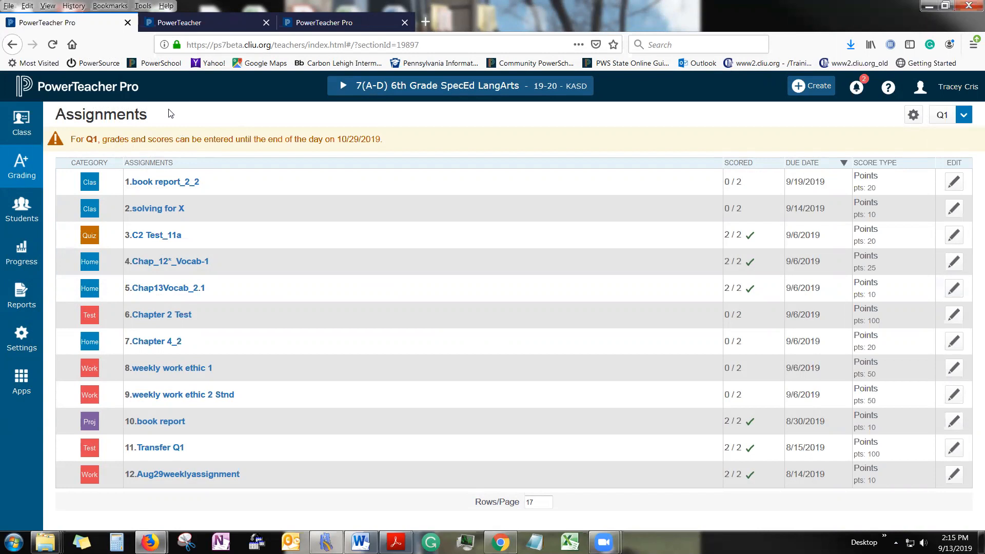
# - Search the class selector for "spa" and clear the search to restore the full class list
pyautogui.click(338, 90)
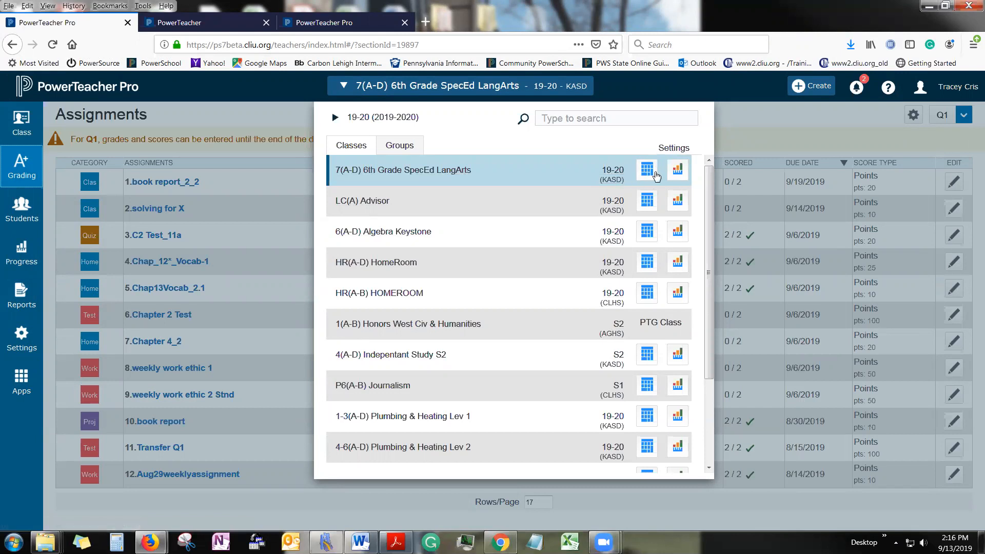
pyautogui.click(555, 121)
pyautogui.write('spa')
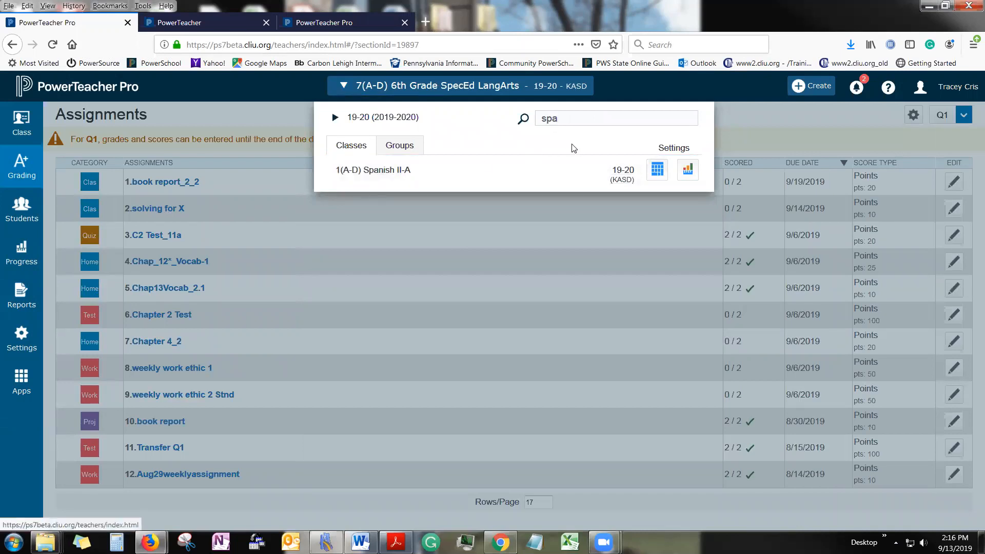
pyautogui.press('BackSpace')
pyautogui.press('BackSpace')
pyautogui.press('BackSpace')
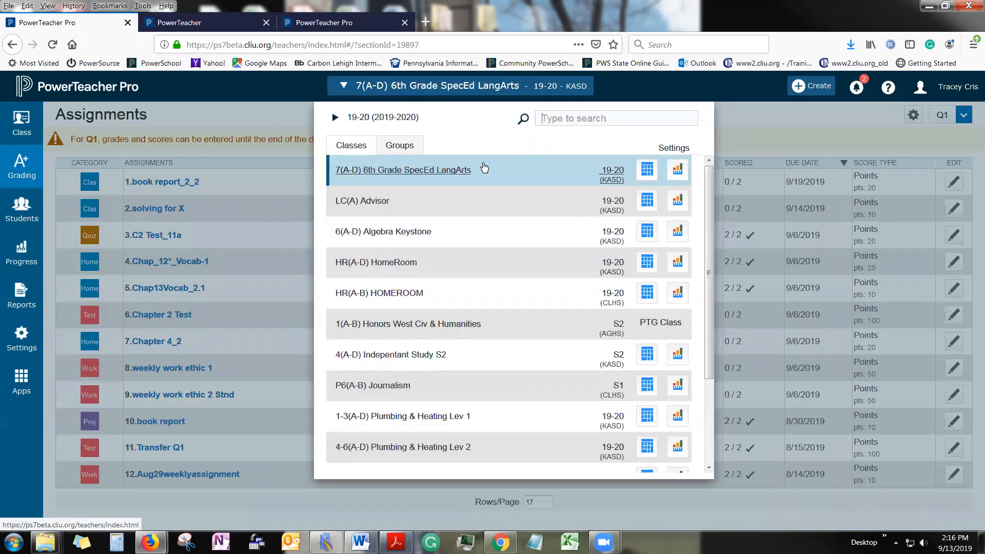
# - View the combined assignments of the Kamptown Area School group and those of the Carbon Lehigh School group
pyautogui.click(396, 147)
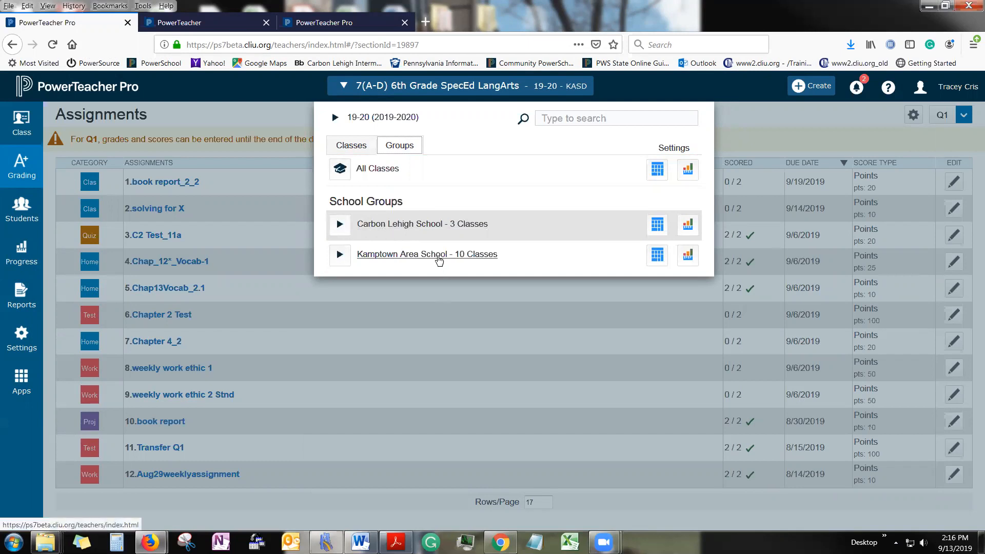
pyautogui.click(376, 257)
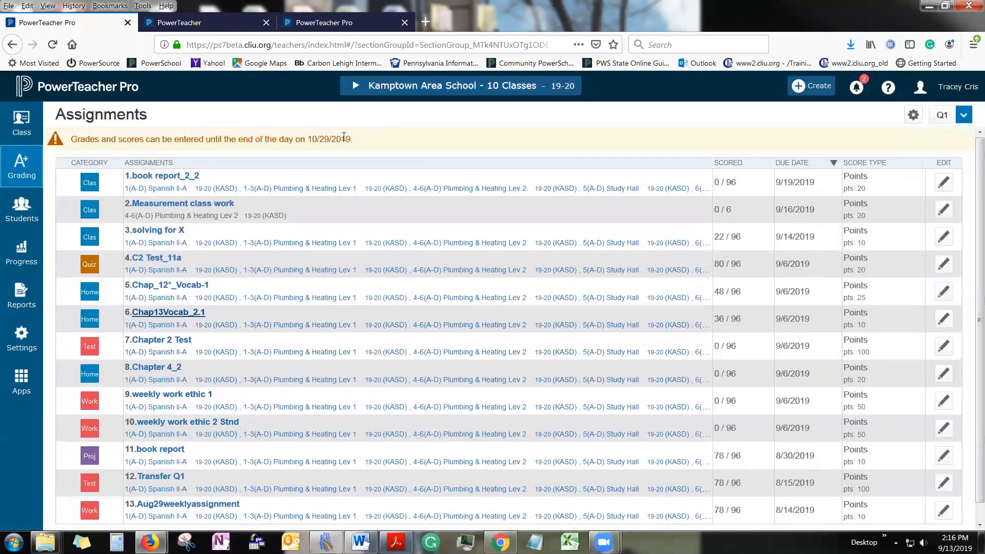
pyautogui.click(410, 85)
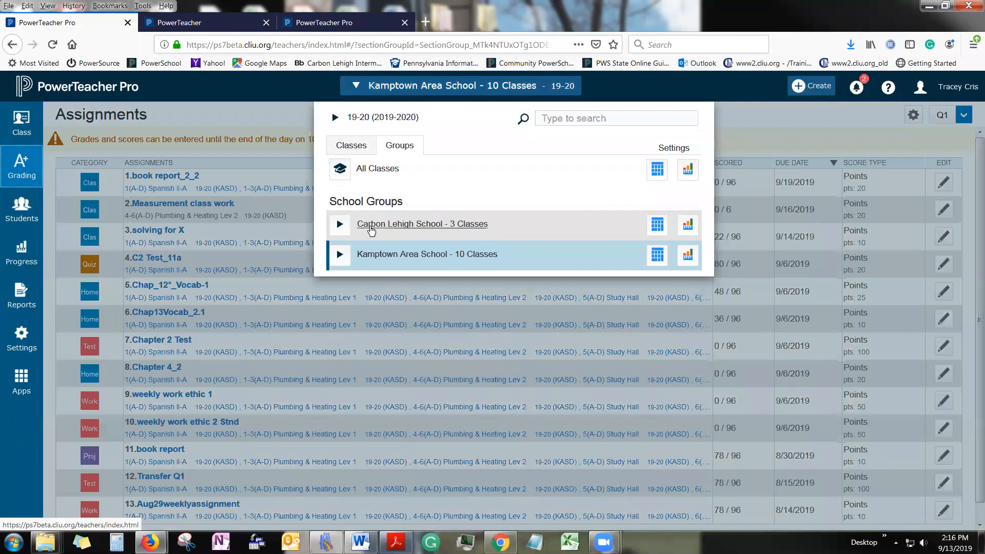
pyautogui.click(371, 230)
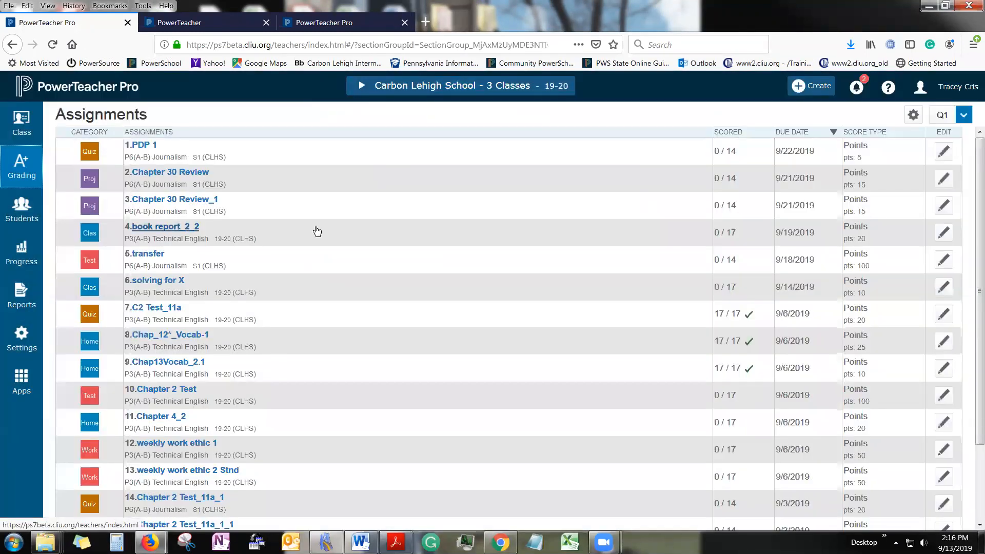
pyautogui.scroll(-2, 313, 344)
pyautogui.scroll(-2, 315, 341)
pyautogui.scroll(5, 318, 339)
# - Display the assignments for the All Classes group and reopen the class selector
pyautogui.click(361, 86)
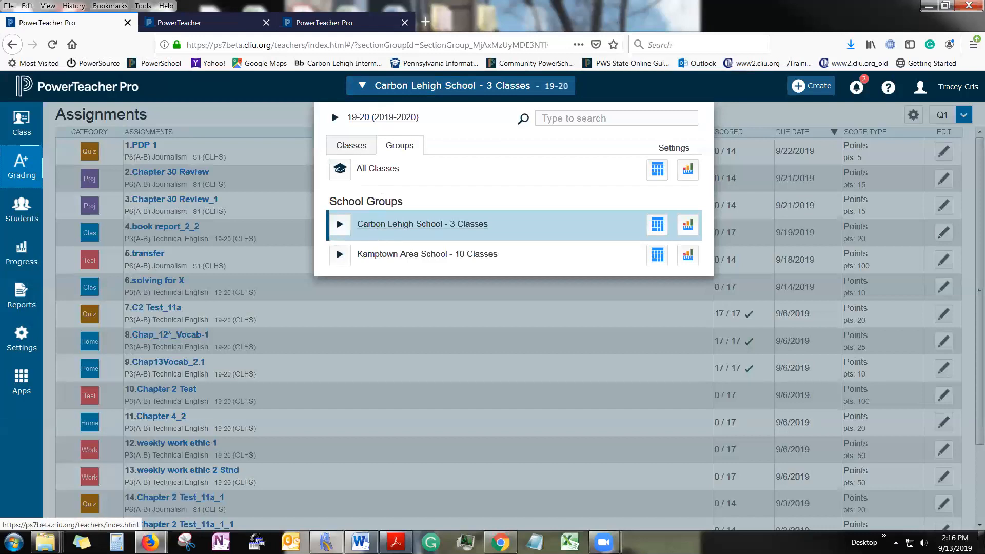
pyautogui.click(371, 176)
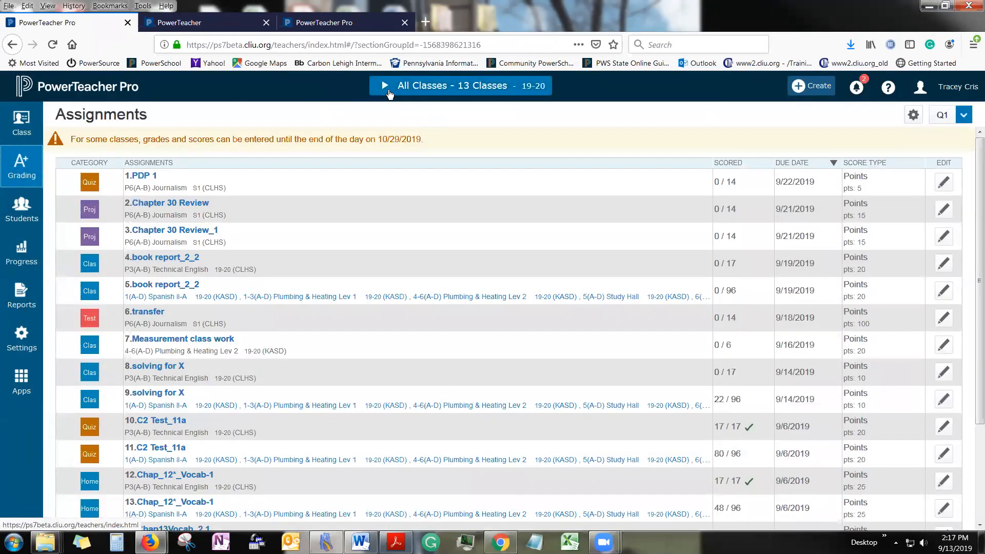
pyautogui.click(390, 93)
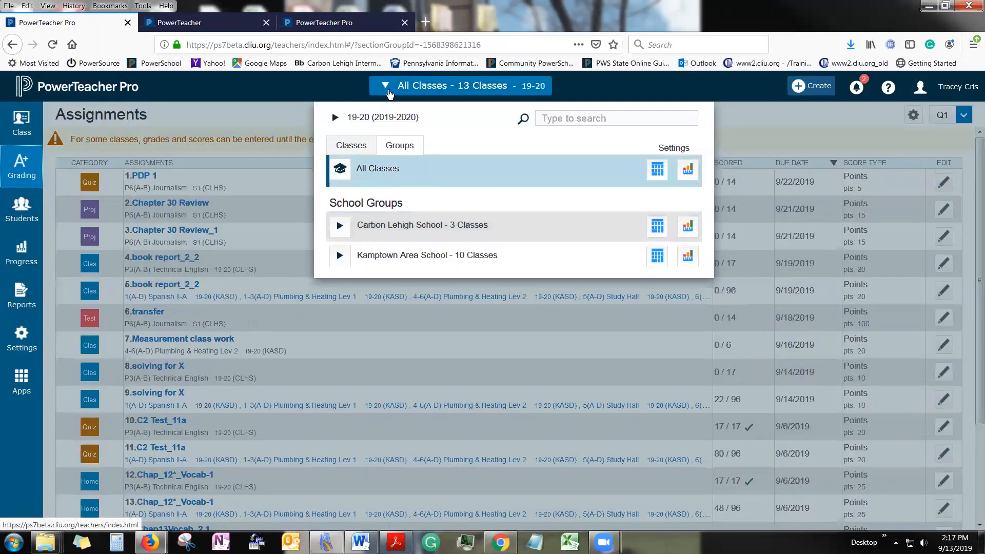
# - Switch the class selector to individual classes and list those of the full 2018-2019 school year
pyautogui.click(367, 149)
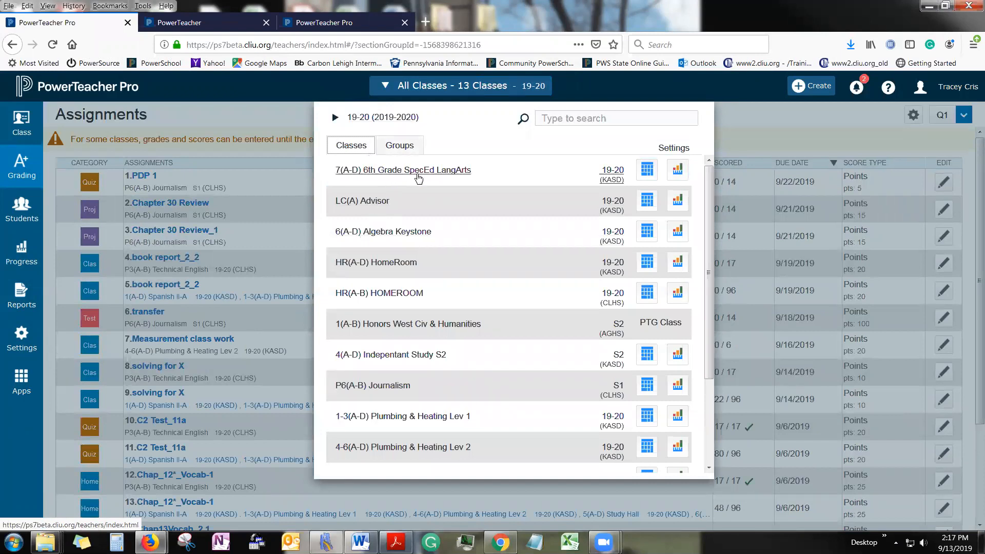
pyautogui.click(335, 119)
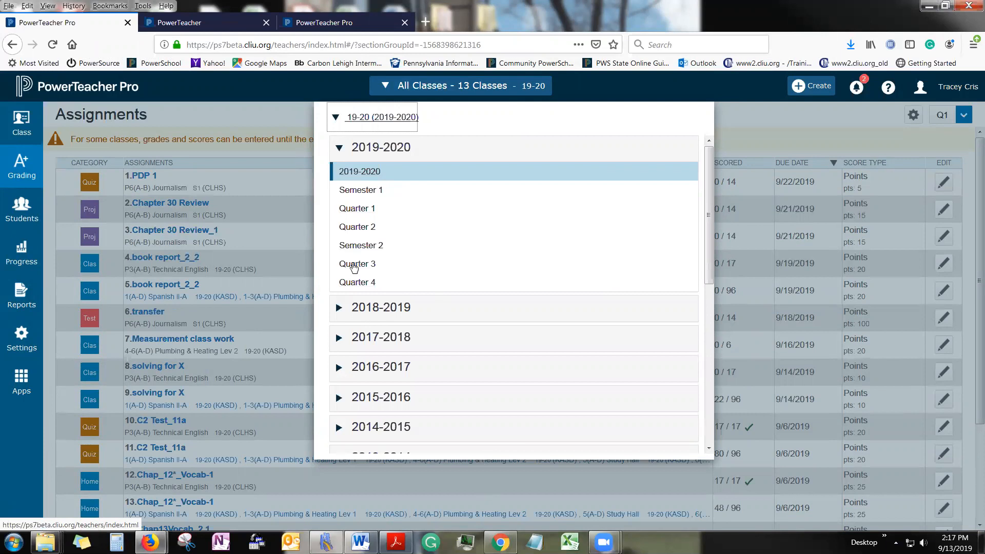
pyautogui.click(355, 321)
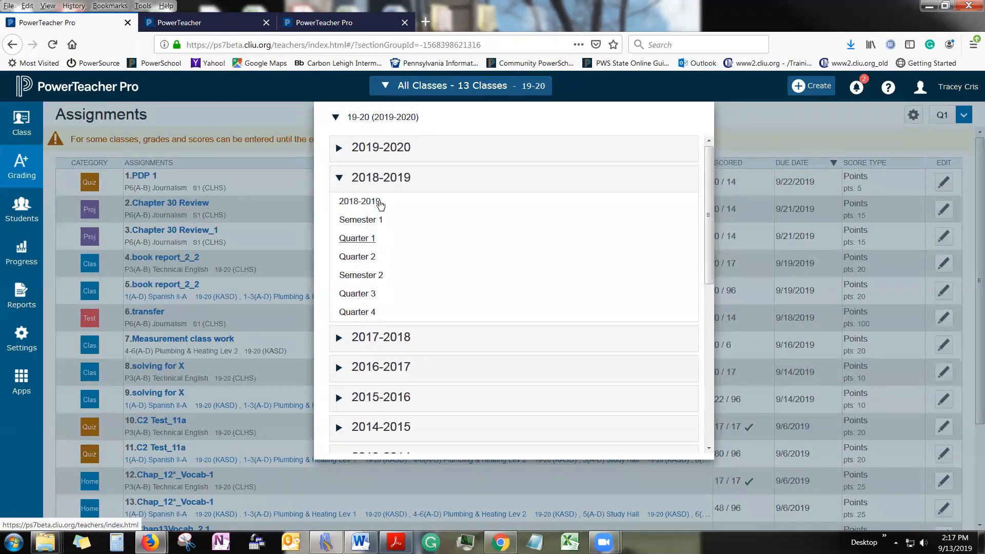
pyautogui.click(350, 204)
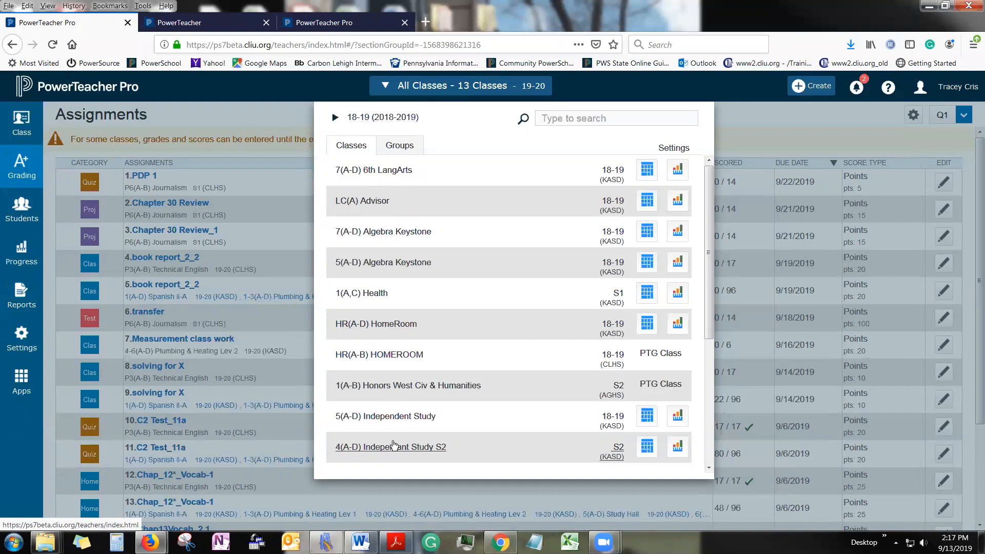
# - Return the class selector to the 2019-2020 school year, view its individual classes and close the selector
pyautogui.click(335, 116)
pyautogui.click(381, 153)
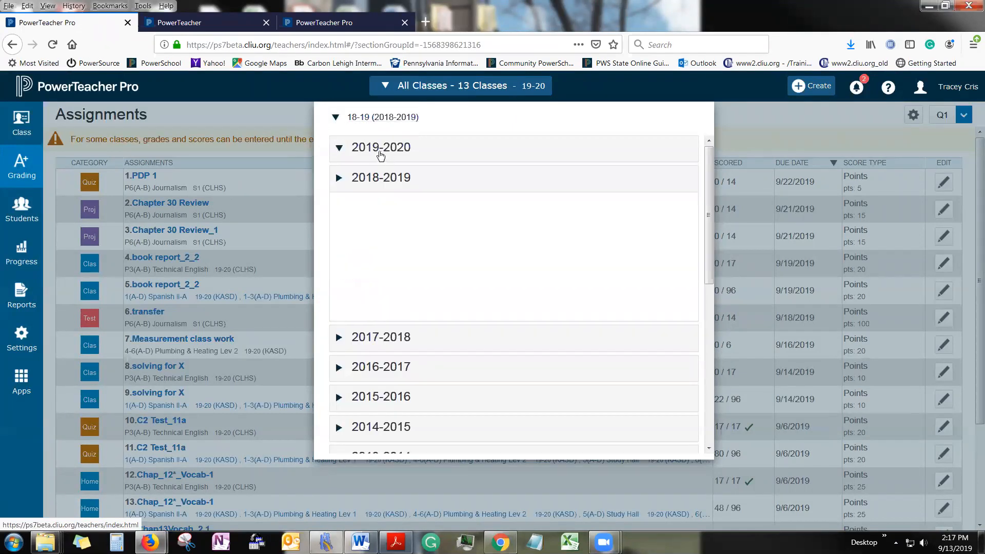
pyautogui.click(275, 111)
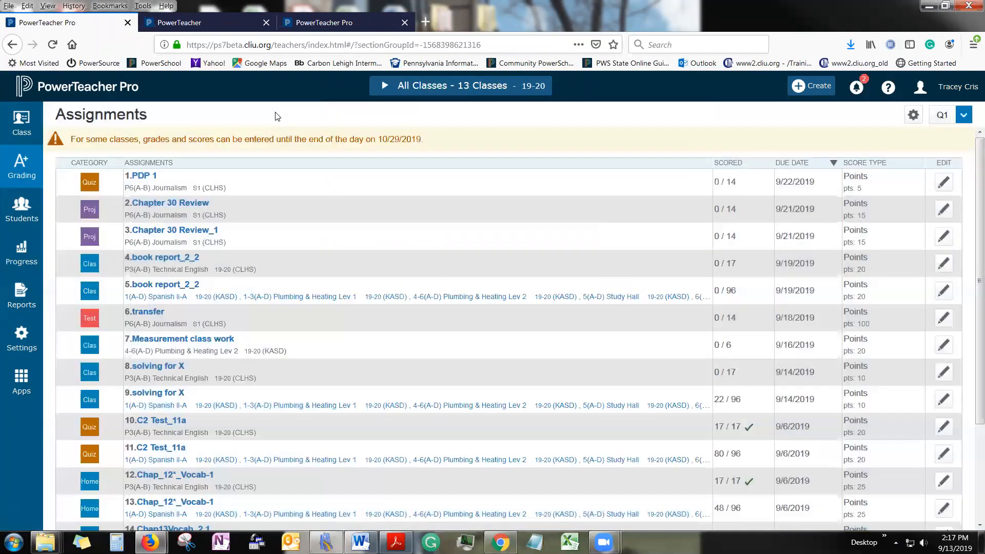
pyautogui.click(399, 90)
pyautogui.click(351, 145)
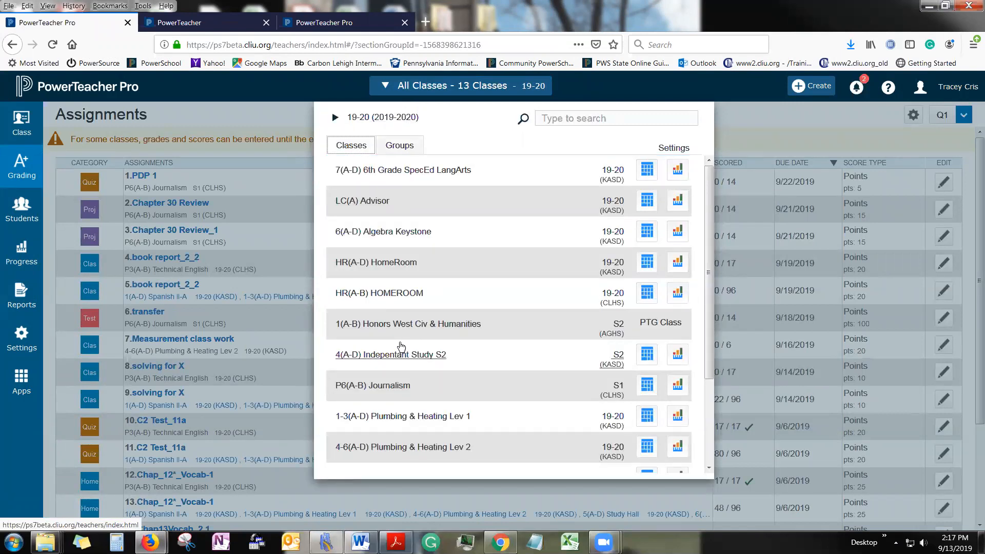
pyautogui.click(271, 113)
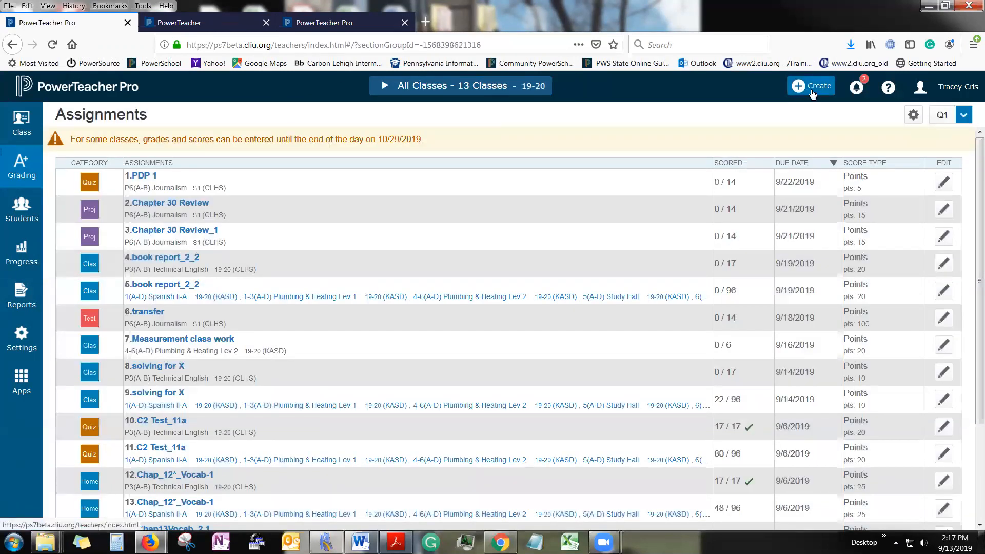
# - View the blank form for creating a category and close it without saving
pyautogui.click(812, 91)
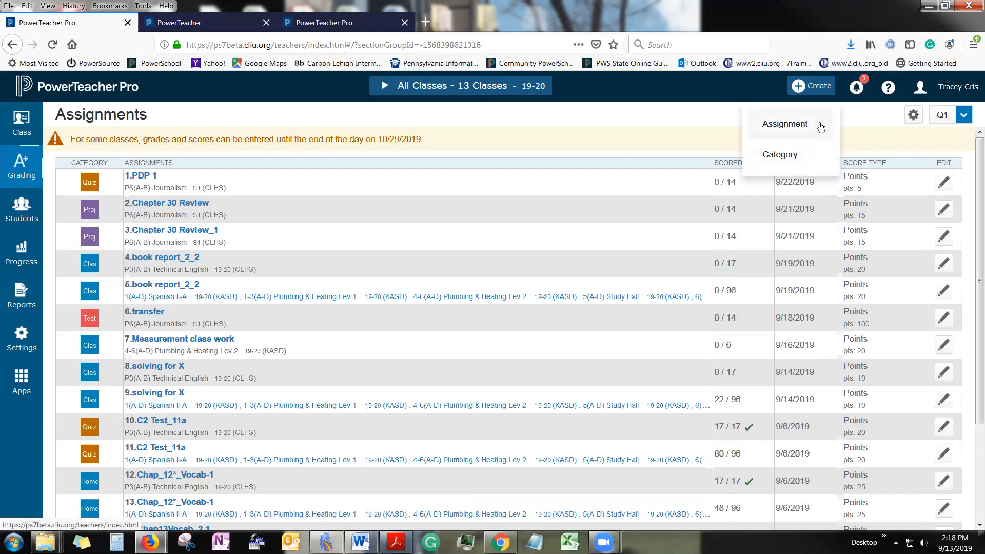
pyautogui.click(804, 162)
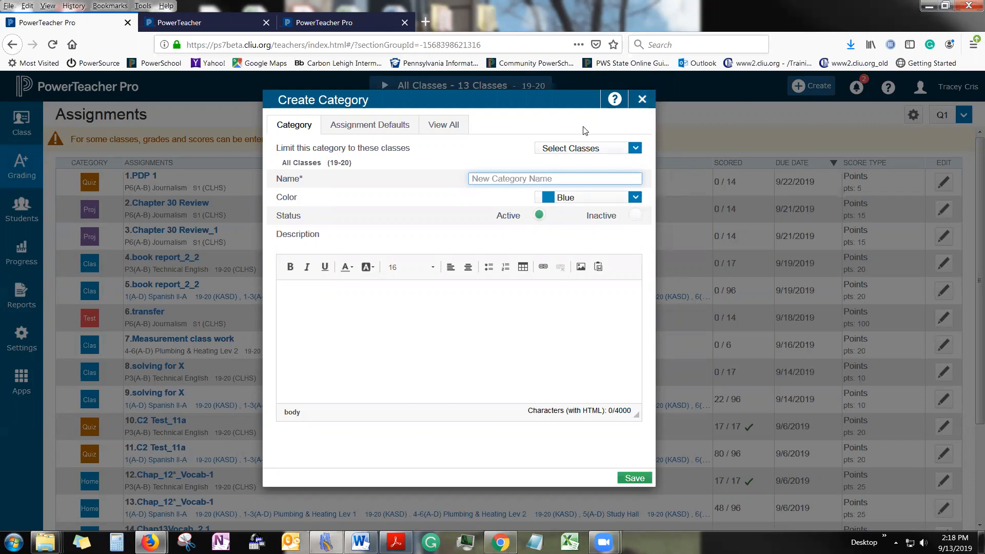
pyautogui.click(642, 101)
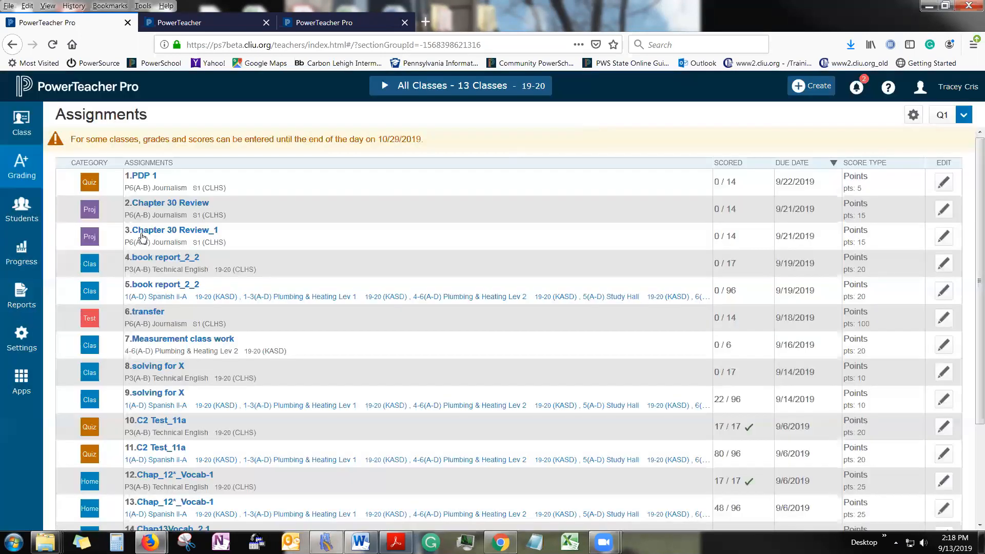
# - Open the grading Categories page and review the full category list down to its legend
pyautogui.click(24, 171)
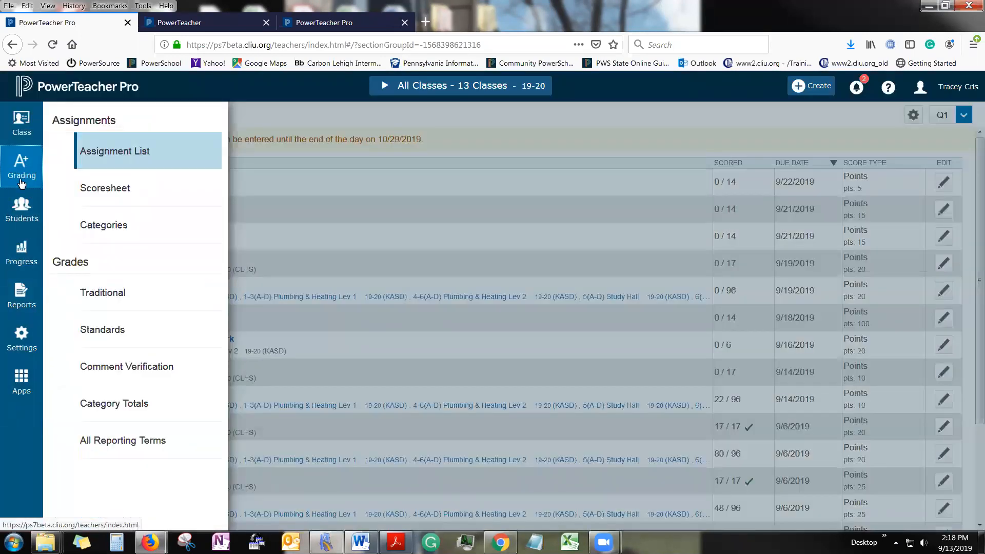
pyautogui.click(85, 224)
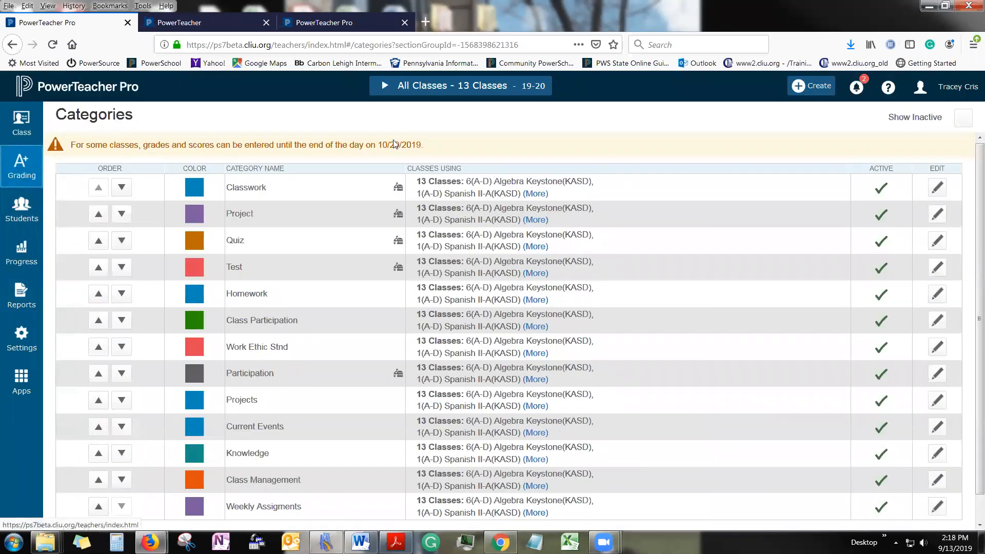
pyautogui.scroll(-1, 322, 403)
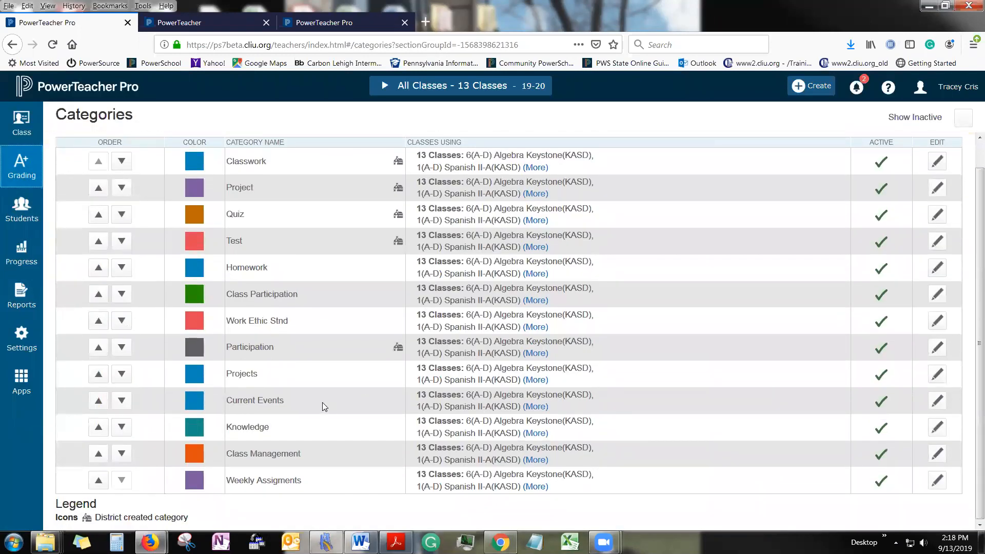
pyautogui.scroll(1, 322, 402)
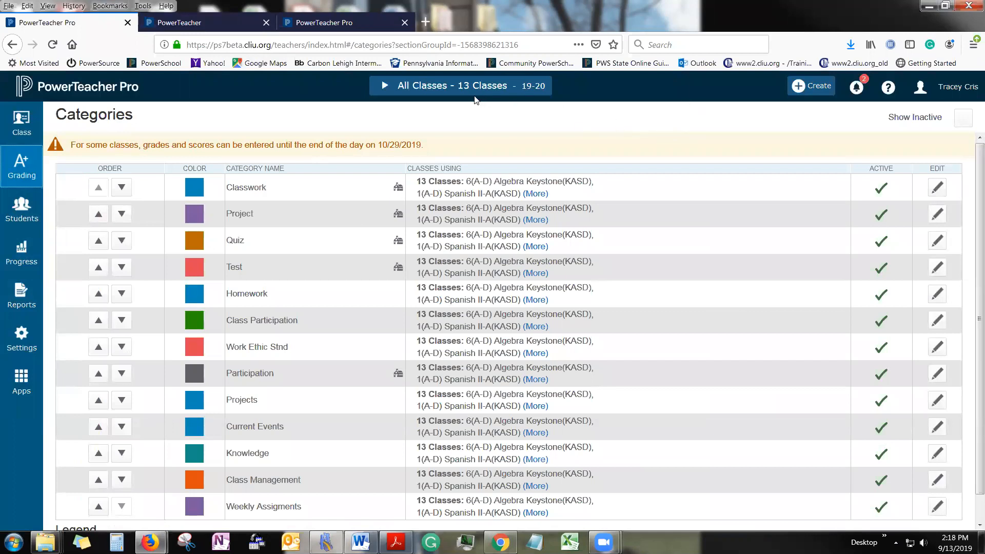
# - Switch the Categories page from All Classes to the 1(A-D) Spanish II-A class
pyautogui.click(440, 92)
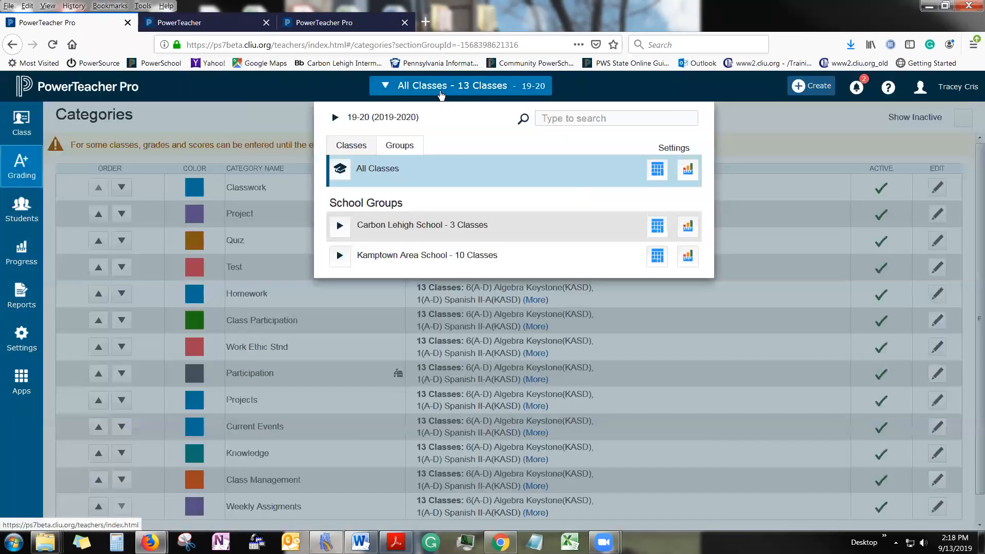
pyautogui.click(344, 147)
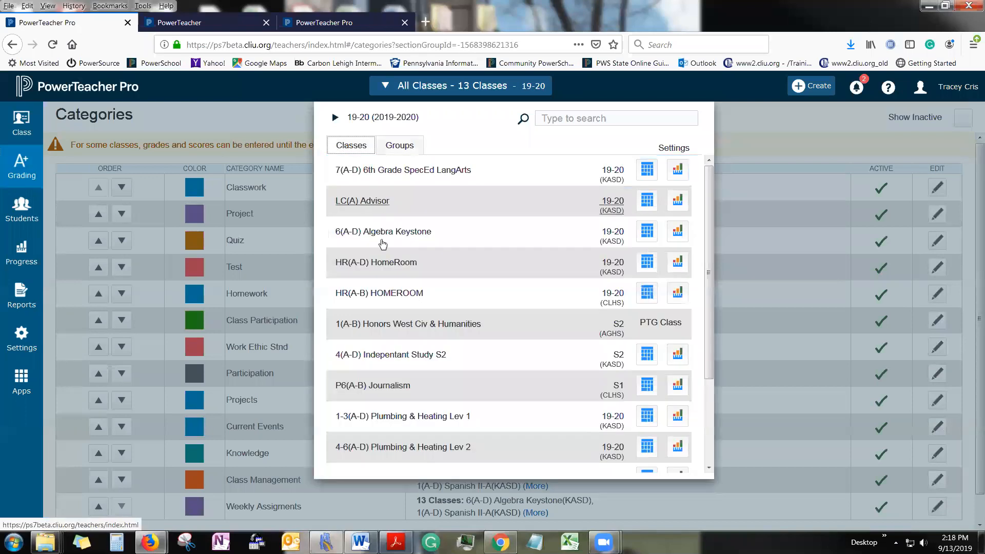
pyautogui.scroll(-2, 363, 446)
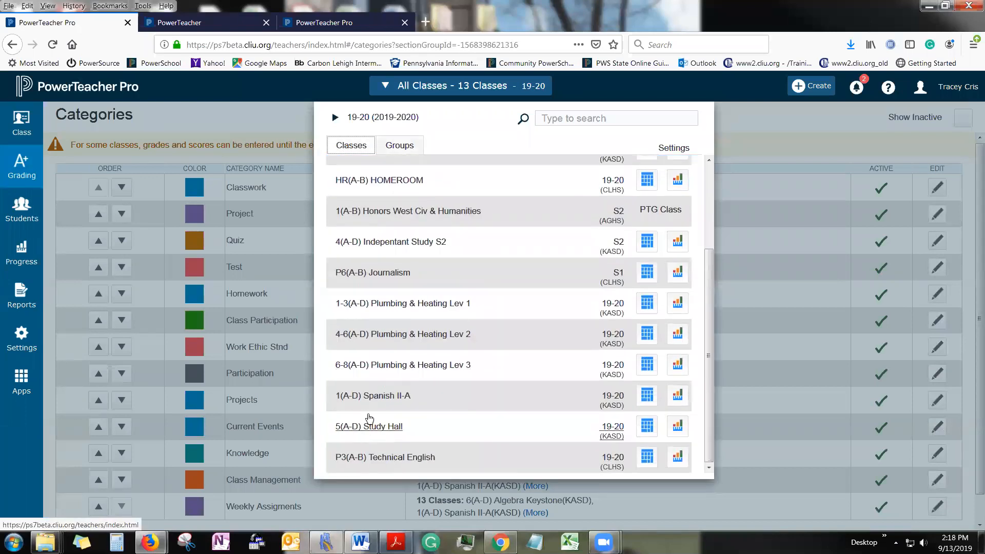
pyautogui.click(373, 396)
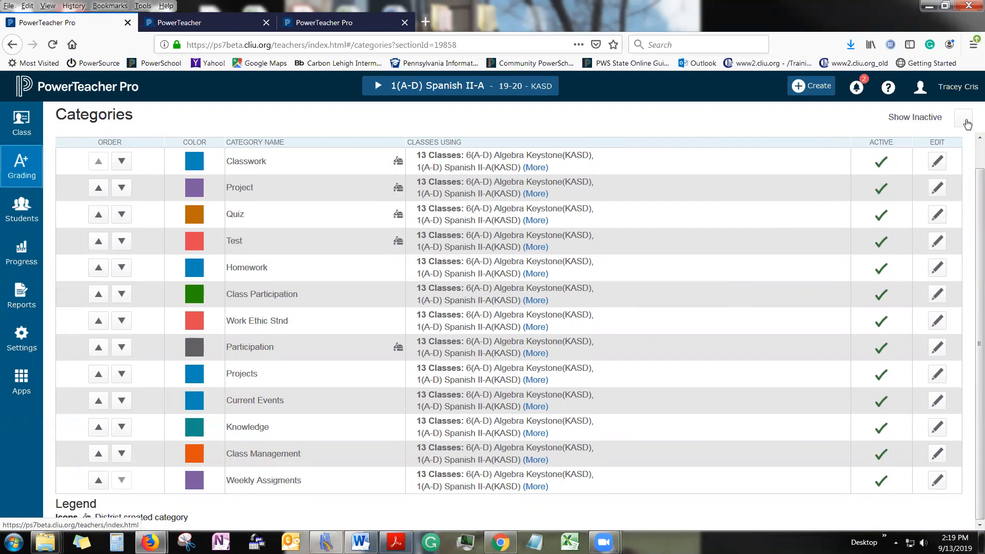
# - Include inactive categories in the category list and review the entries at its end
pyautogui.click(964, 122)
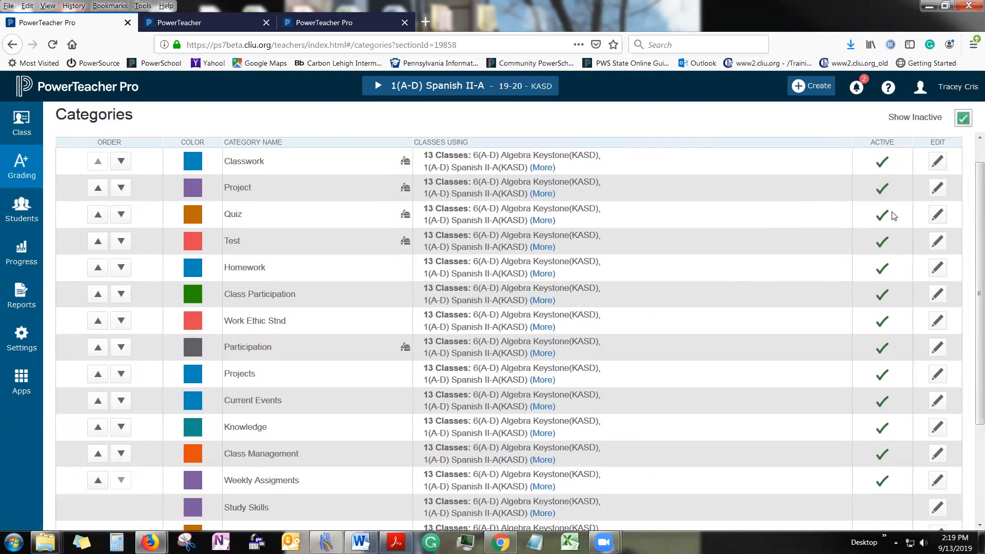
pyautogui.scroll(-1, 866, 244)
pyautogui.scroll(-3, 317, 500)
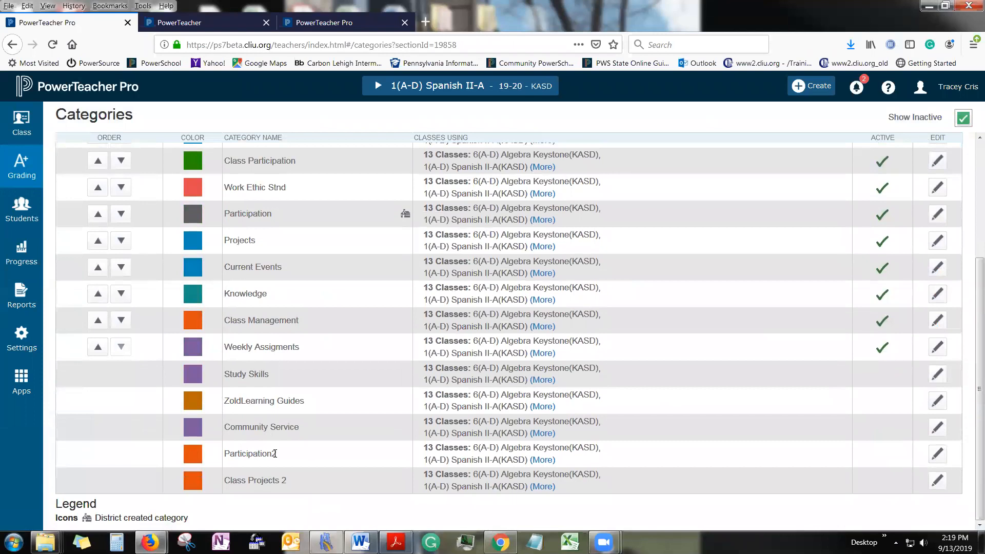
pyautogui.scroll(5, 374, 249)
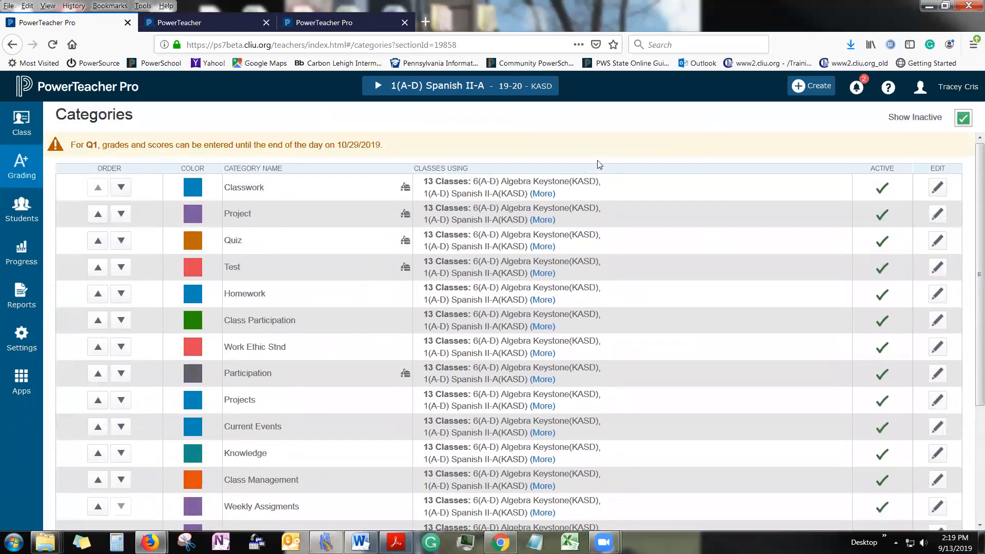
# - Start a new category and limit it to the 1(A-D) Spanish II-A class
pyautogui.click(809, 86)
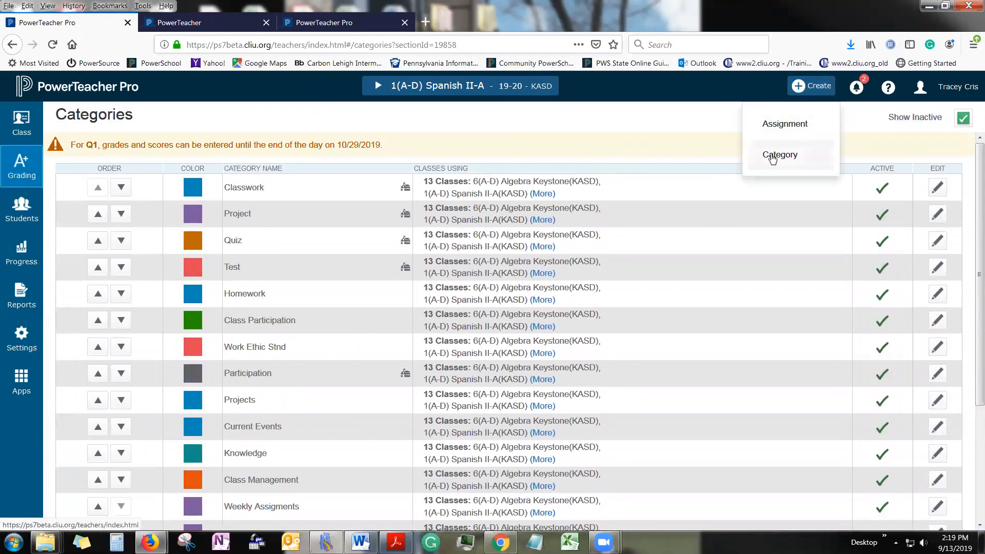
pyautogui.click(772, 158)
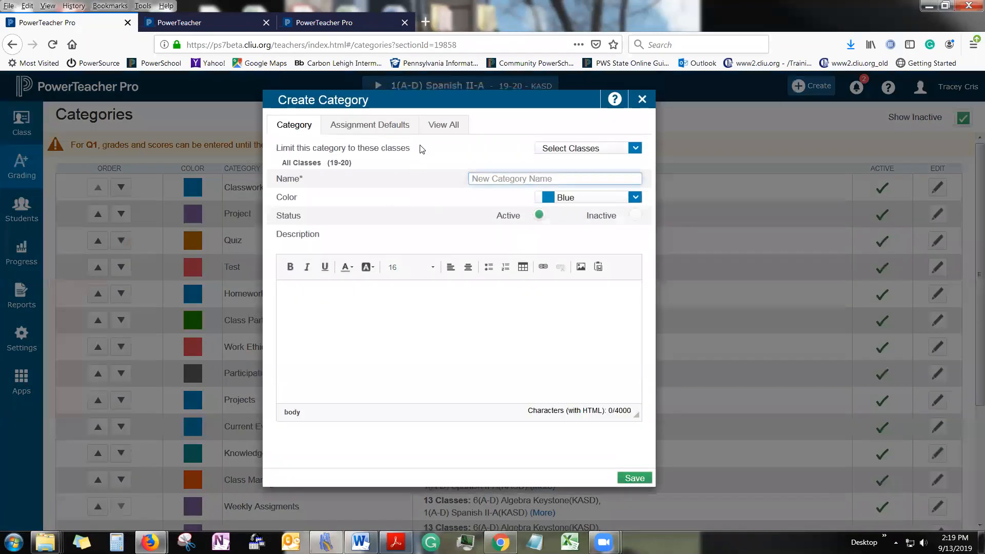
pyautogui.click(567, 147)
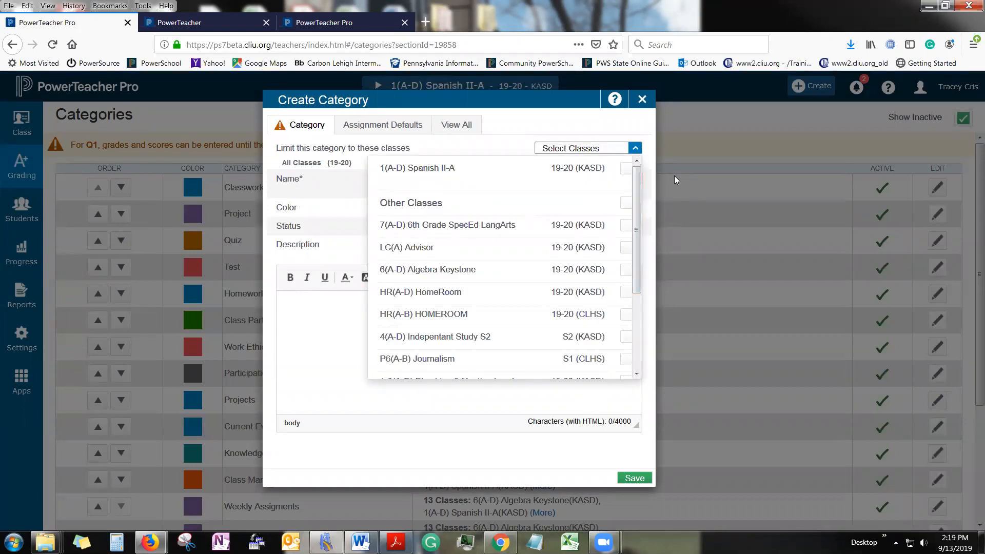
pyautogui.click(626, 169)
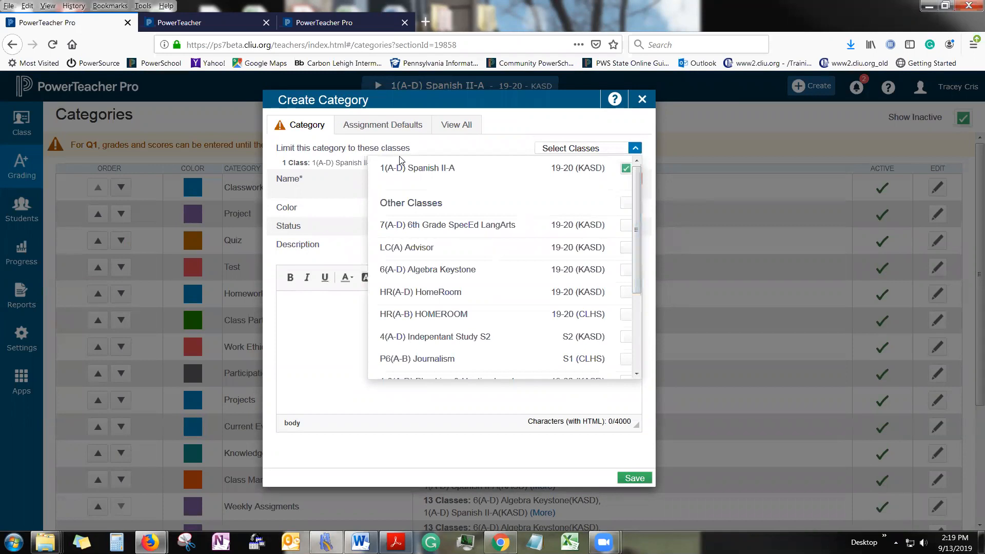
pyautogui.click(439, 148)
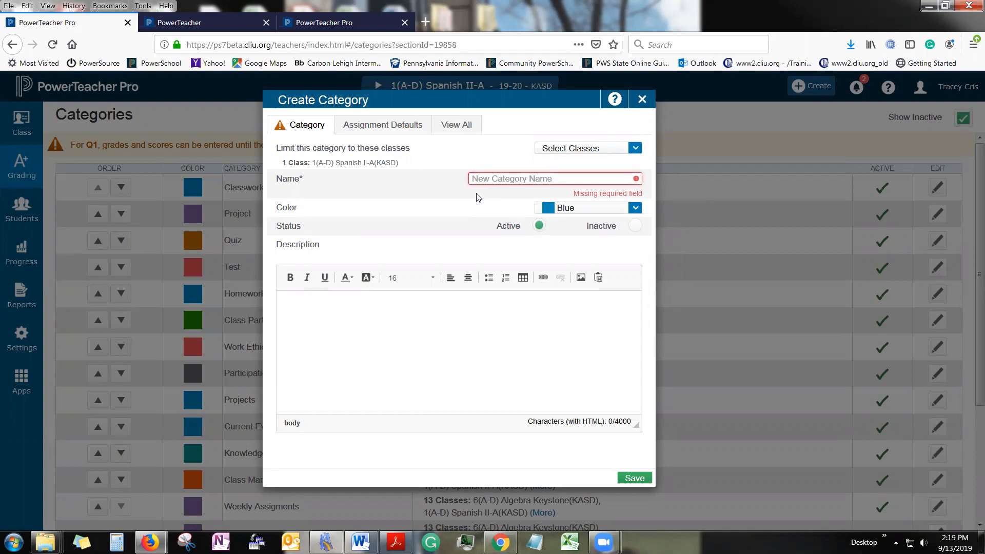
# - Name the new category "Spanish Homework" and place the cursor in its empty description
pyautogui.write('Span')
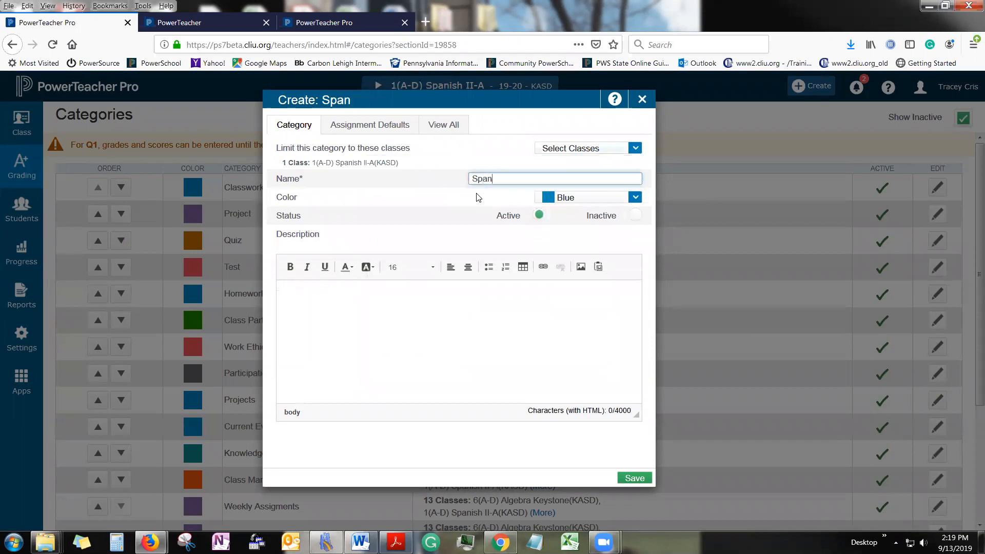
pyautogui.write('ish Homework')
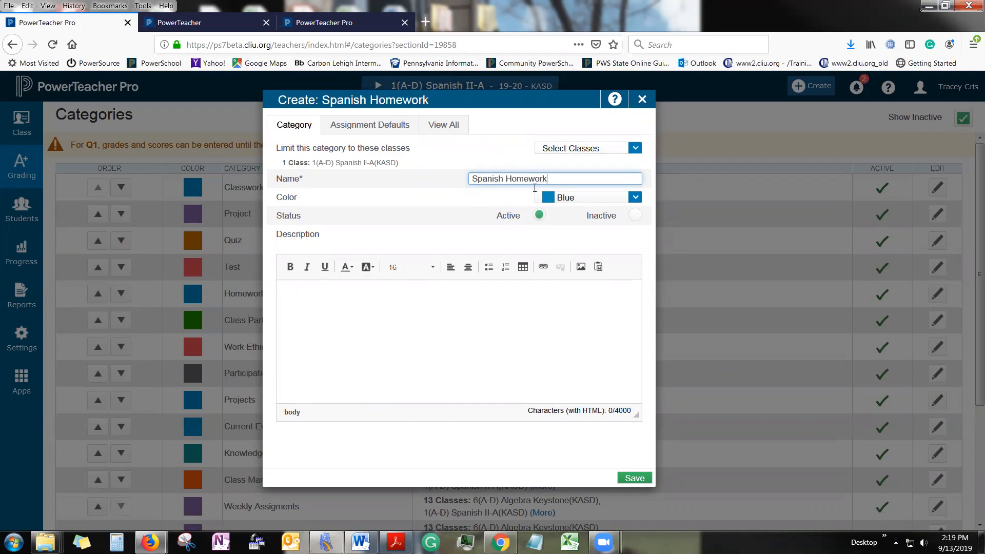
pyautogui.click(321, 311)
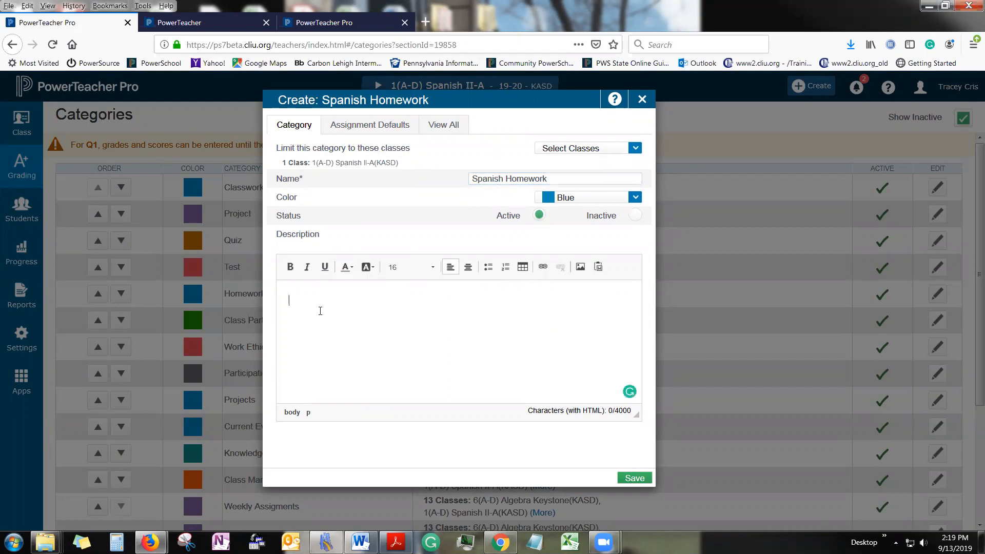
# - Set the category's assignment defaults to the Points score type with 10 score entry points and 5 extra points
pyautogui.click(354, 125)
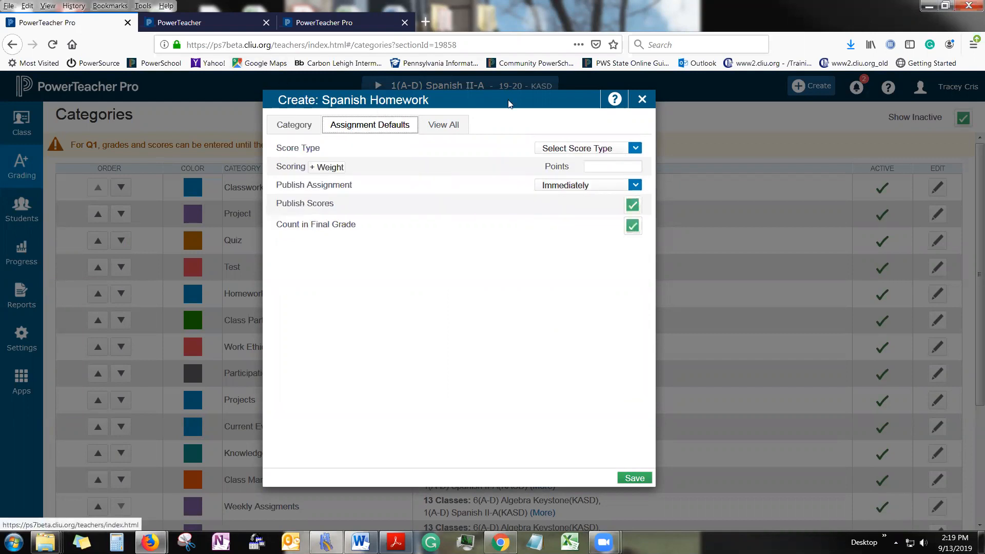
pyautogui.click(573, 149)
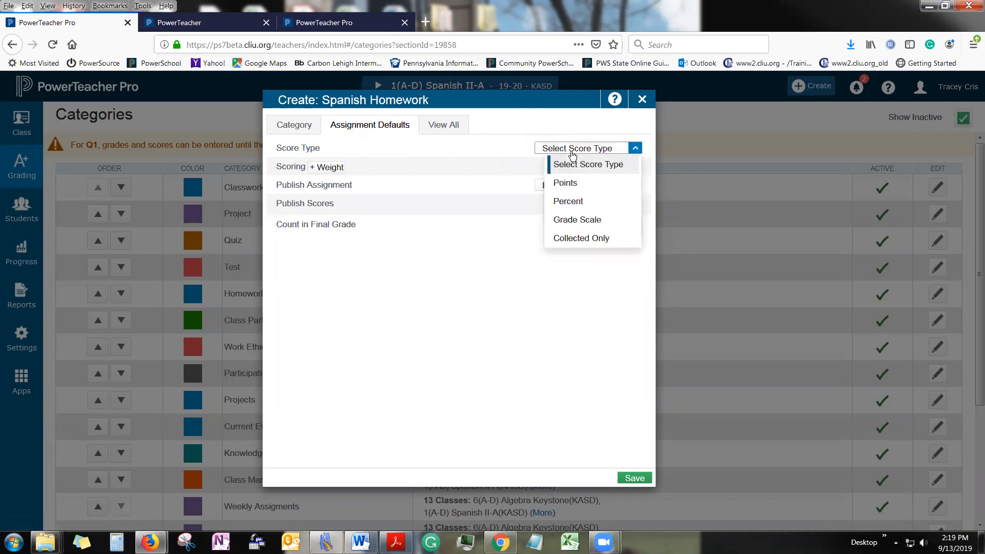
pyautogui.click(572, 185)
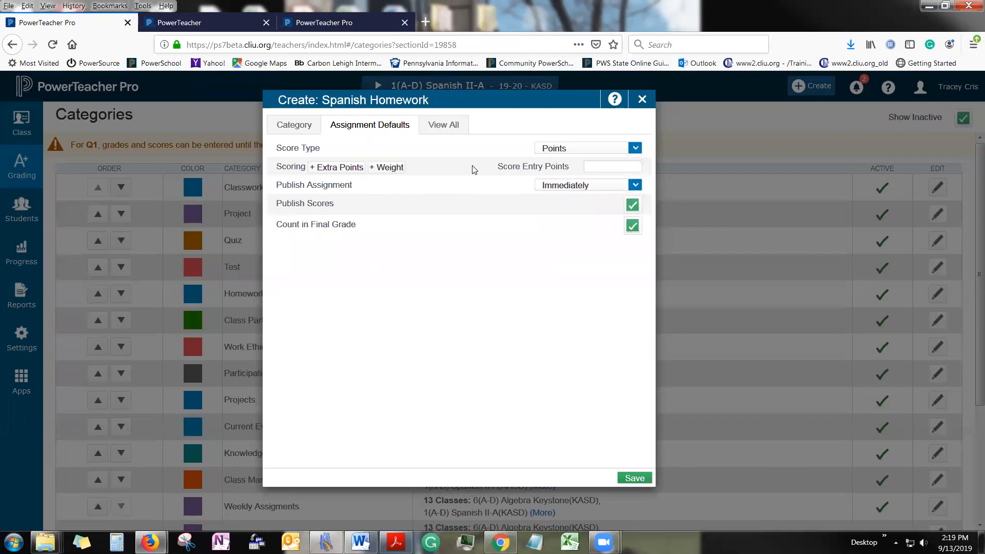
pyautogui.click(601, 168)
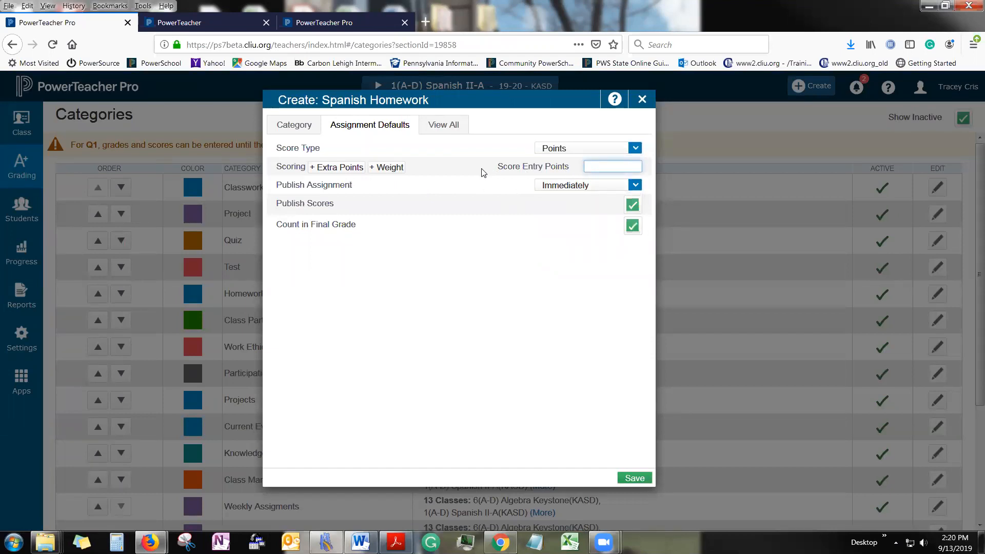
pyautogui.click(325, 171)
pyautogui.click(595, 206)
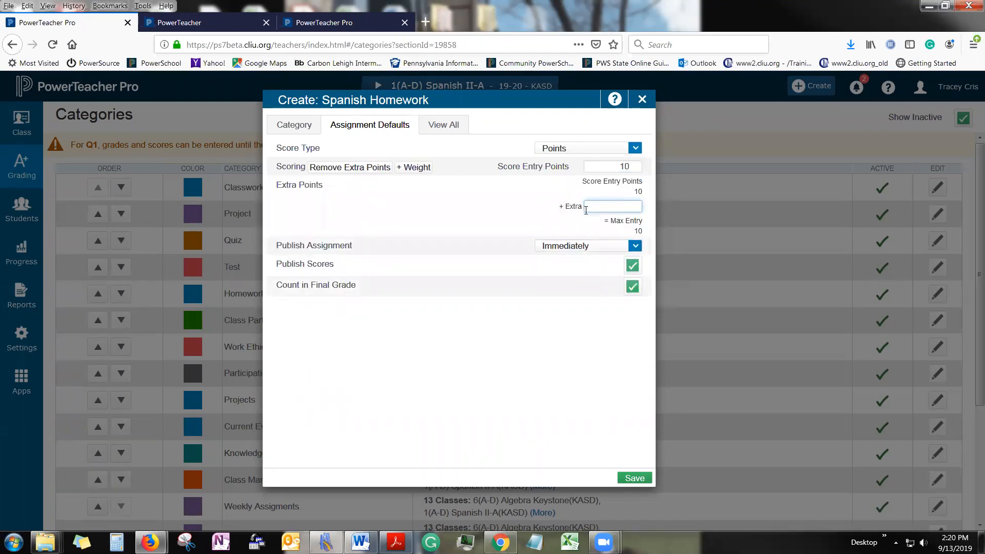
pyautogui.write('5')
pyautogui.click(505, 226)
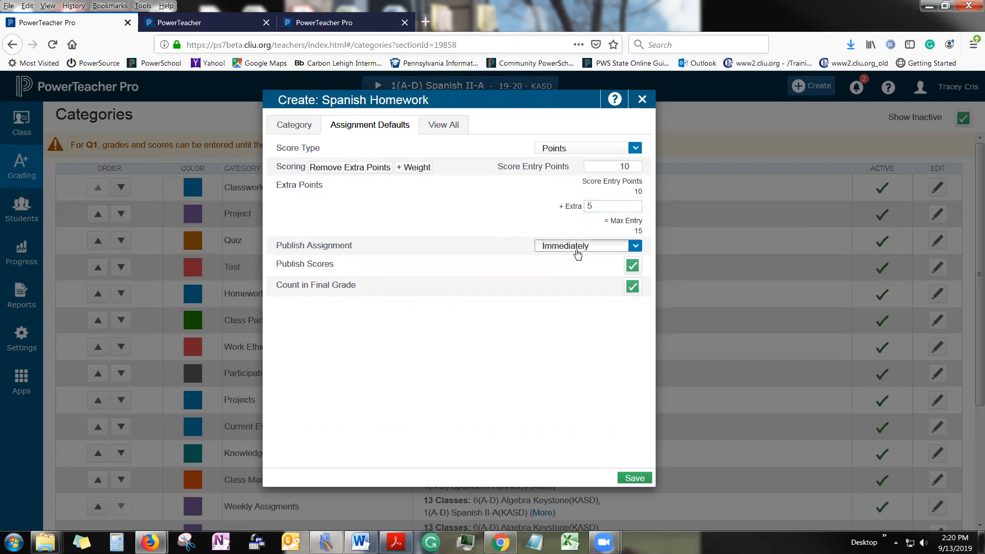
# - Review the publish assignment options, the category details, the assignment defaults and the list of all existing categories
pyautogui.click(576, 252)
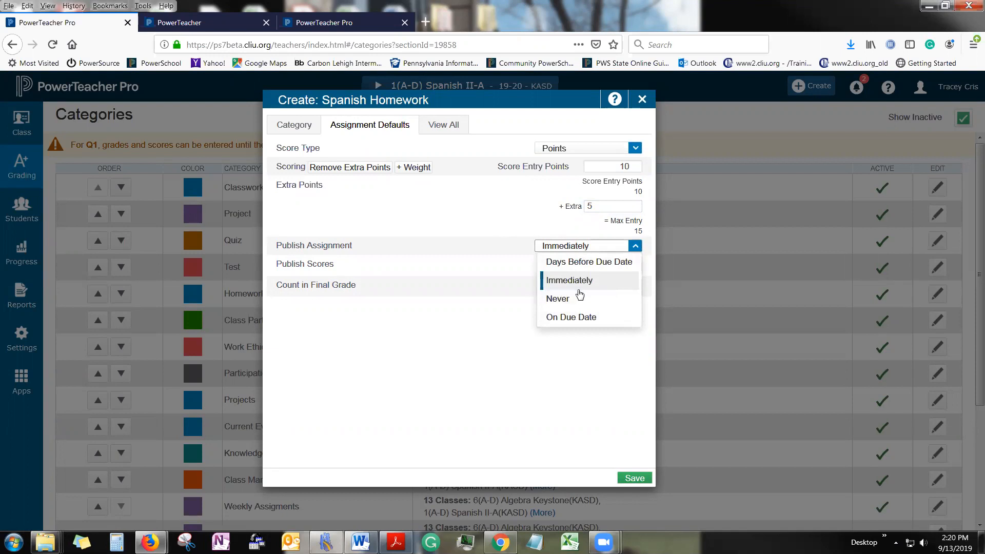
pyautogui.click(465, 229)
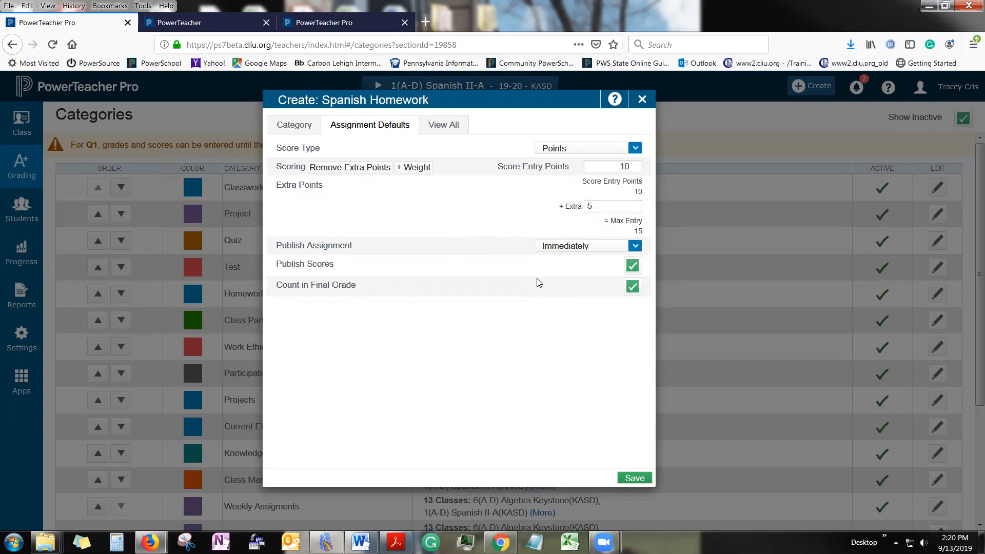
pyautogui.click(294, 125)
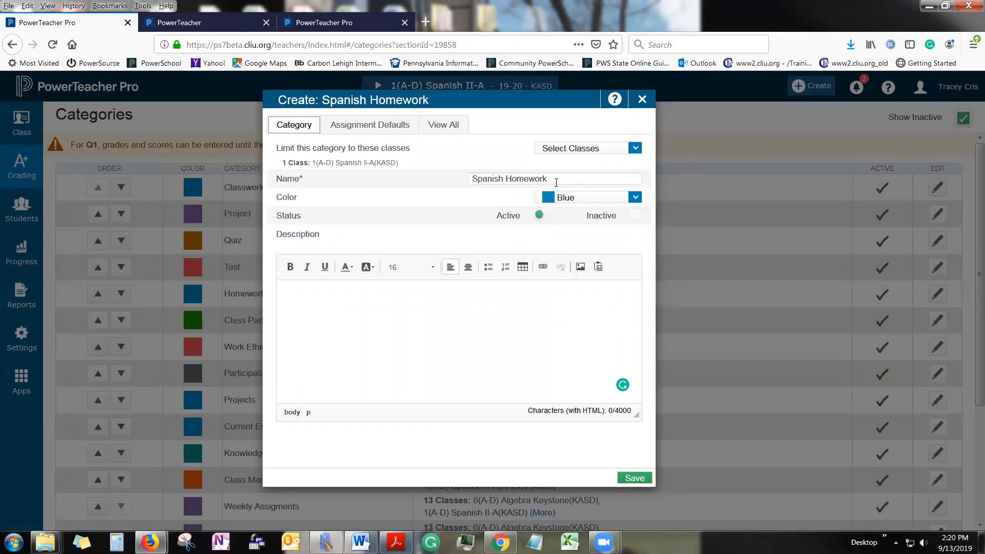
pyautogui.click(381, 135)
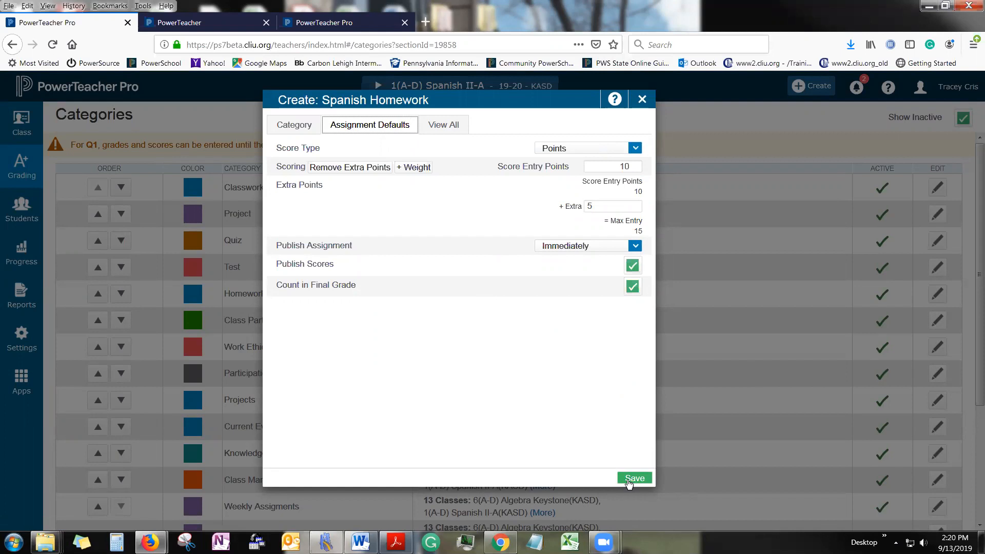
pyautogui.click(448, 124)
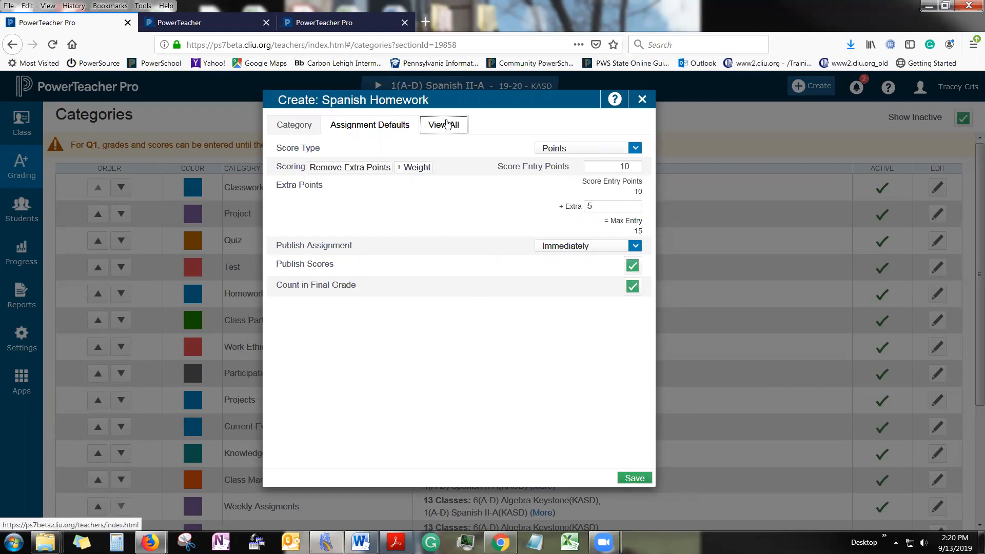
pyautogui.scroll(-3, 443, 293)
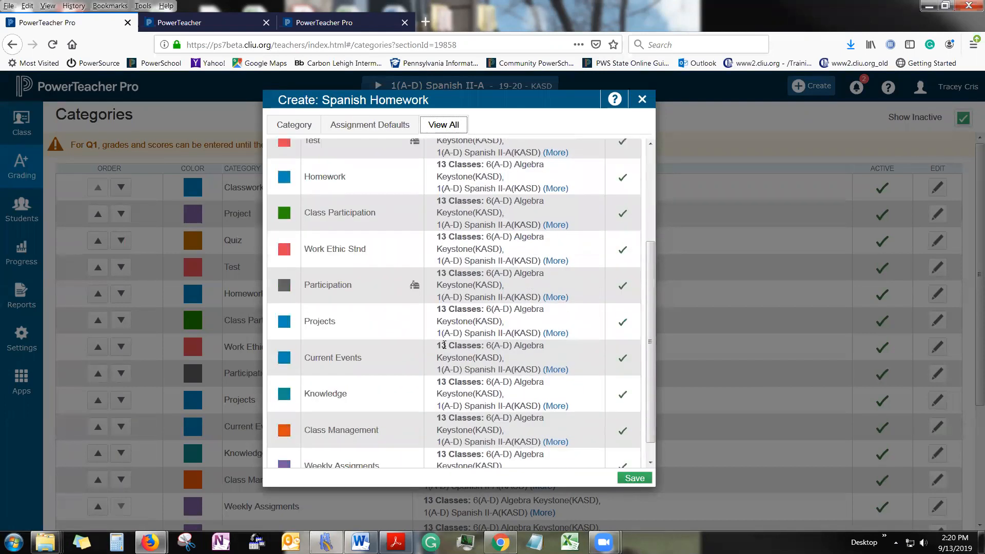
pyautogui.scroll(3, 433, 415)
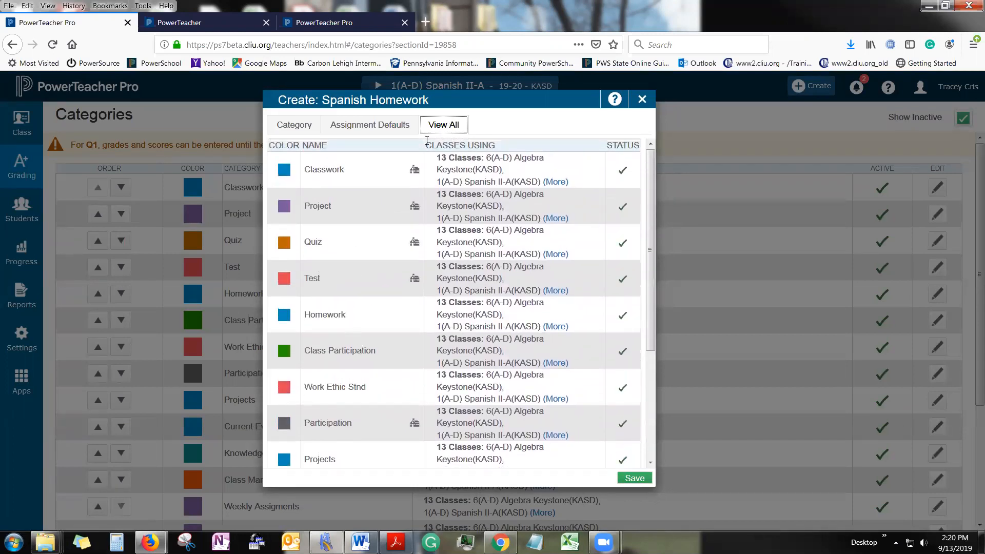
pyautogui.click(294, 124)
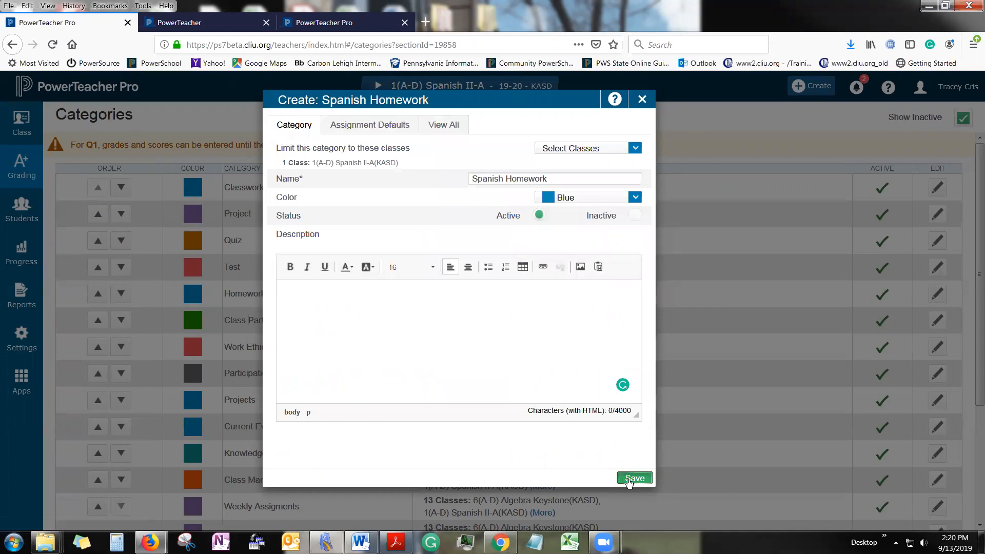
# - Save the Spanish Homework category and check its entry in the Categories list
pyautogui.click(629, 481)
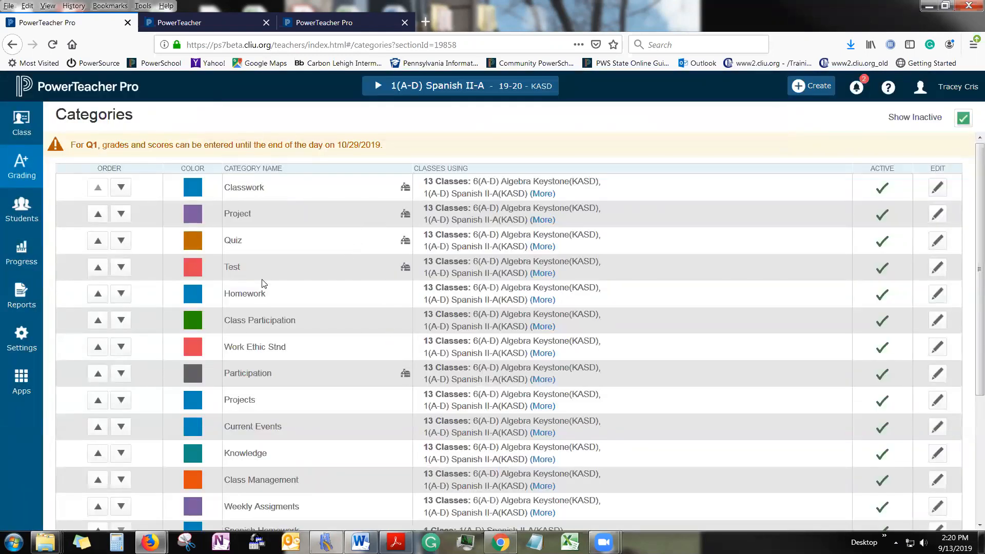
pyautogui.scroll(-2, 262, 283)
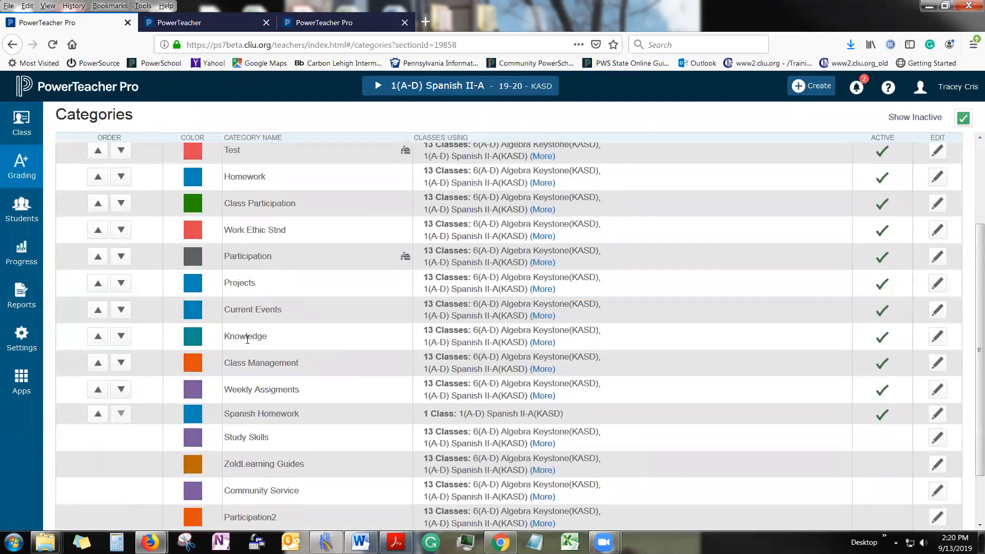
pyautogui.scroll(2, 247, 339)
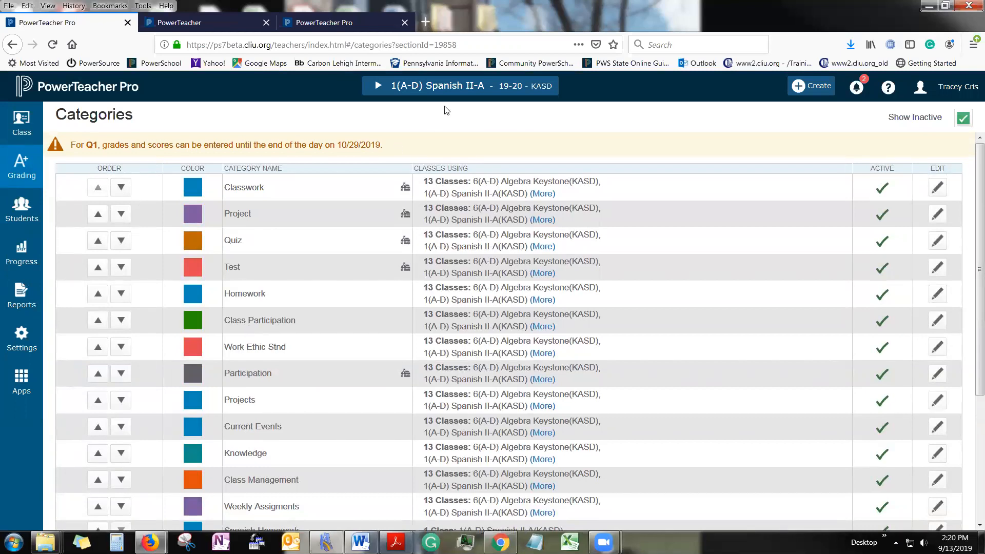
pyautogui.click(444, 86)
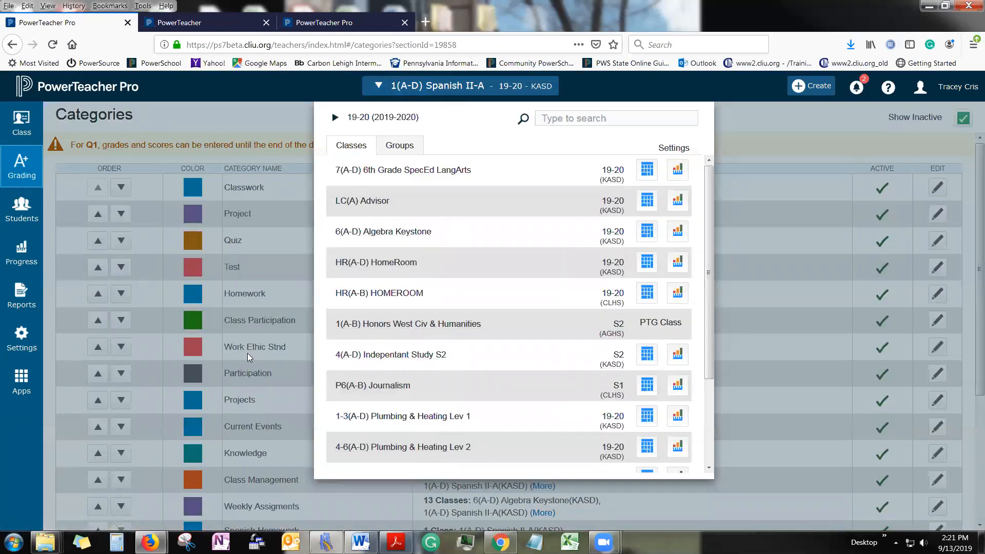
pyautogui.click(228, 112)
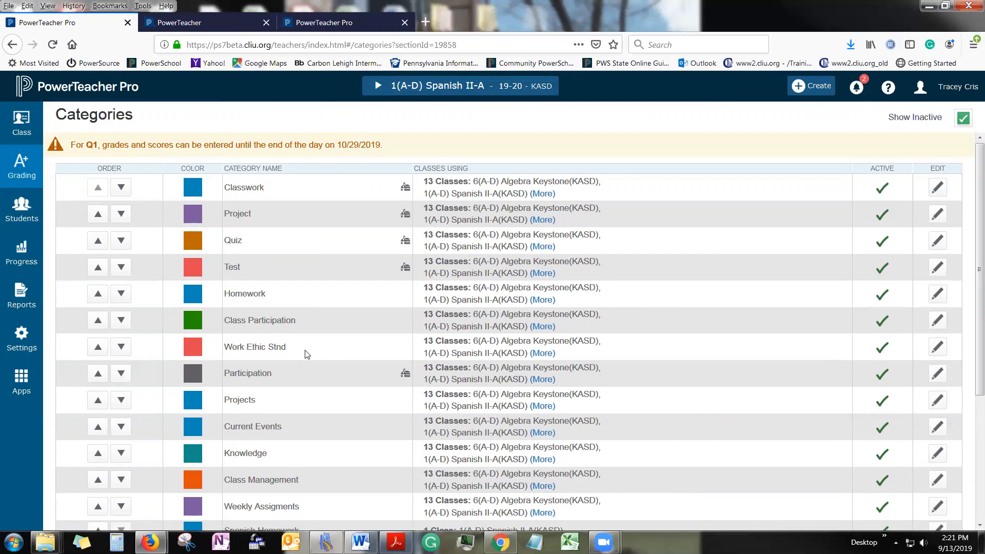
pyautogui.click(13, 182)
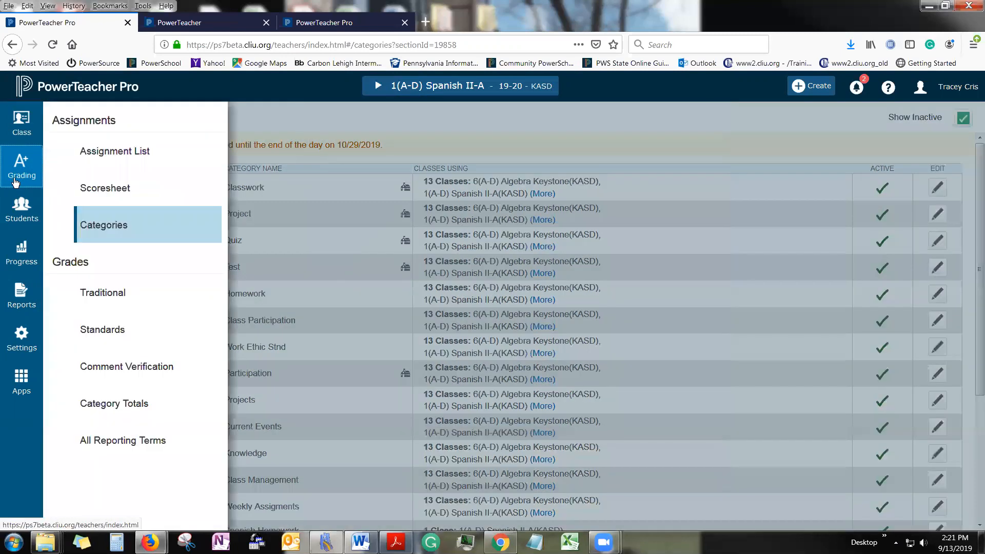
pyautogui.click(661, 118)
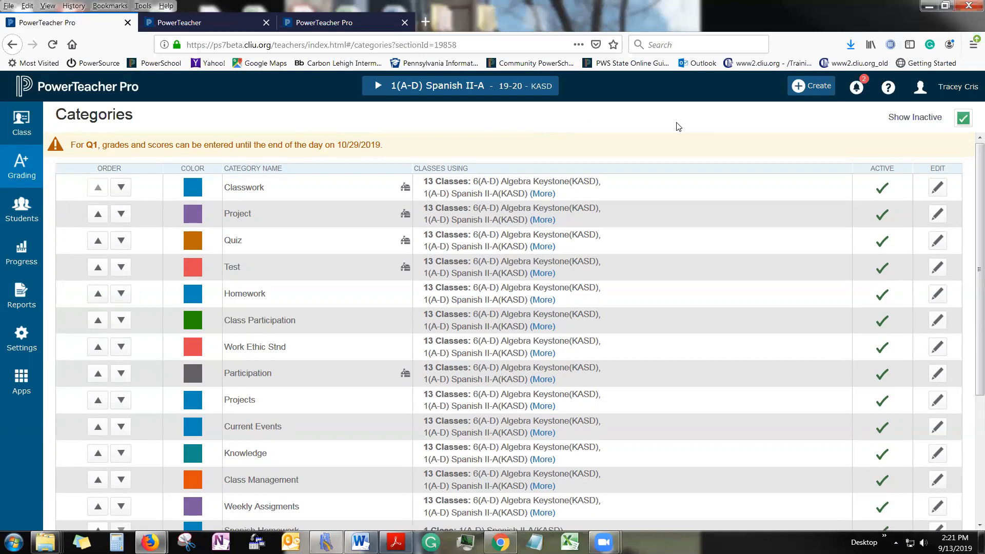
# - Open the Assignment List for 1(A-D) Spanish II-A and start the Copy Assignments function
pyautogui.click(23, 177)
pyautogui.click(99, 160)
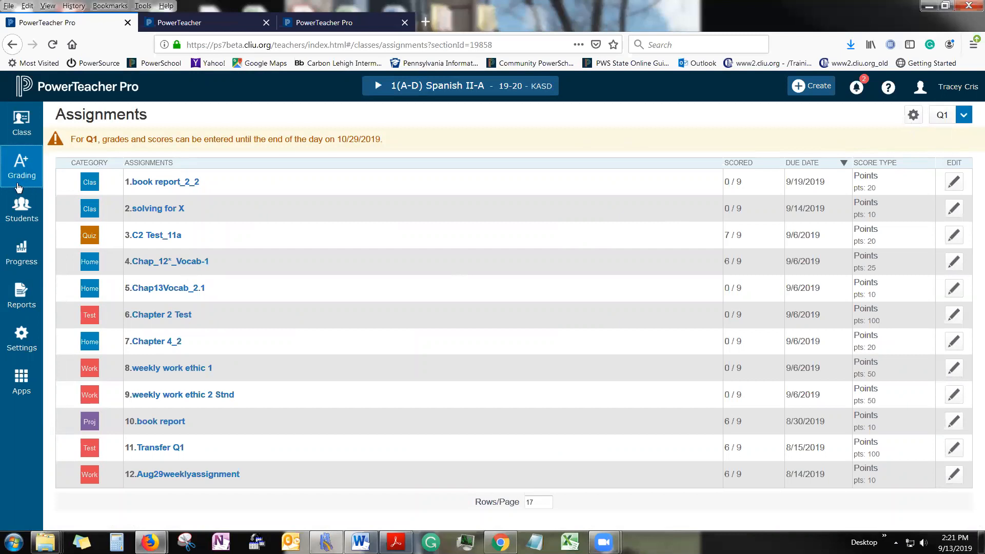
pyautogui.click(912, 115)
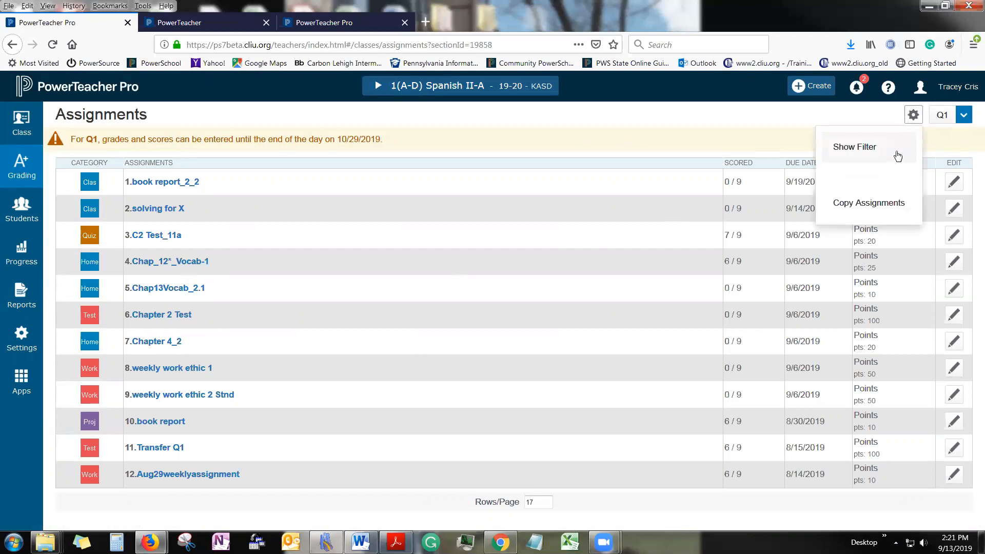
pyautogui.click(880, 210)
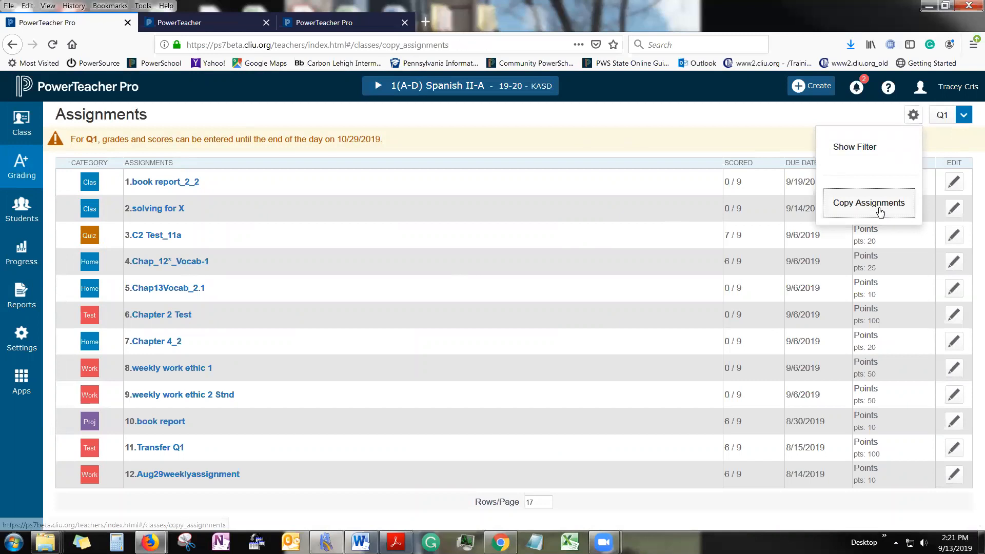
pyautogui.scroll(-2, 714, 303)
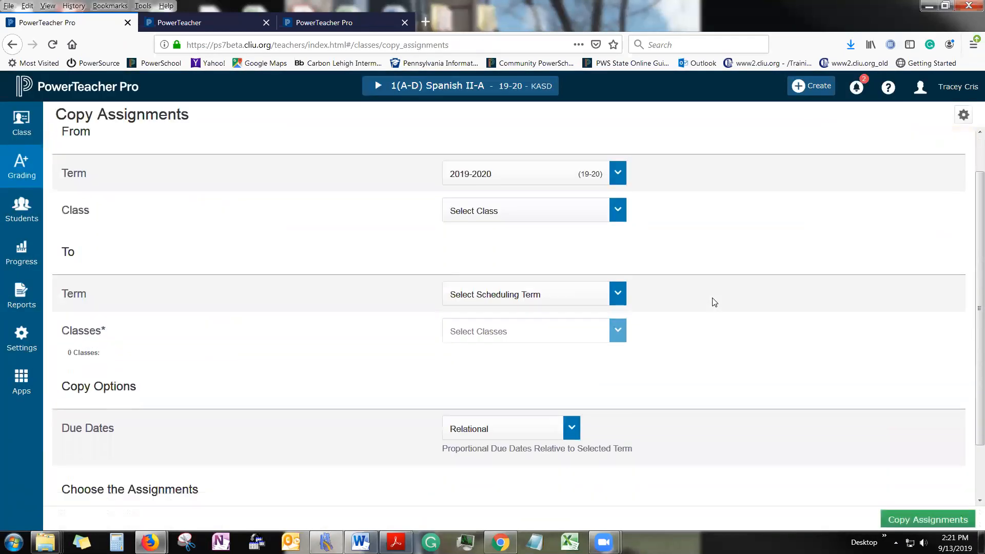
pyautogui.click(618, 163)
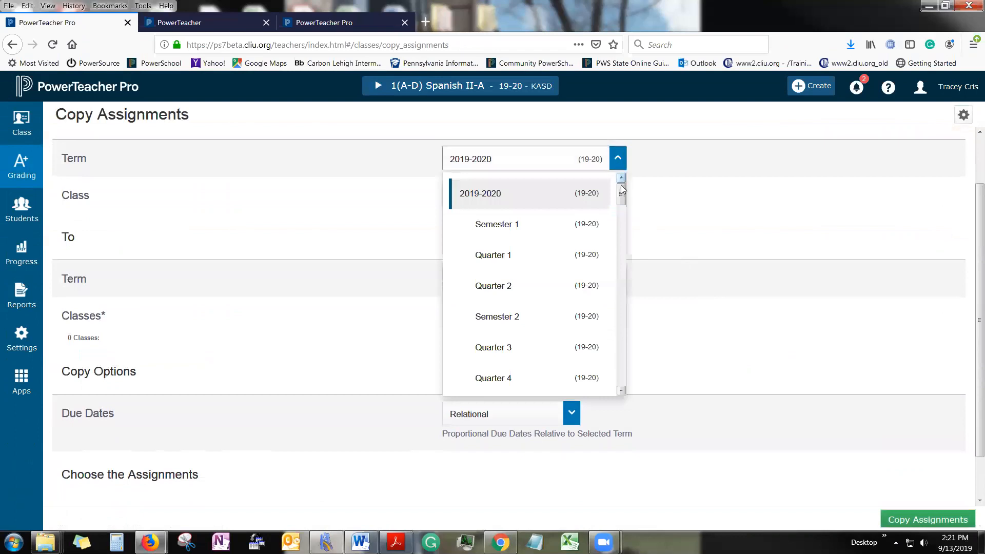
pyautogui.moveTo(623, 199); pyautogui.dragTo(647, 223)
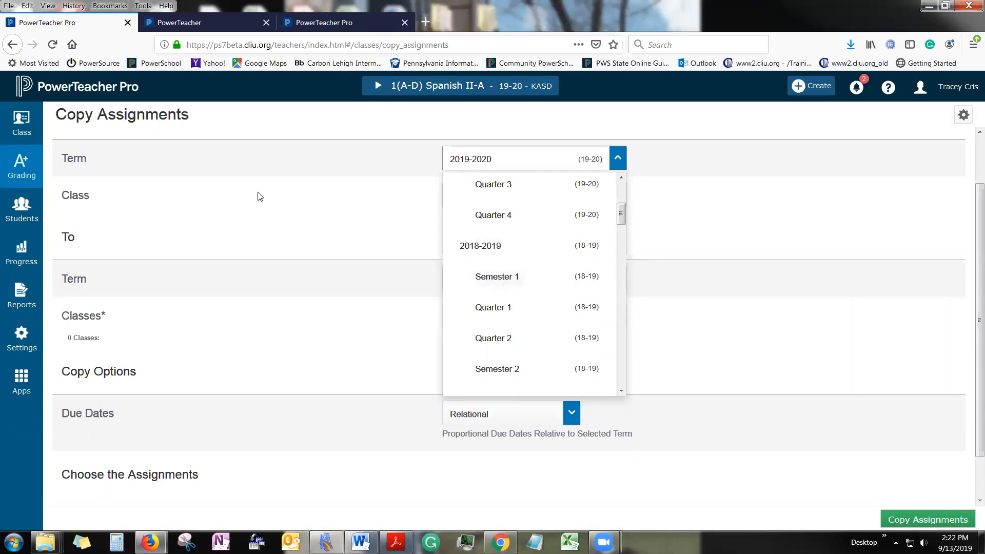
pyautogui.click(143, 228)
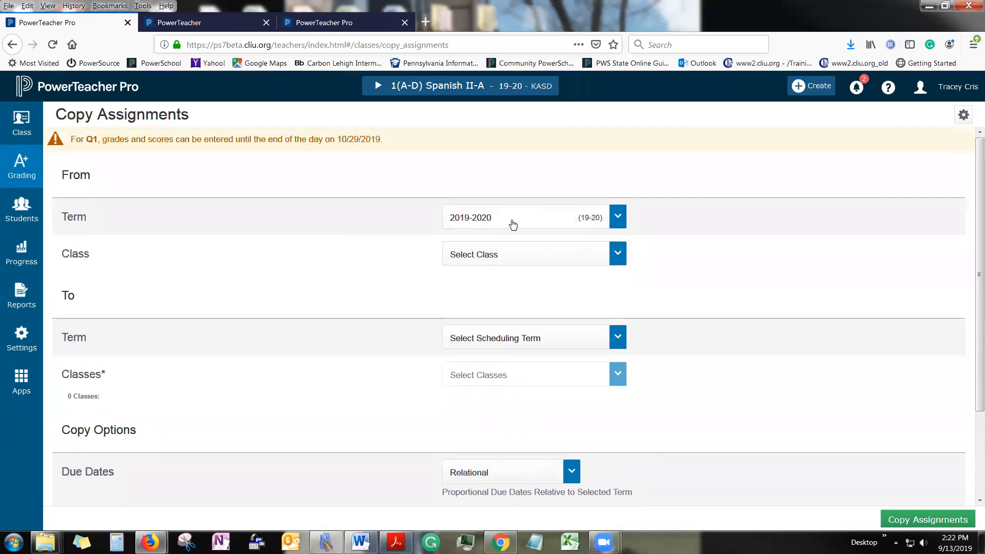
# - Set the copy source to the 2018-2019 term and the P15(A-D) Spanish II class
pyautogui.click(462, 220)
pyautogui.click(506, 316)
pyautogui.click(467, 262)
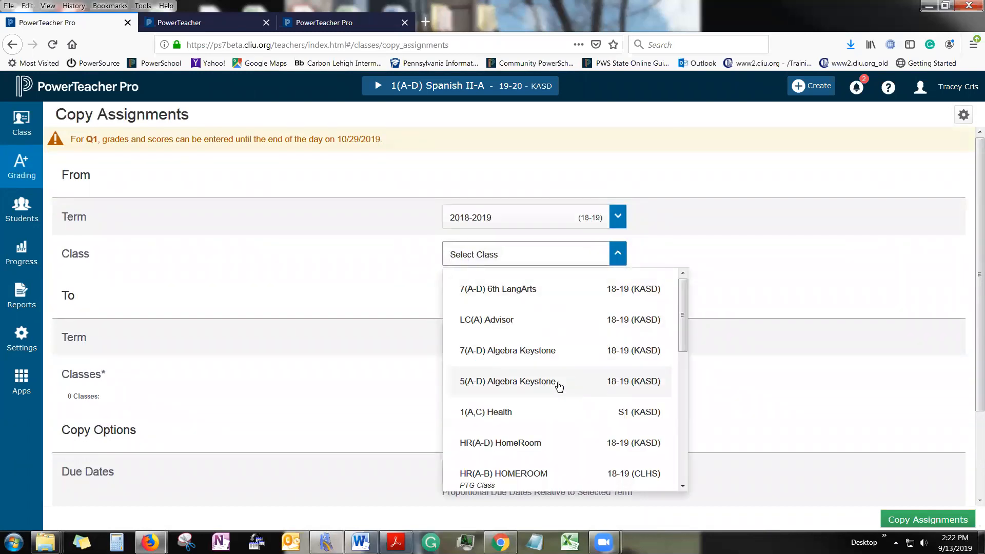
pyautogui.scroll(-5, 564, 389)
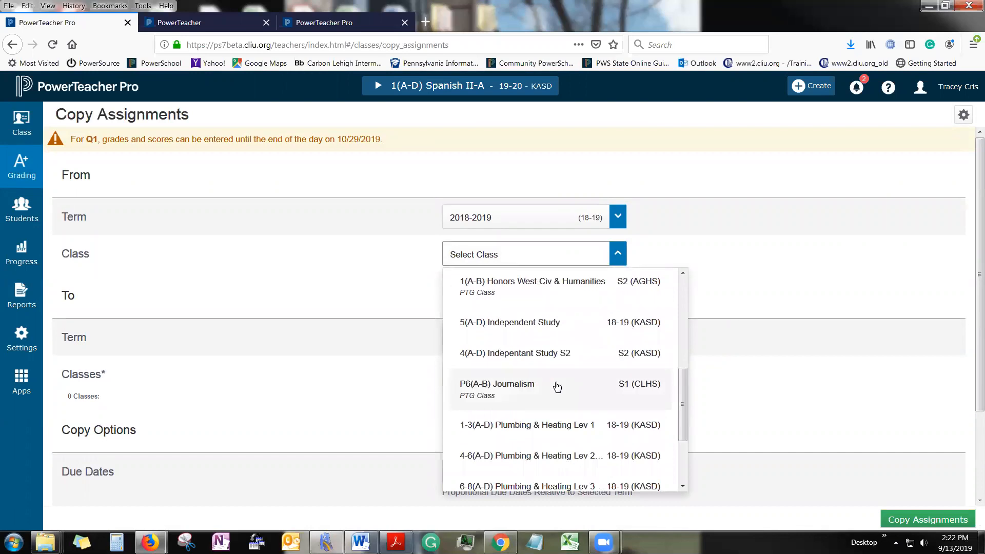
pyautogui.scroll(-2, 557, 387)
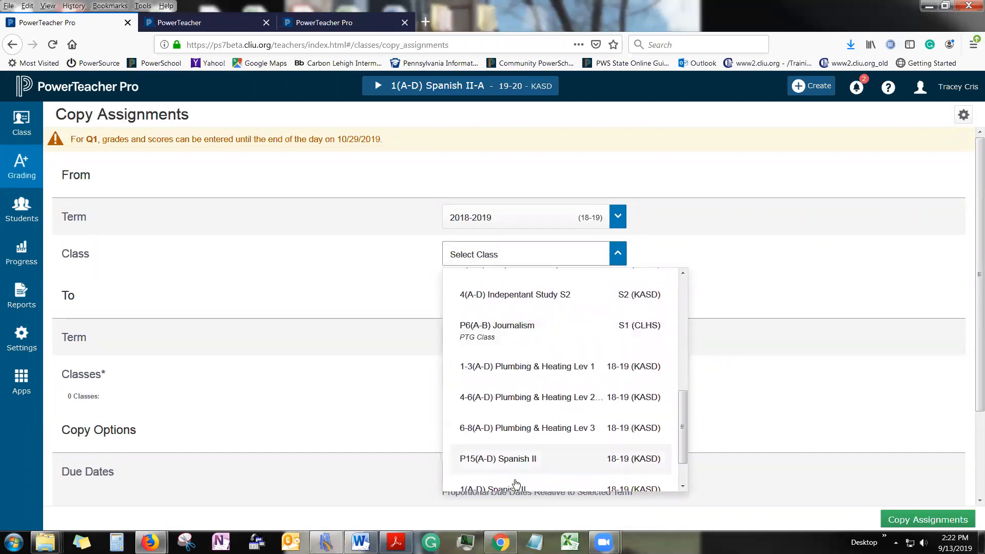
pyautogui.click(502, 458)
# - Set the copy destination to the 2019-2020 term and the 1(A-D) Spanish II-A class
pyautogui.scroll(-3, 317, 294)
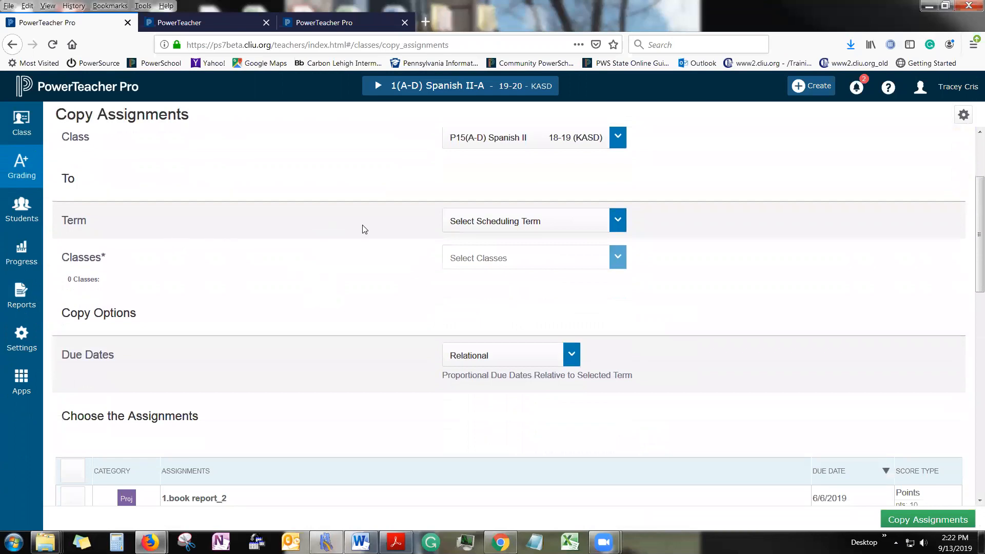
pyautogui.click(470, 222)
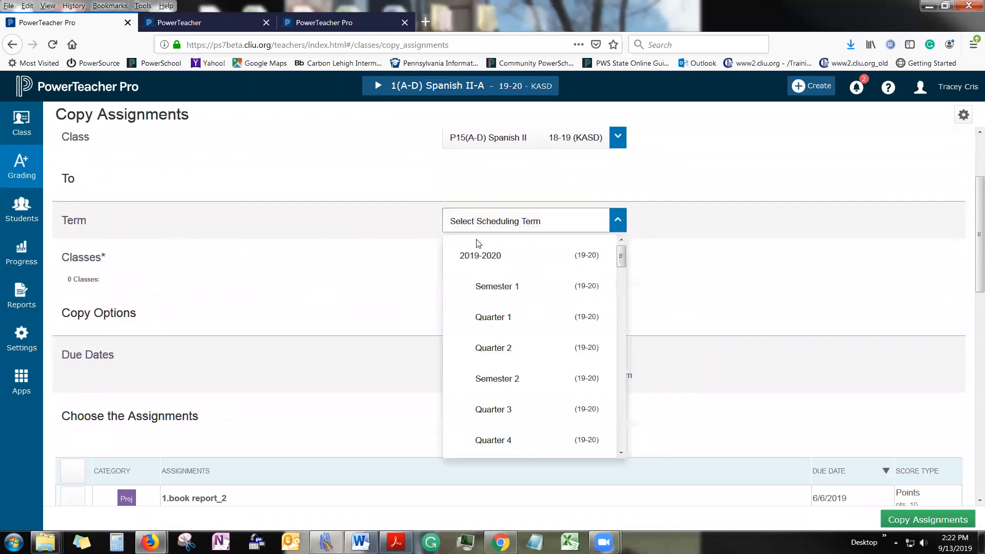
pyautogui.click(490, 266)
pyautogui.click(490, 262)
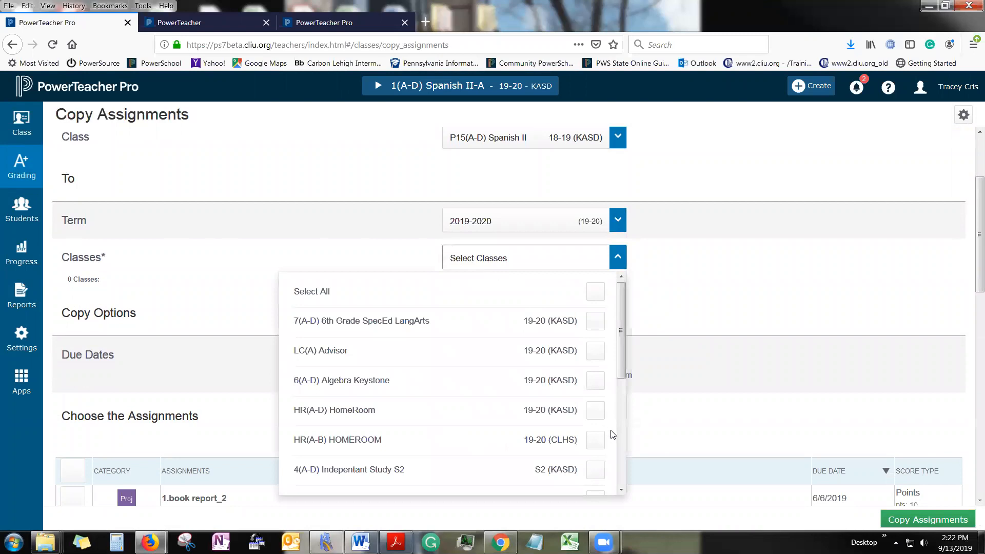
pyautogui.moveTo(621, 372); pyautogui.dragTo(613, 486)
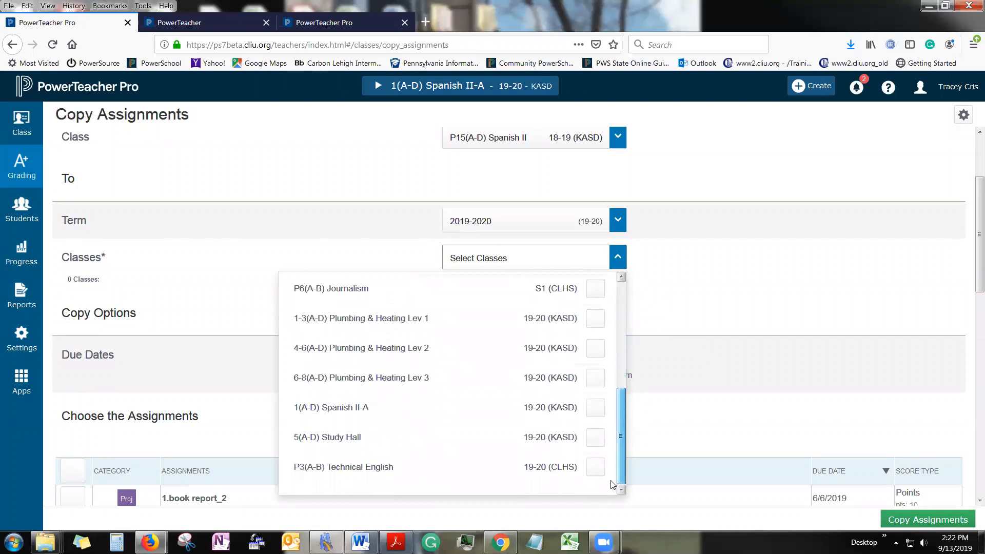
pyautogui.click(594, 411)
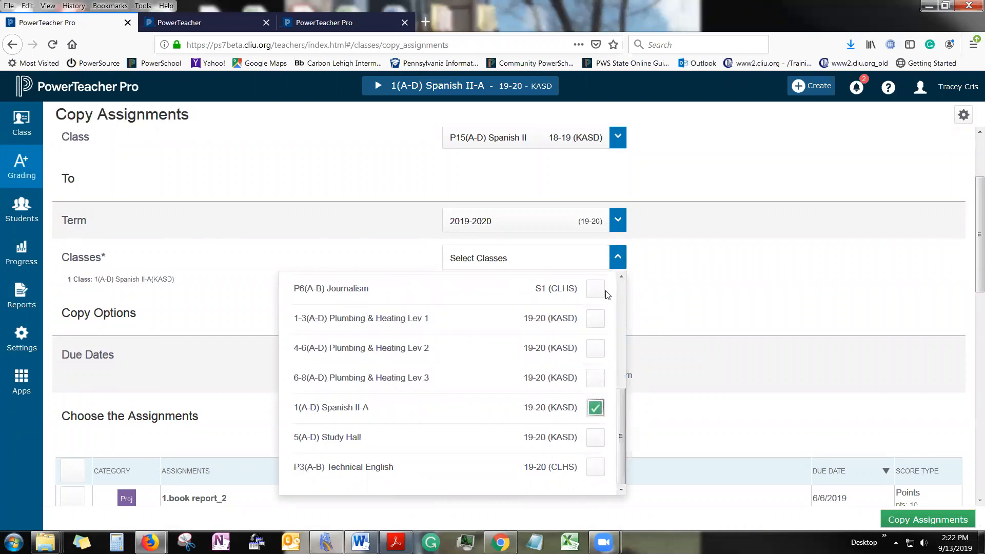
pyautogui.moveTo(621, 456); pyautogui.dragTo(624, 308)
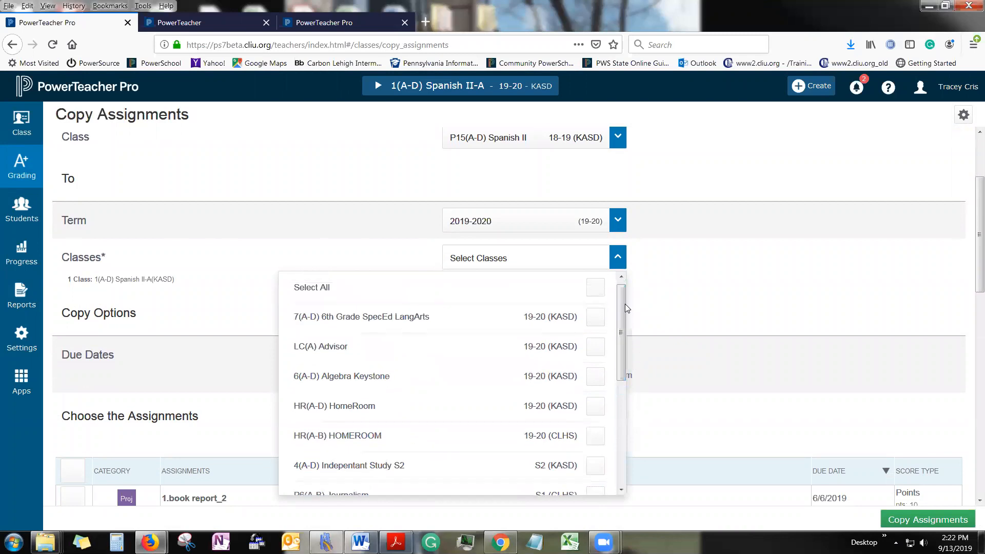
pyautogui.click(723, 301)
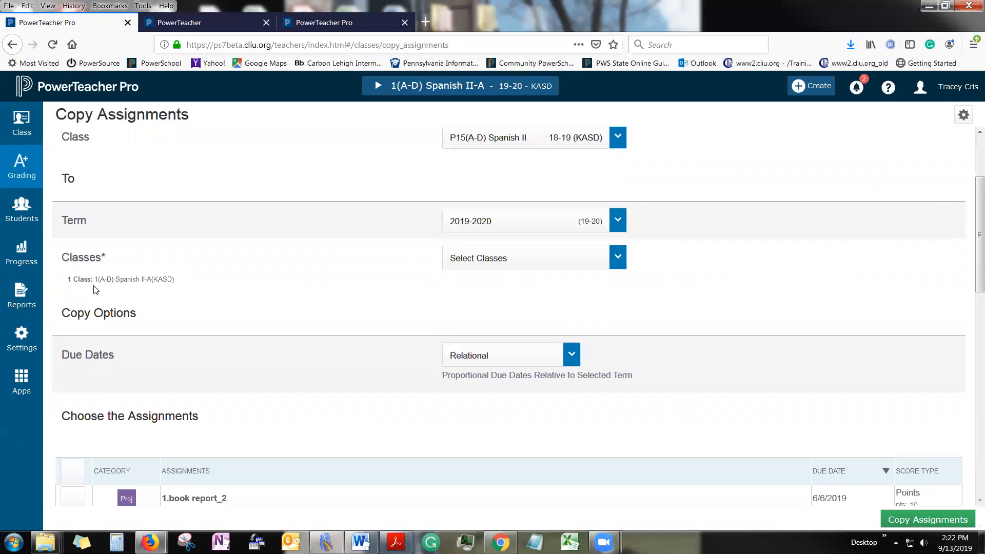
# - Review the copy source and destination, and choose Relational for the due dates option
pyautogui.scroll(2, 94, 290)
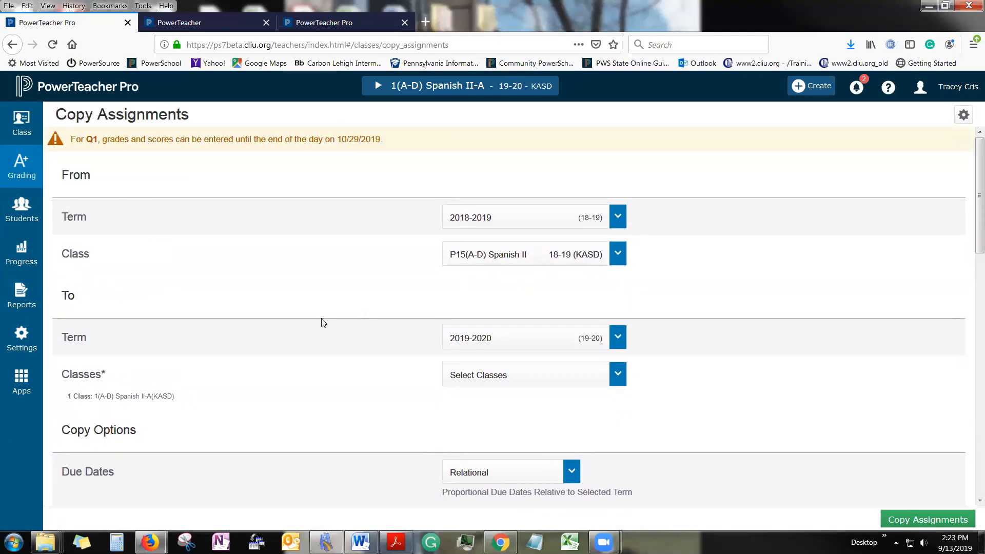
pyautogui.scroll(-5, 323, 322)
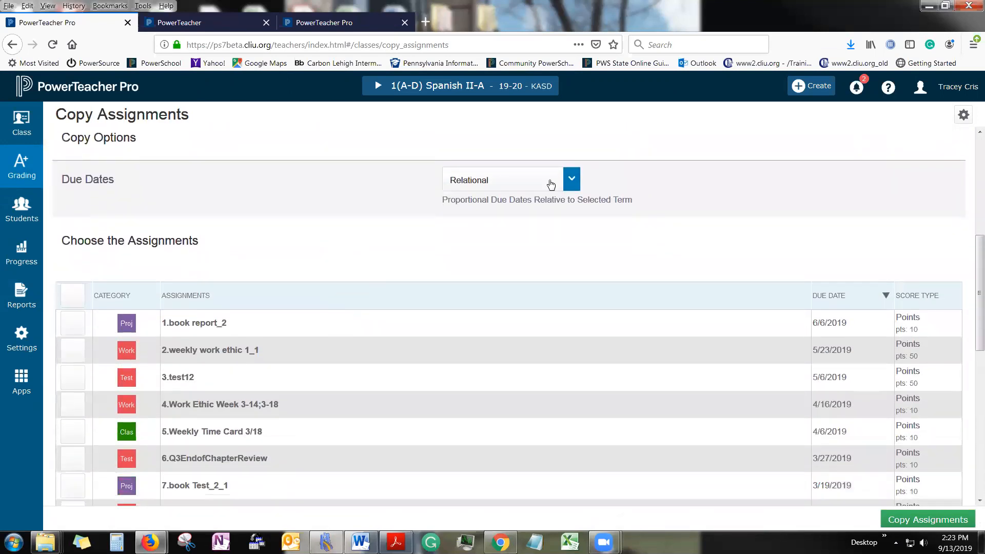
pyautogui.click(550, 185)
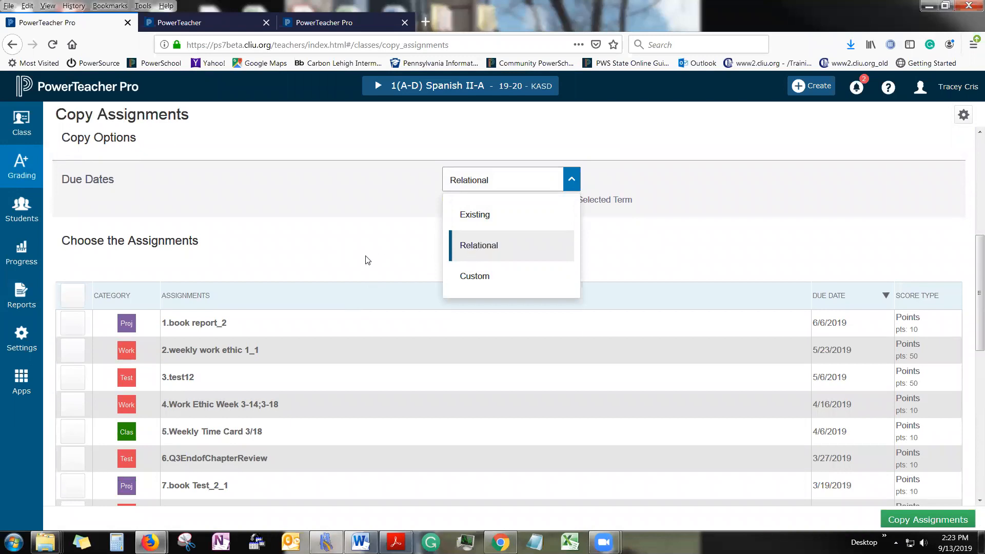
pyautogui.click(463, 258)
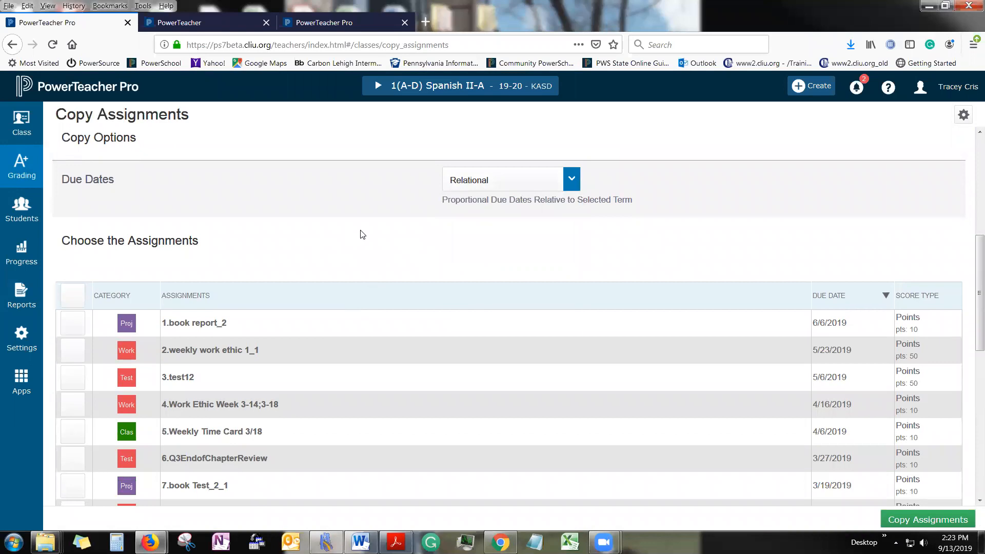
# - Look through the assignments available to copy and sort them by due date, earliest first
pyautogui.scroll(-2, 360, 233)
pyautogui.scroll(-2, 431, 307)
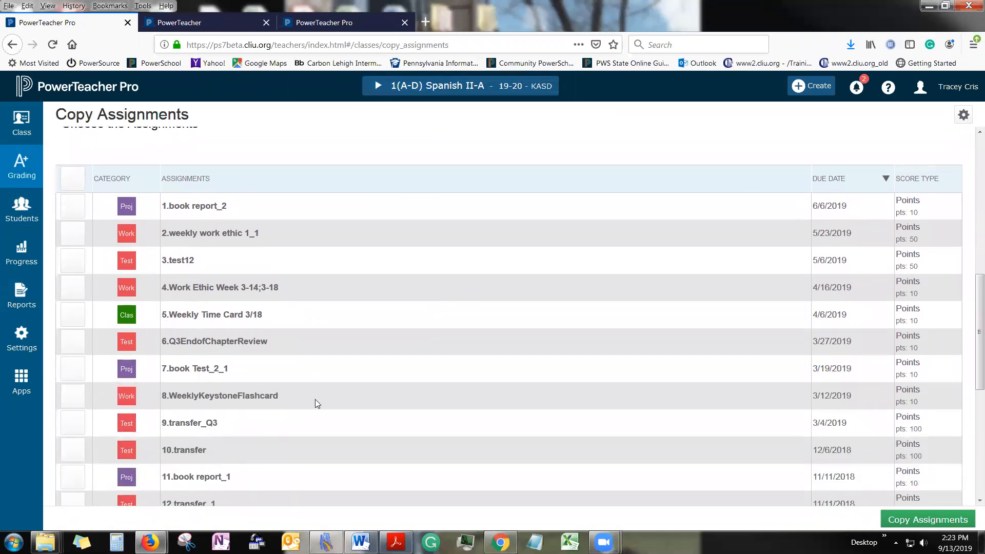
pyautogui.scroll(-10, 315, 399)
pyautogui.scroll(14, 346, 383)
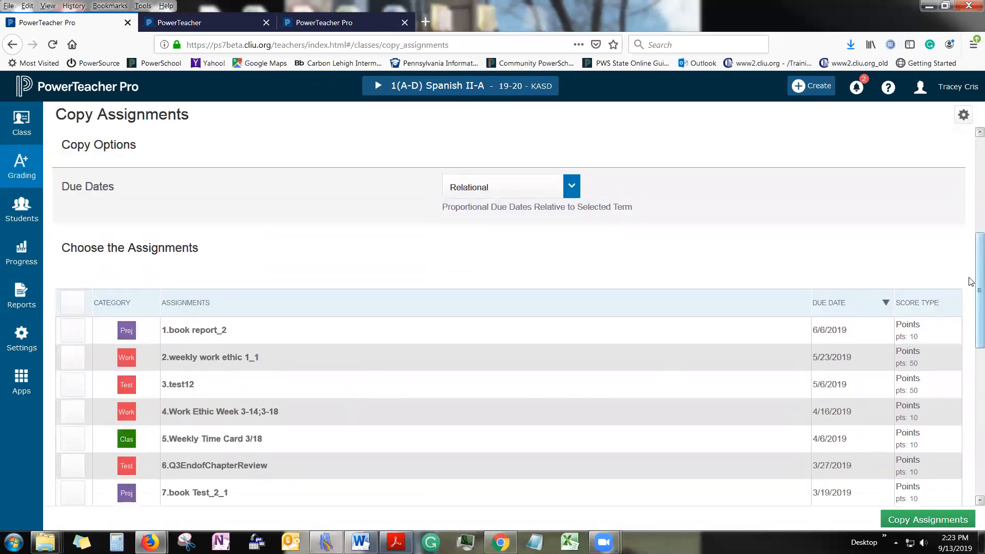
pyautogui.scroll(-2, 970, 302)
pyautogui.scroll(-2, 970, 302)
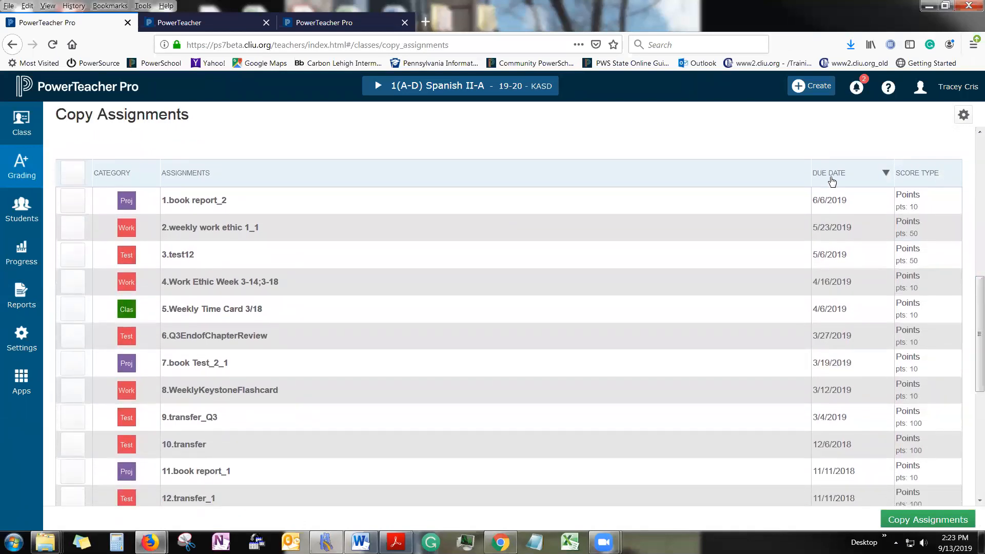
pyautogui.click(831, 181)
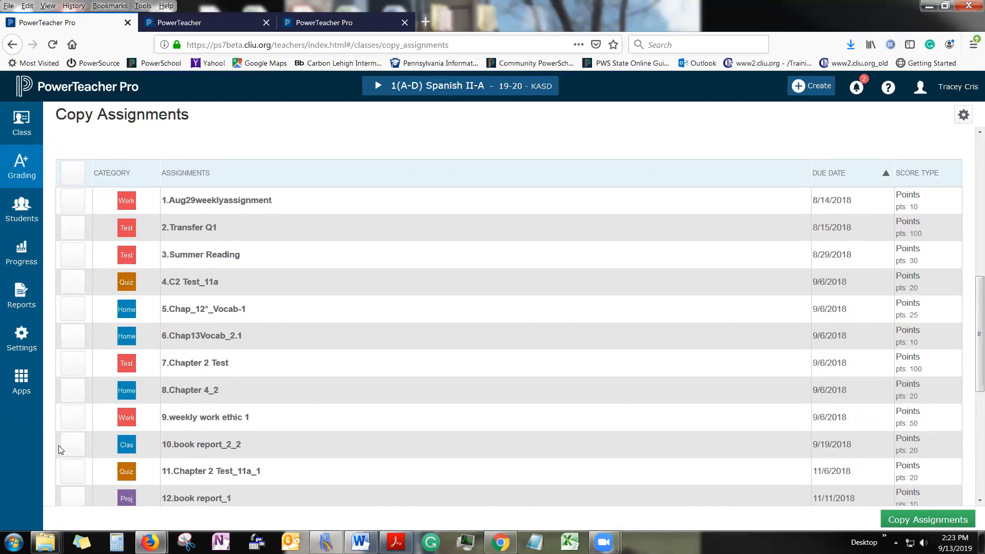
pyautogui.click(73, 423)
pyautogui.scroll(-2, 69, 410)
pyautogui.click(72, 280)
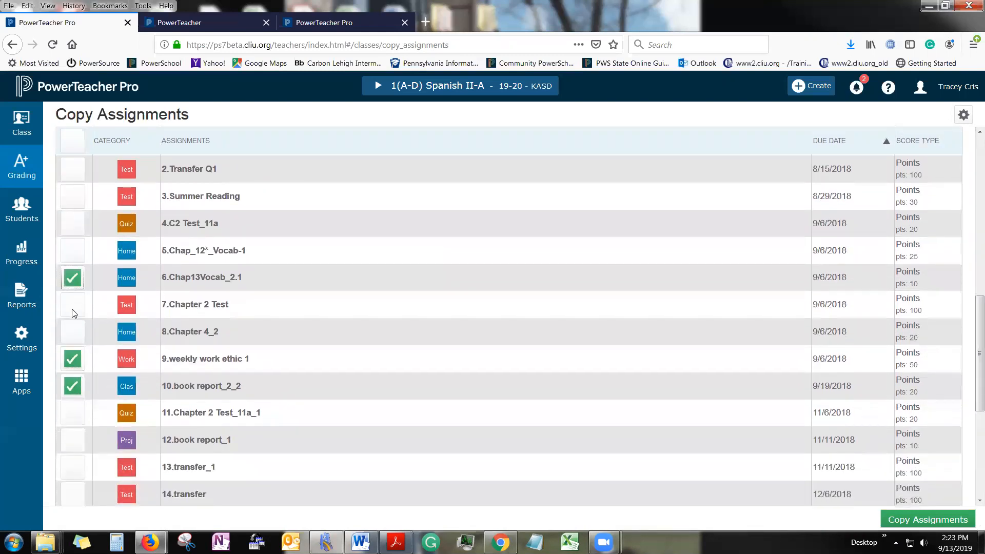
pyautogui.click(72, 306)
pyautogui.click(72, 331)
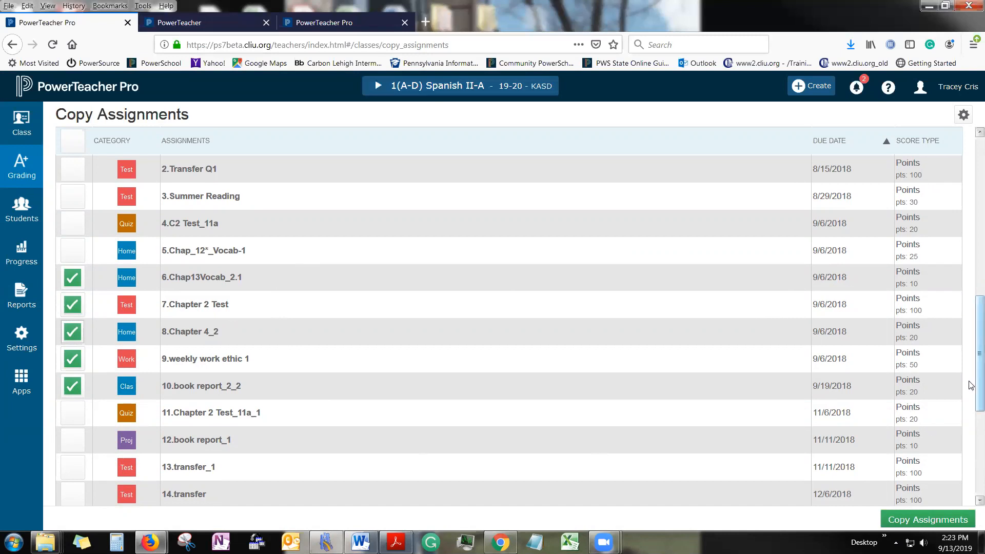
pyautogui.scroll(-5, 970, 385)
pyautogui.scroll(10, 971, 385)
pyautogui.scroll(-3, 918, 299)
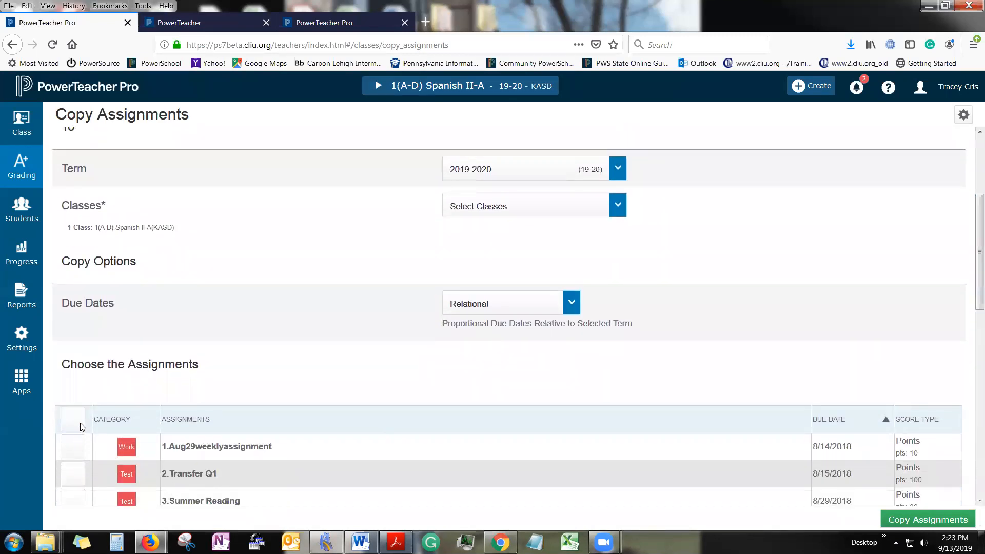
pyautogui.click(80, 420)
pyautogui.scroll(-4, 81, 389)
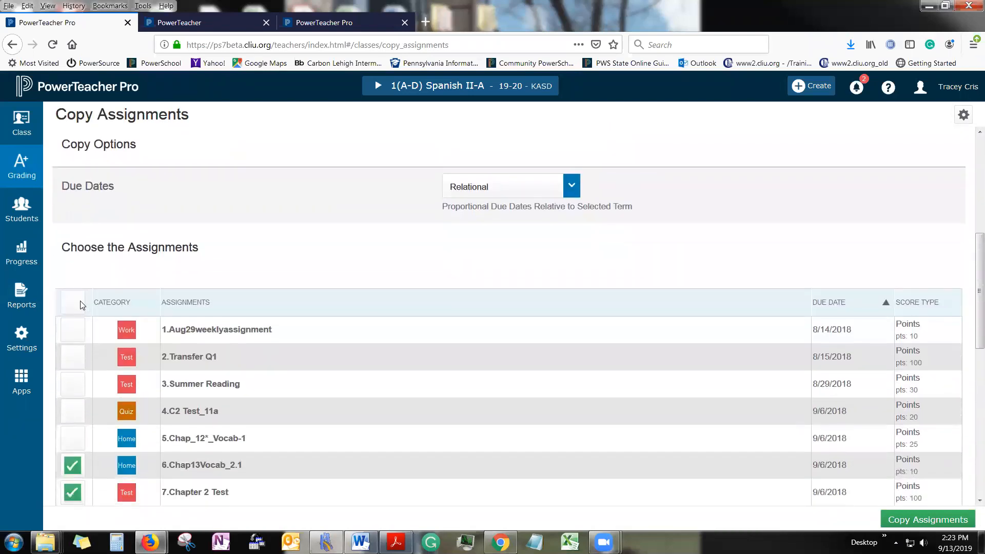
pyautogui.click(80, 303)
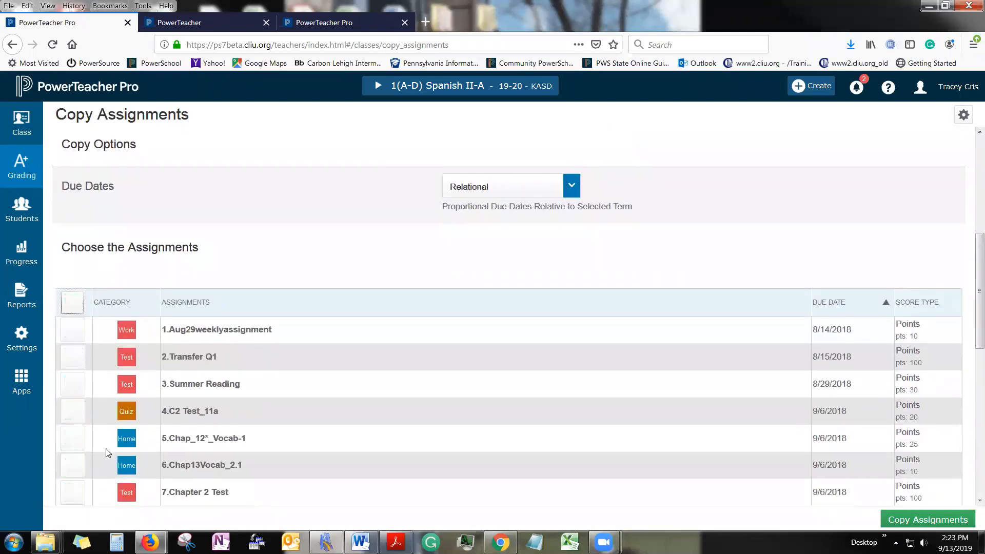
# - Select Chap13Vocab_2.1, Chapter 2 Test, Chapter 4_2 and weekly work ethic 1, and copy them to the destination class
pyautogui.scroll(-4, 106, 449)
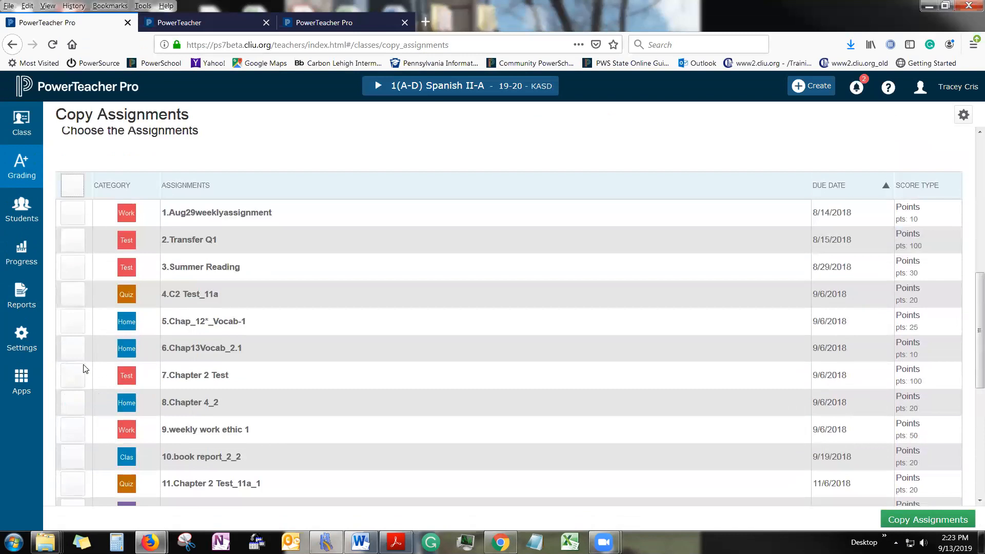
pyautogui.click(75, 351)
pyautogui.click(72, 379)
pyautogui.click(73, 404)
pyautogui.click(74, 427)
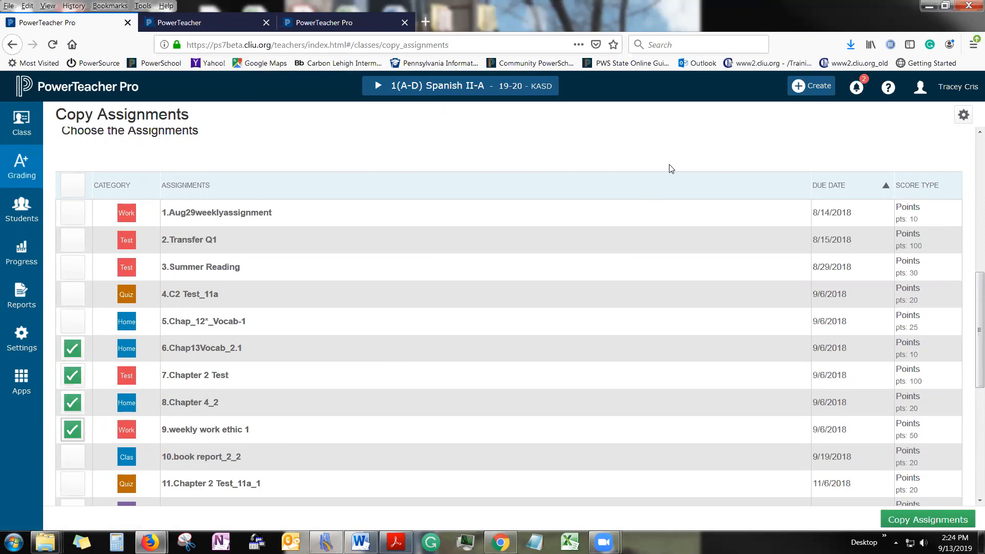
pyautogui.scroll(-3, 970, 317)
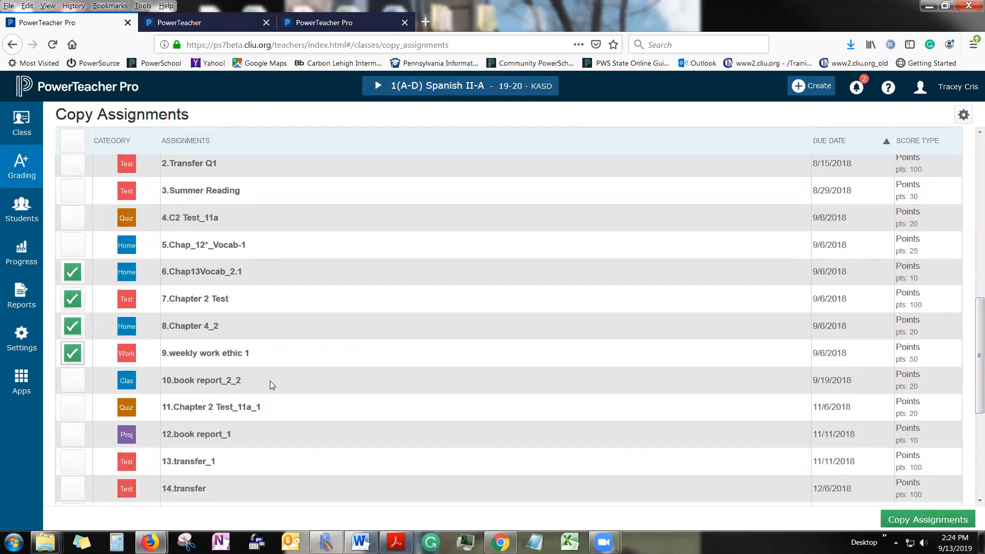
pyautogui.click(915, 522)
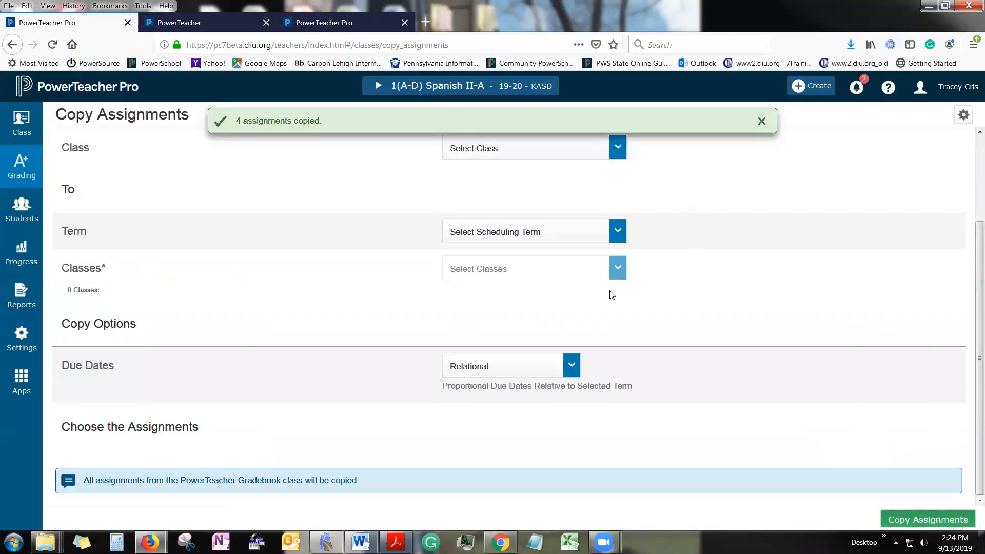
# - Open the class's Assignment List and sort it by scored count, with the most scored assignments first
pyautogui.click(18, 184)
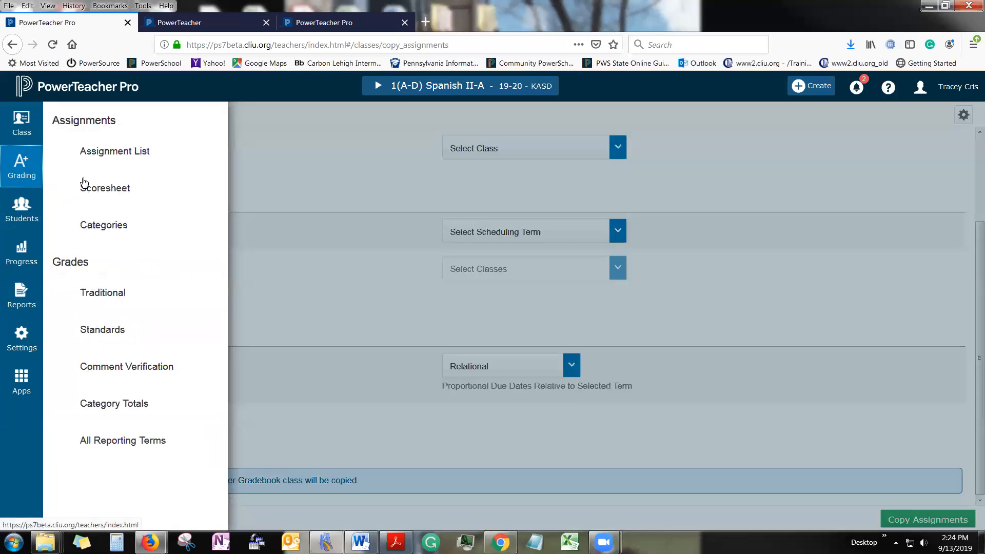
pyautogui.click(115, 152)
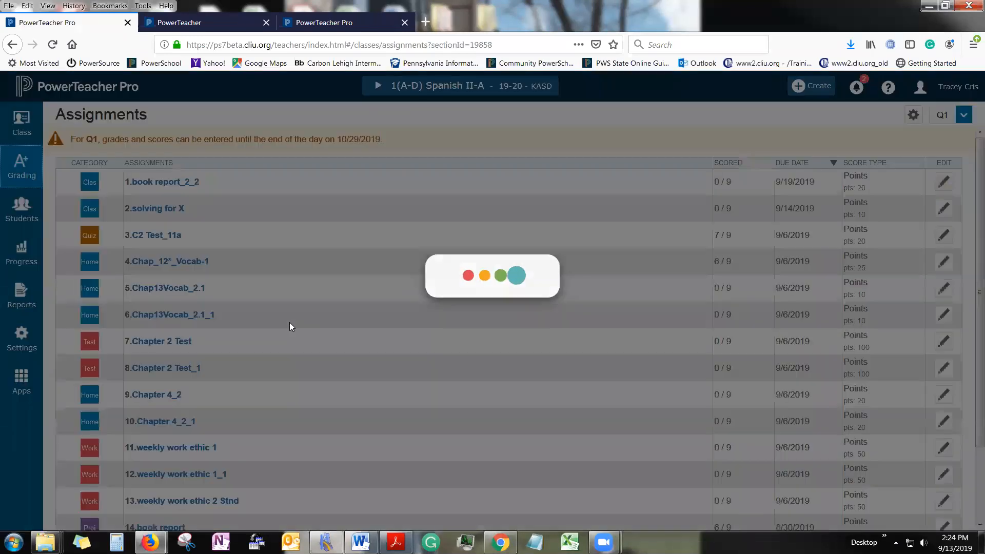
pyautogui.scroll(-2, 604, 258)
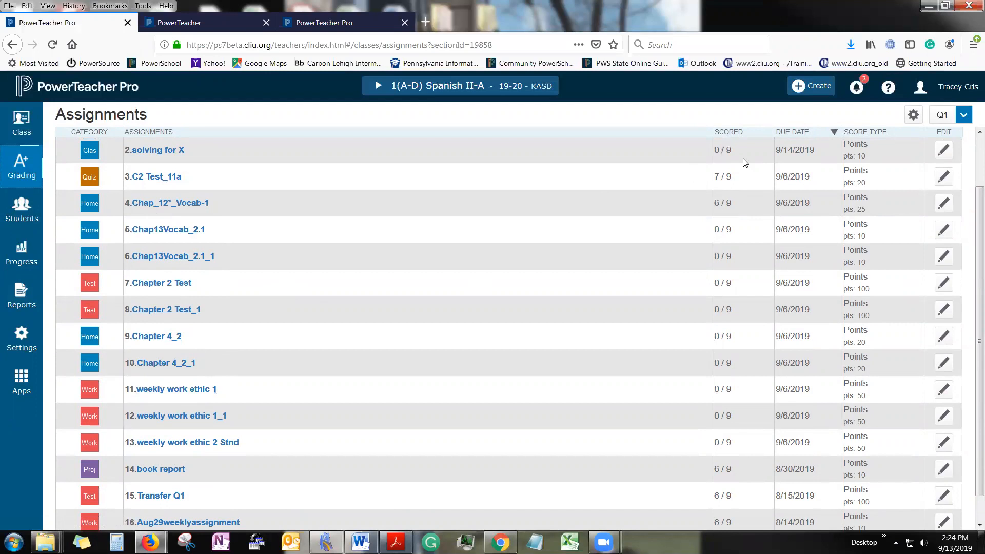
pyautogui.click(735, 135)
pyautogui.click(735, 135)
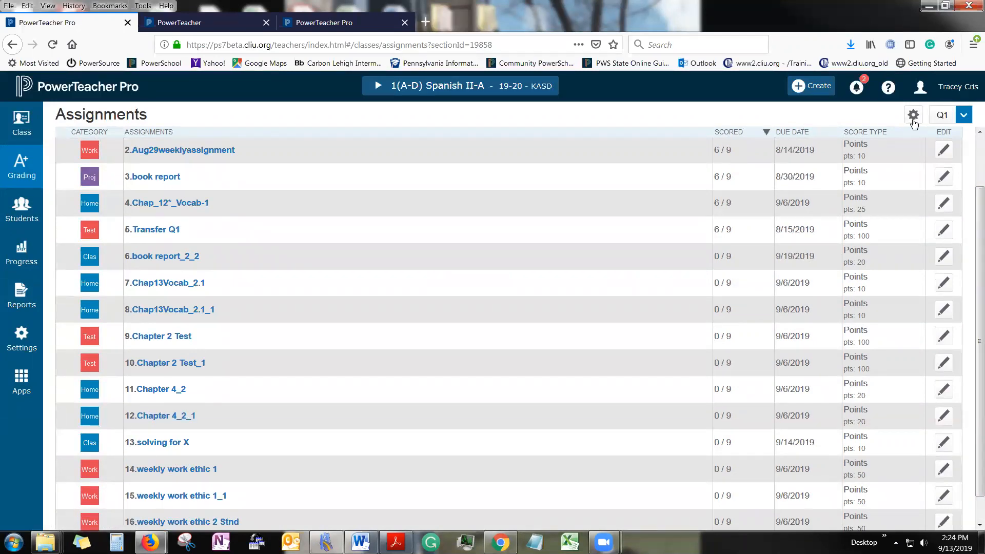
# - View the assignments for the Q2 reporting term and return the list to Q1
pyautogui.click(964, 119)
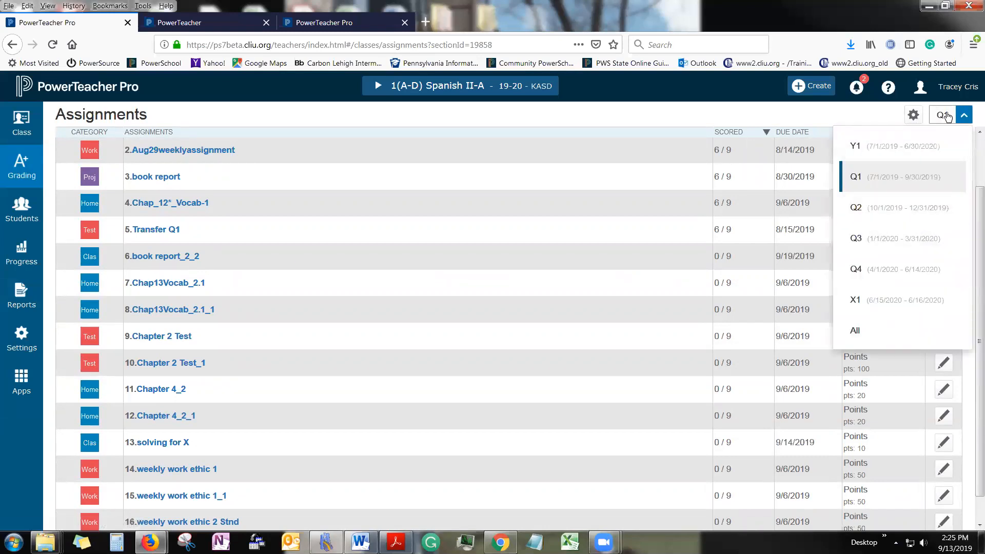
pyautogui.click(895, 212)
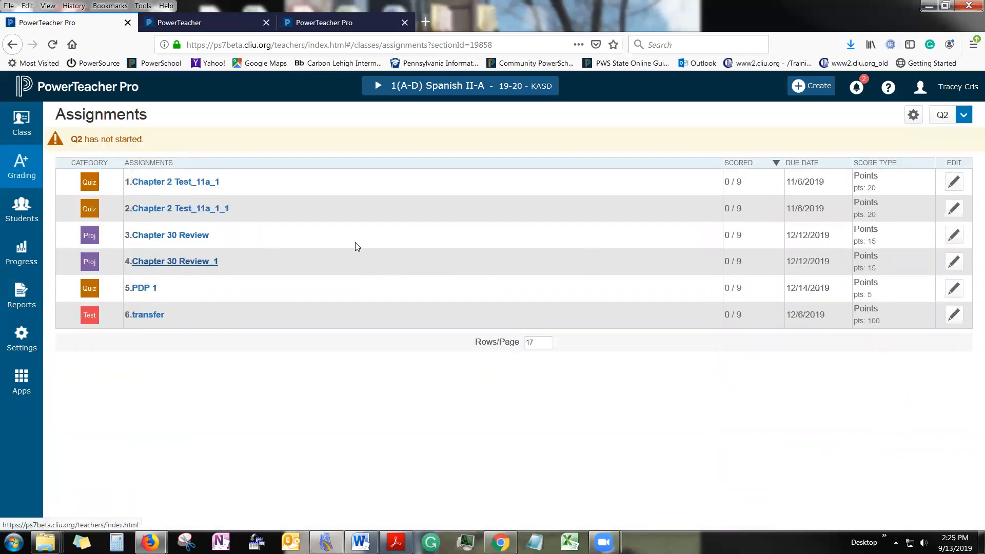
pyautogui.click(963, 115)
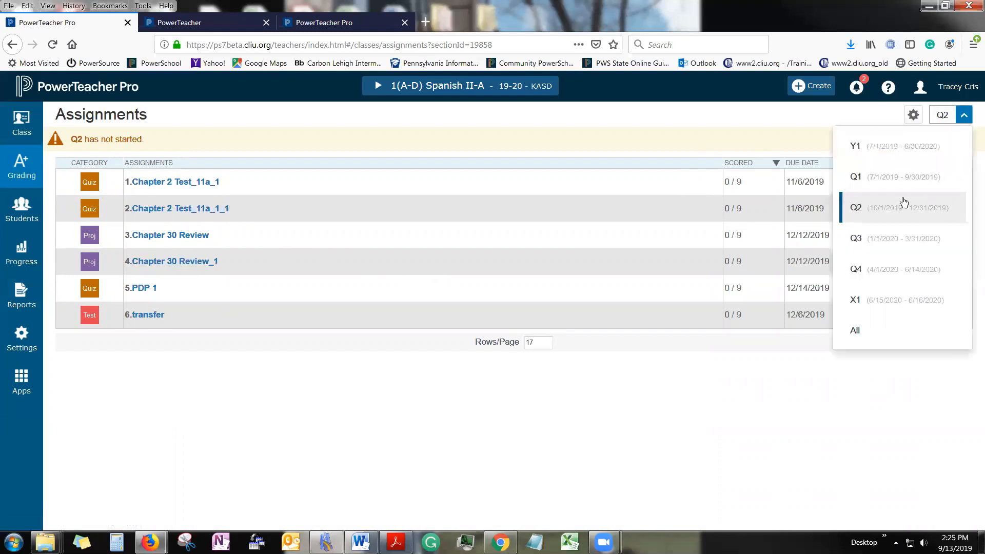
pyautogui.click(888, 186)
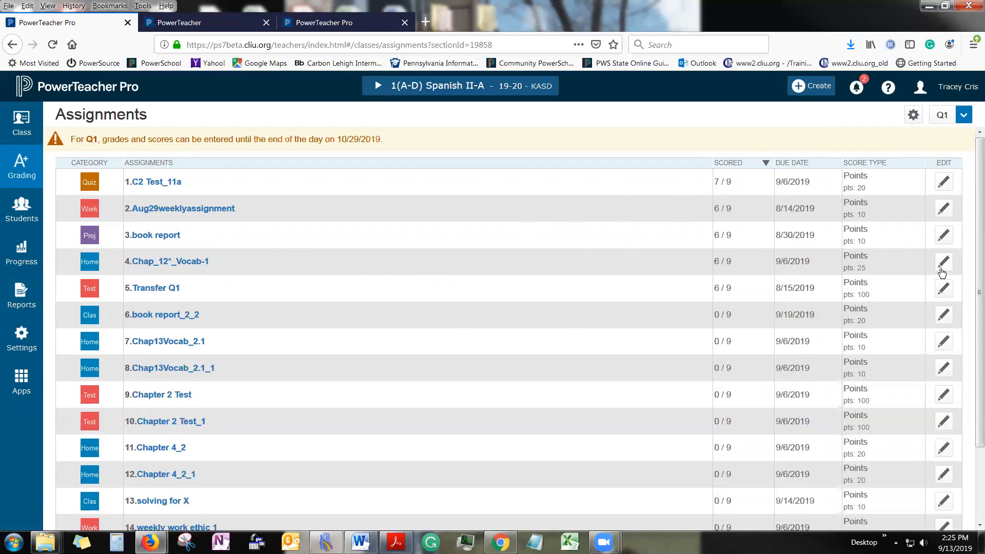
# - Edit the Chap_12*_Vocab-1 assignment so 6(A-D) Algebra Keystone and LC(A) Advisor are due 9/16/2019, and save it
pyautogui.click(943, 264)
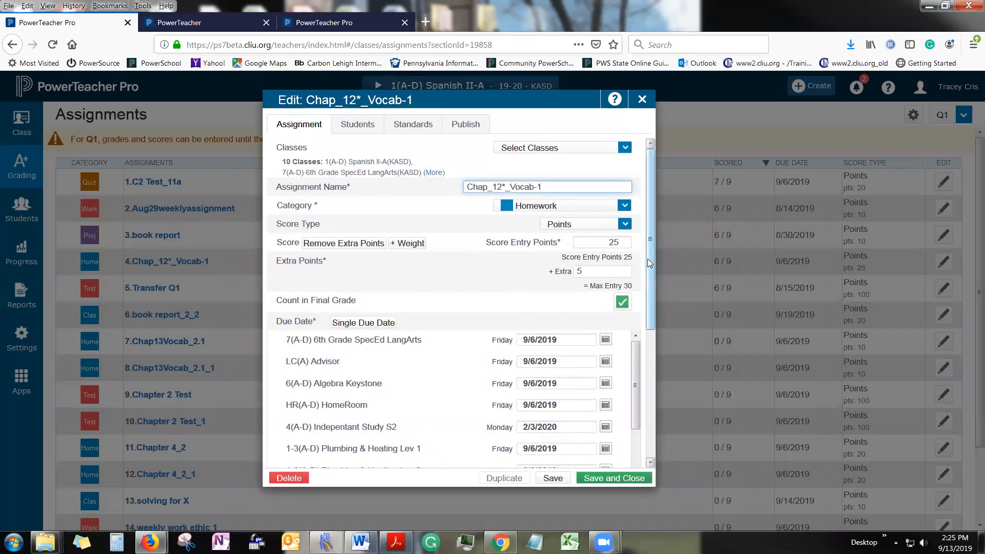
pyautogui.moveTo(646, 316); pyautogui.dragTo(656, 375)
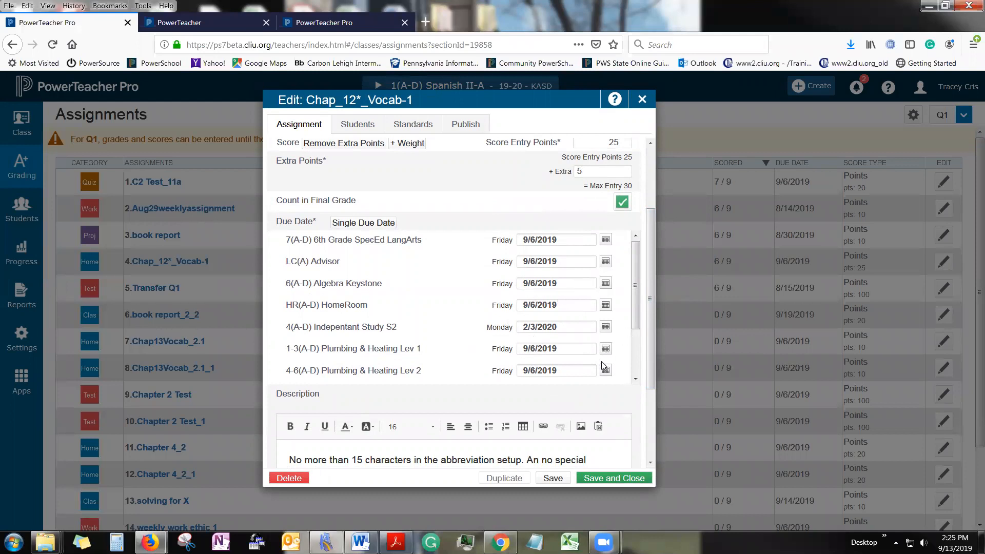
pyautogui.click(604, 287)
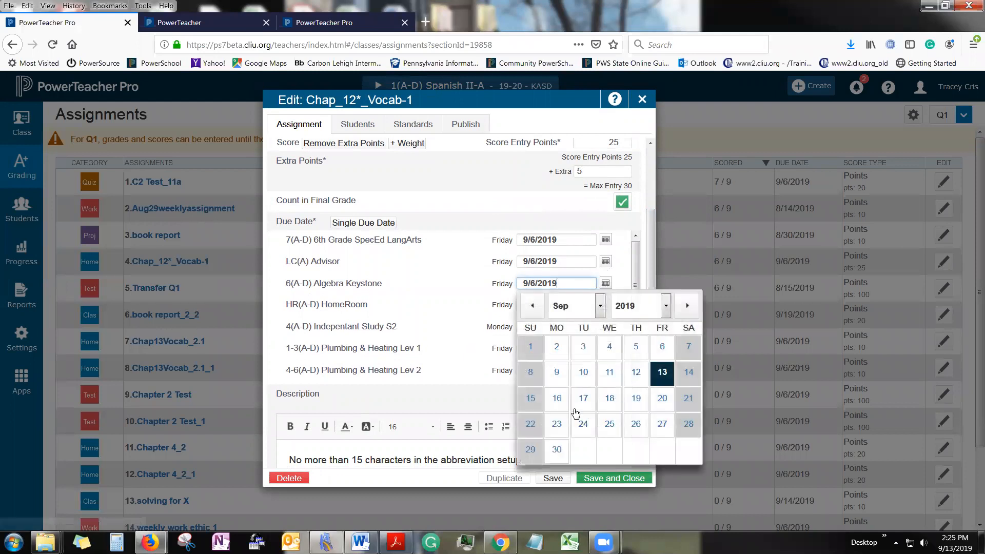
pyautogui.click(557, 399)
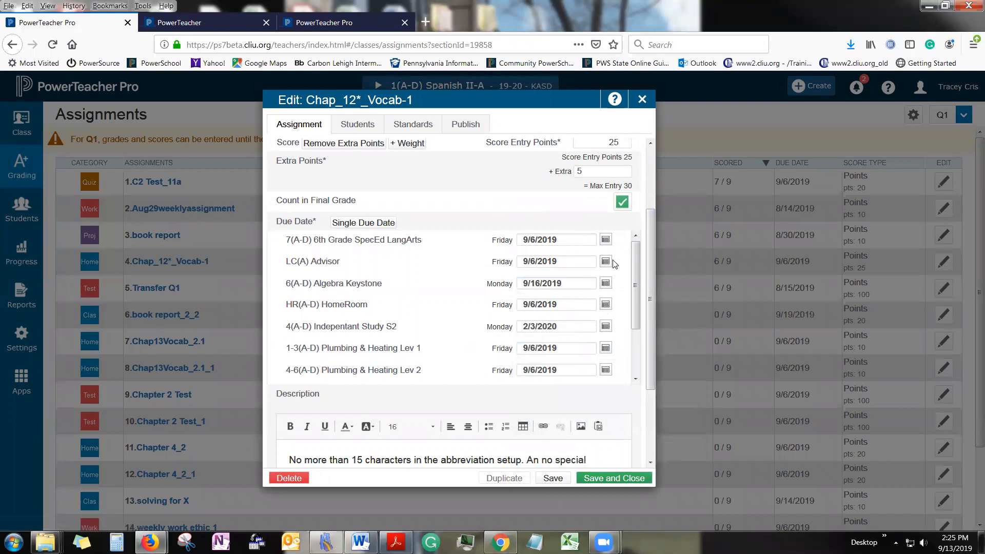
pyautogui.click(605, 261)
pyautogui.click(564, 375)
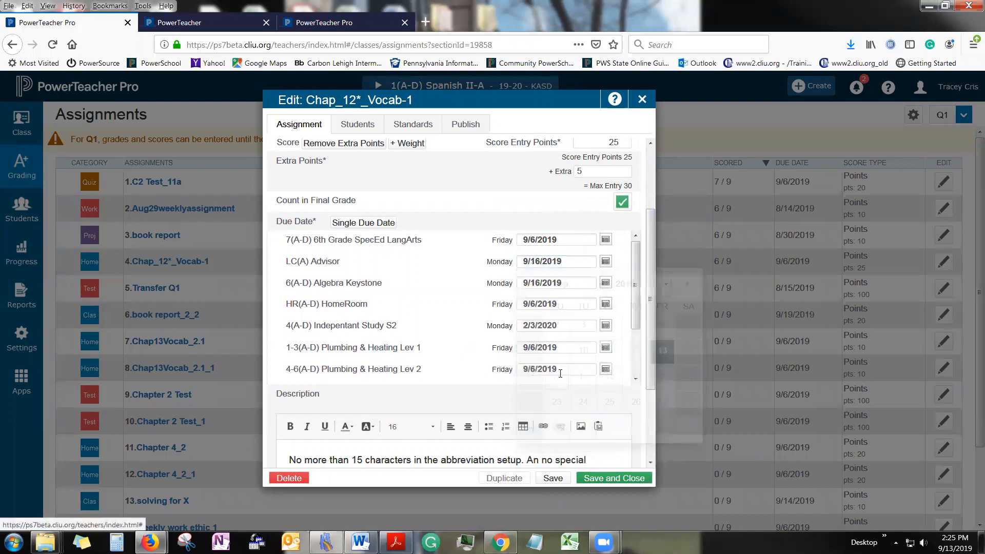
pyautogui.click(604, 480)
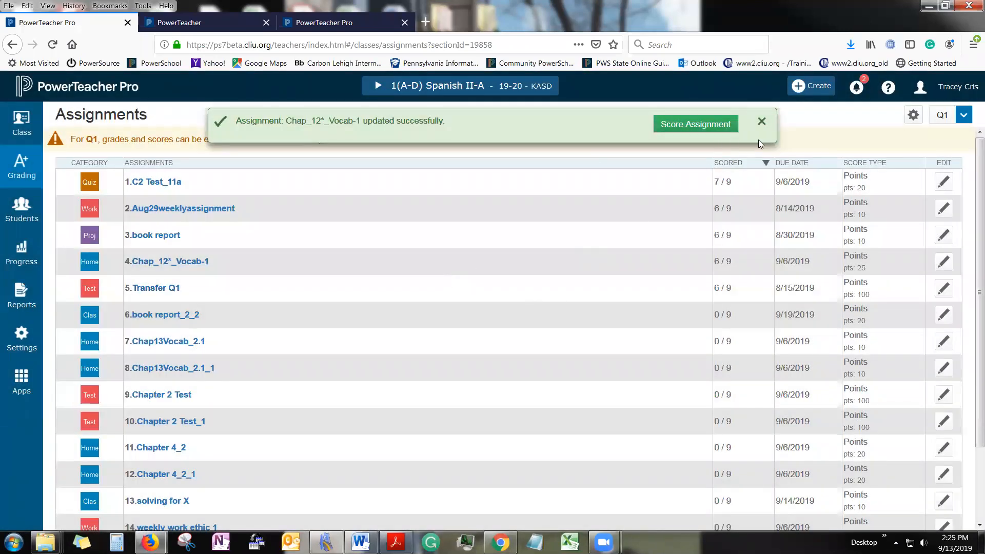
pyautogui.click(762, 122)
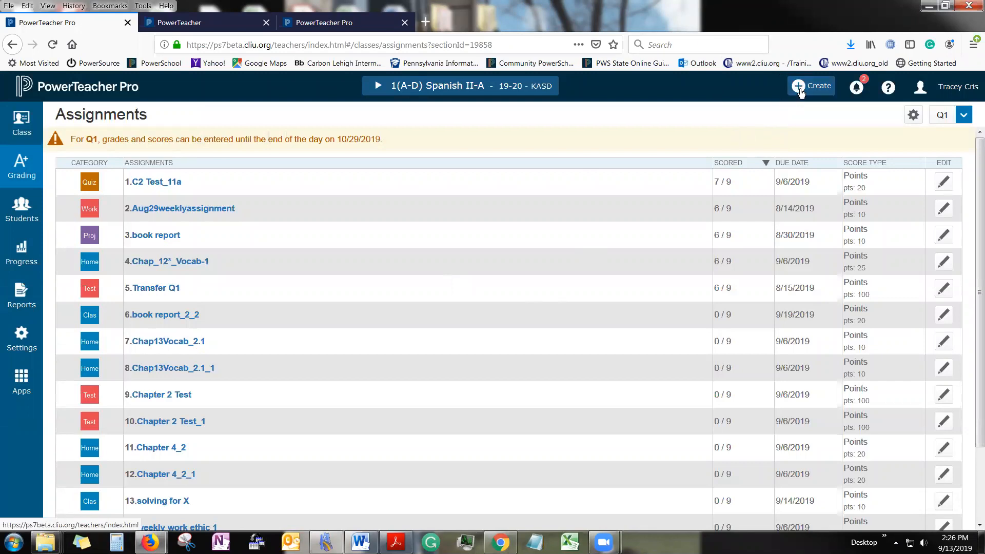
# - Start a new assignment and assign it only to P3(A-B) Technical English instead of 1(A-D) Spanish II-A
pyautogui.click(801, 88)
pyautogui.click(782, 136)
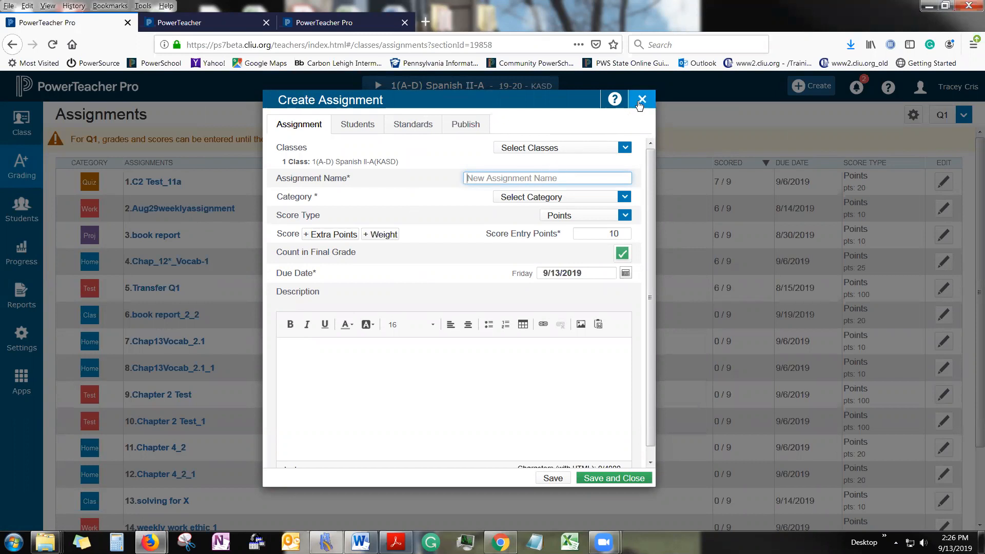
pyautogui.click(624, 148)
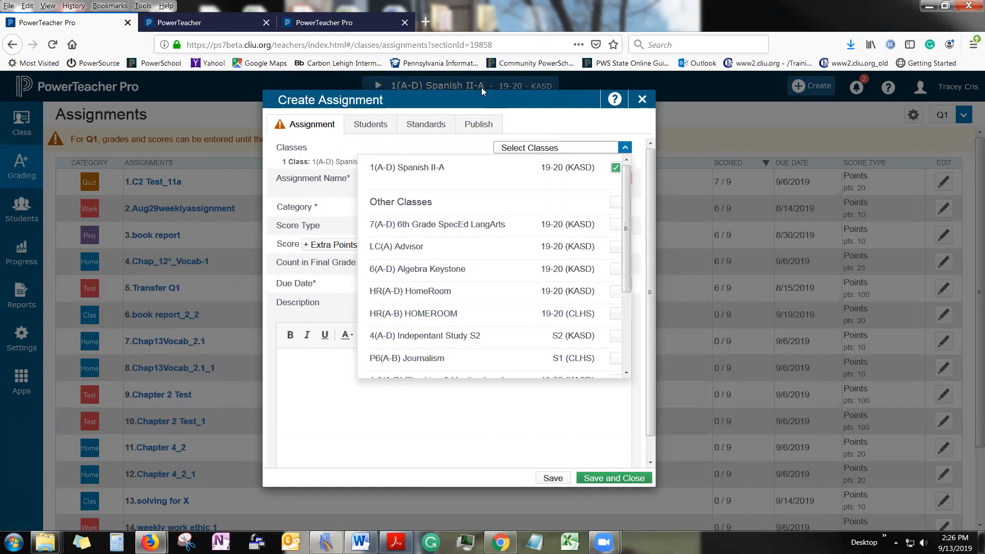
pyautogui.click(616, 168)
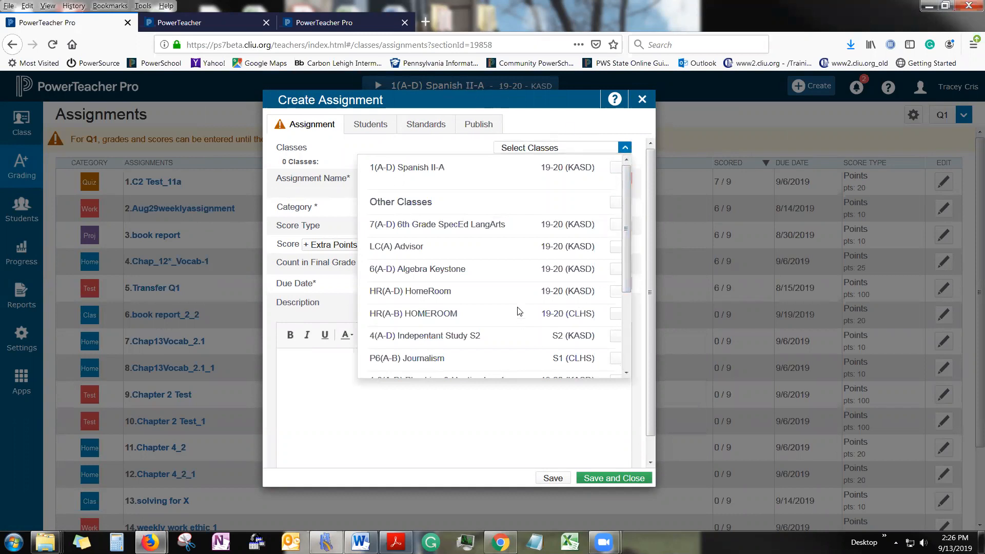
pyautogui.scroll(-1, 629, 297)
pyautogui.moveTo(628, 298); pyautogui.dragTo(625, 372)
pyautogui.click(616, 356)
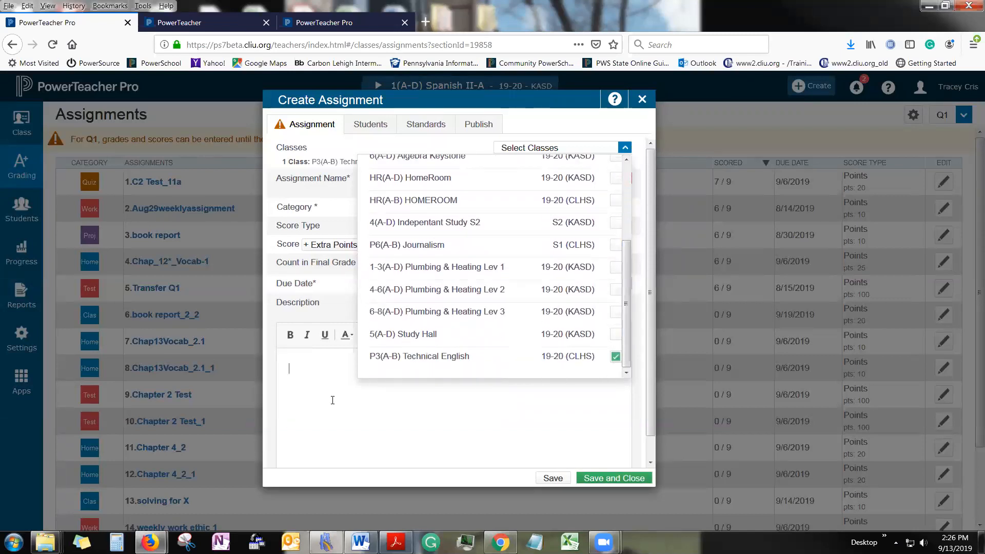
pyautogui.click(624, 148)
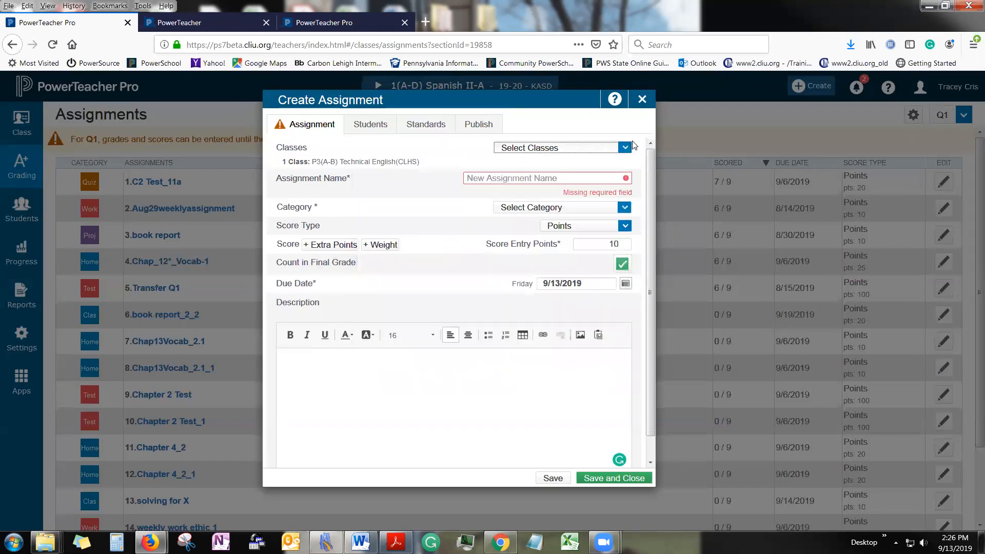
# - Name the new assignment Vocab Test and assign it to the Homework category
pyautogui.click(575, 178)
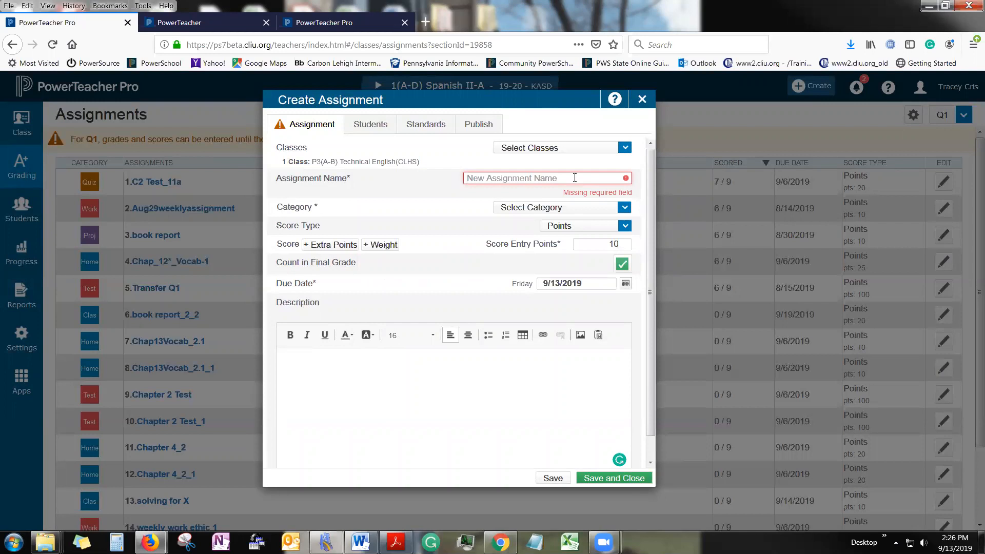
pyautogui.write('Vocab Test')
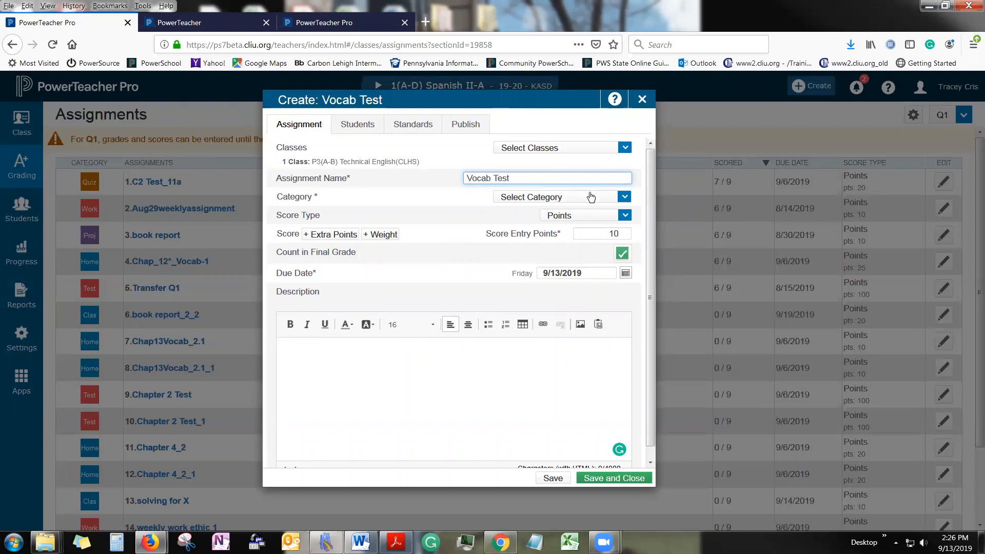
pyautogui.click(591, 197)
pyautogui.moveTo(625, 257); pyautogui.dragTo(633, 310)
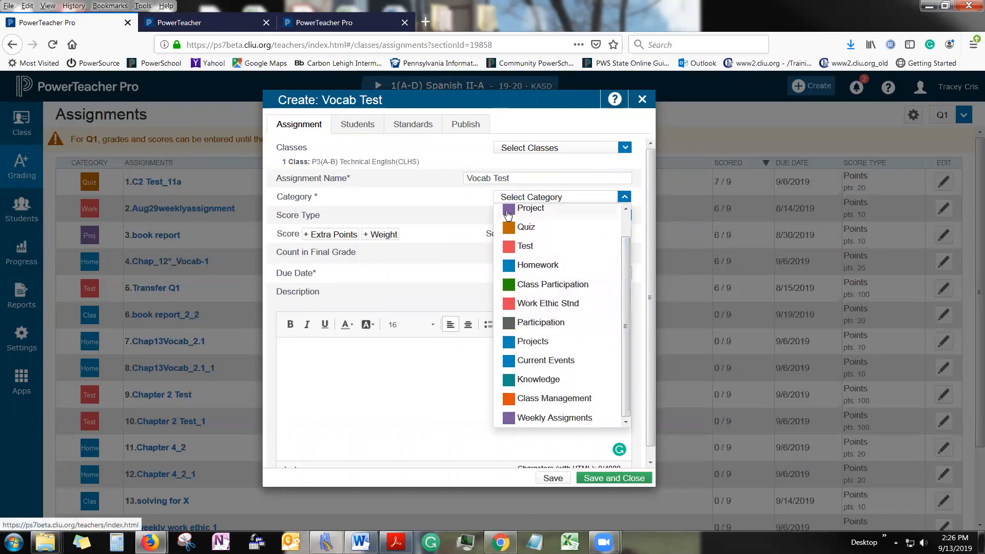
pyautogui.click(554, 276)
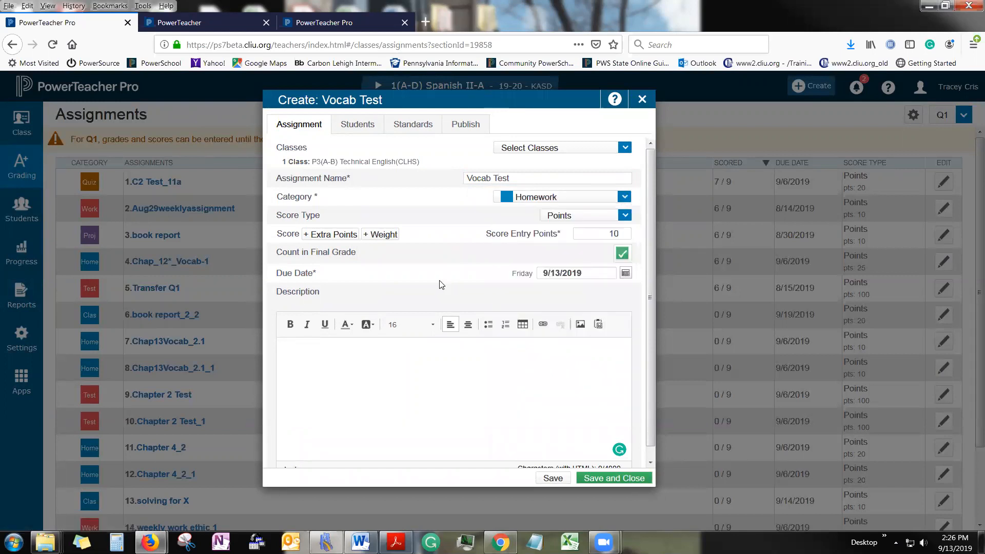
pyautogui.click(597, 235)
pyautogui.click(624, 197)
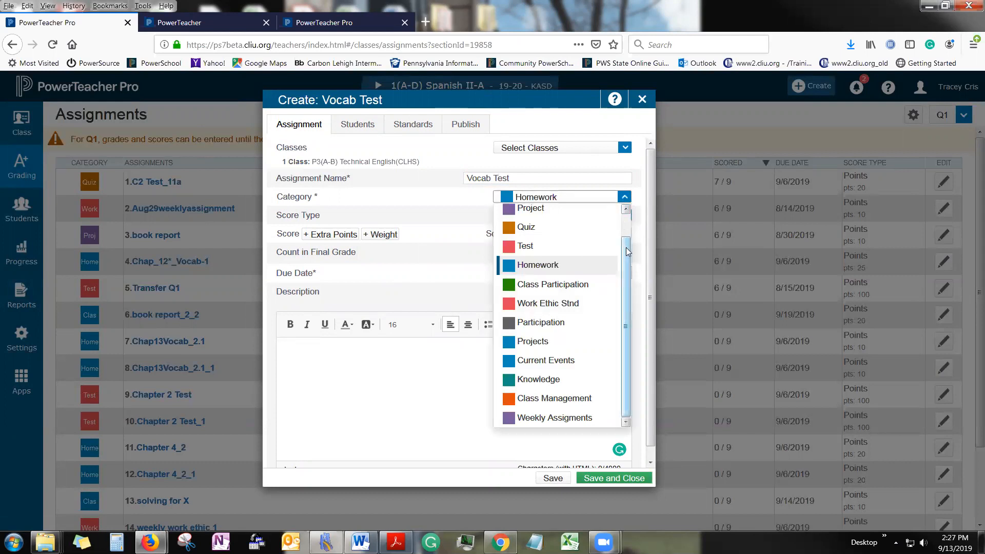
pyautogui.moveTo(625, 247); pyautogui.dragTo(629, 240)
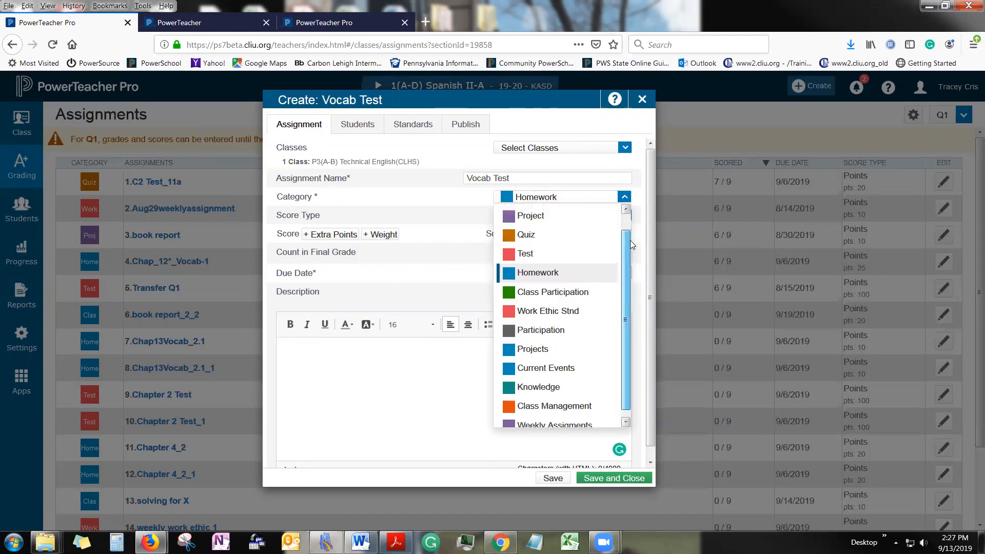
pyautogui.scroll(1, 629, 240)
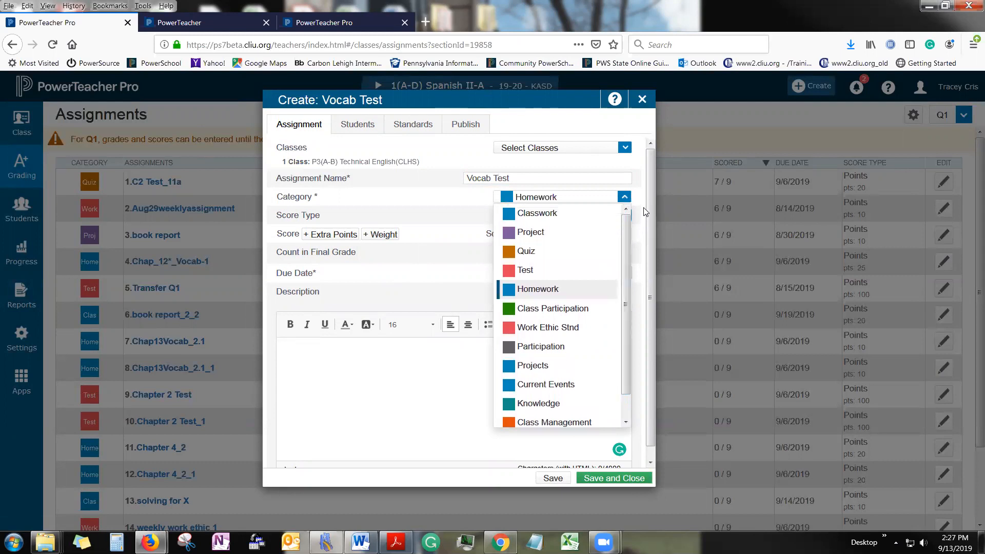
pyautogui.click(645, 211)
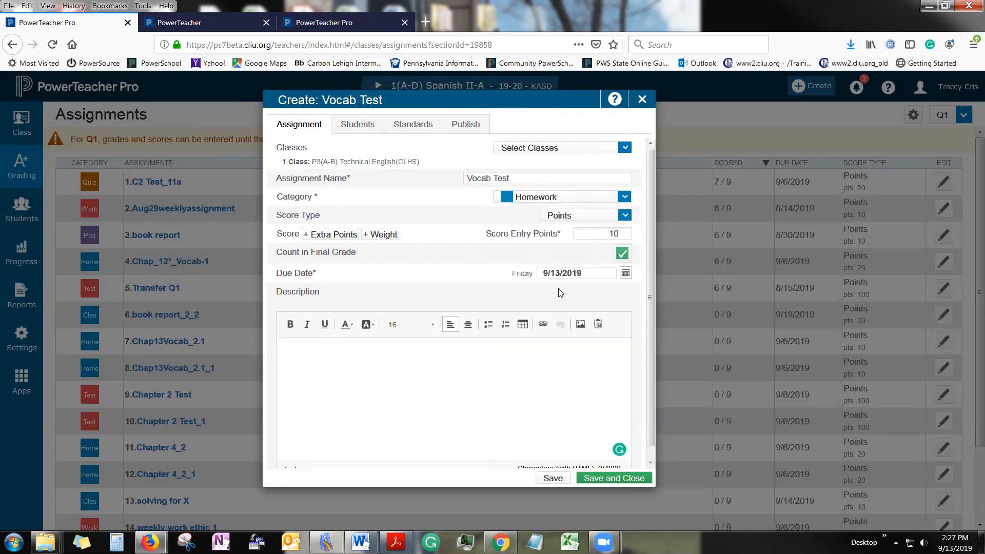
# - Set the Vocab Test due date to 9/20/2019 and check which classes are selected
pyautogui.click(574, 272)
pyautogui.click(625, 273)
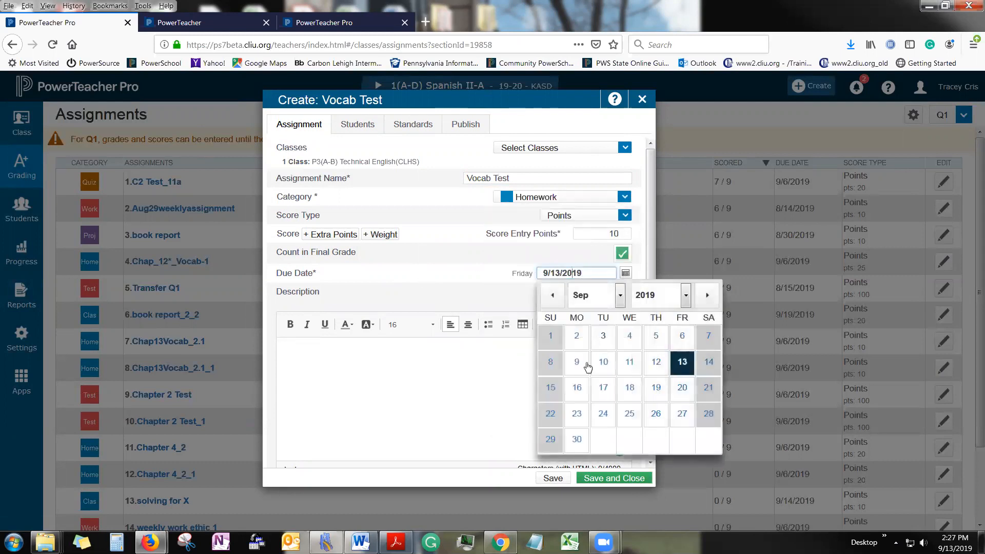
pyautogui.click(682, 391)
pyautogui.click(625, 148)
pyautogui.moveTo(626, 331)
pyautogui.mouseDown()
pyautogui.moveTo(648, 219)
pyautogui.moveTo(628, 323)
pyautogui.mouseUp()
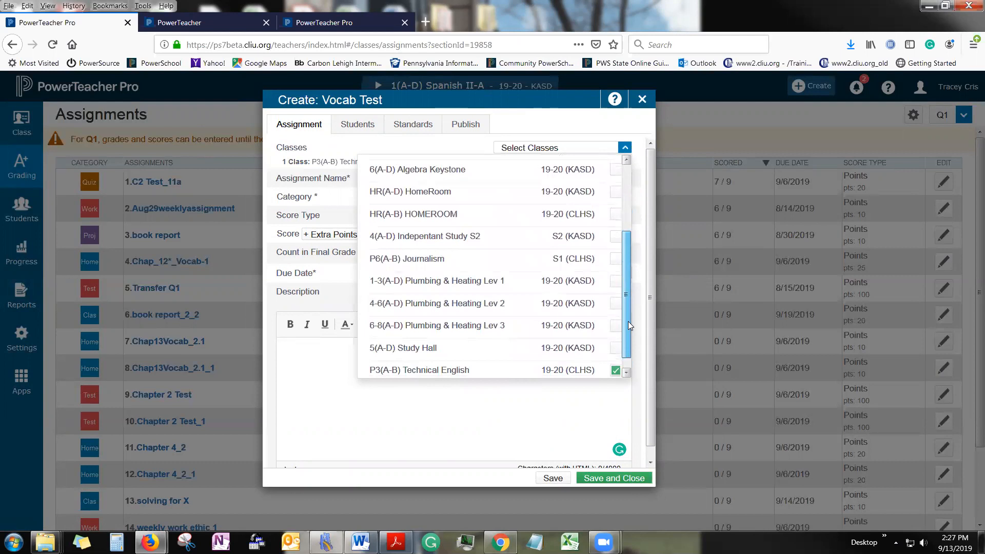
pyautogui.click(575, 137)
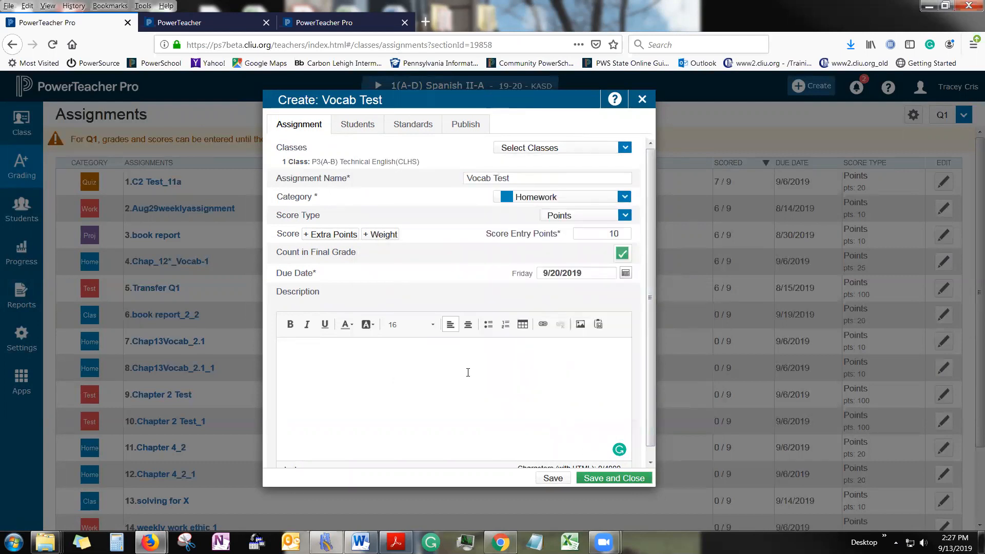
# - Enter the assignment description "Homework - study tonight test is coming up."
pyautogui.write('Home')
pyautogui.write('wrok')
pyautogui.press('BackSpace')
pyautogui.press('BackSpace')
pyautogui.press('BackSpace')
pyautogui.write('ork')
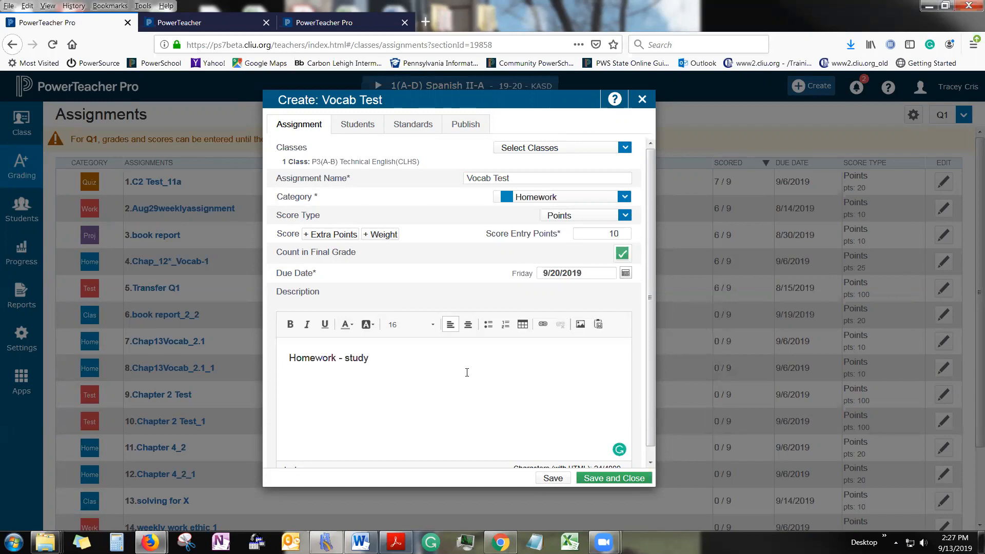
pyautogui.write('- study tonight test is coming up.')
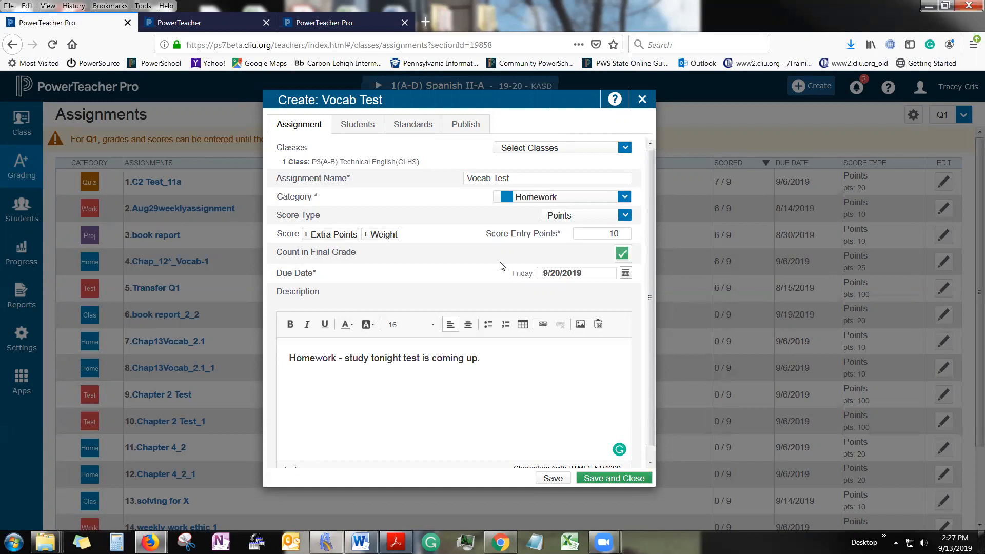
# - Change the Vocab Test category to Test and set its score entry points to 25
pyautogui.click(572, 202)
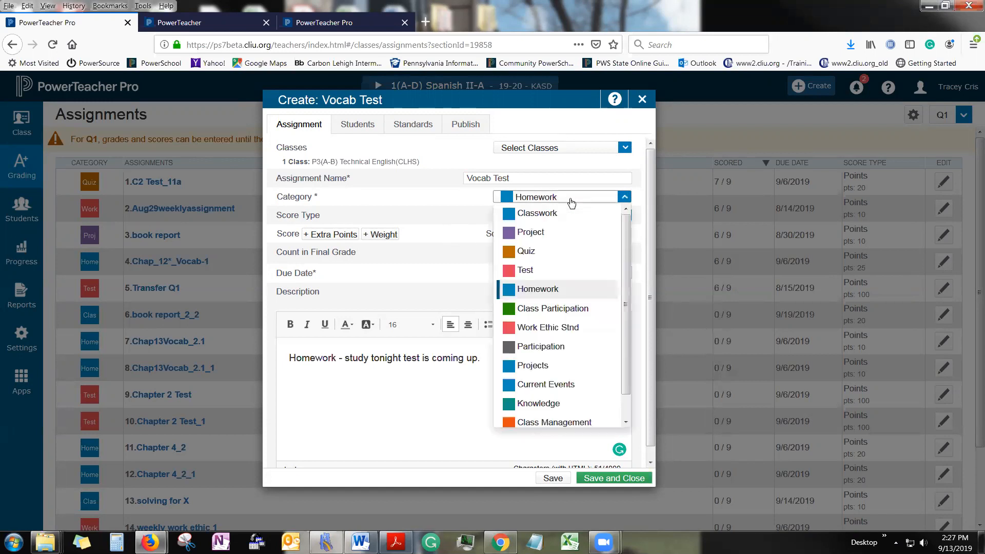
pyautogui.click(539, 270)
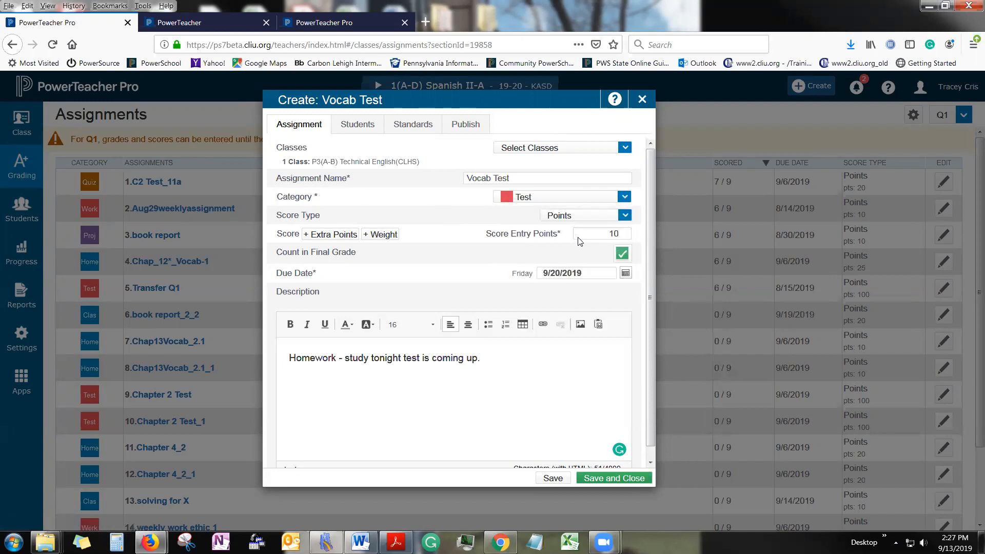
pyautogui.moveTo(609, 234); pyautogui.dragTo(613, 233)
pyautogui.write('2')
pyautogui.press('BackSpace')
pyautogui.write('5')
pyautogui.click(424, 293)
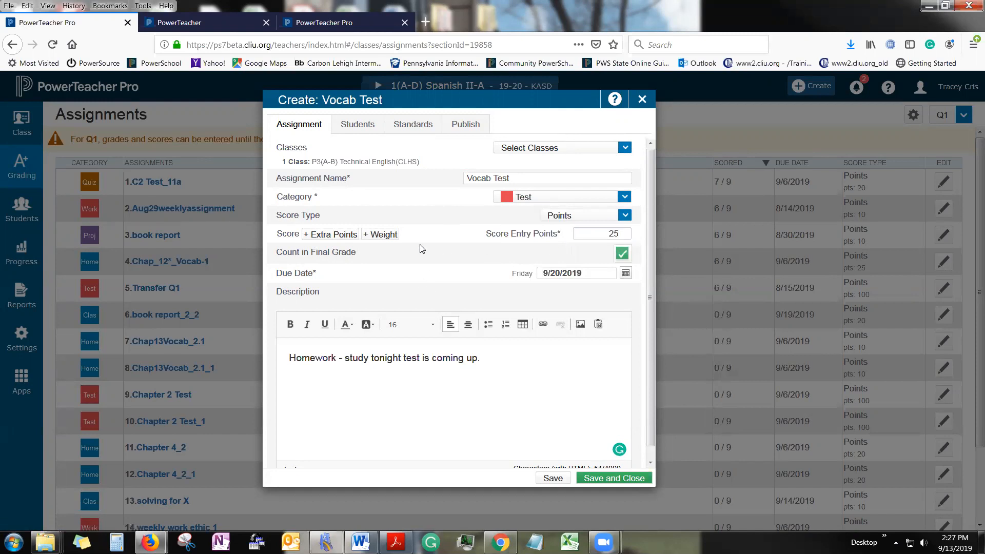
# - Exclude the third and seventh listed students from the Vocab Test assignment, keeping all others selected
pyautogui.click(351, 126)
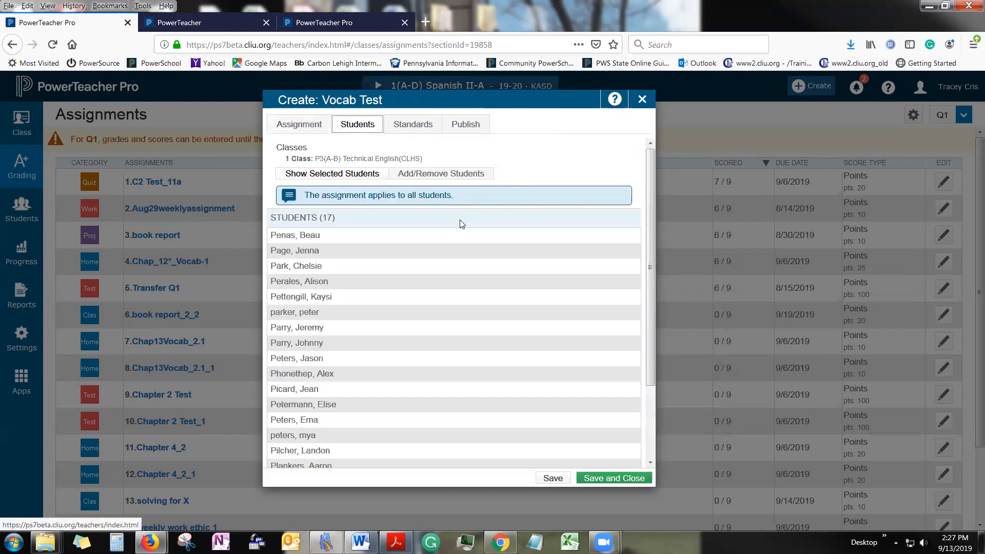
pyautogui.click(423, 175)
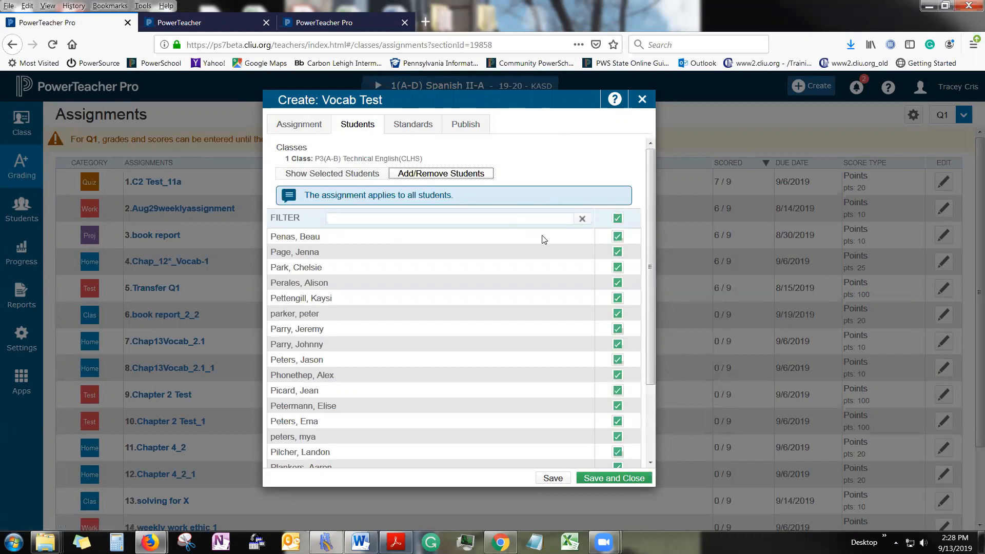
pyautogui.click(617, 218)
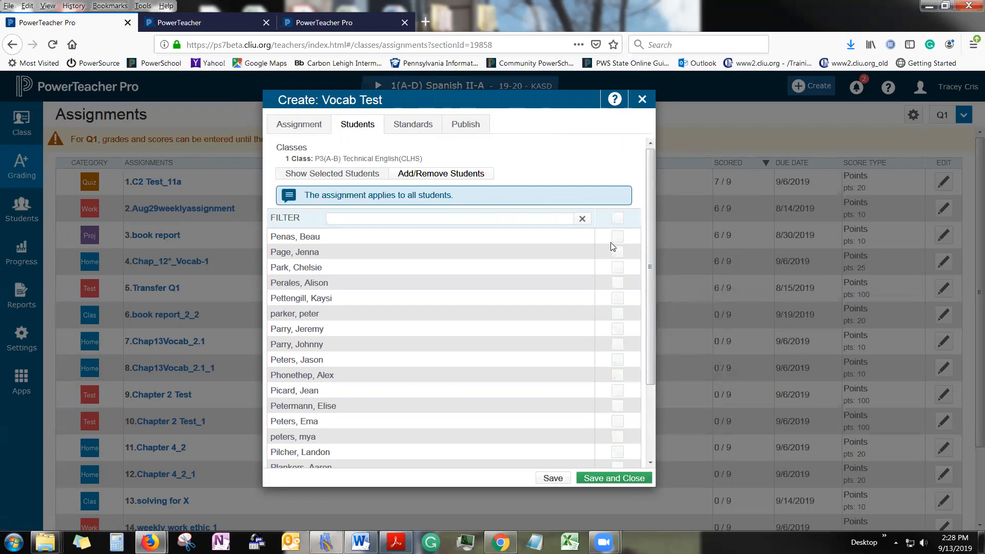
pyautogui.click(621, 221)
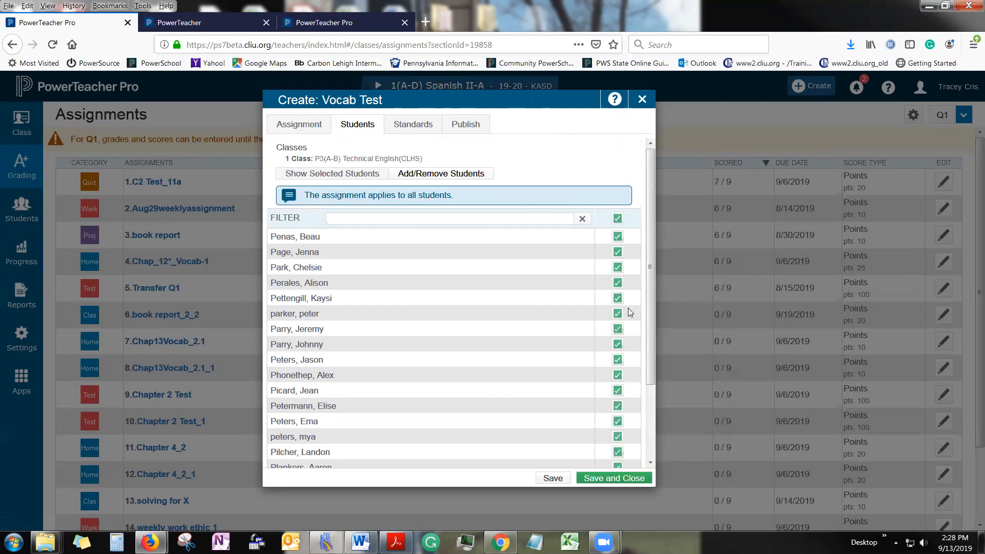
pyautogui.click(619, 268)
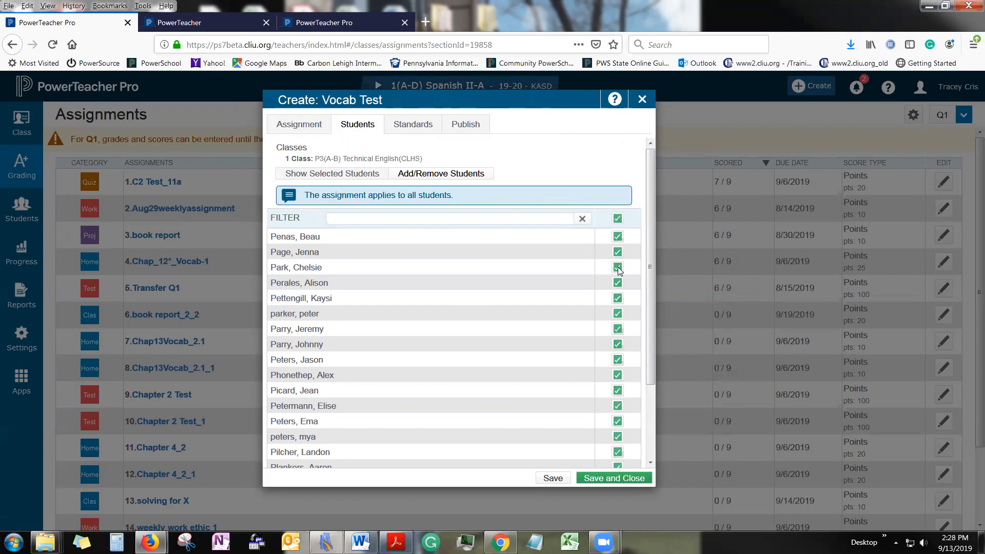
pyautogui.click(616, 331)
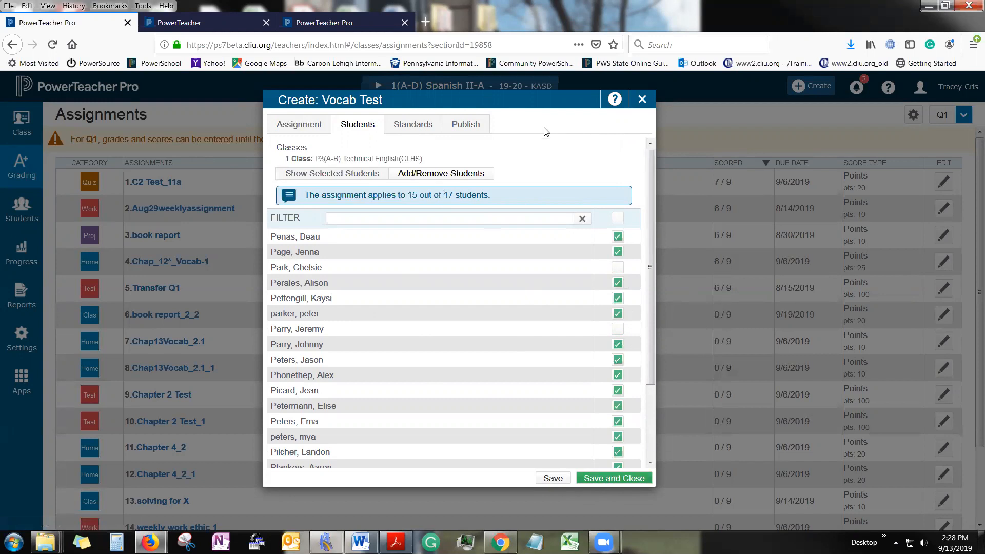
# - Review the publishing options, align all four listed standards with the Vocab Test assignment, and save it
pyautogui.click(482, 130)
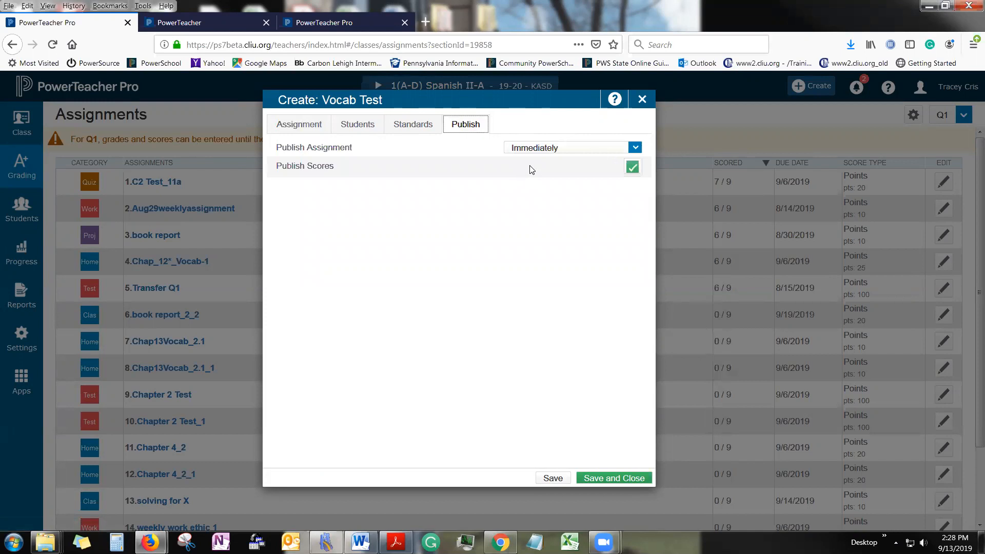
pyautogui.click(425, 125)
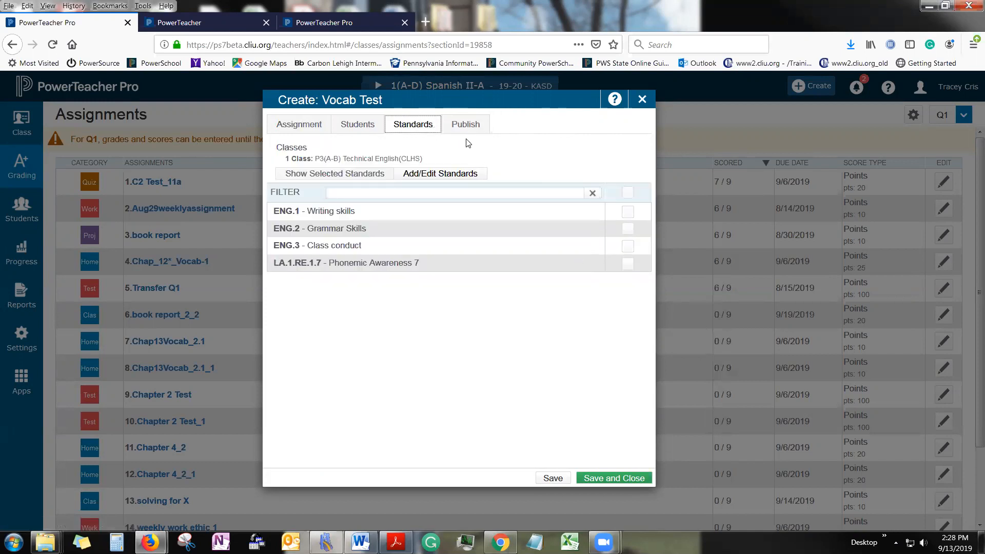
pyautogui.click(627, 213)
pyautogui.click(628, 230)
pyautogui.click(628, 246)
pyautogui.click(629, 265)
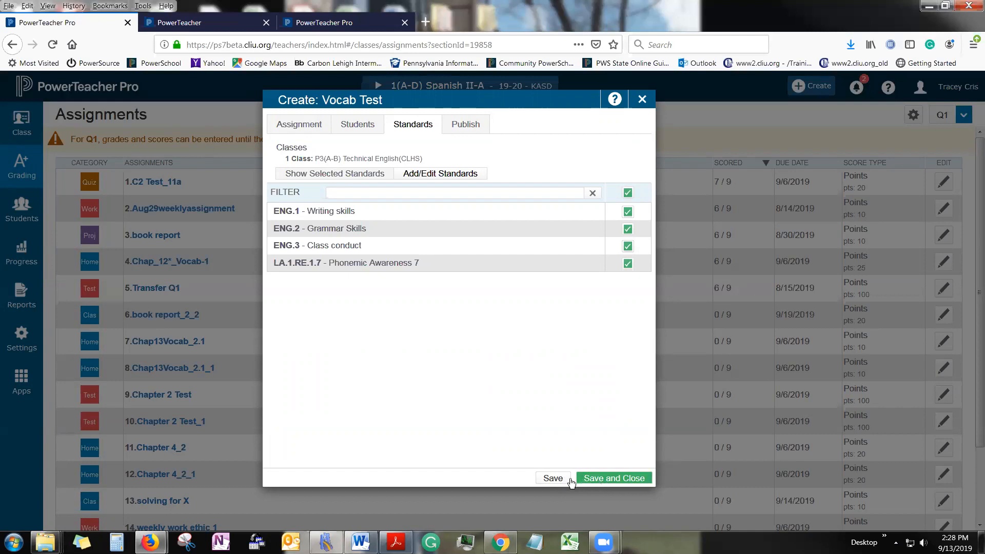
pyautogui.click(555, 479)
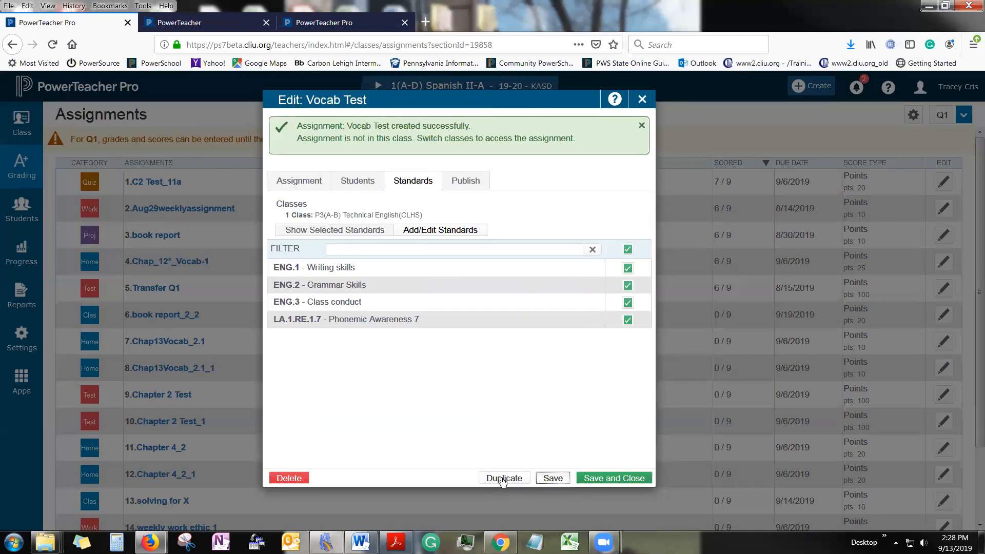
# - Duplicate Vocab Test and assign the copy to 7(A-D) 6th Grade SpecEd LangArts instead of P3(A-B) Technical English
pyautogui.click(500, 483)
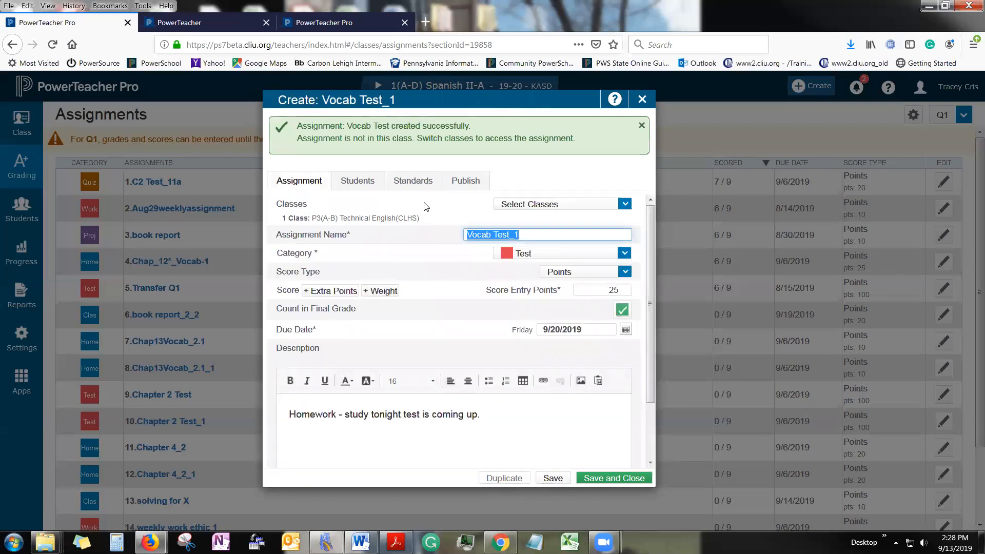
pyautogui.click(530, 154)
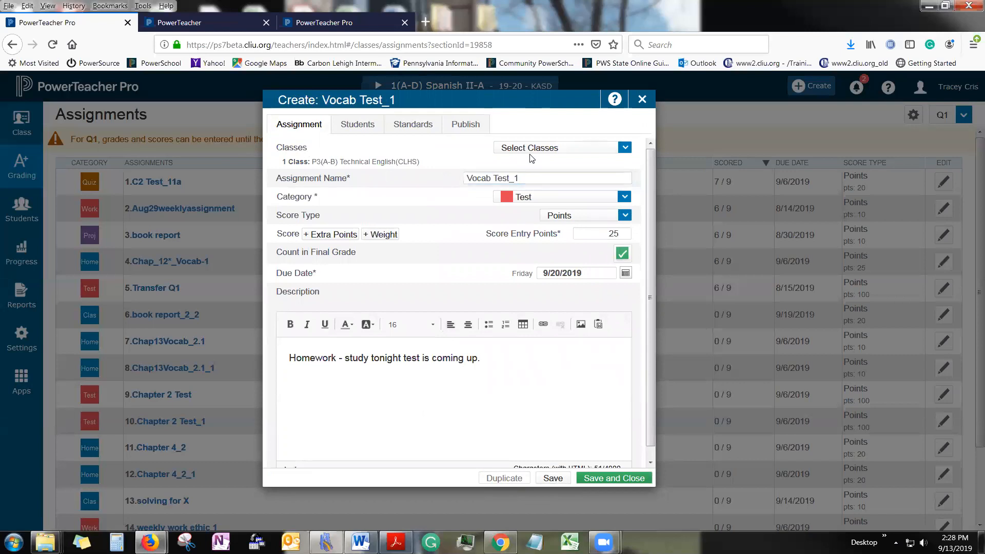
pyautogui.click(530, 154)
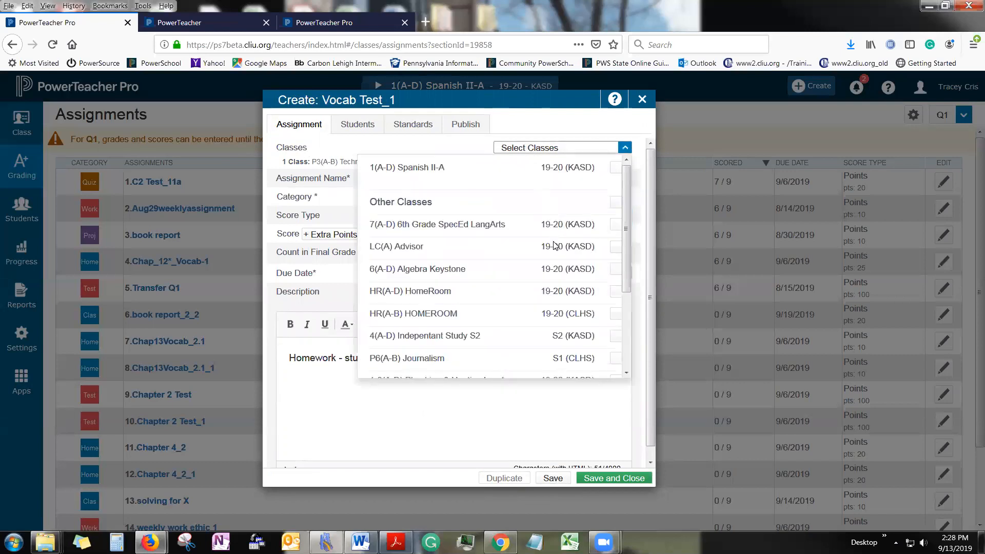
pyautogui.click(615, 225)
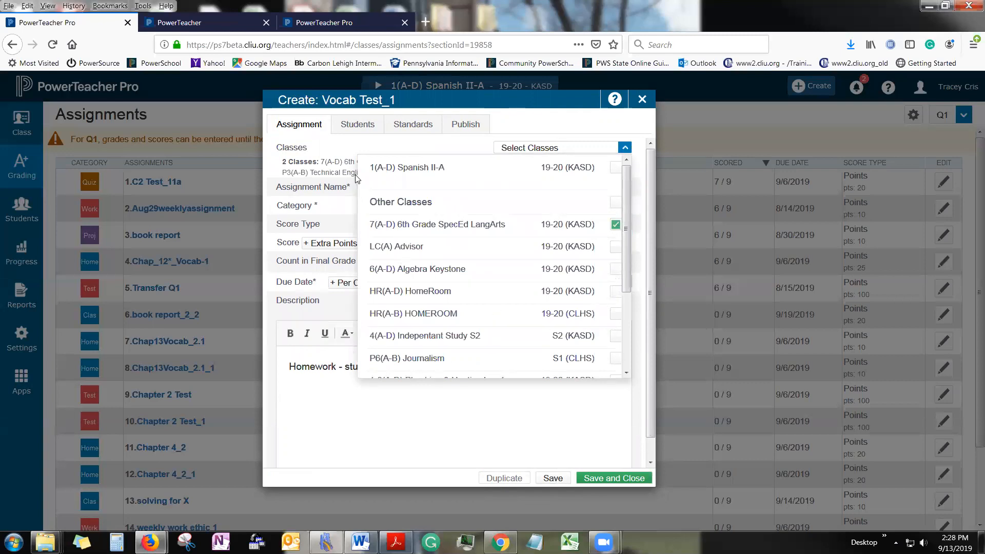
pyautogui.click(364, 144)
pyautogui.click(534, 154)
pyautogui.scroll(-4, 625, 265)
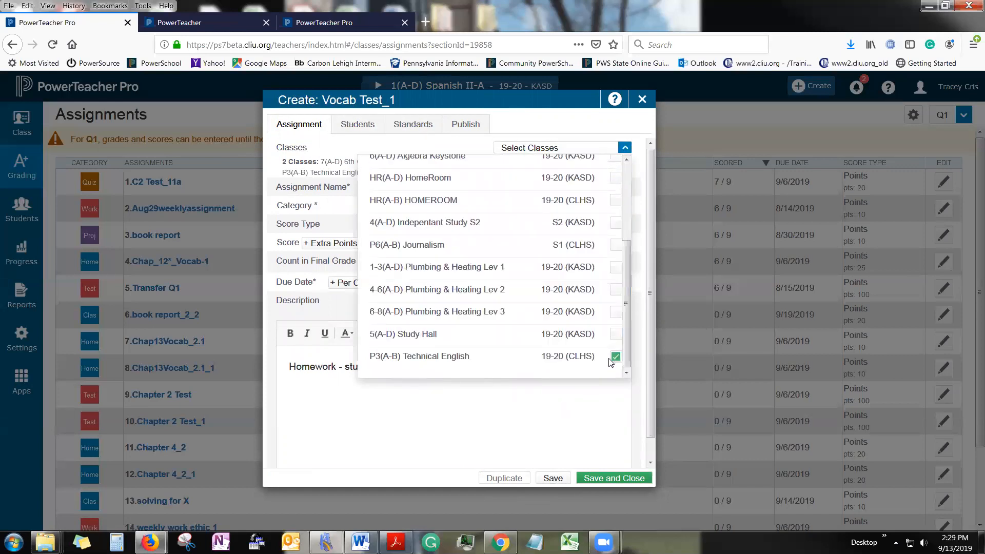
pyautogui.click(615, 358)
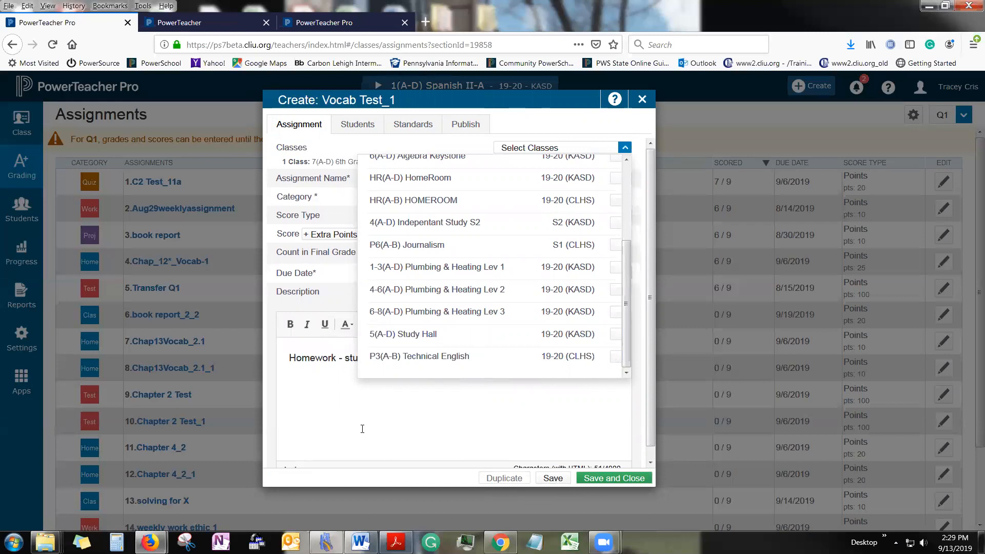
pyautogui.click(451, 146)
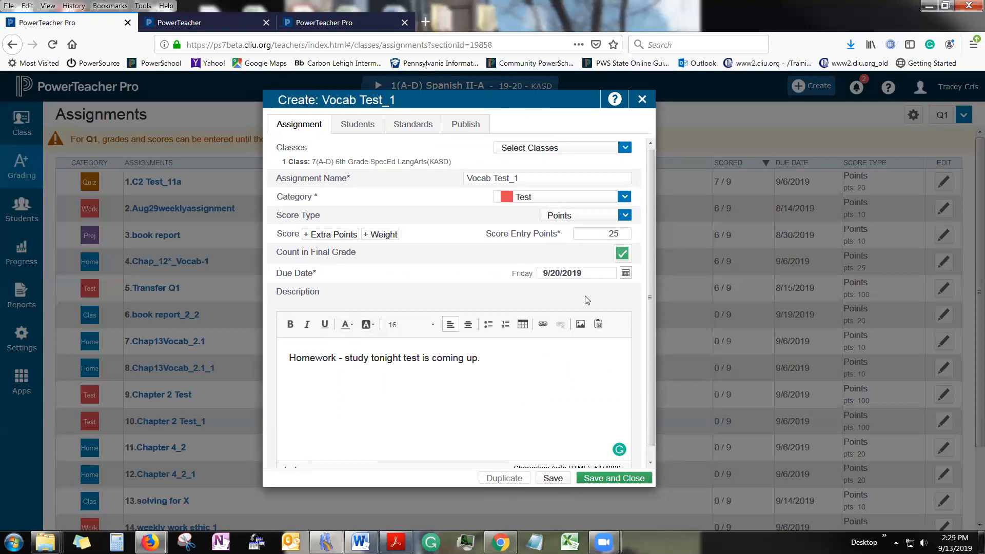
# - Set the duplicated assignment's due date to 9/19/2019 and its score entry points to 10
pyautogui.click(625, 274)
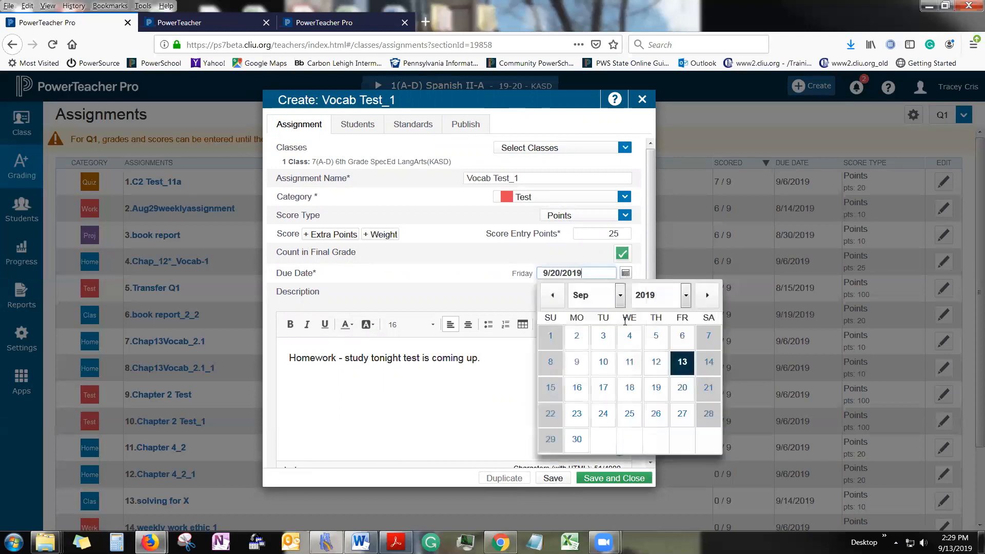
pyautogui.click(655, 387)
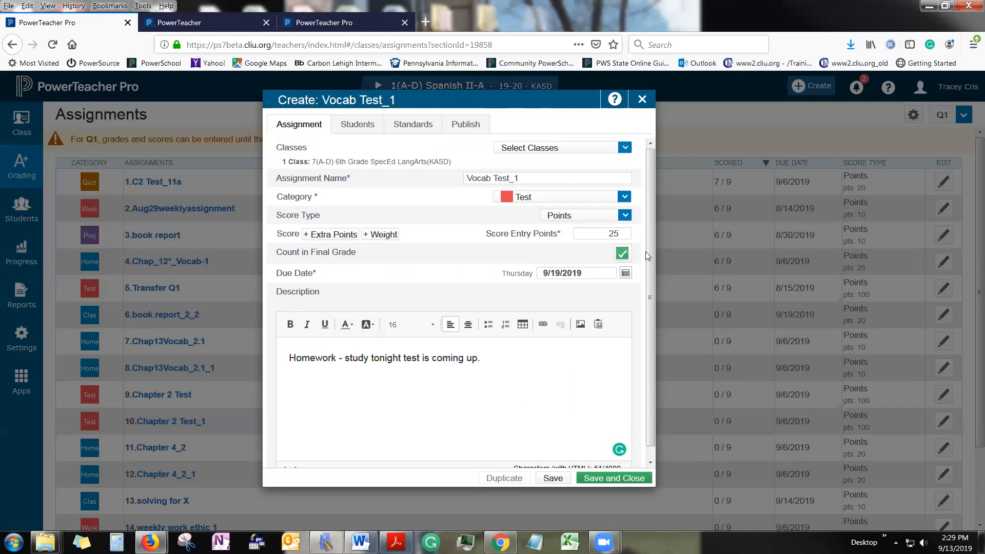
pyautogui.click(599, 236)
pyautogui.write('10')
# - Add 5 extra points to Vocab Test_1, then save and close the assignment
pyautogui.click(346, 236)
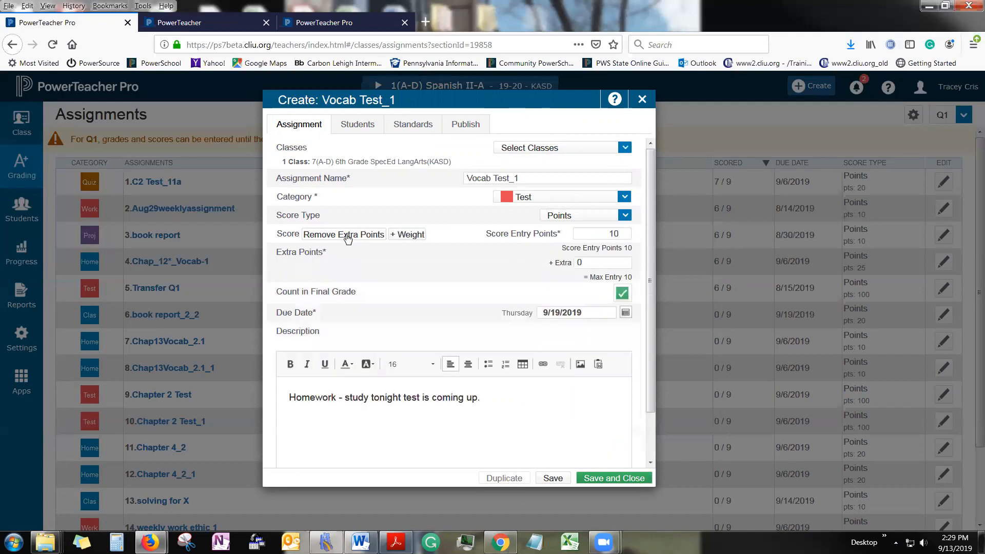
pyautogui.click(579, 264)
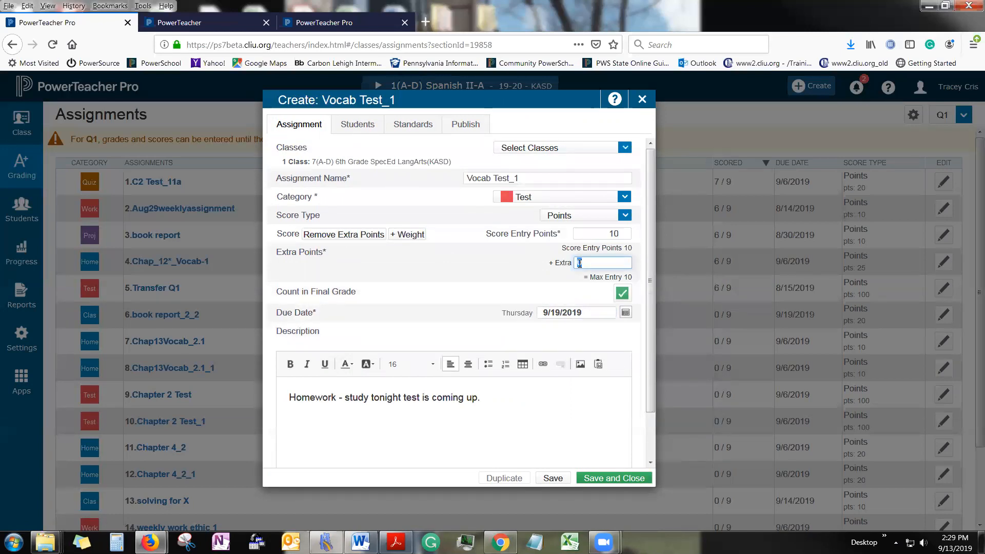
pyautogui.write('5')
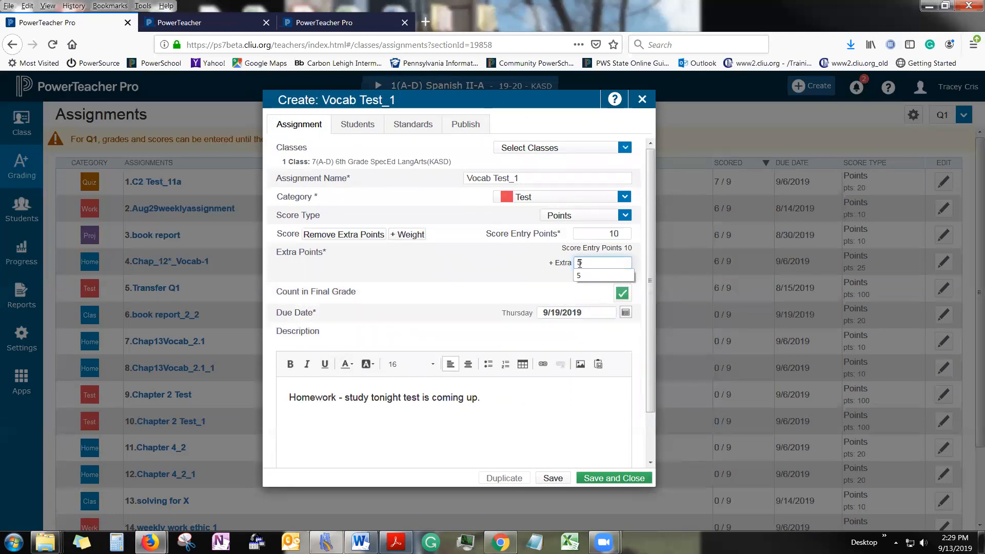
pyautogui.click(433, 258)
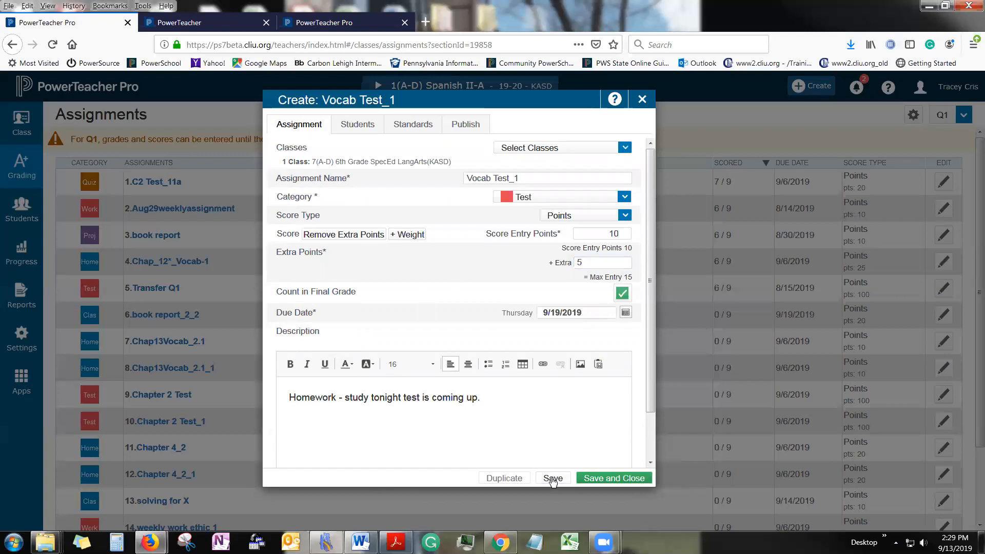
pyautogui.click(593, 480)
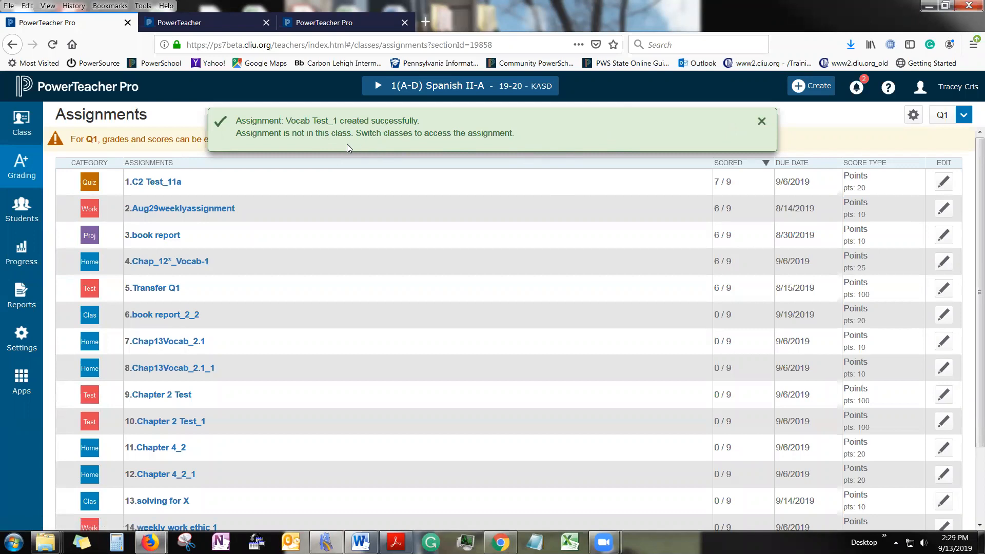
# - Switch to the 7(A-D) 6th Grade SpecEd LangArts class and look over its assignment list
pyautogui.click(445, 88)
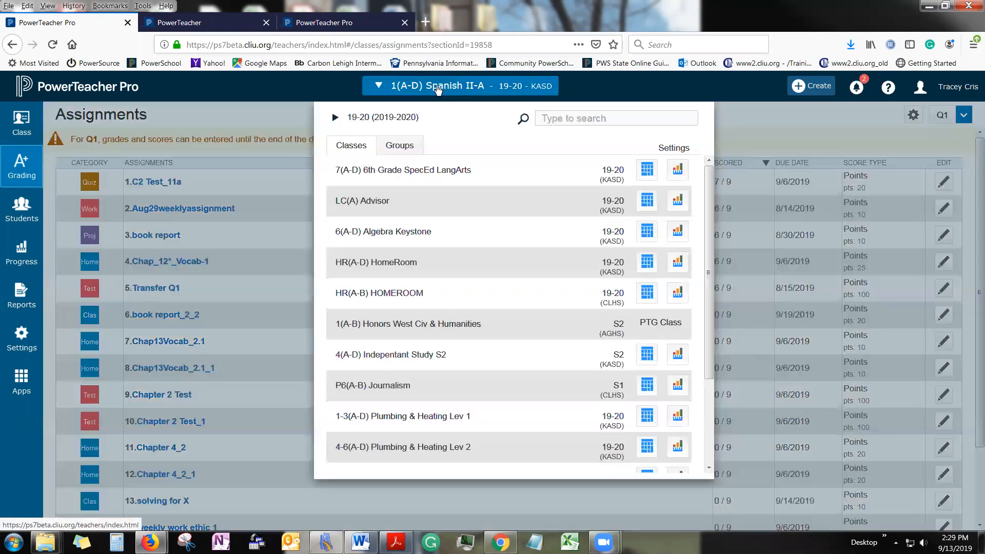
pyautogui.click(420, 175)
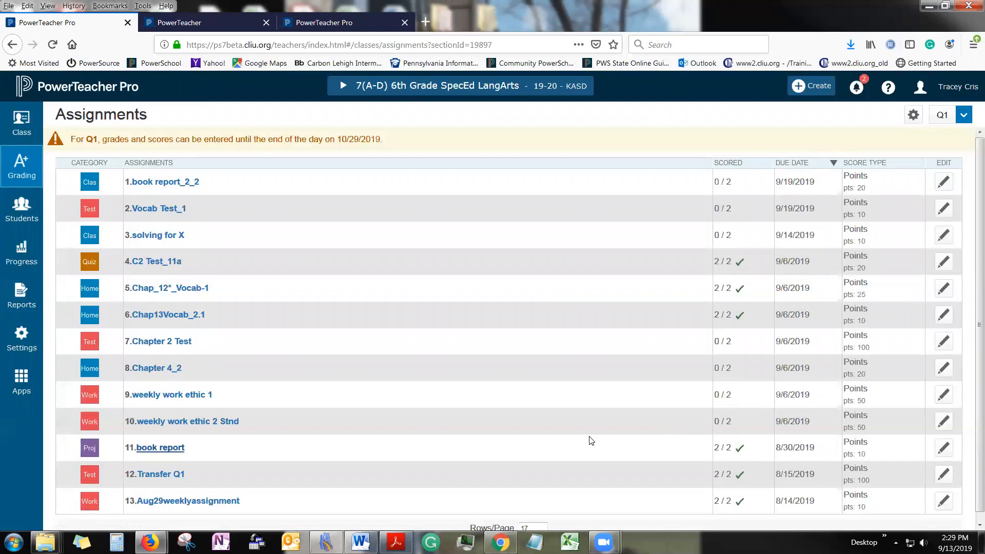
pyautogui.scroll(-1, 241, 426)
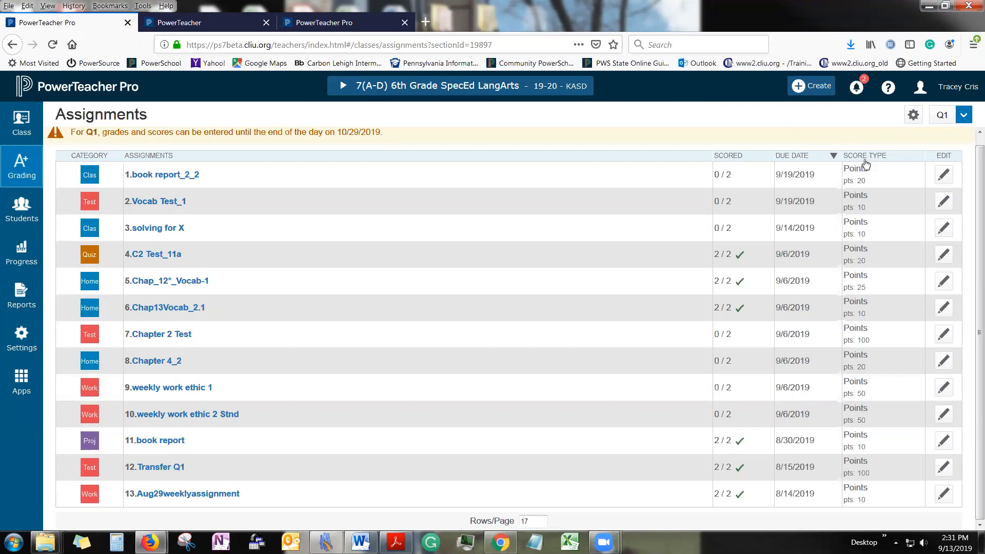
# - Examine the selected classes and per-class due dates of the book report_2_2 assignment, then close it without changes
pyautogui.click(942, 176)
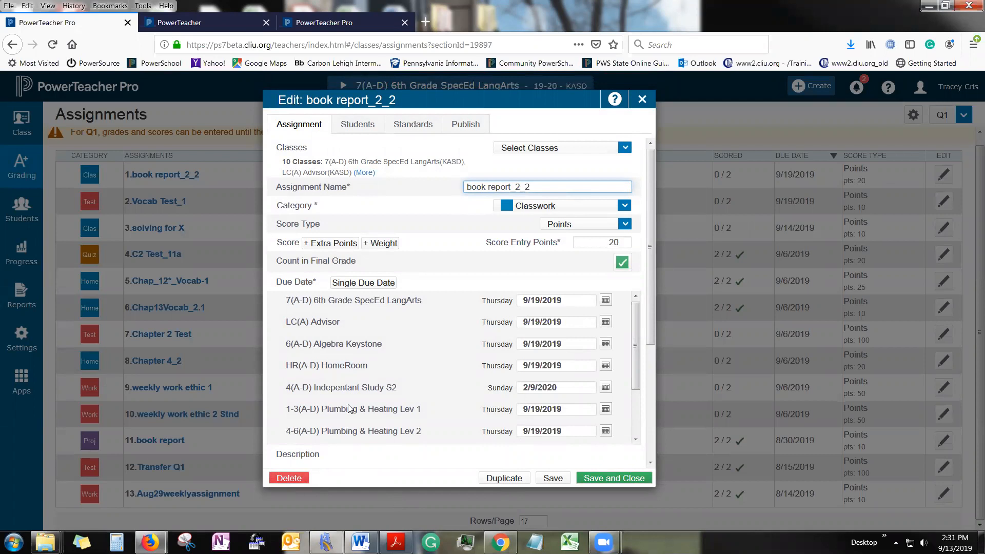
pyautogui.click(623, 149)
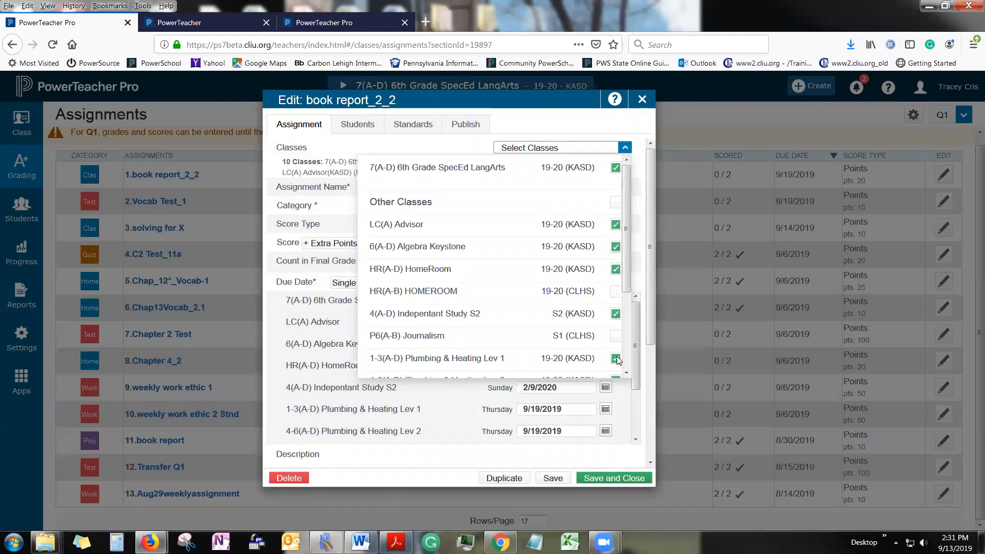
pyautogui.scroll(-1, 630, 315)
pyautogui.scroll(-2, 632, 314)
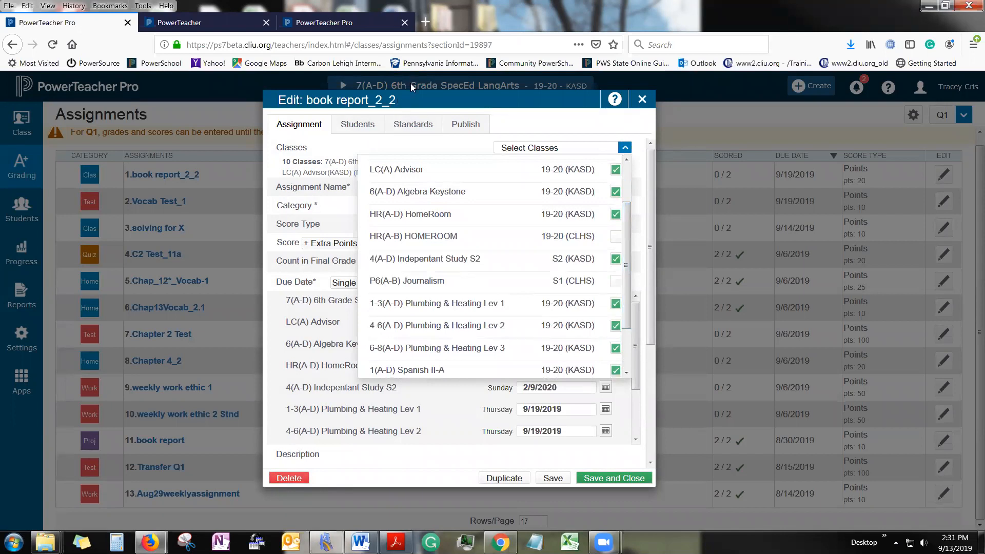
pyautogui.click(336, 173)
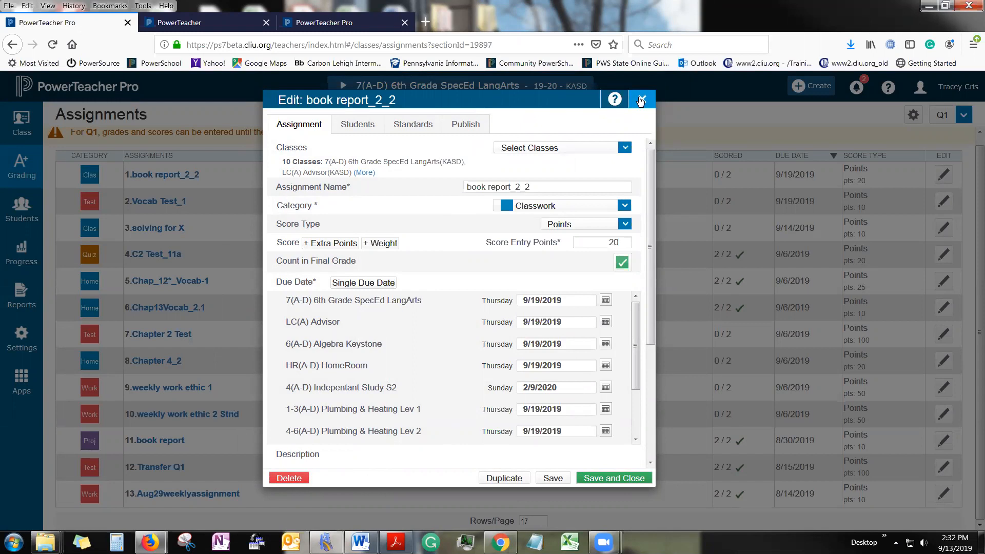
pyautogui.click(640, 101)
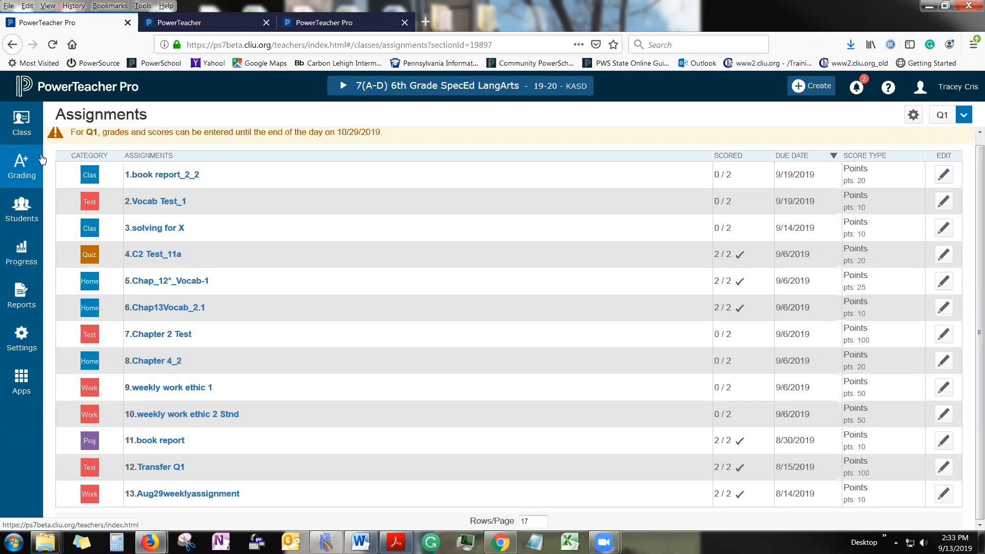
# - Open the assignment scoresheet and switch it to the 4-6(A-D) Plumbing & Heating Lev 2 class
pyautogui.click(23, 176)
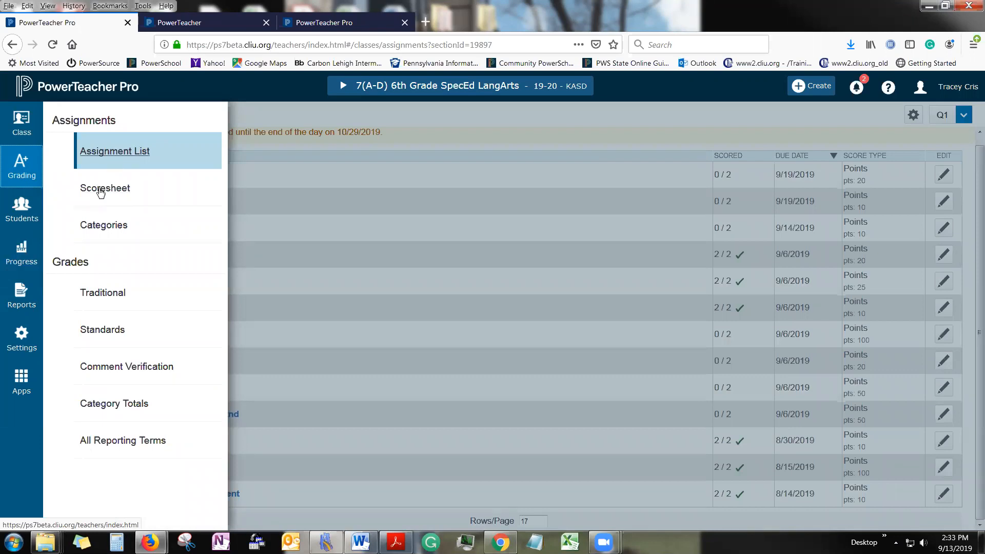
pyautogui.click(98, 196)
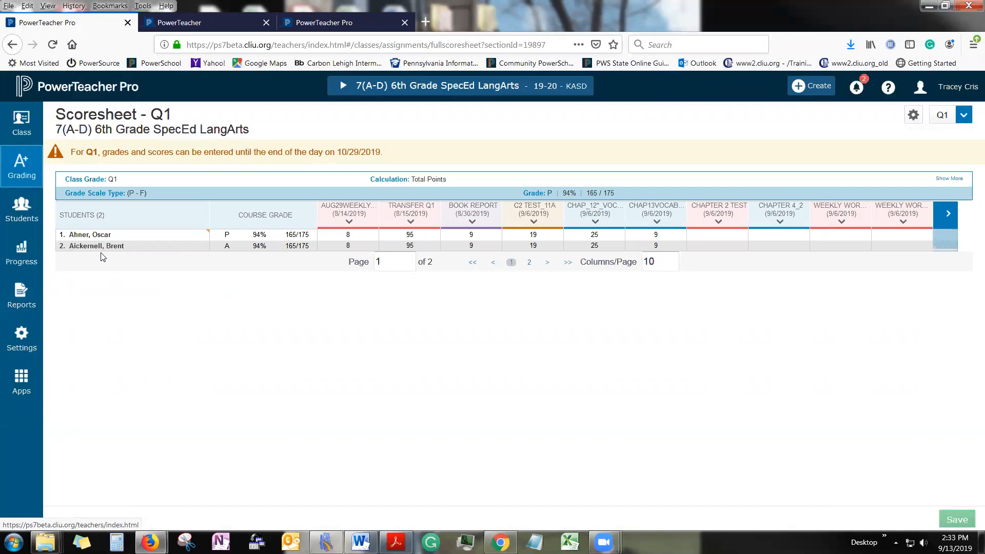
pyautogui.click(369, 90)
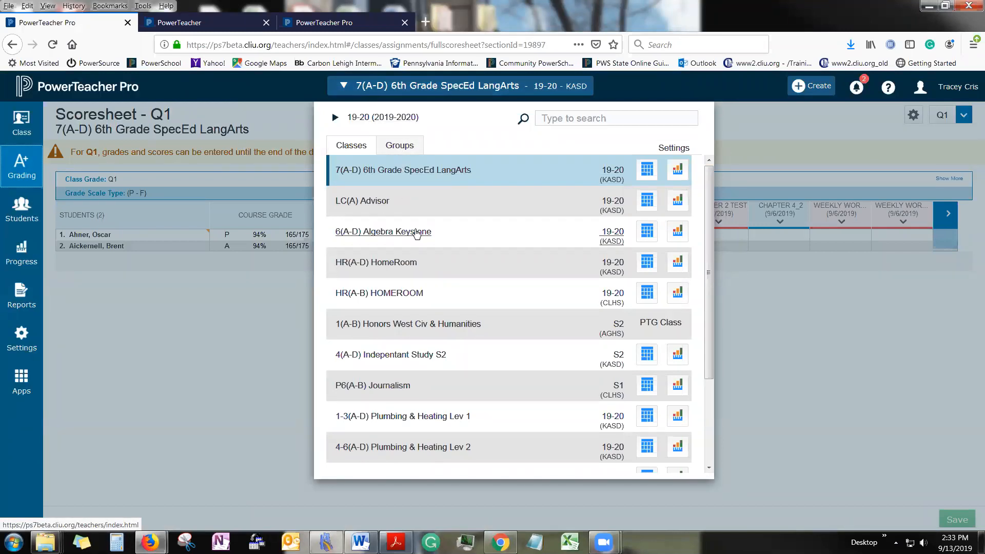
pyautogui.click(429, 450)
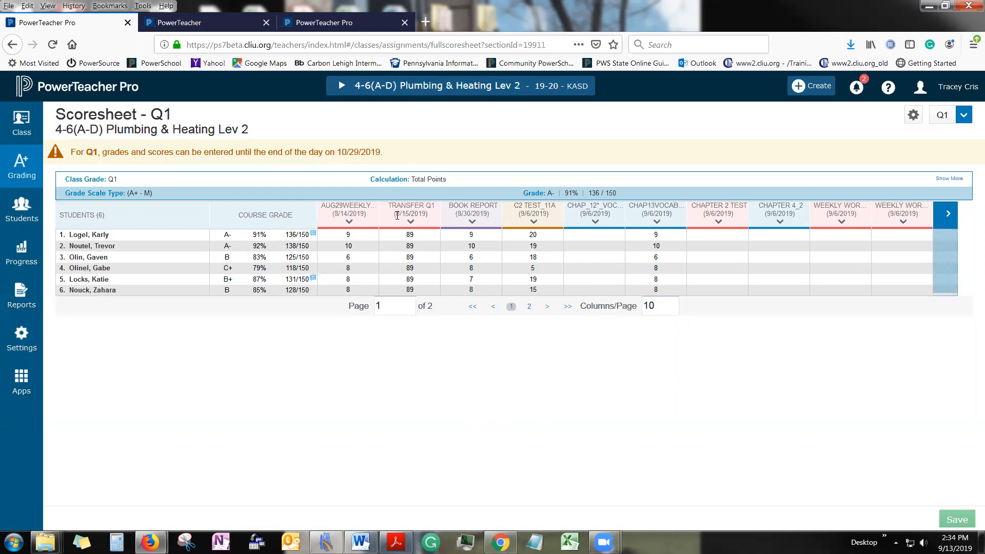
# - Enter Chap_12*_Vocab-1 scores of 30, 29 and 28 for the first three students
pyautogui.click(590, 237)
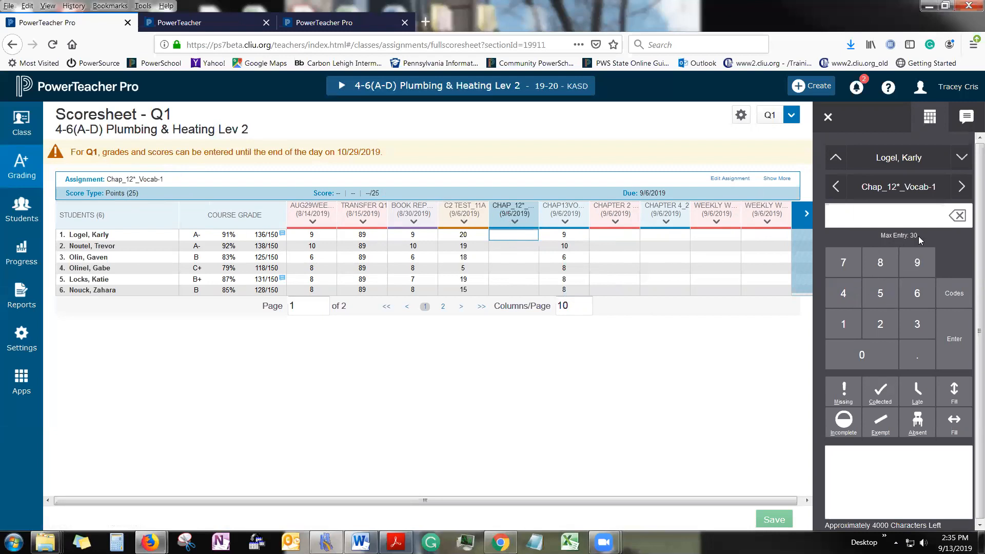
pyautogui.moveTo(918, 236); pyautogui.dragTo(875, 237)
pyautogui.write('30')
pyautogui.click(528, 249)
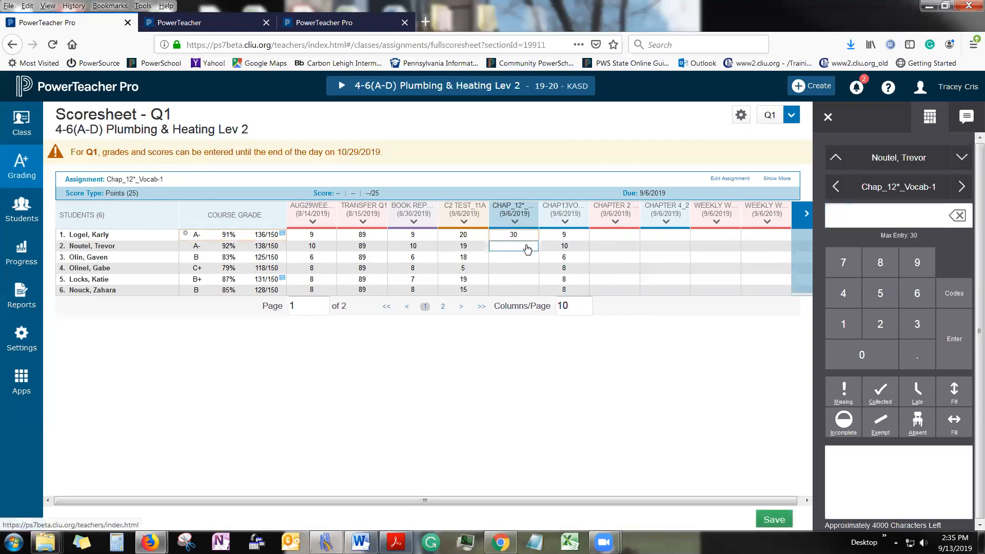
pyautogui.click(880, 323)
pyautogui.click(913, 264)
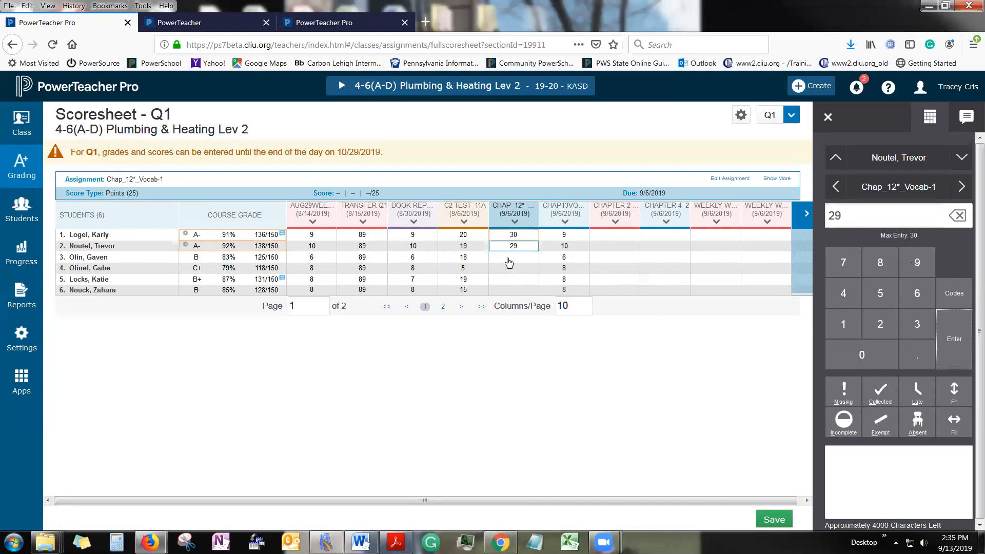
pyautogui.click(512, 257)
pyautogui.click(880, 323)
pyautogui.click(877, 264)
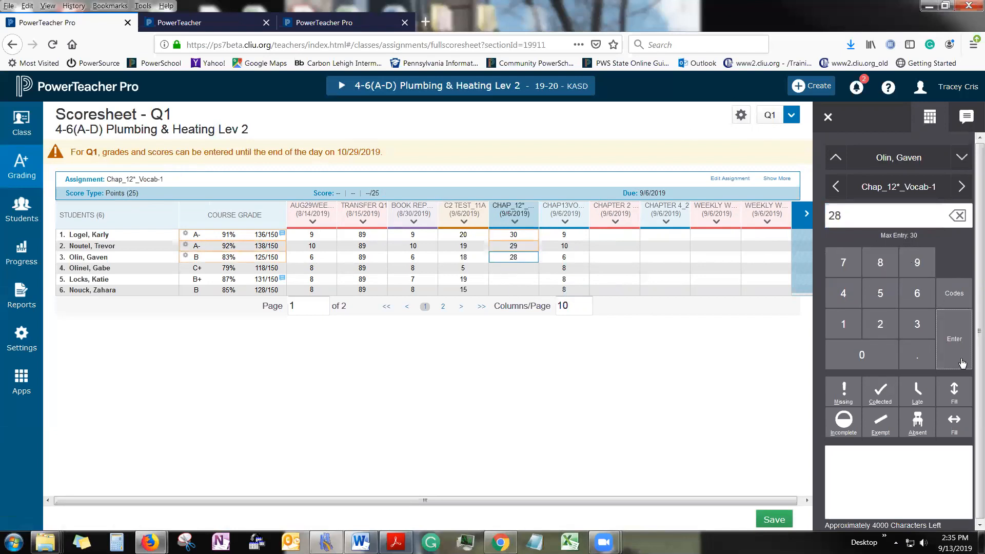
# - Fill the third student's Chap_12*_Vocab-1 score of 28 down to the remaining students and accept the fill
pyautogui.click(952, 398)
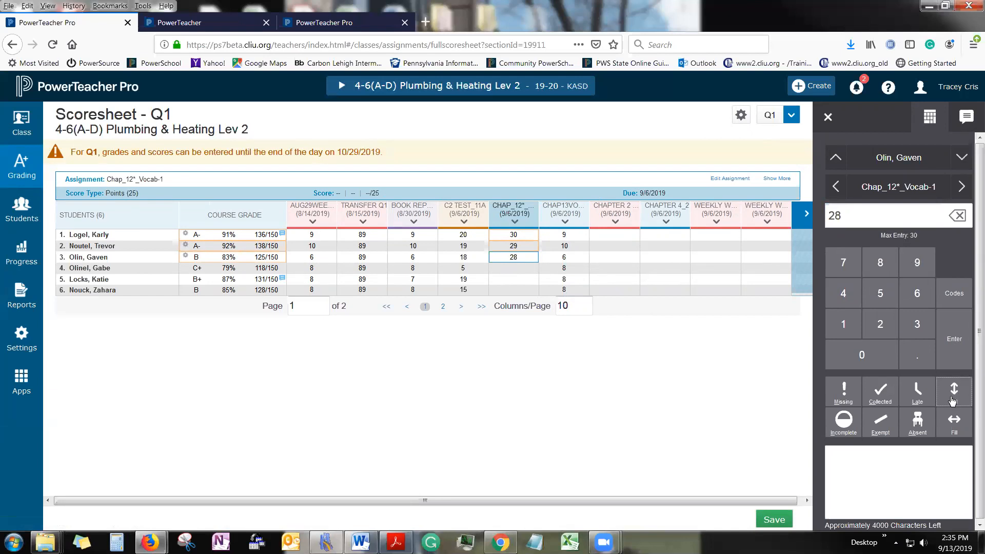
pyautogui.click(952, 399)
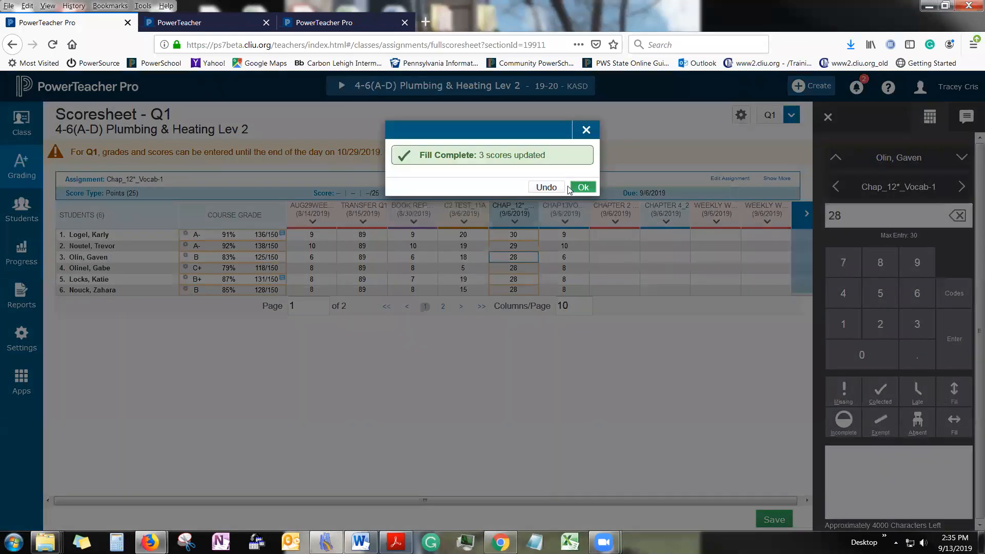
pyautogui.click(575, 191)
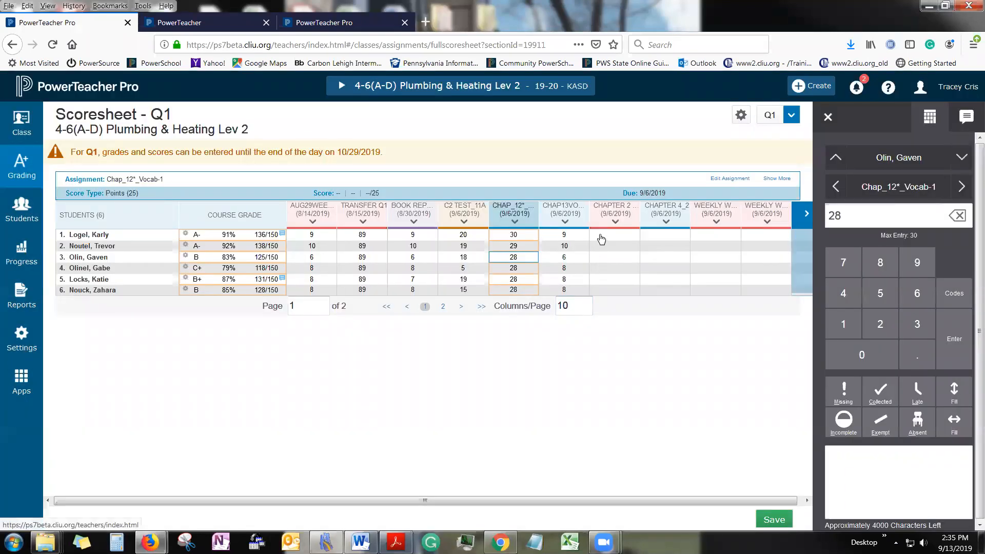
# - Check the maximum points of the Chapter 2 Test, Chapter 4_2, weekly work ethic 2 Stnd and Transfer Q1 assignments
pyautogui.click(601, 239)
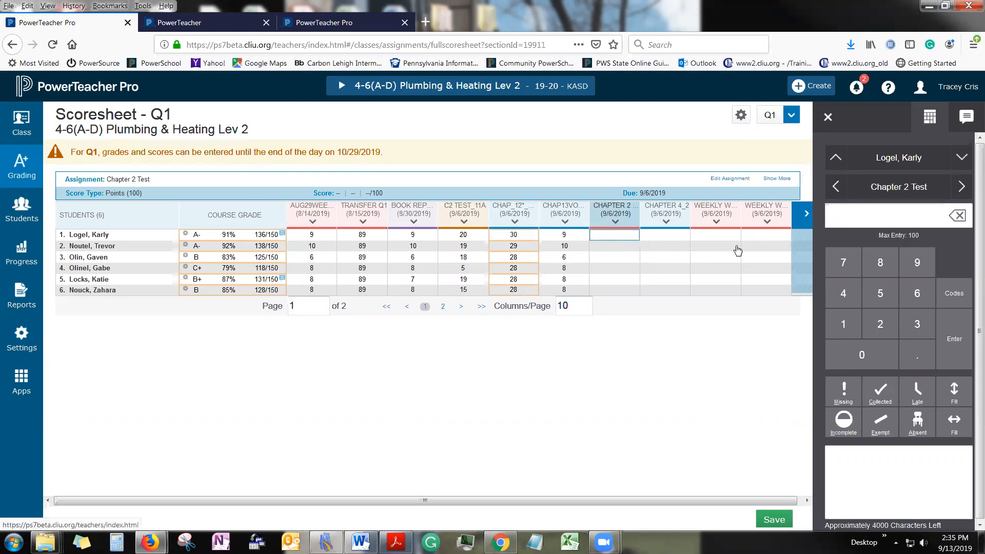
pyautogui.click(662, 237)
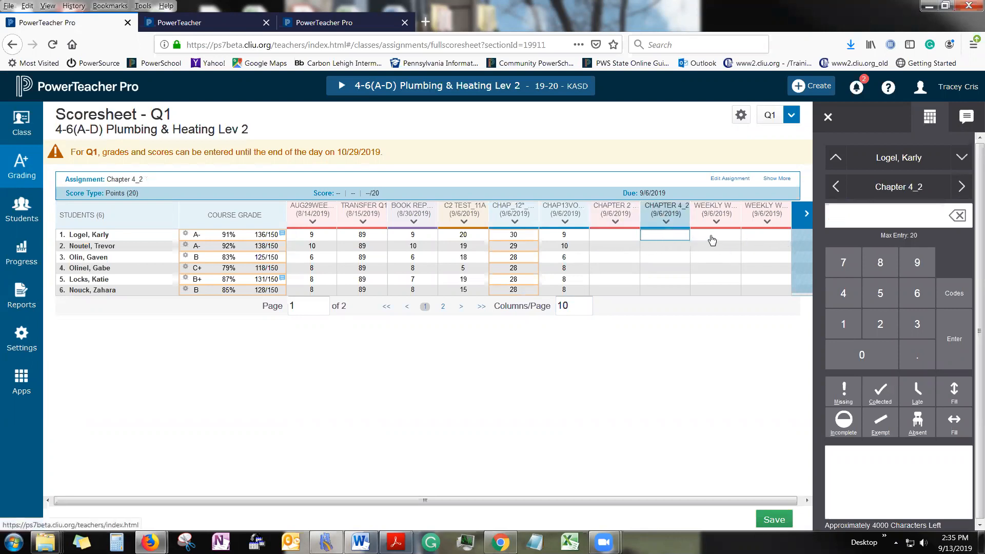
pyautogui.click(738, 239)
pyautogui.click(750, 239)
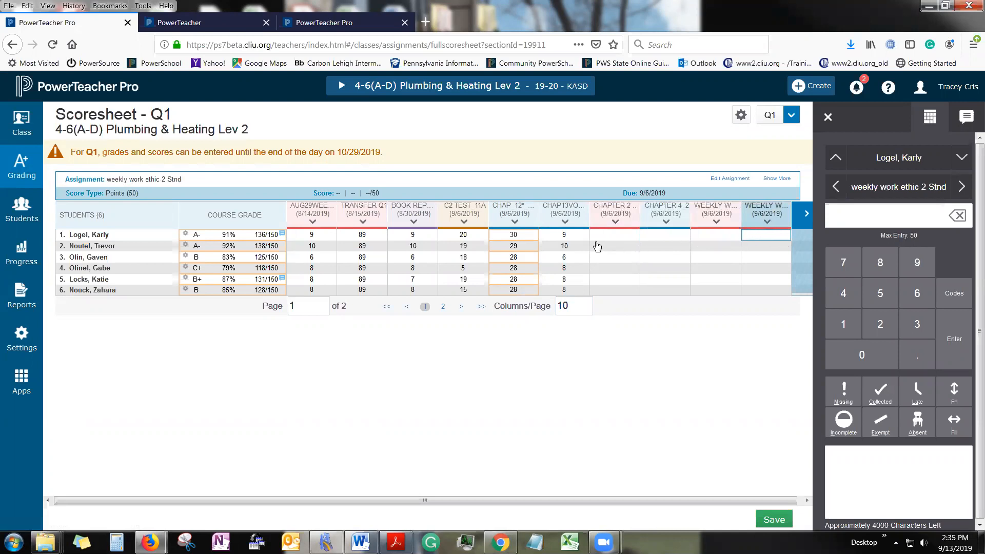
pyautogui.click(597, 246)
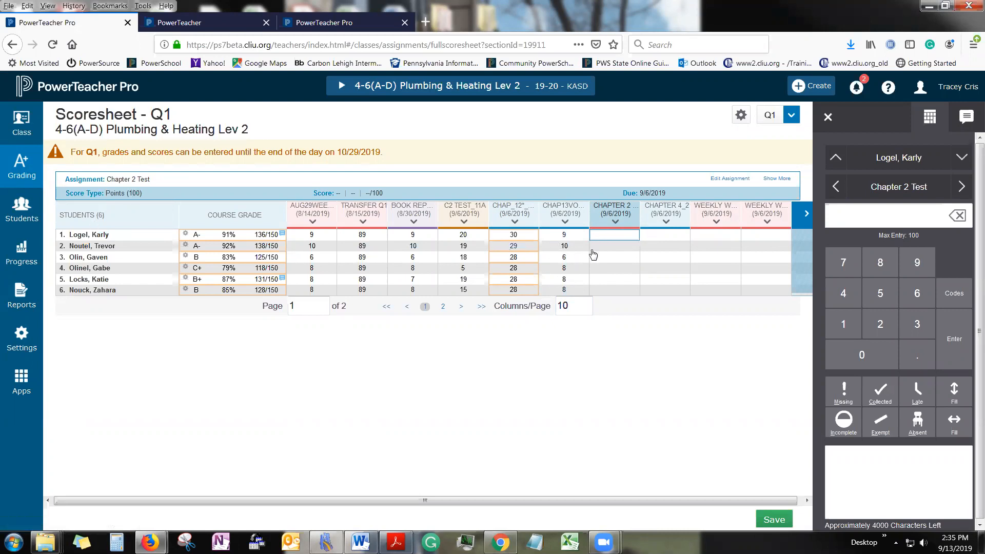
pyautogui.click(369, 237)
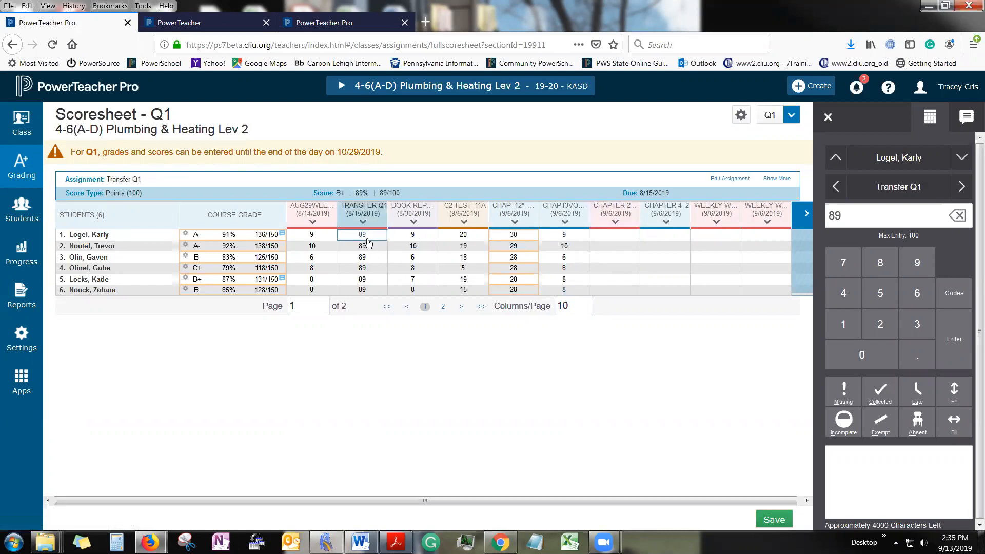
pyautogui.click(615, 237)
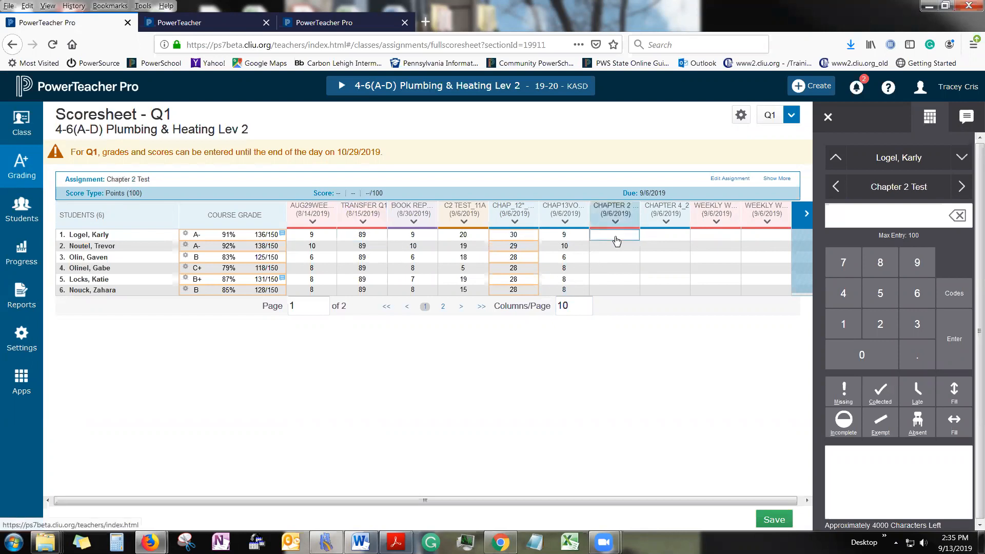
# - Copy the Transfer Q1 score column and paste it into the Chapter 2 Test column
pyautogui.click(352, 235)
pyautogui.click(354, 223)
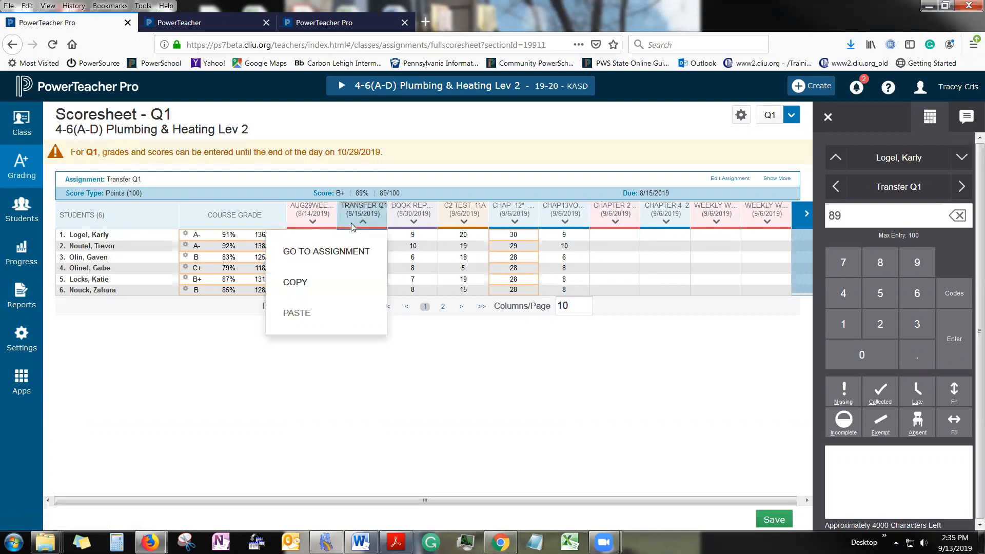
pyautogui.click(316, 291)
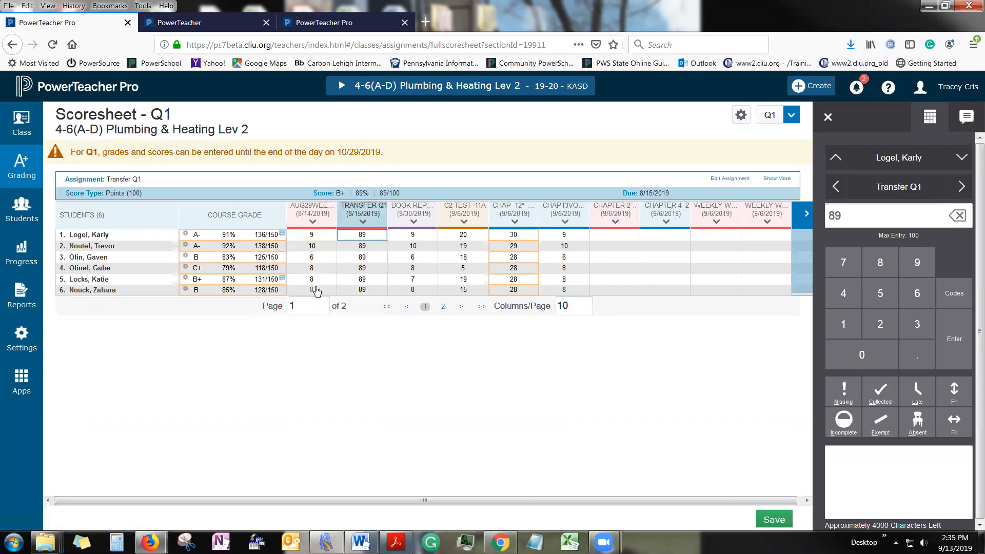
pyautogui.click(612, 238)
pyautogui.click(601, 225)
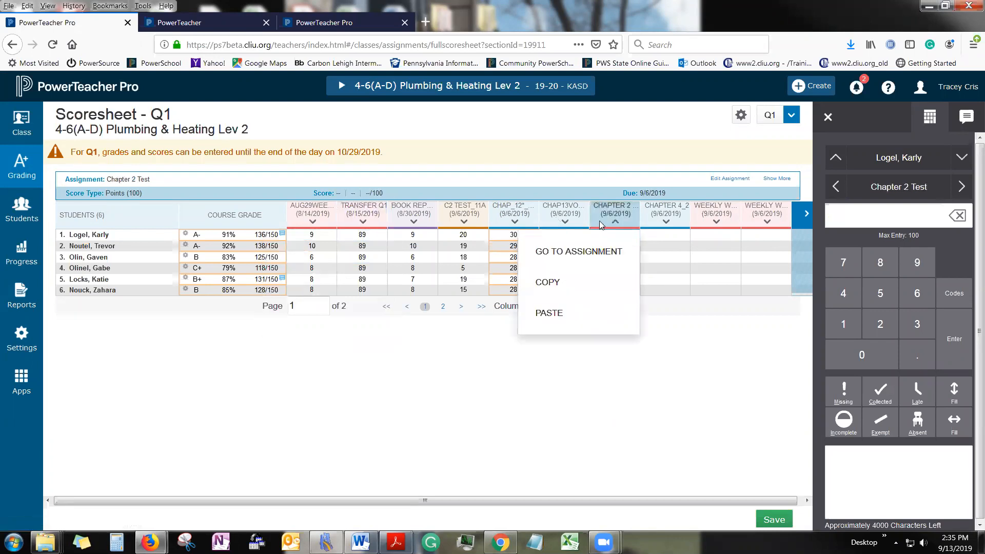
pyautogui.click(562, 314)
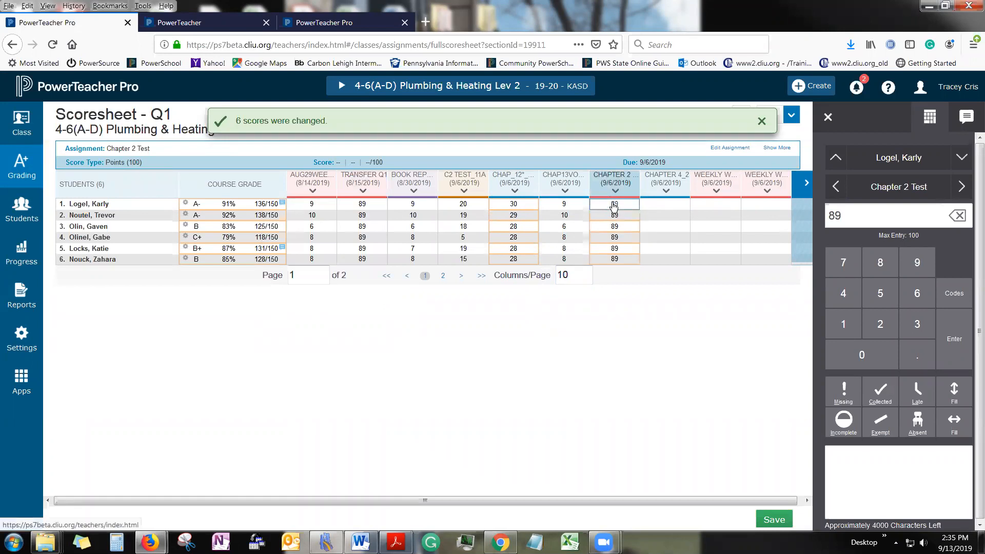
# - Set the Chapter 2 Test scores to 90 for the first student and 100 for the third student
pyautogui.write('9')
pyautogui.click(870, 357)
pyautogui.click(614, 227)
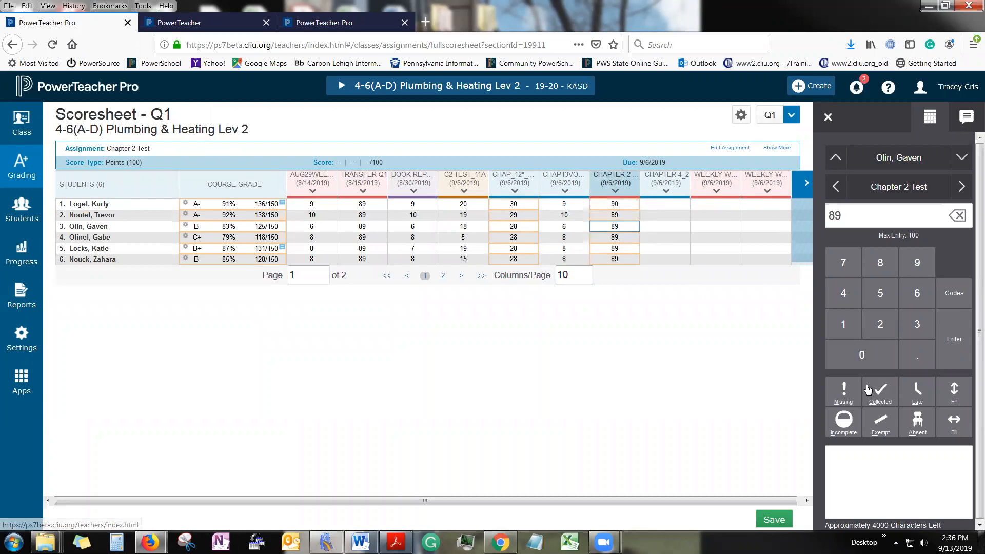
pyautogui.click(842, 324)
pyautogui.click(866, 357)
pyautogui.click(867, 359)
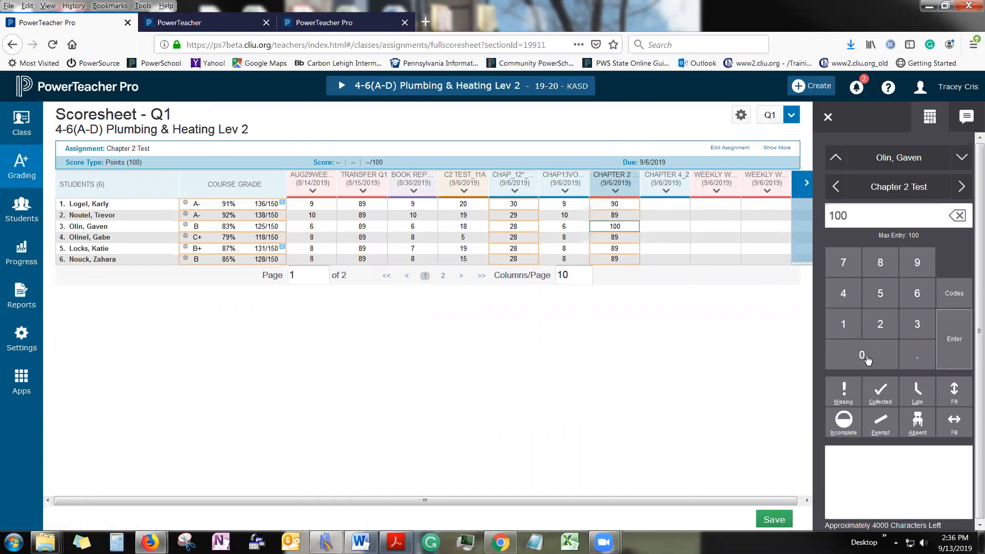
# - Copy the C2 Test_11a score column, paste it into the Chapter 4_2 column and dismiss the notification
pyautogui.click(660, 215)
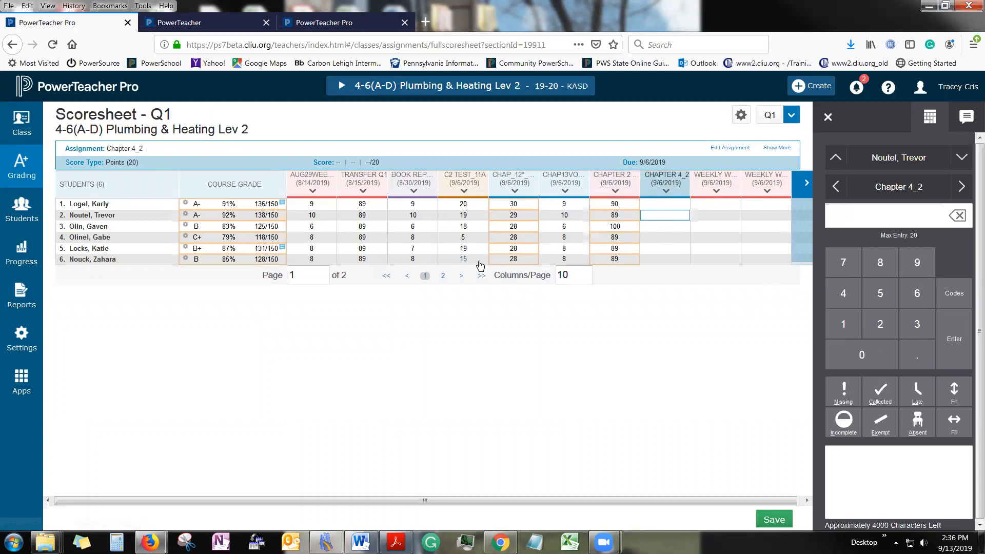
pyautogui.click(663, 205)
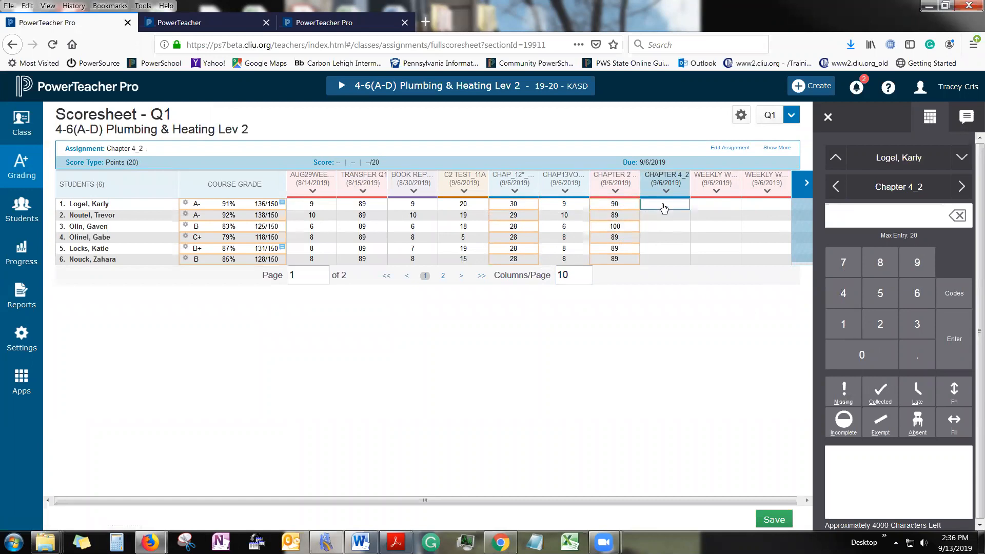
pyautogui.click(459, 208)
pyautogui.click(447, 194)
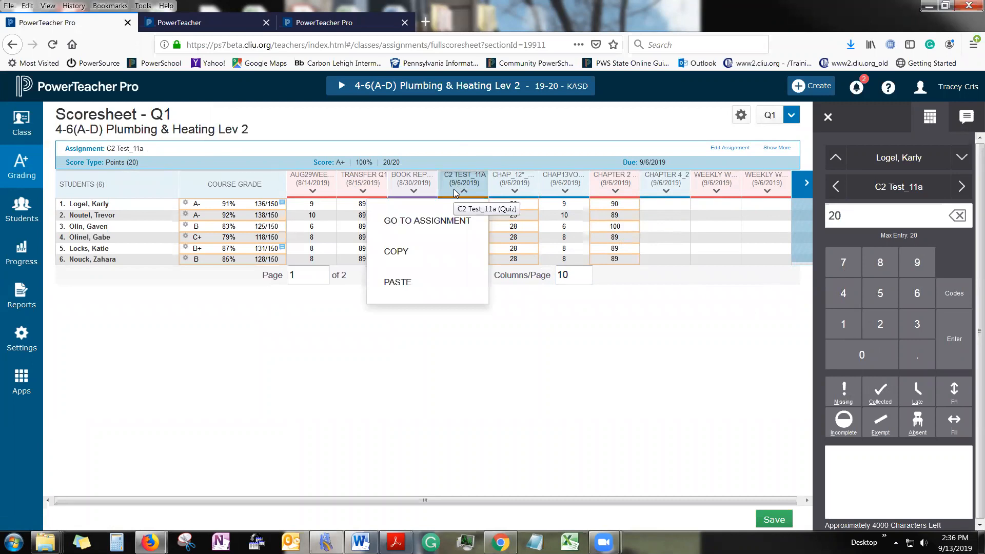
pyautogui.click(421, 261)
pyautogui.click(662, 204)
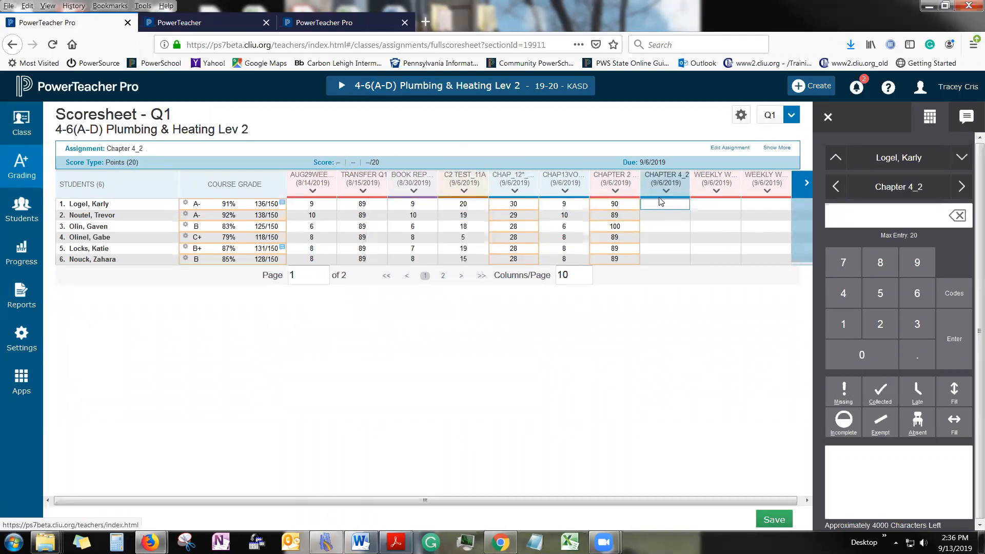
pyautogui.click(656, 192)
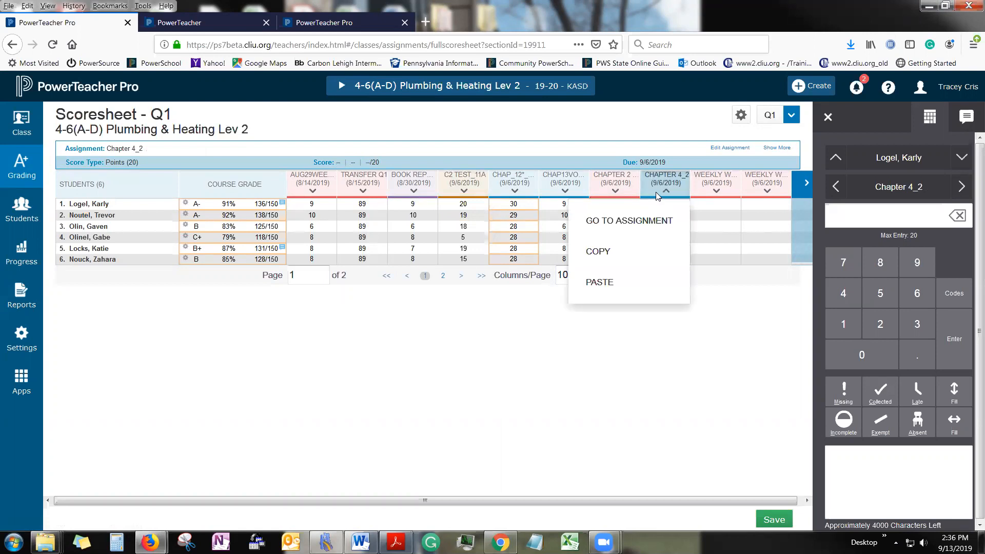
pyautogui.click(632, 285)
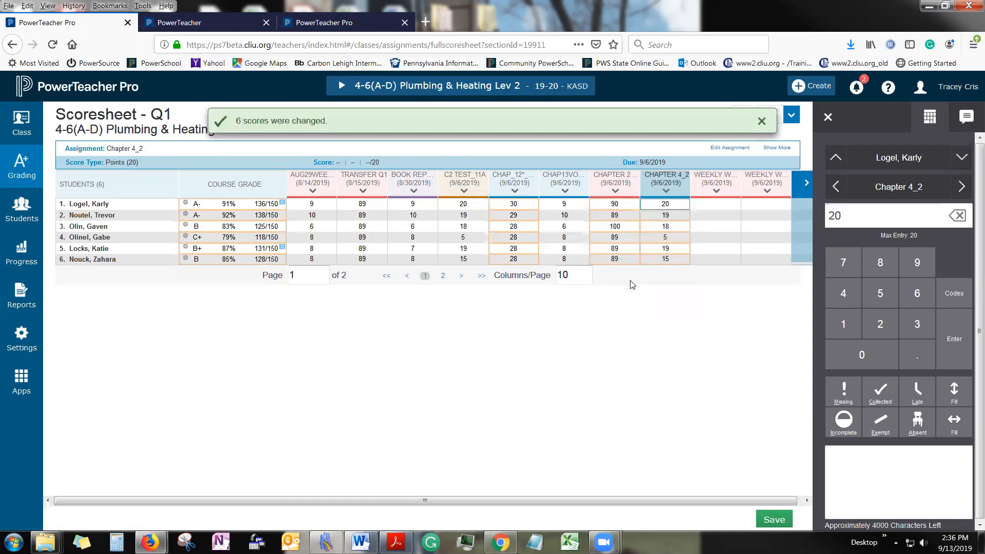
pyautogui.click(761, 121)
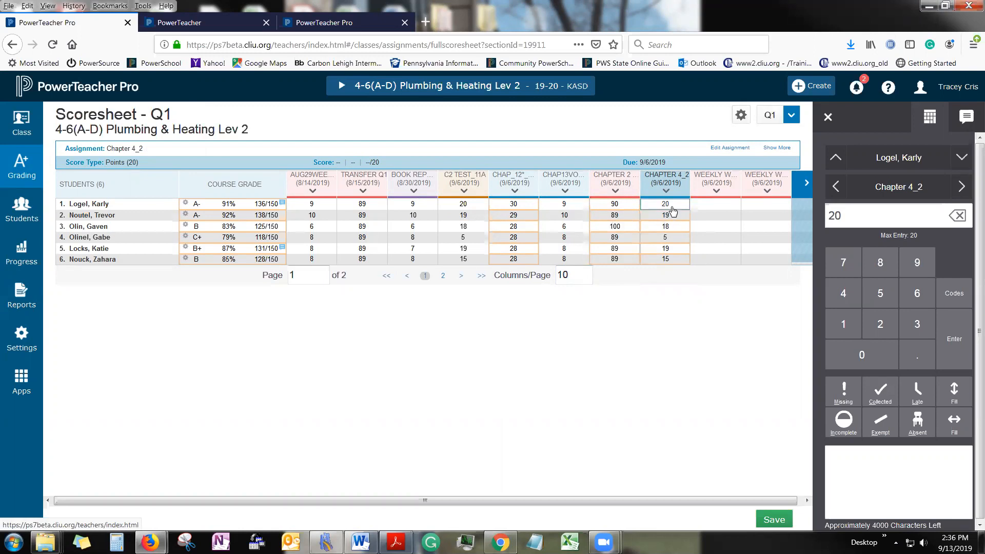
# - Set the Chapter 4_2 scores of the first four students to 19, 18, 17 and 9, and save the scoresheet
pyautogui.write('19')
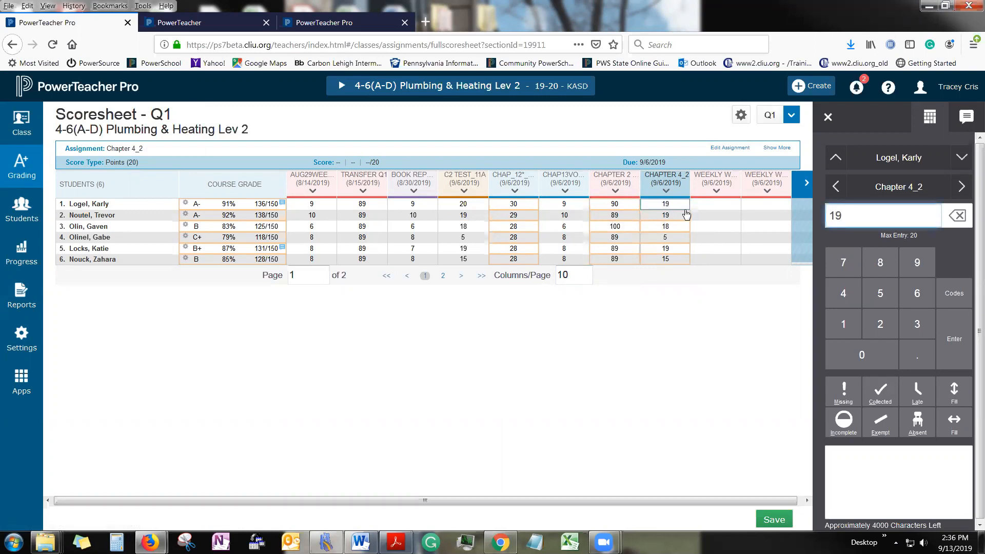
pyautogui.click(684, 216)
pyautogui.write('1')
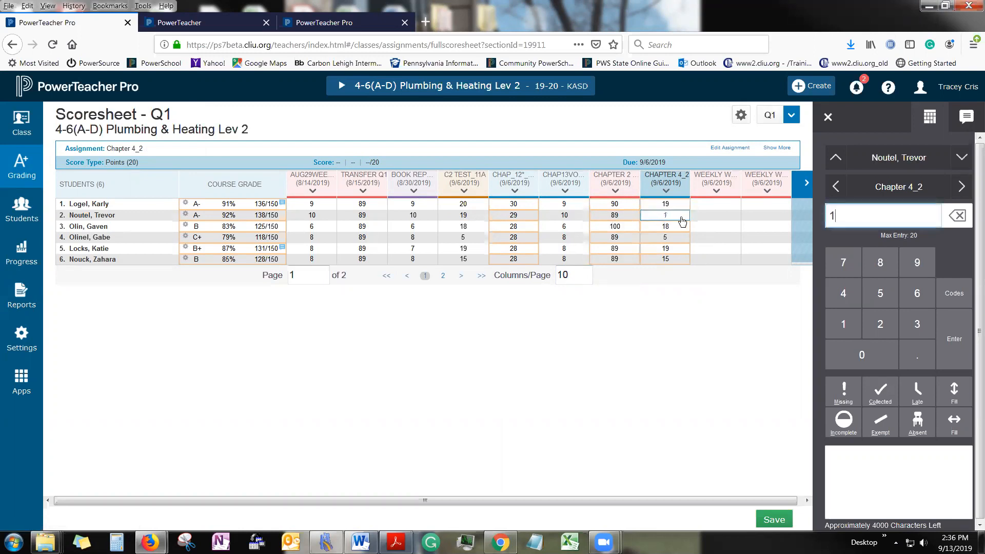
pyautogui.click(675, 227)
pyautogui.write('17')
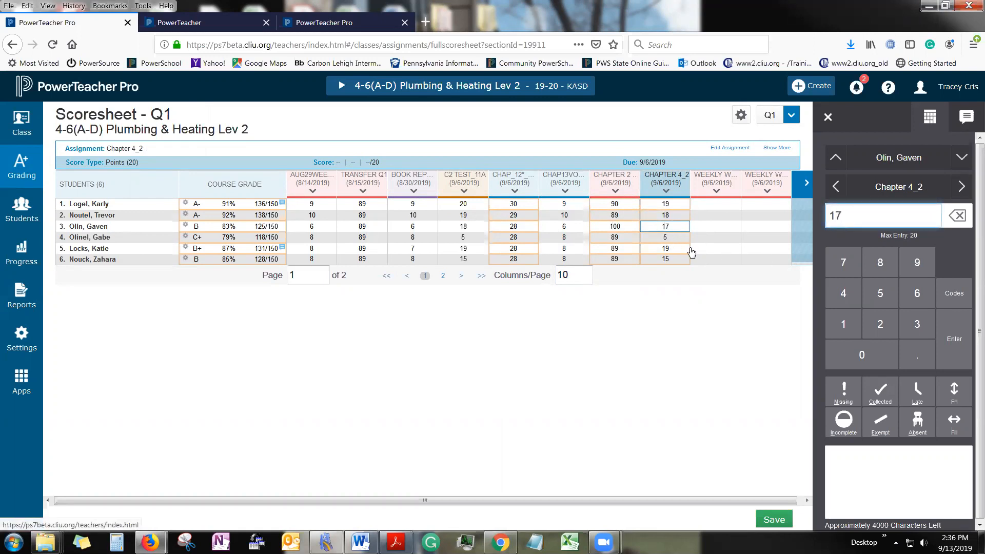
pyautogui.click(666, 238)
pyautogui.click(917, 262)
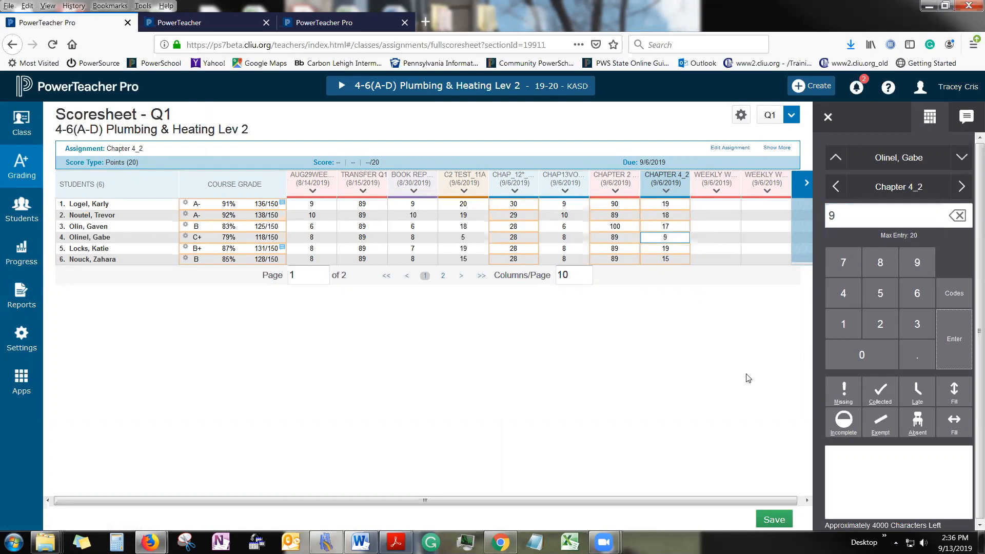
pyautogui.click(773, 519)
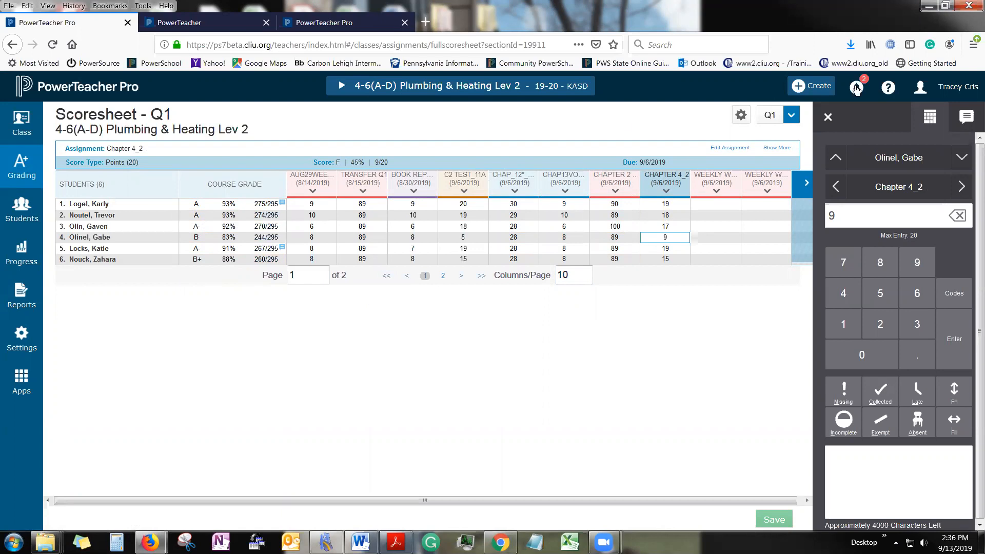
# - Assign the score codes ALT, ABS and MIS to the fourth, fifth and sixth students for Chapter 4_2
pyautogui.click(949, 295)
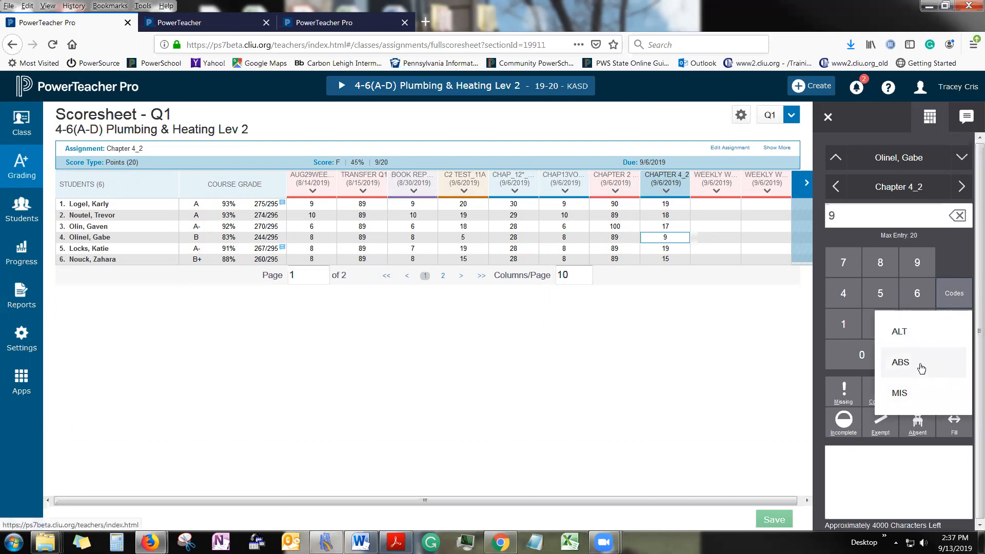
pyautogui.click(907, 341)
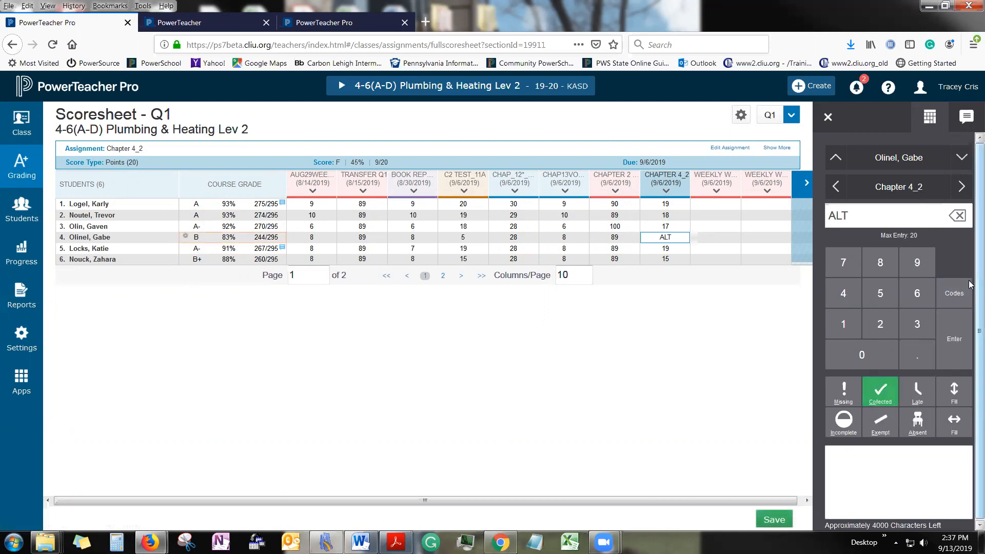
pyautogui.click(645, 249)
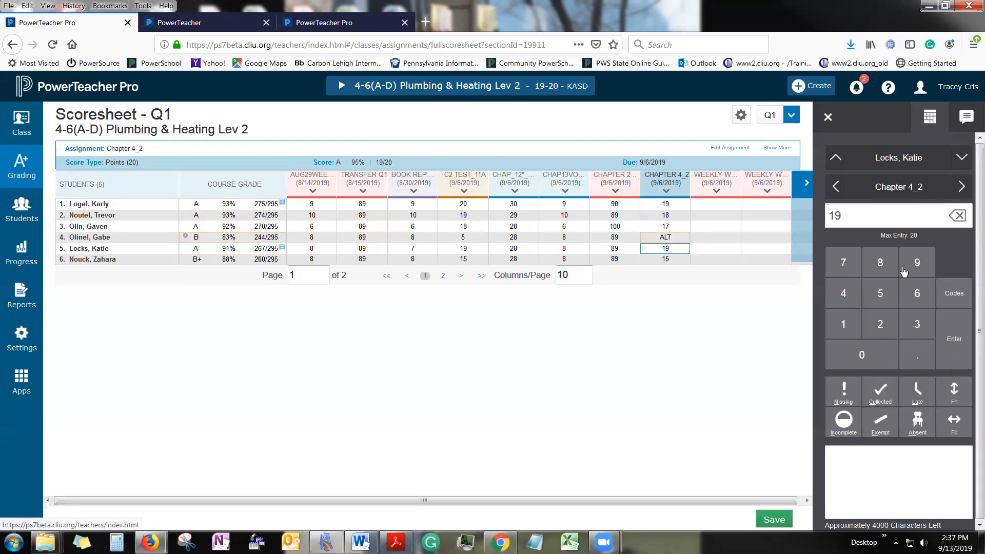
pyautogui.click(960, 297)
pyautogui.click(917, 370)
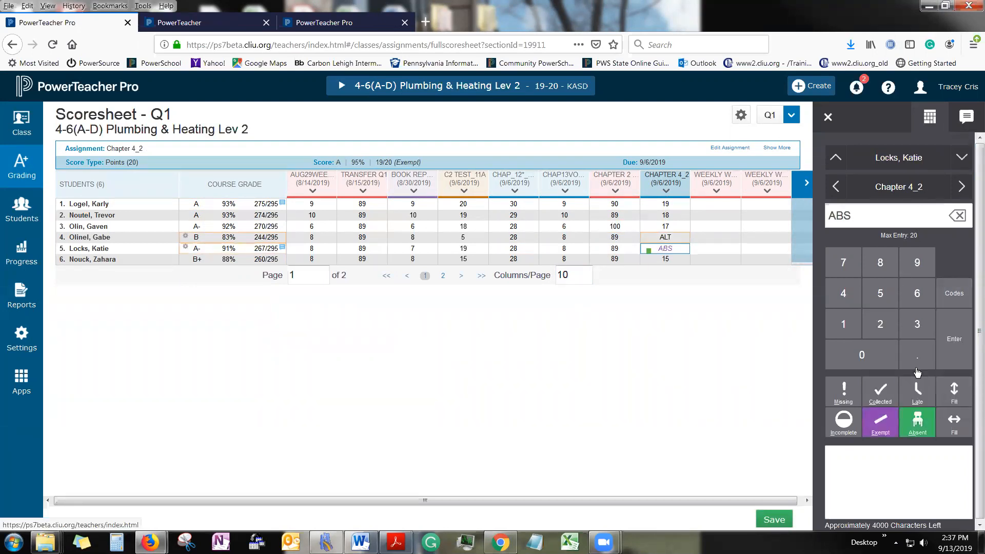
pyautogui.click(957, 298)
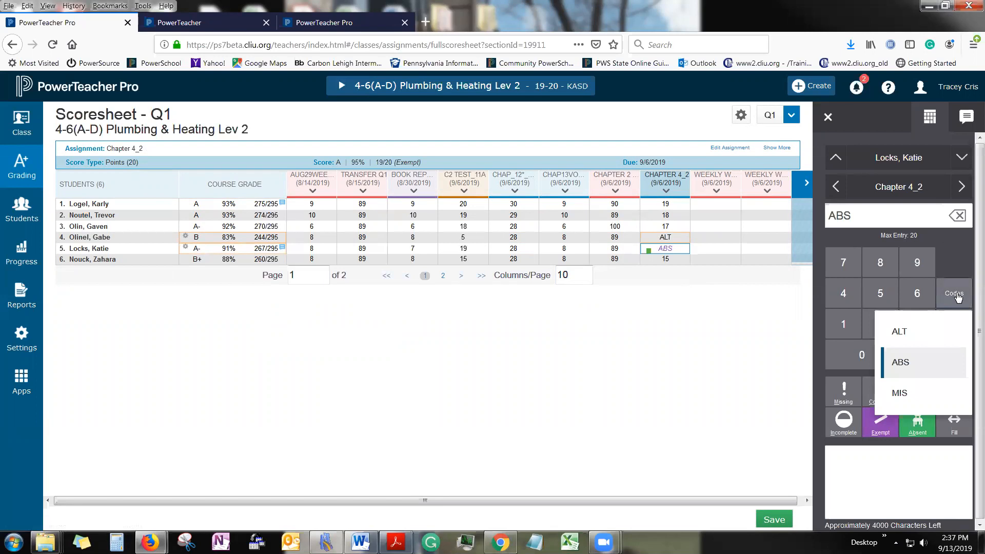
pyautogui.click(662, 260)
pyautogui.click(952, 295)
pyautogui.click(926, 394)
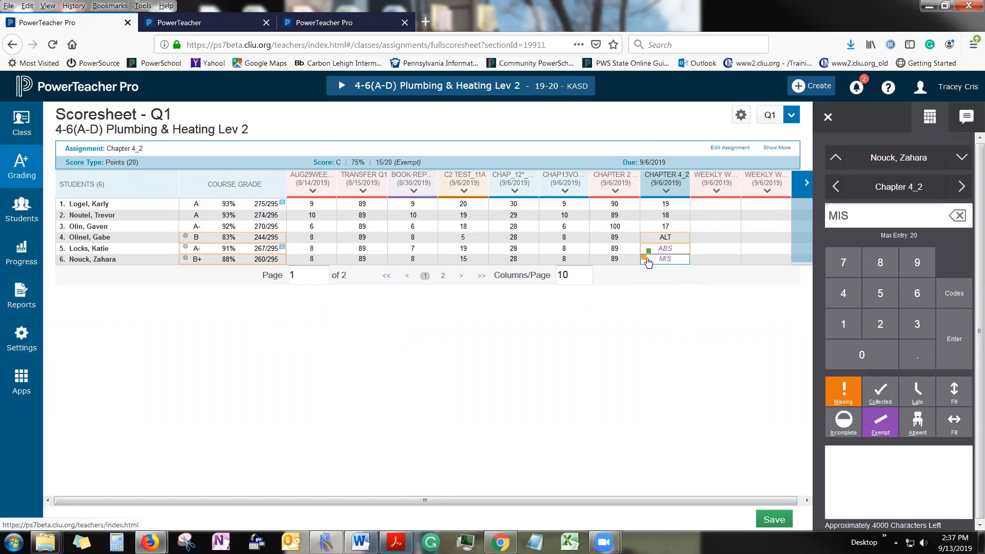
# - Flag weekly work ethic 1 as Missing for the fifth student, Collected for the fourth and Late for the third
pyautogui.click(716, 249)
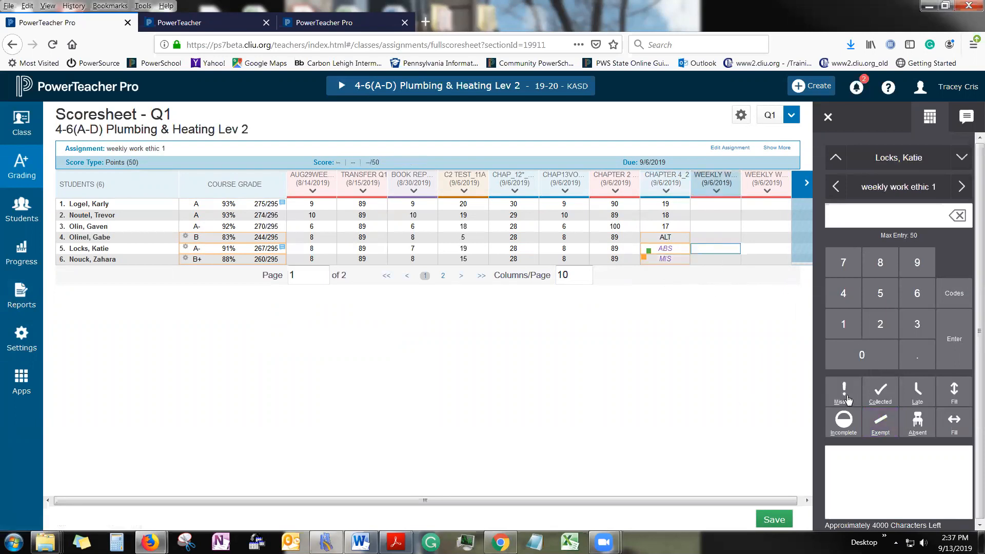
pyautogui.click(846, 399)
pyautogui.click(705, 239)
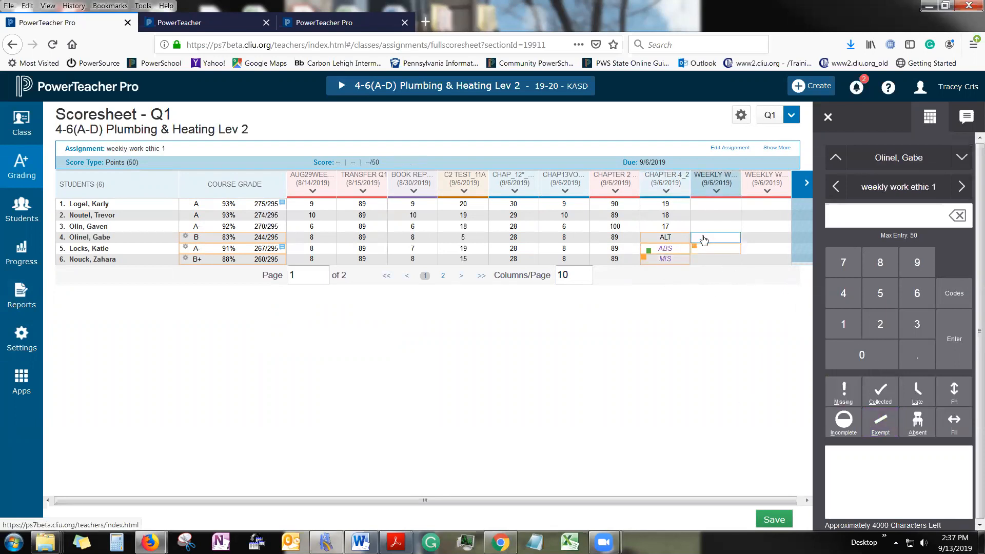
pyautogui.click(883, 398)
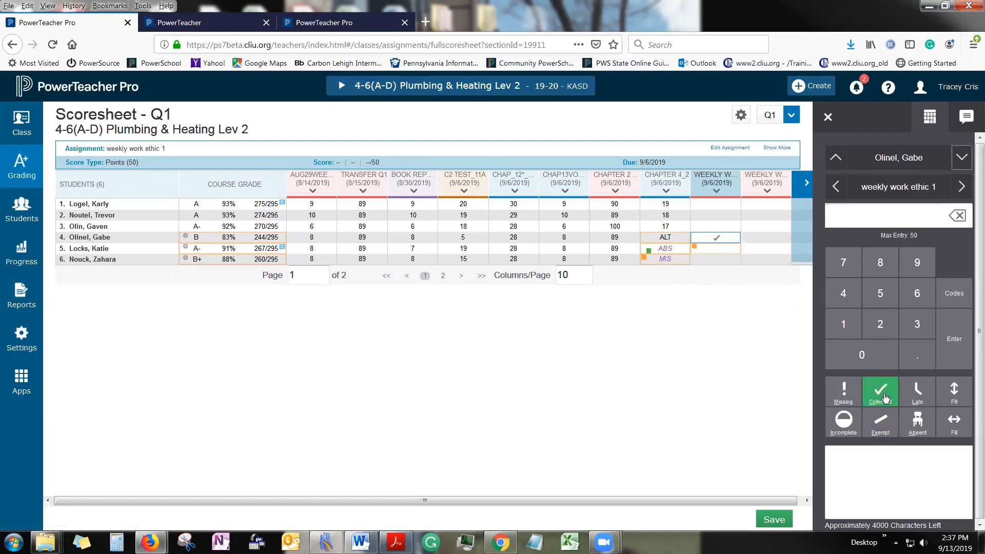
pyautogui.press('Up')
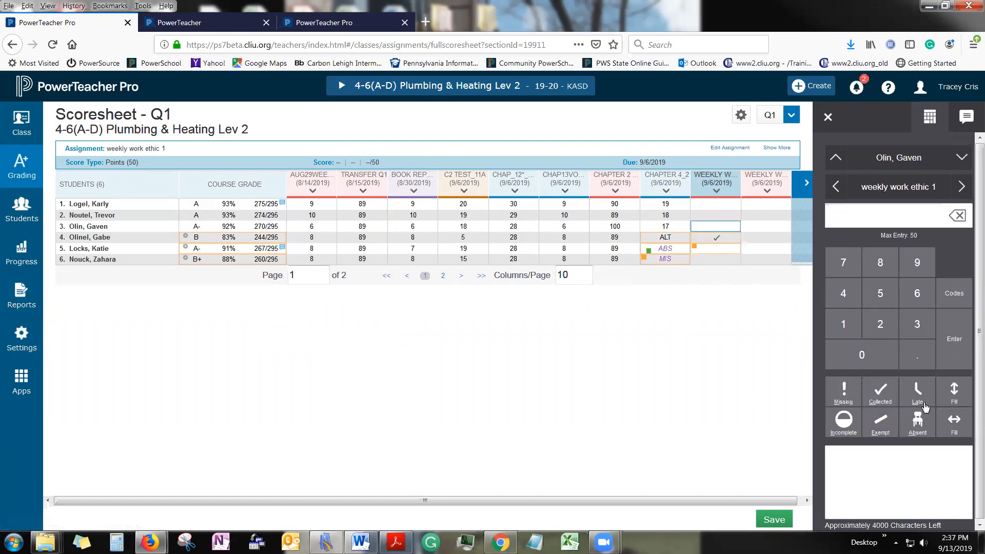
pyautogui.click(924, 406)
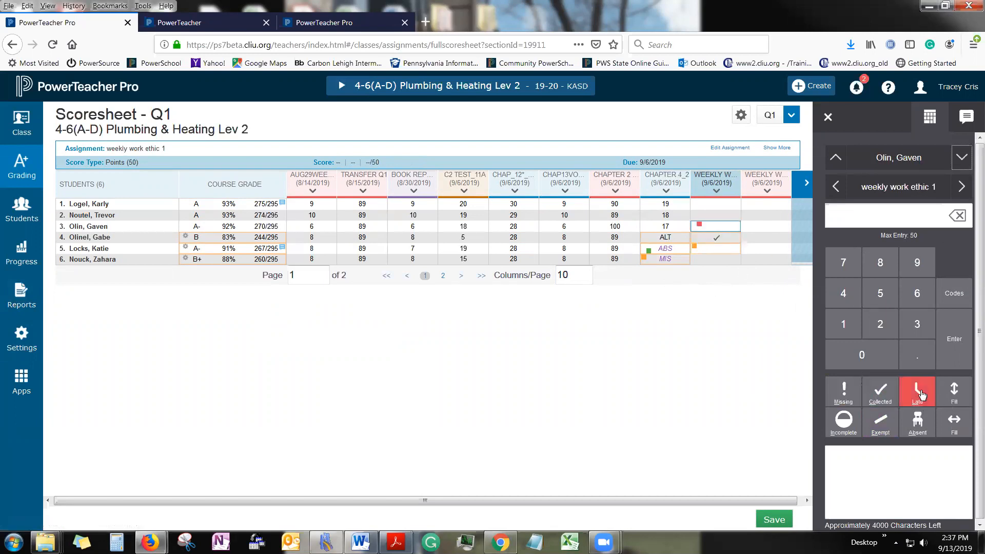
# - Look over the available report types and the list of score codes
pyautogui.click(22, 295)
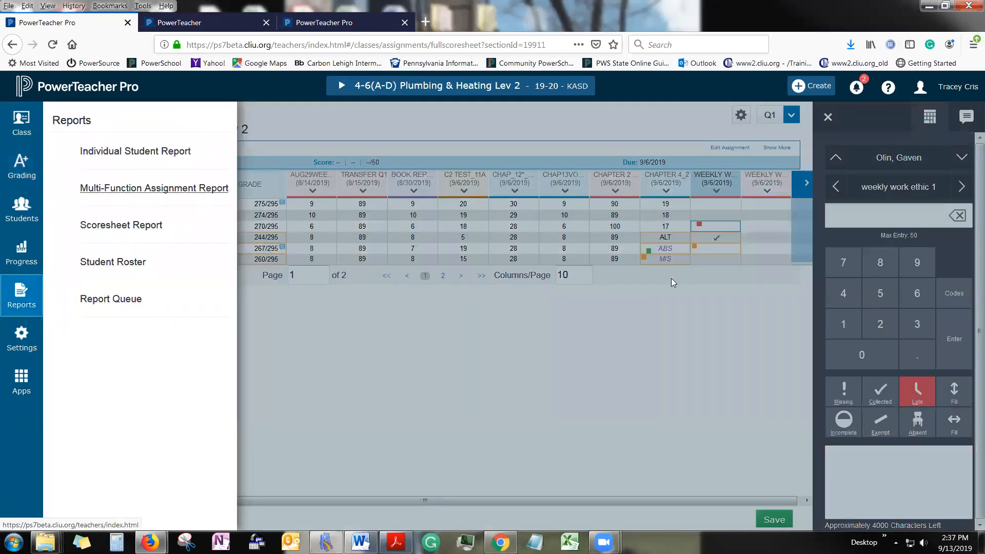
pyautogui.click(725, 305)
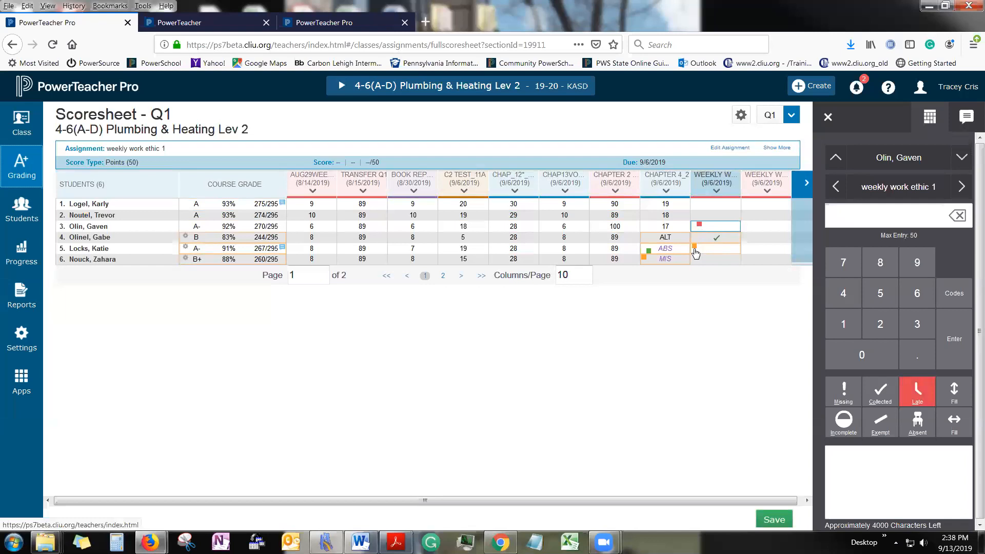
pyautogui.click(949, 301)
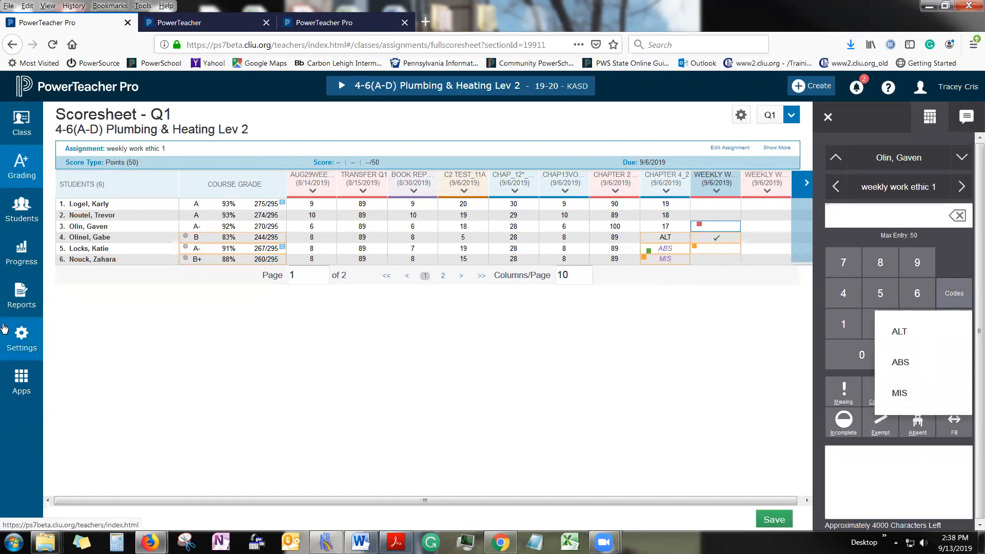
pyautogui.click(687, 406)
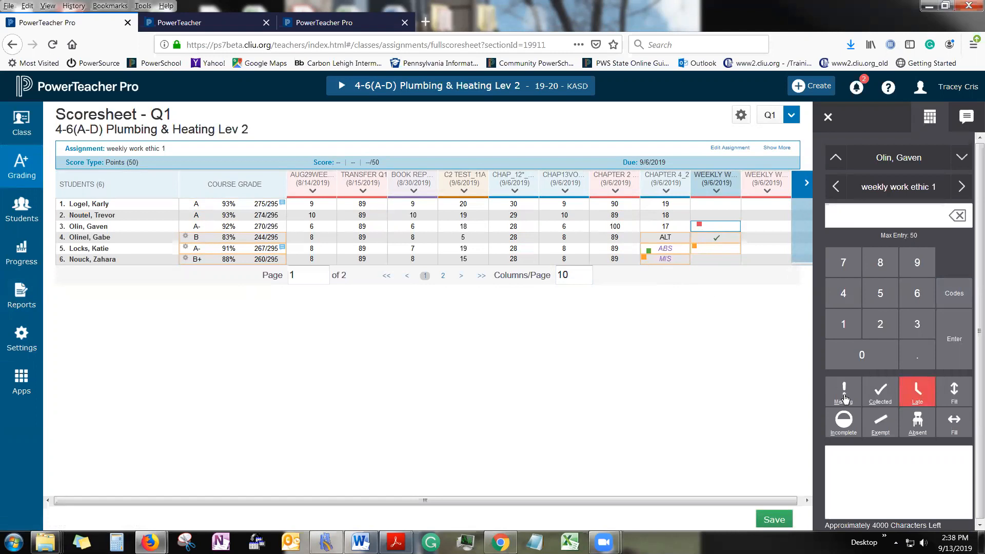
# - Flag the sixth student's weekly work ethic 1 as both Incomplete and Missing
pyautogui.click(711, 260)
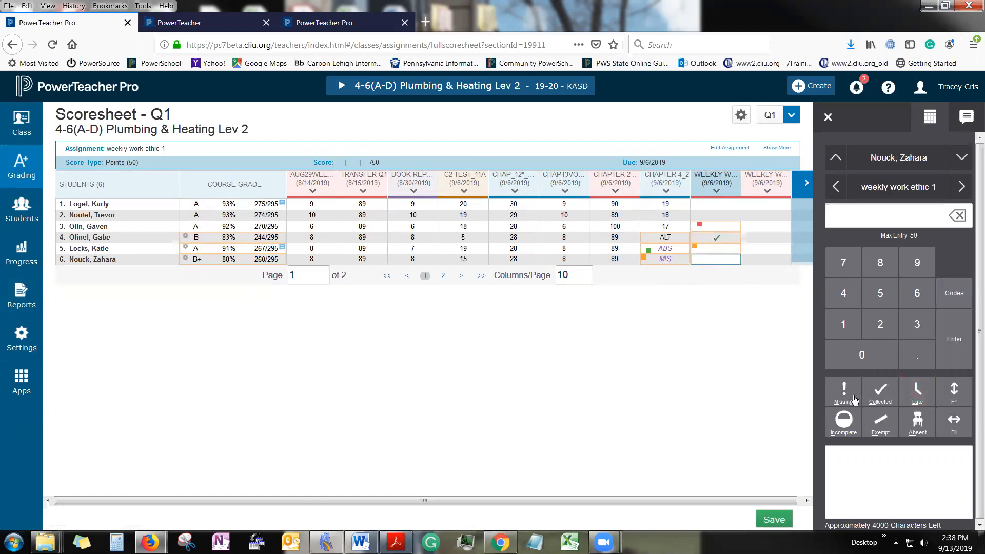
pyautogui.click(849, 422)
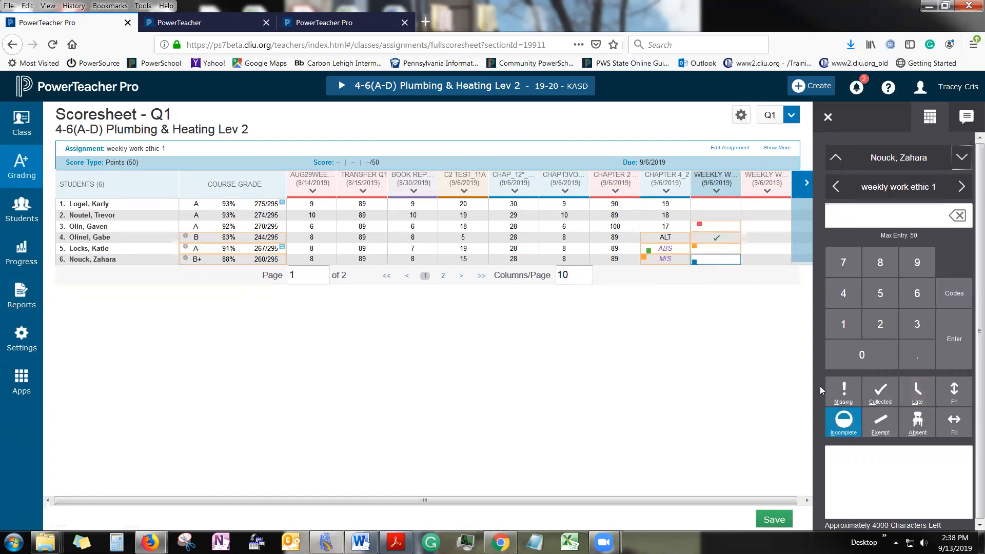
pyautogui.click(841, 390)
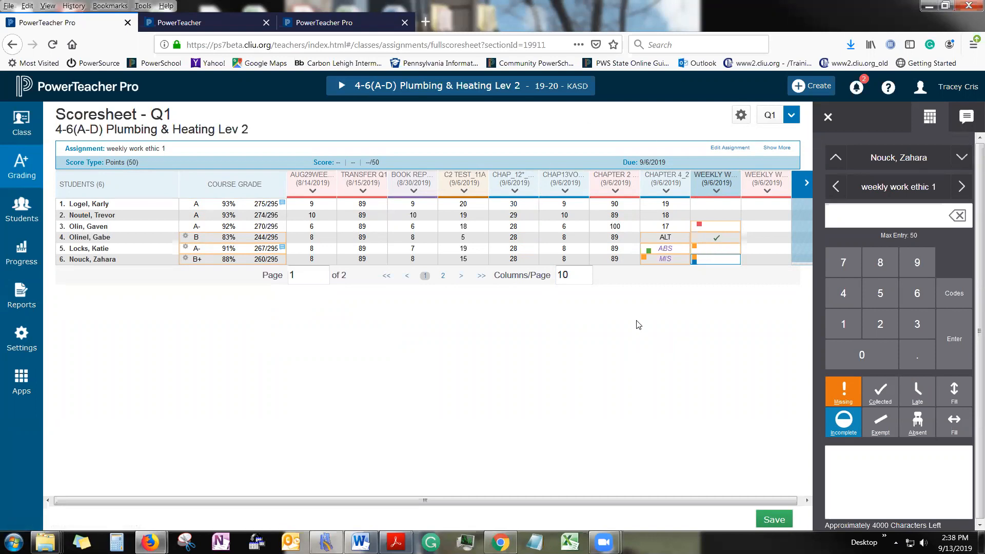
# - Enter weekly work ethic 1 scores of 49, 48 and 42 for the first, third and fourth students
pyautogui.click(710, 203)
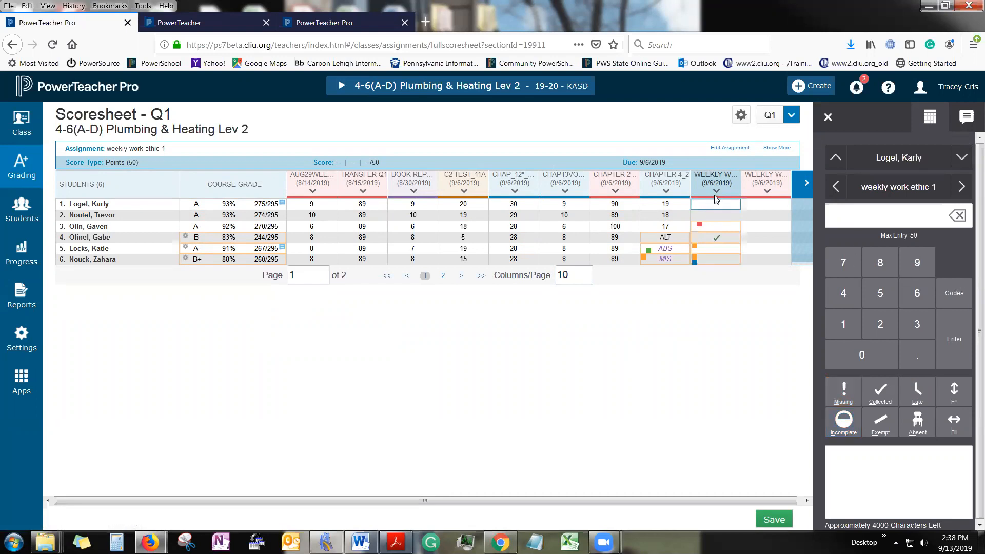
pyautogui.click(846, 297)
pyautogui.click(903, 275)
pyautogui.click(720, 228)
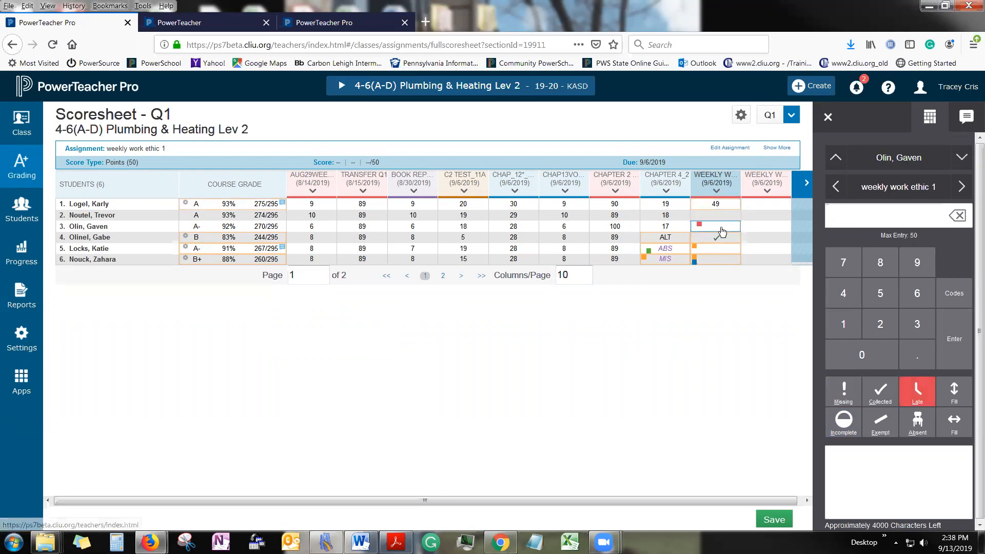
pyautogui.click(845, 297)
pyautogui.click(880, 293)
pyautogui.click(724, 241)
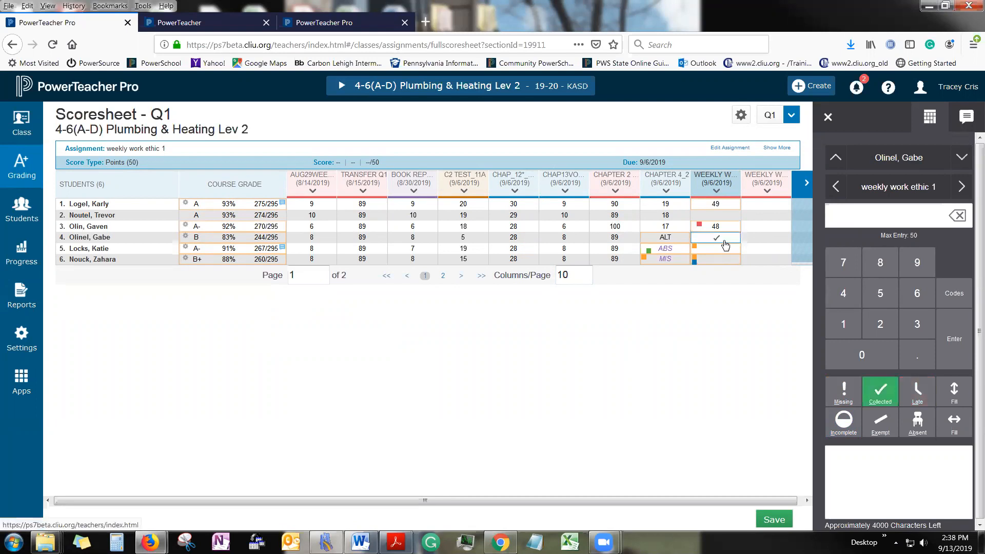
pyautogui.click(843, 294)
pyautogui.click(880, 324)
pyautogui.click(722, 261)
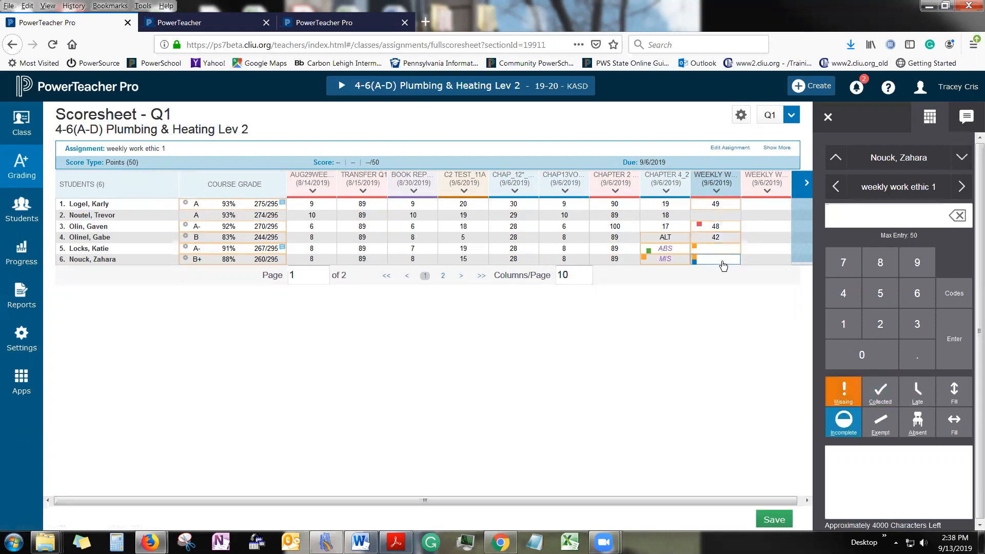
pyautogui.click(716, 215)
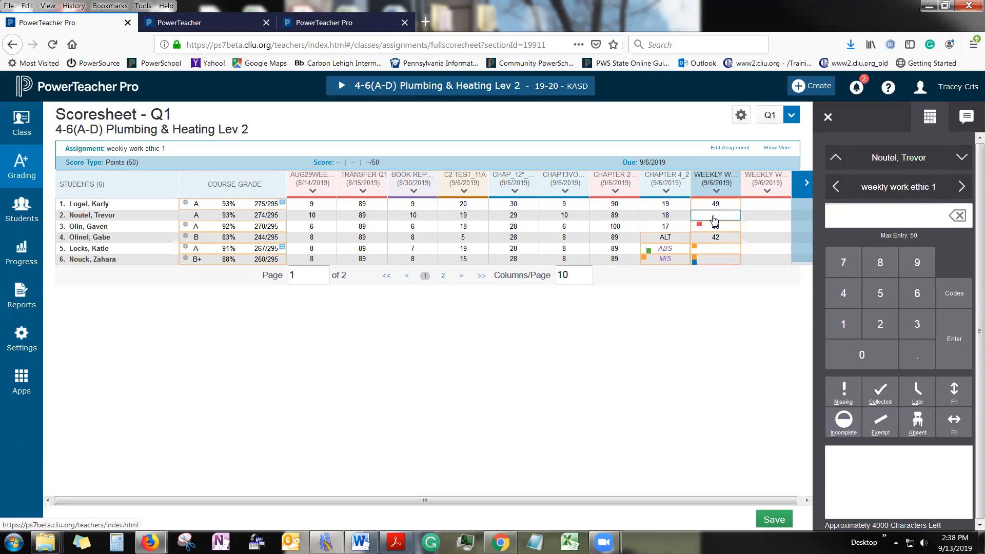
pyautogui.click(712, 250)
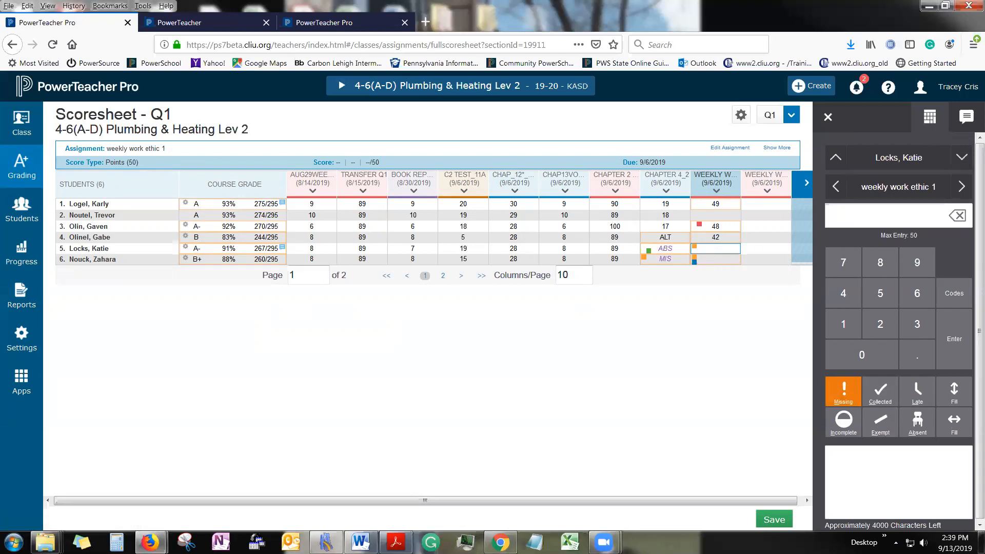
pyautogui.click(704, 260)
pyautogui.click(704, 250)
# - Add the comment bank entry "Displays a spirit of cooperation" to the first student's weekly work ethic 1 score and close the comments
pyautogui.click(723, 205)
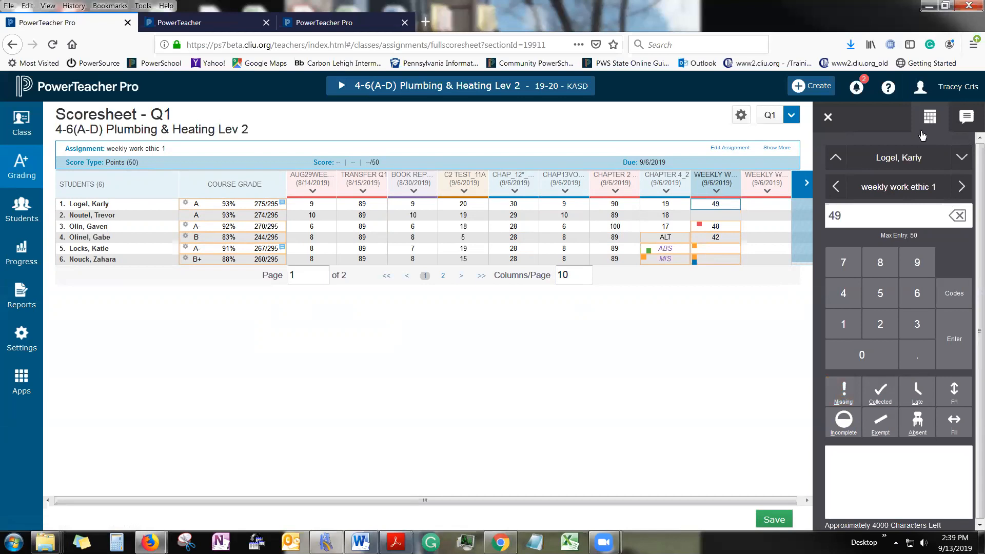
pyautogui.click(965, 118)
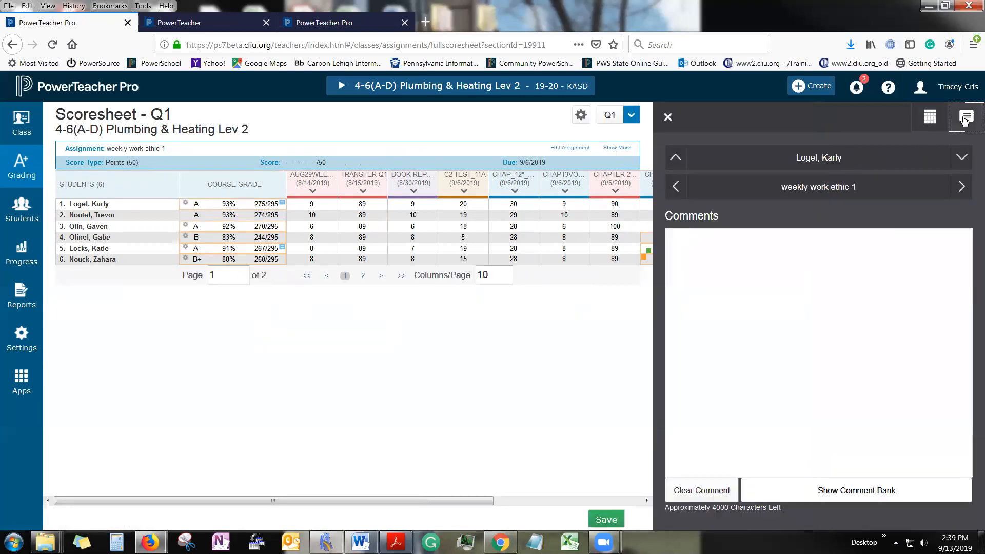
pyautogui.click(836, 492)
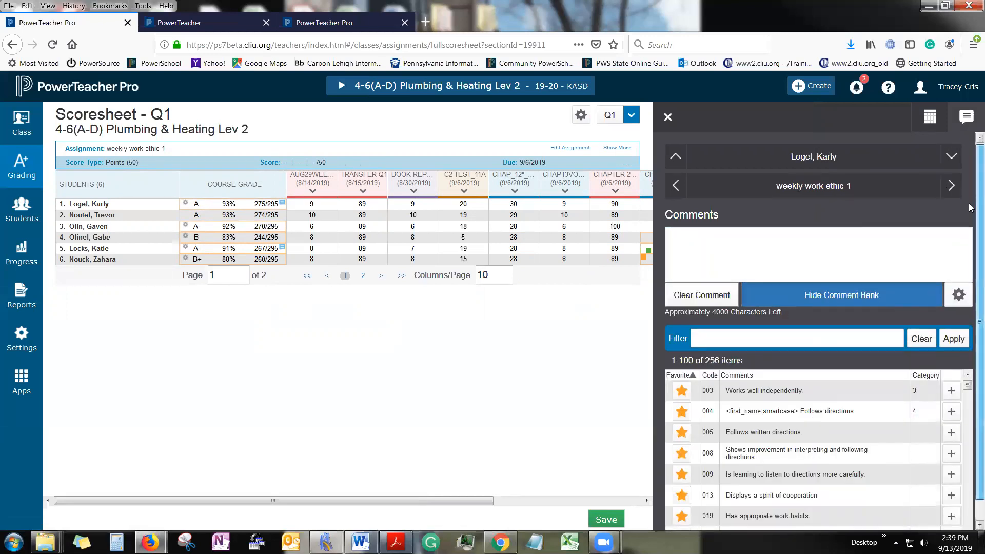
pyautogui.scroll(-1, 970, 207)
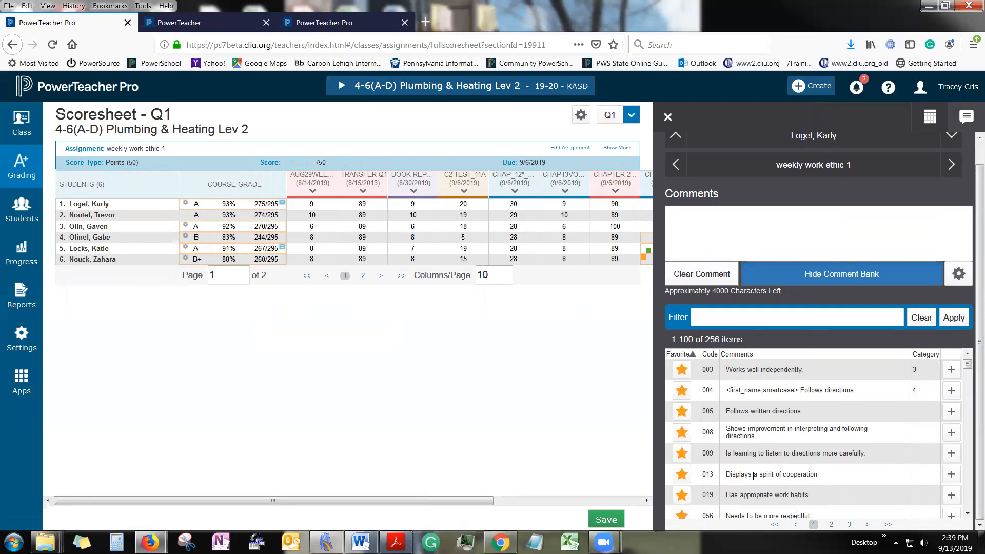
pyautogui.click(951, 474)
pyautogui.click(667, 119)
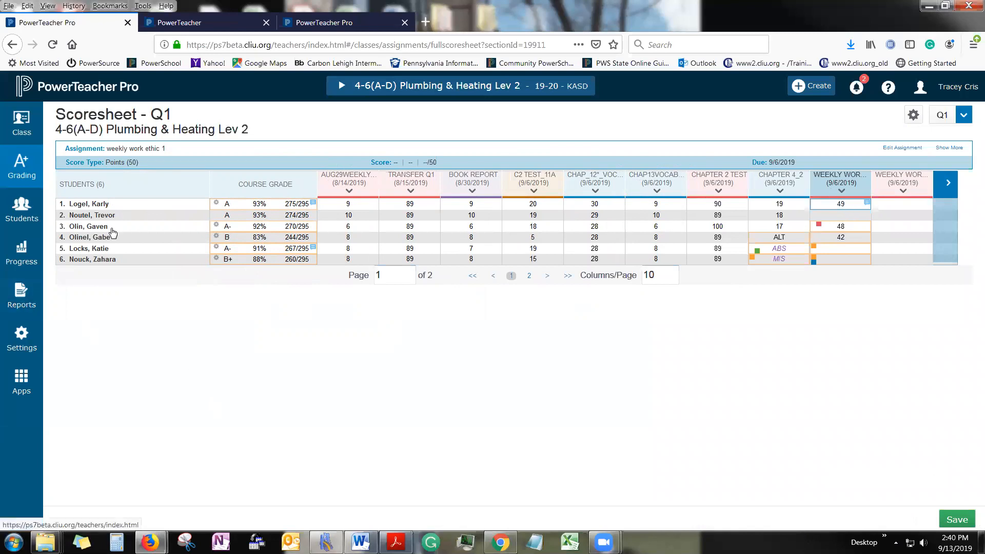
# - Add the comment bank entry 045, "Needs to improve in following directions.", to the second student's course grade
pyautogui.click(234, 218)
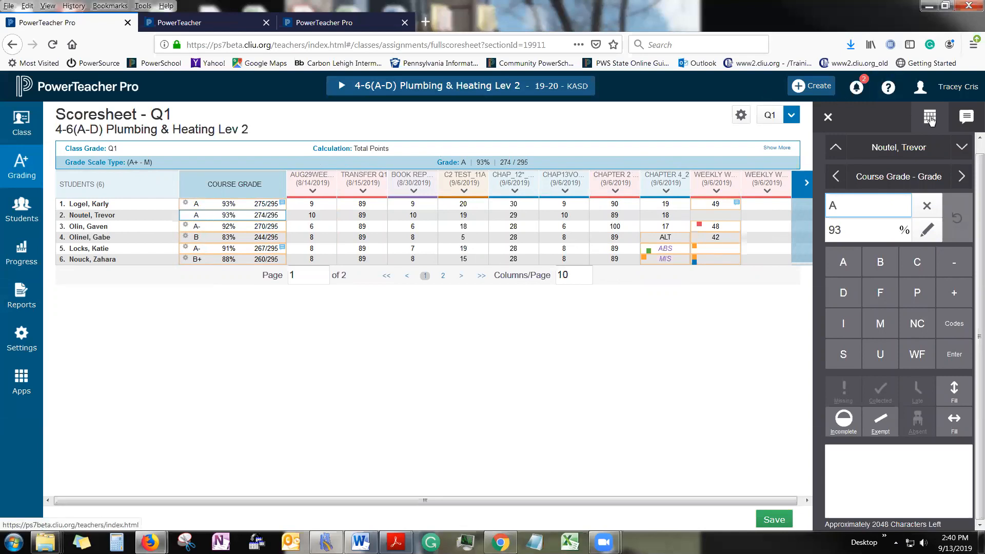
pyautogui.click(966, 118)
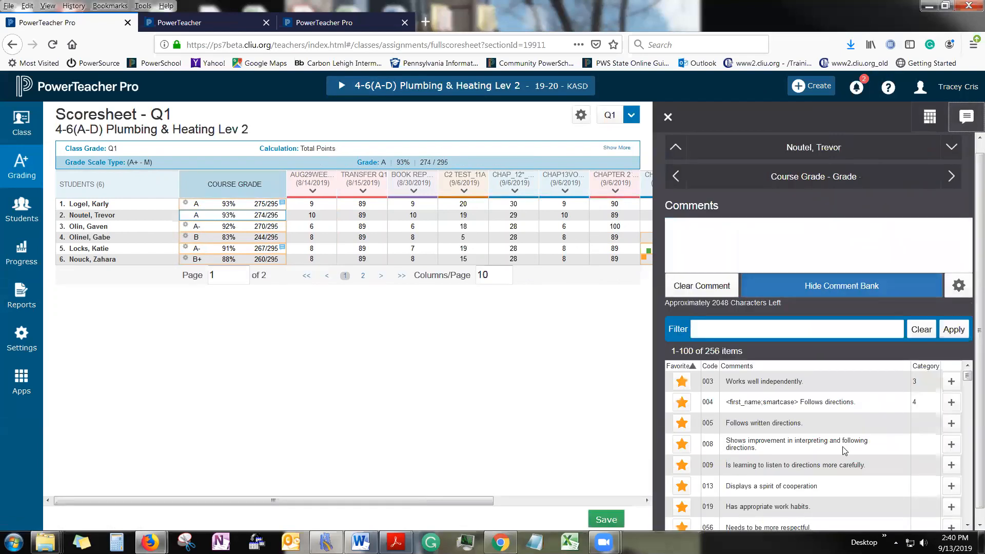
pyautogui.scroll(-8, 850, 485)
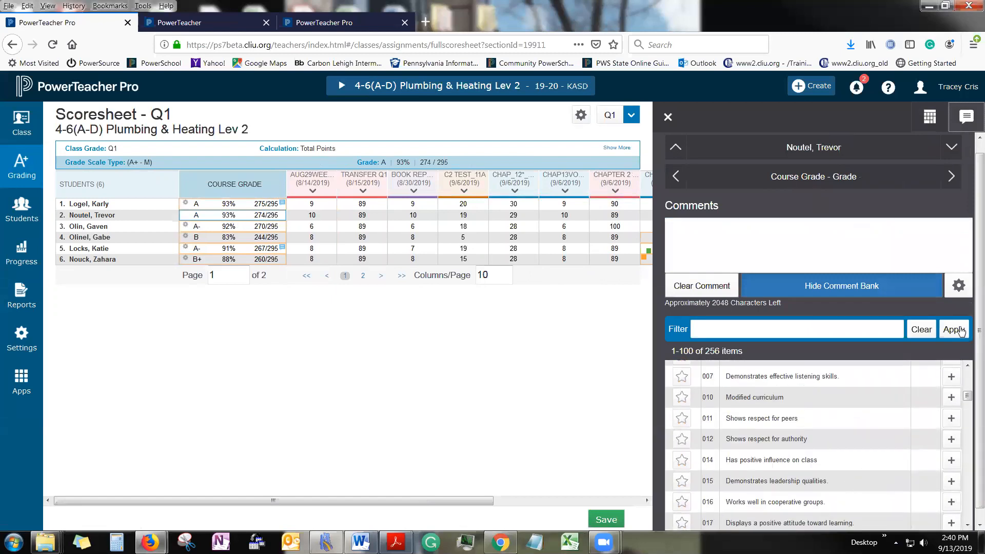
pyautogui.scroll(-1, 969, 277)
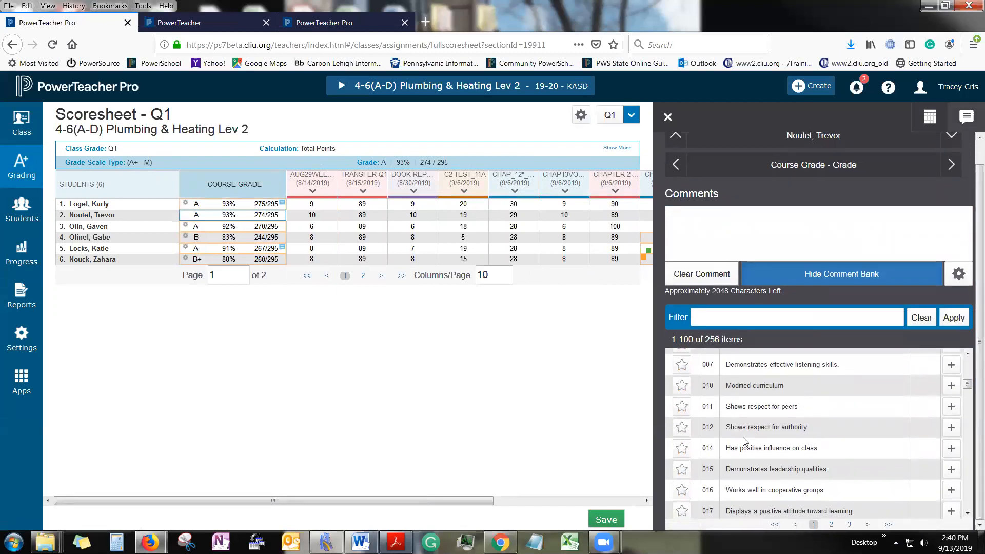
pyautogui.scroll(-3, 744, 441)
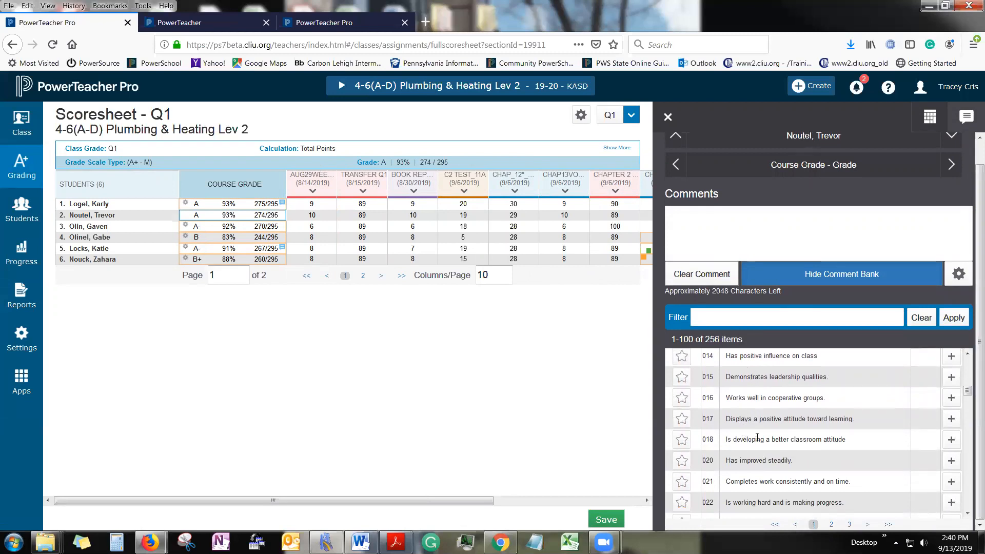
pyautogui.scroll(-10, 757, 437)
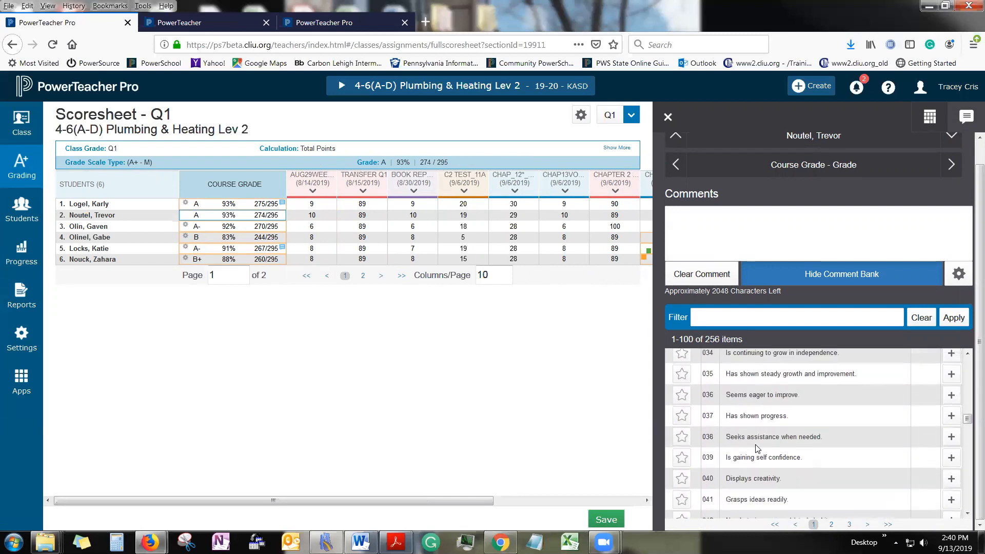
pyautogui.scroll(-1, 757, 448)
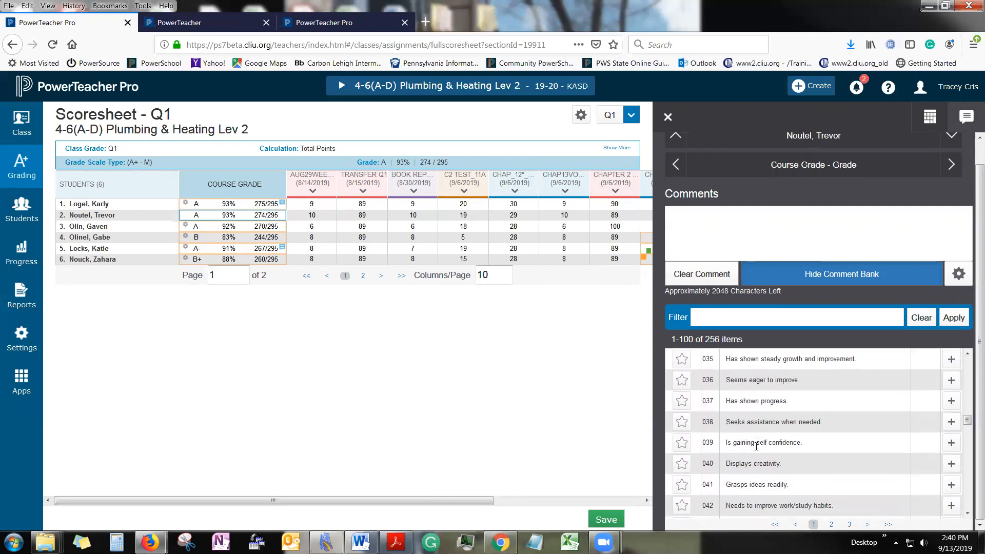
pyautogui.scroll(-5, 810, 485)
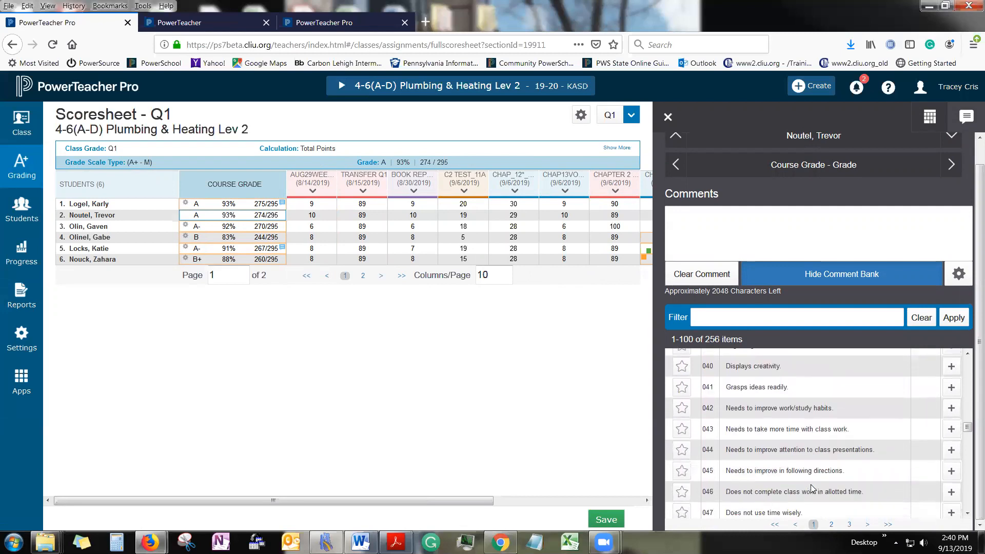
pyautogui.click(952, 384)
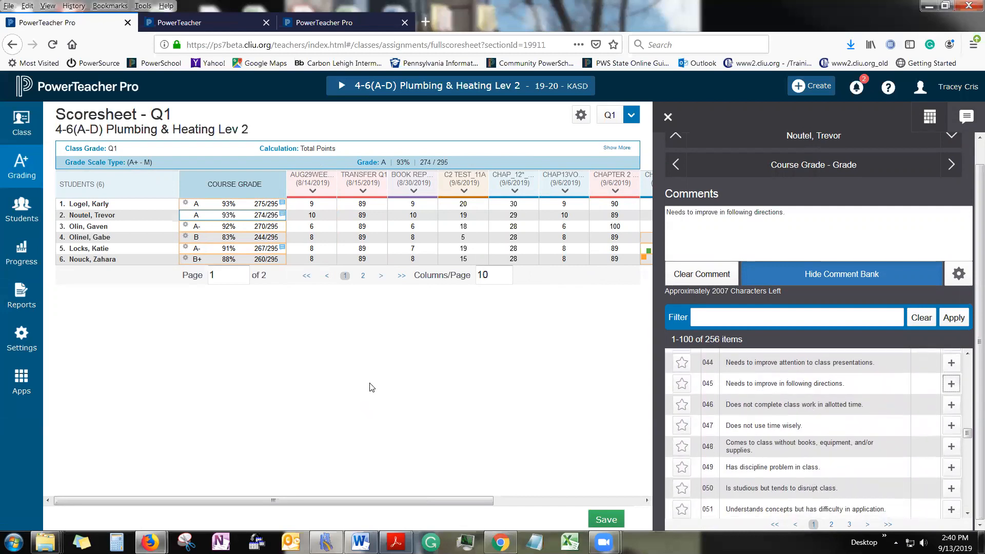
# - Add the comment "Works well independently." to the third student's course grade and return to the grade entry keypad
pyautogui.click(272, 228)
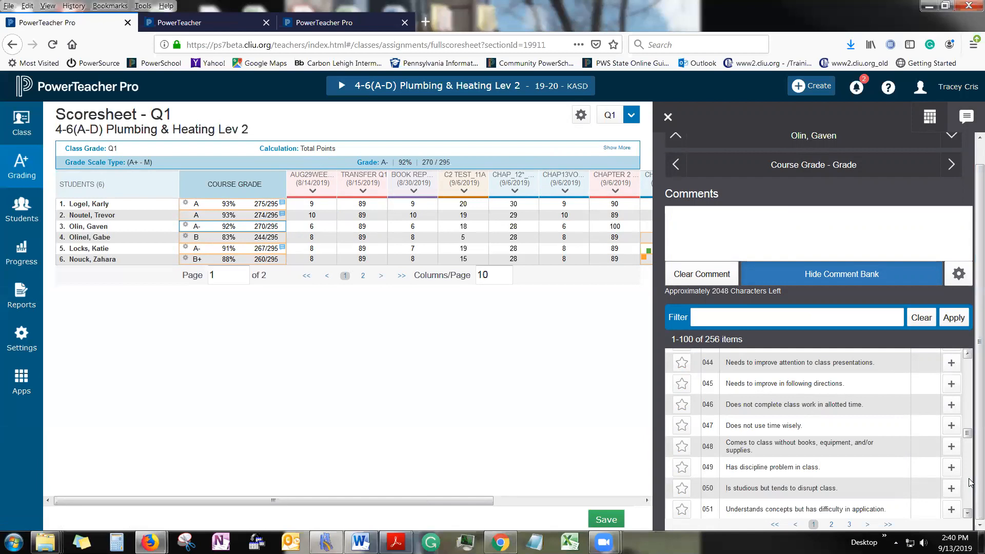
pyautogui.moveTo(968, 435); pyautogui.dragTo(967, 361)
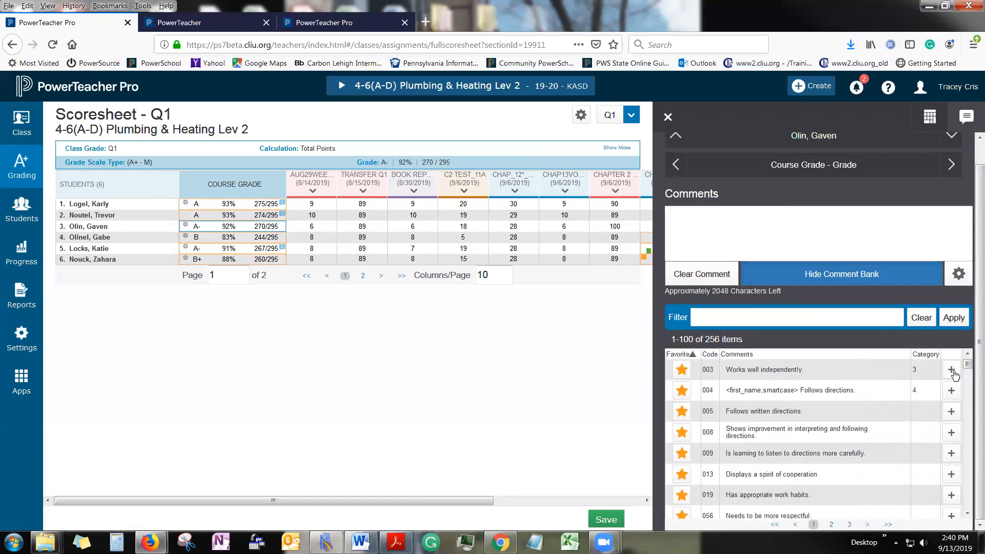
pyautogui.click(951, 370)
pyautogui.click(929, 119)
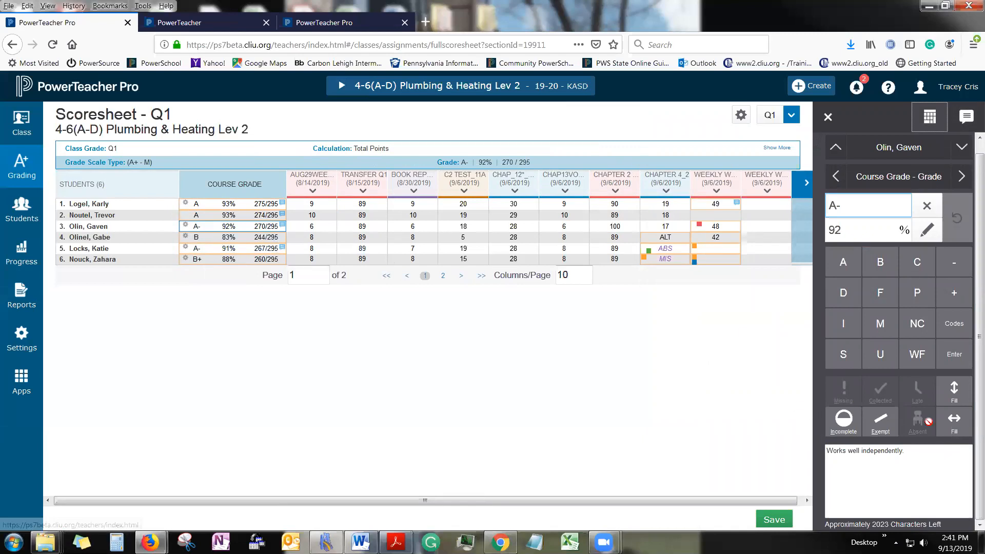
# - Fill the third student's course grade comment to the other students with the Comments Only option, and save the scoresheet
pyautogui.click(957, 398)
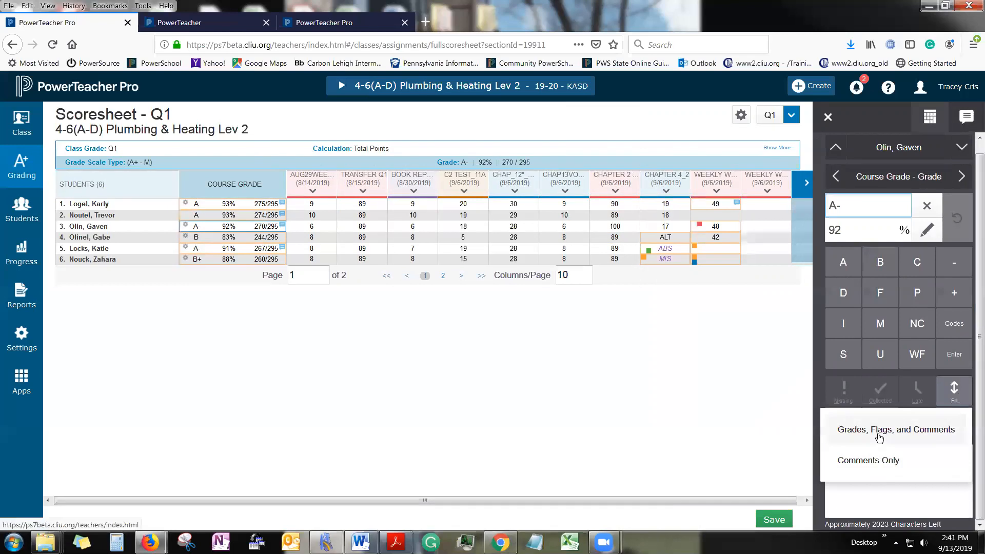
pyautogui.click(881, 460)
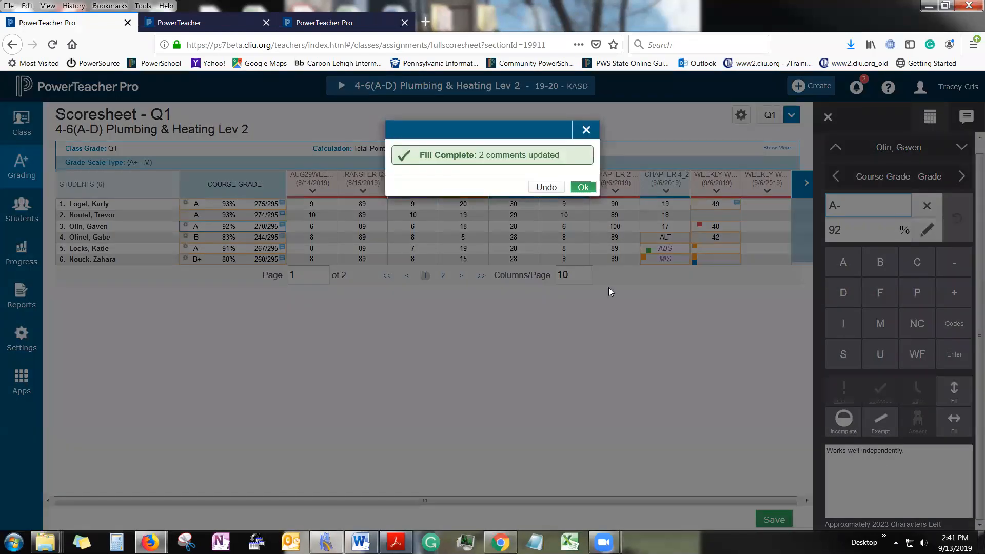
pyautogui.click(582, 188)
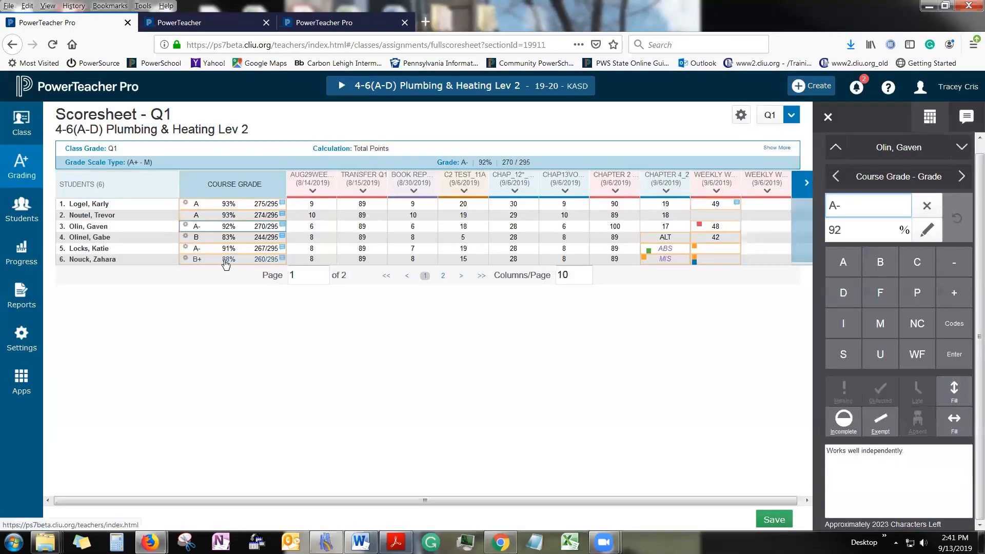
pyautogui.click(281, 260)
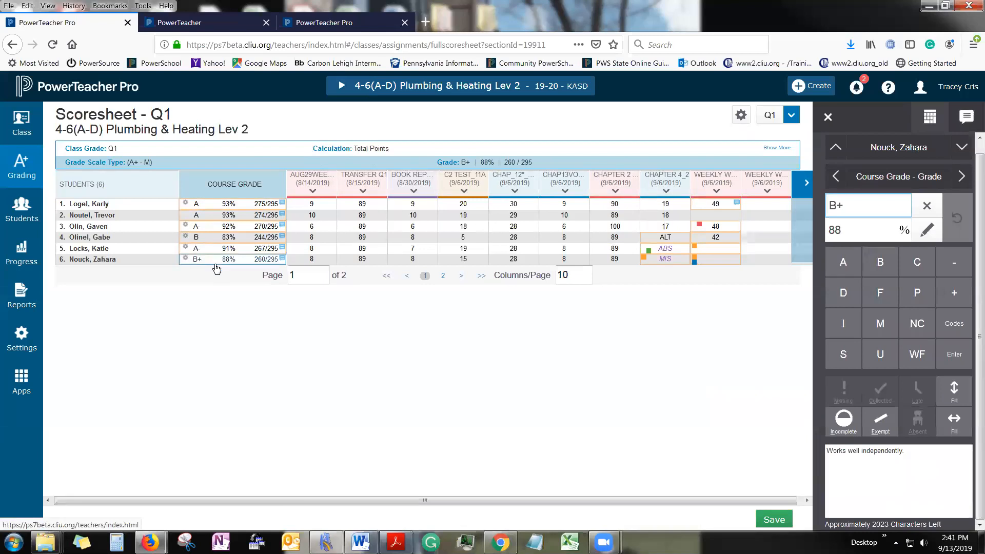
pyautogui.click(762, 520)
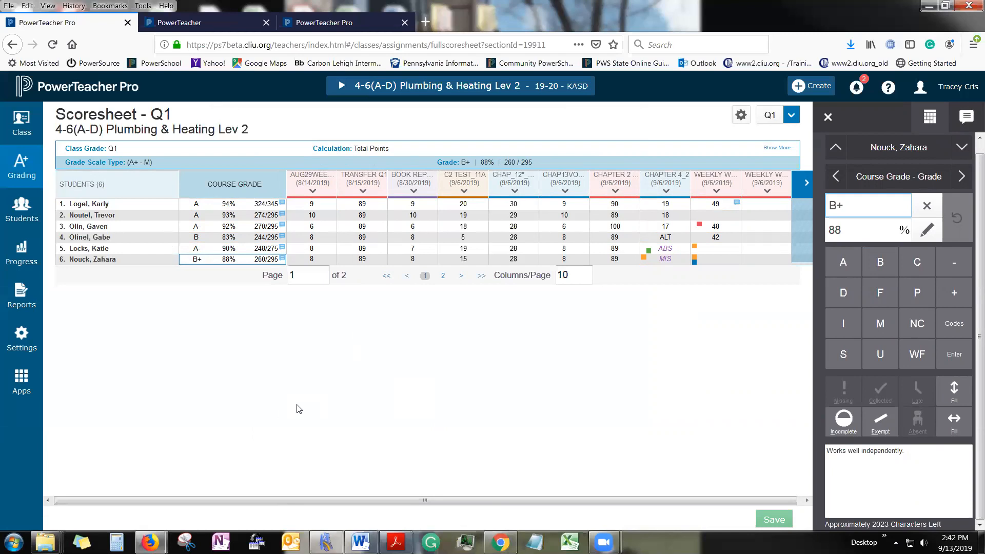
# - On the Standards grades page, add the comment "Free Text Comments Can Be Added Here" to the first student's SM.1 grade
pyautogui.click(19, 172)
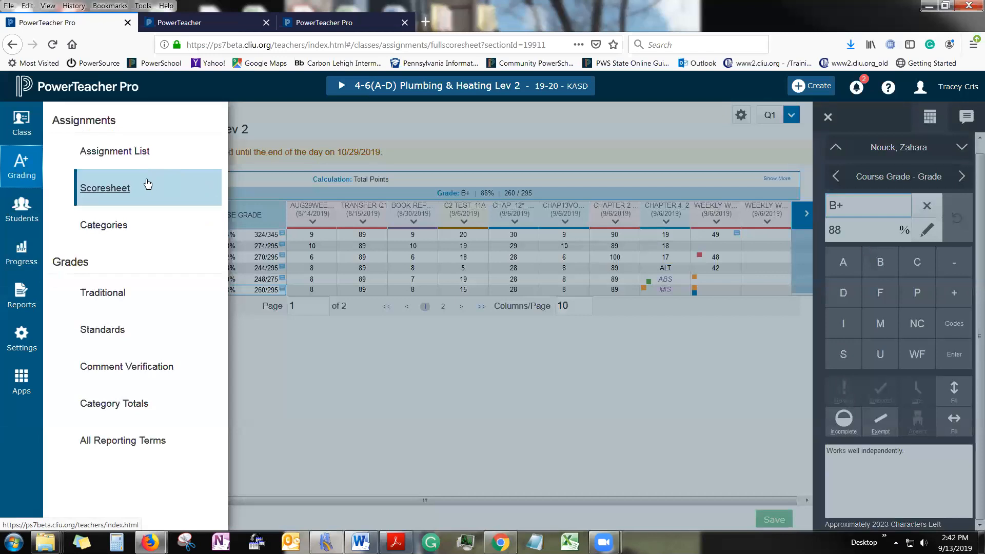
pyautogui.click(108, 333)
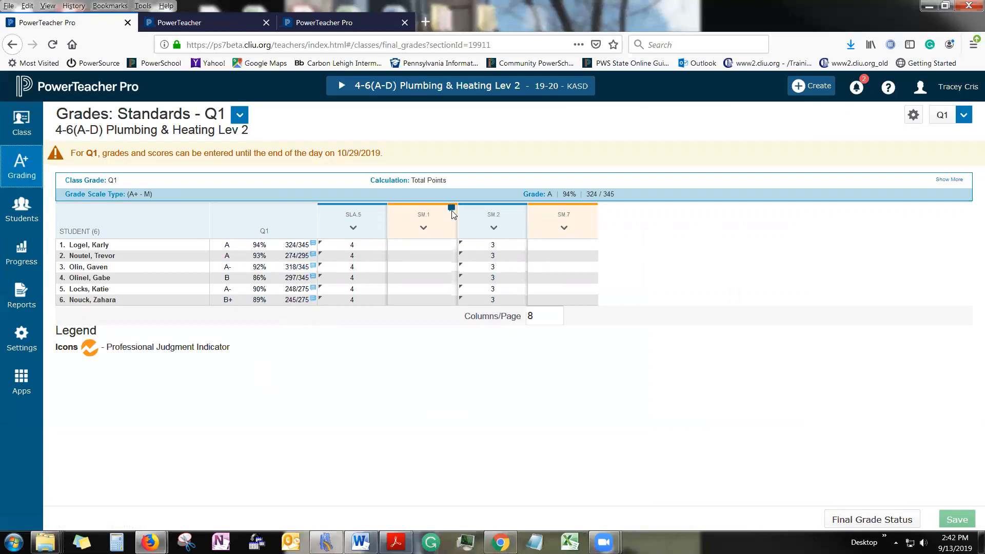
pyautogui.moveTo(453, 215)
pyautogui.click(422, 247)
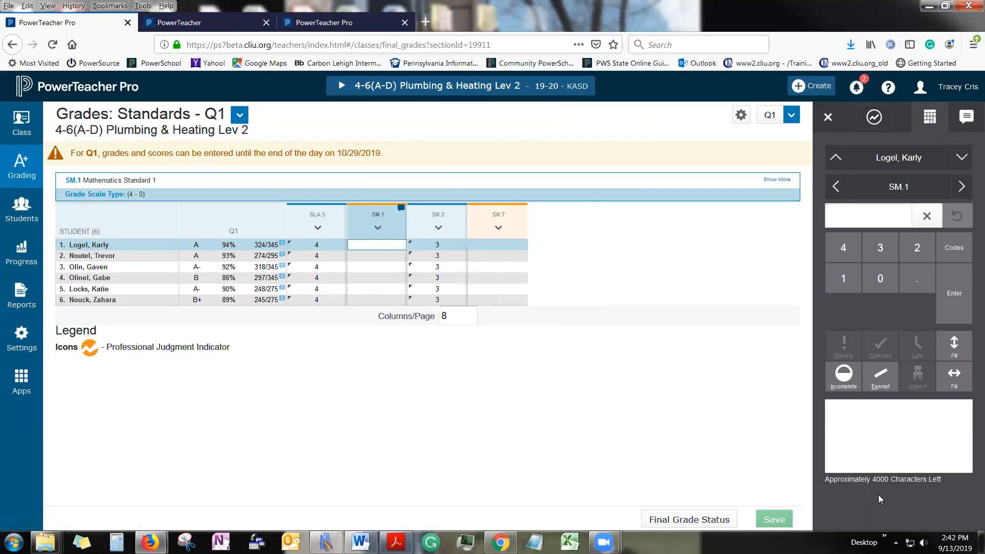
pyautogui.click(966, 117)
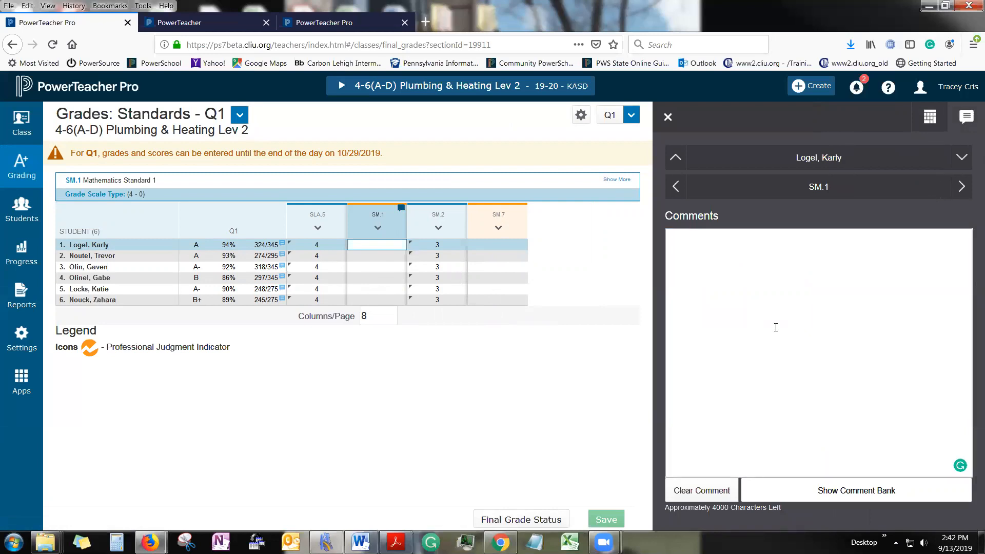
pyautogui.write('Free ')
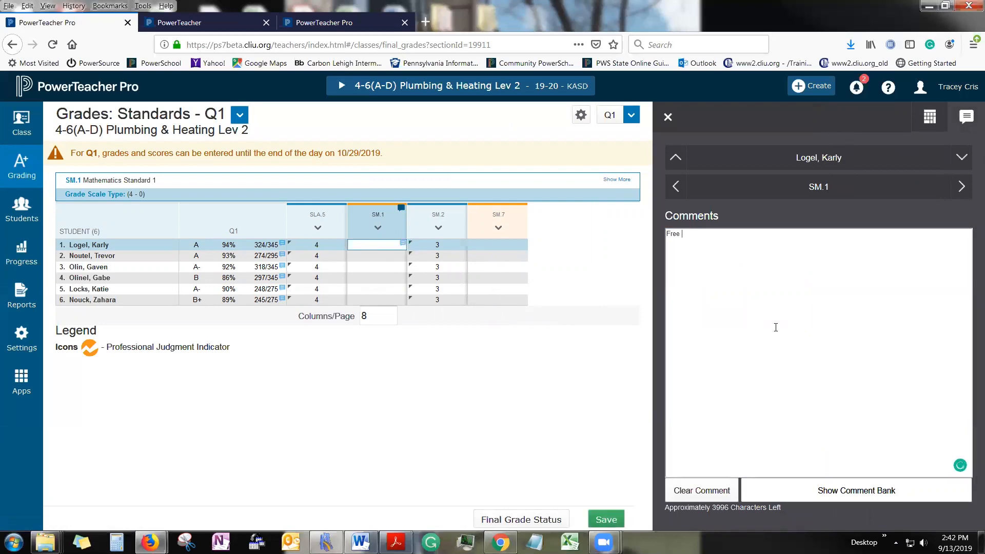
pyautogui.write('Text Comments Can Be Added Here')
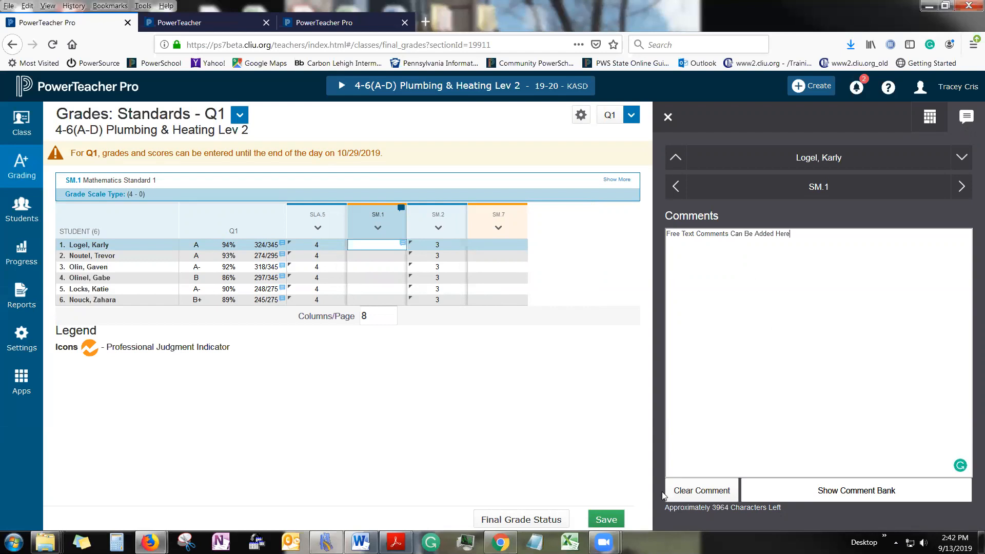
pyautogui.doubleClick(722, 509)
pyautogui.click(668, 118)
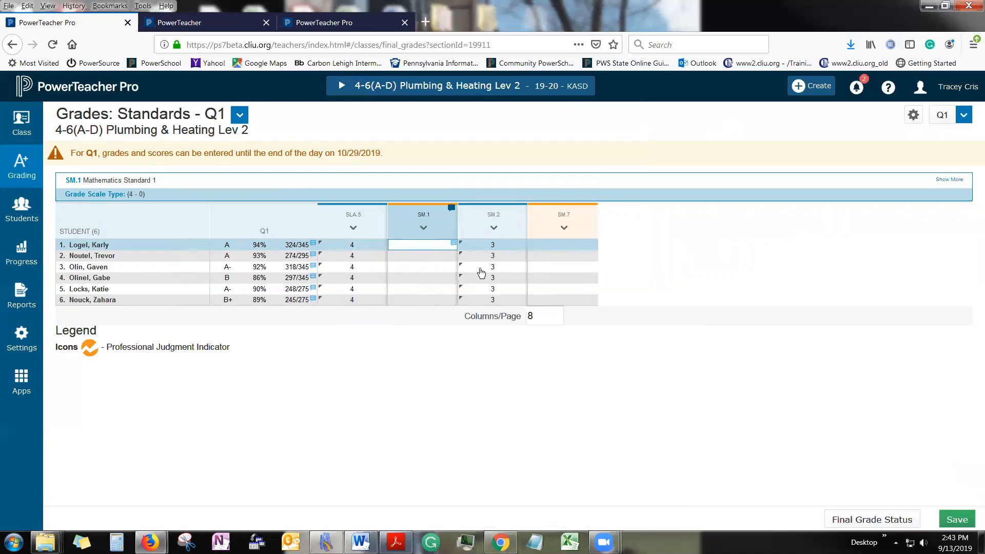
# - Fill the first student's SM.1 comment to the rest of the class with the Comments Only option
pyautogui.click(416, 259)
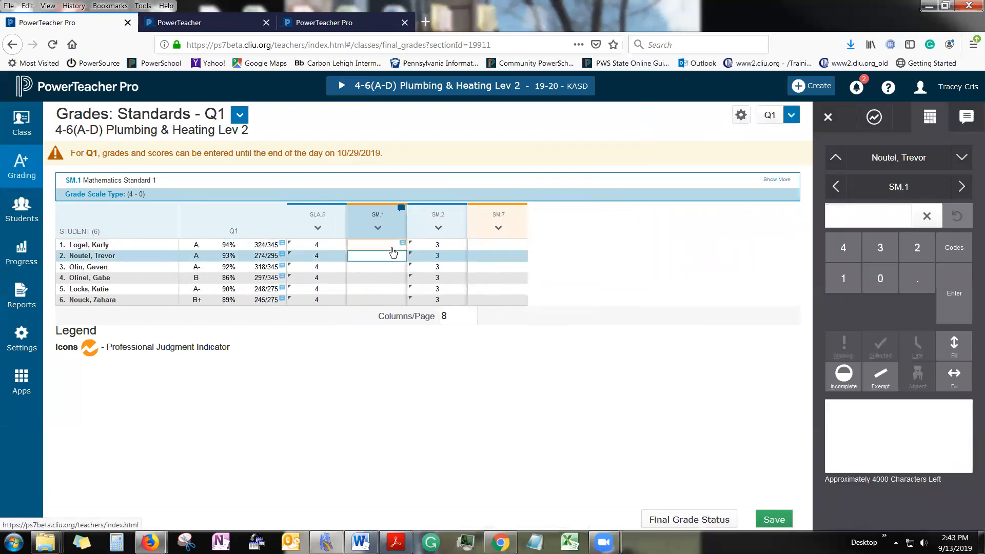
pyautogui.click(393, 247)
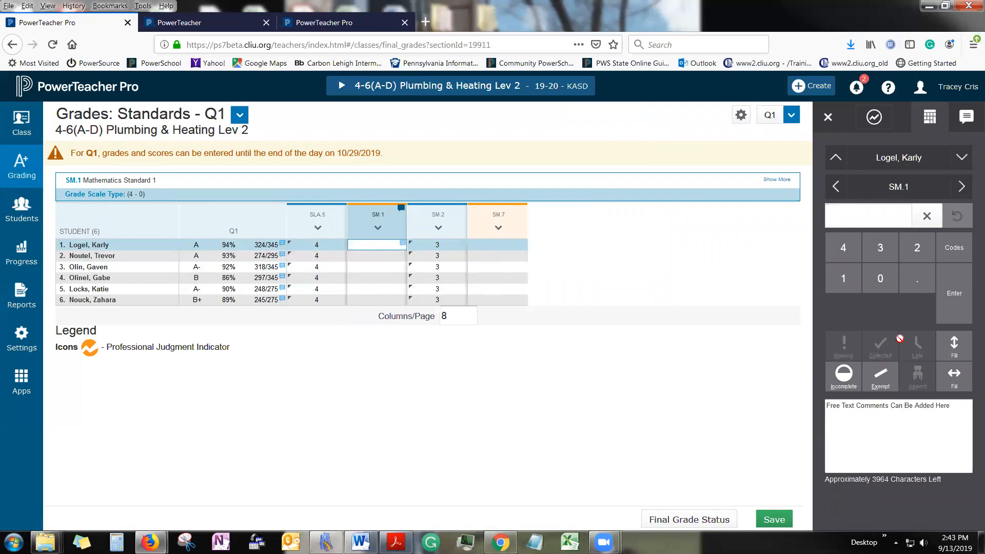
pyautogui.click(954, 345)
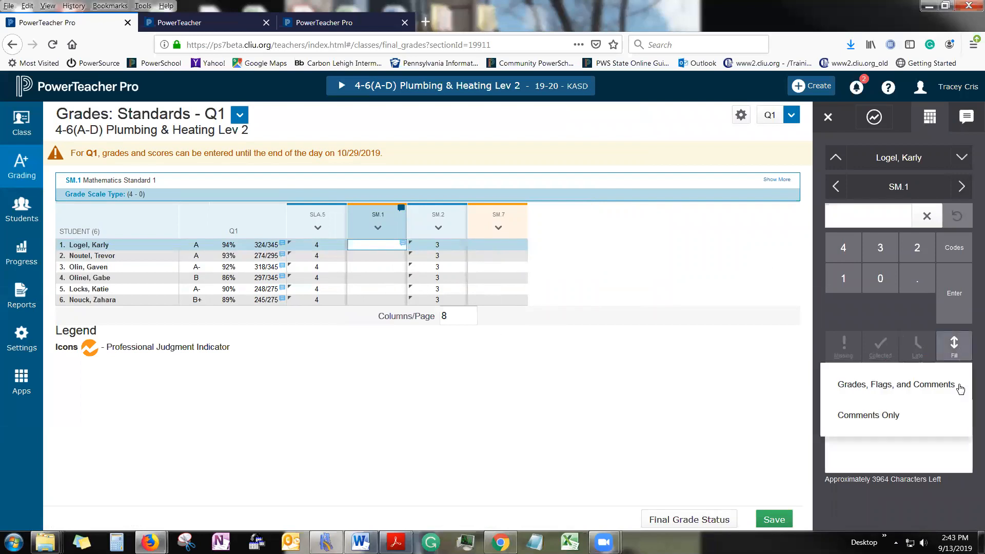
pyautogui.click(905, 427)
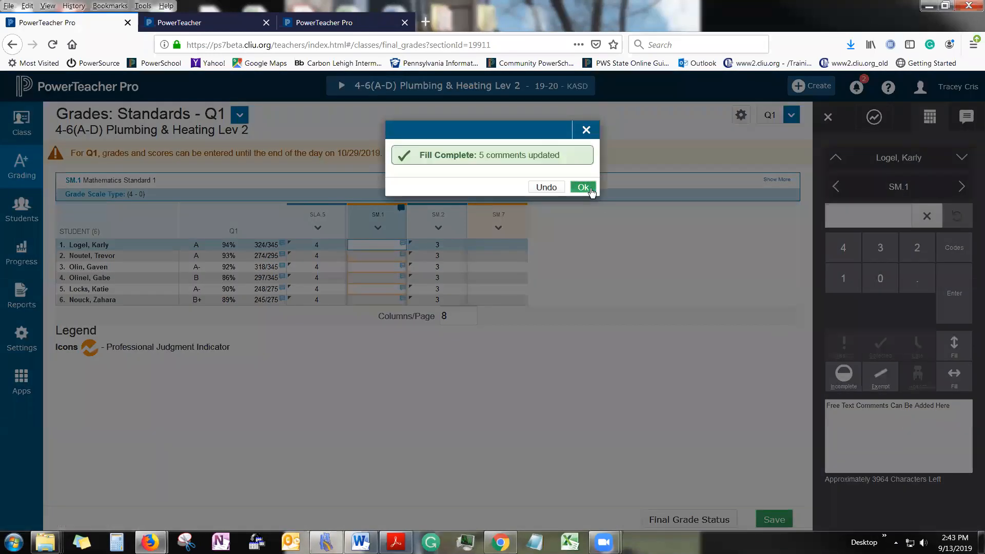
pyautogui.click(582, 187)
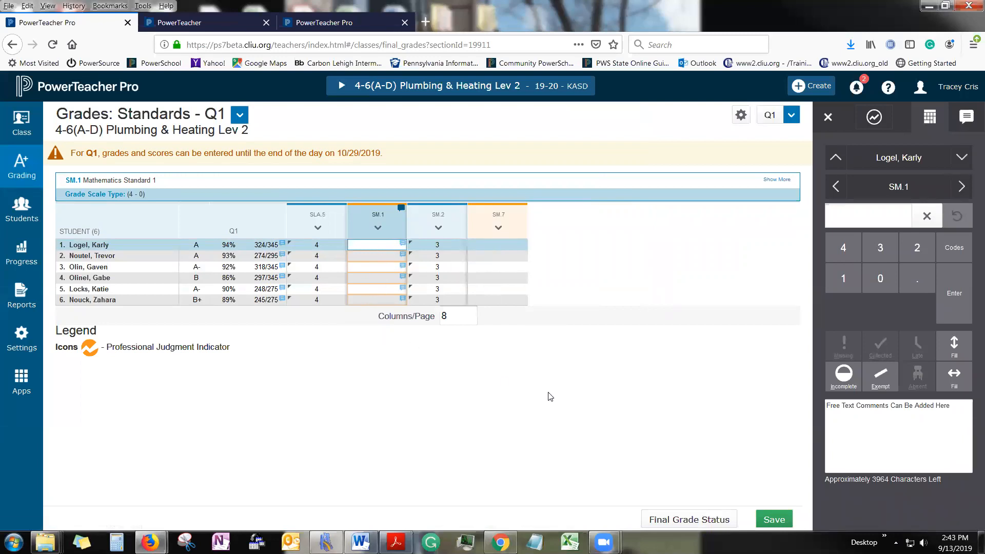
# - Copy the SM.2 standard grades, paste them into the SM.7 column, and save
pyautogui.click(424, 232)
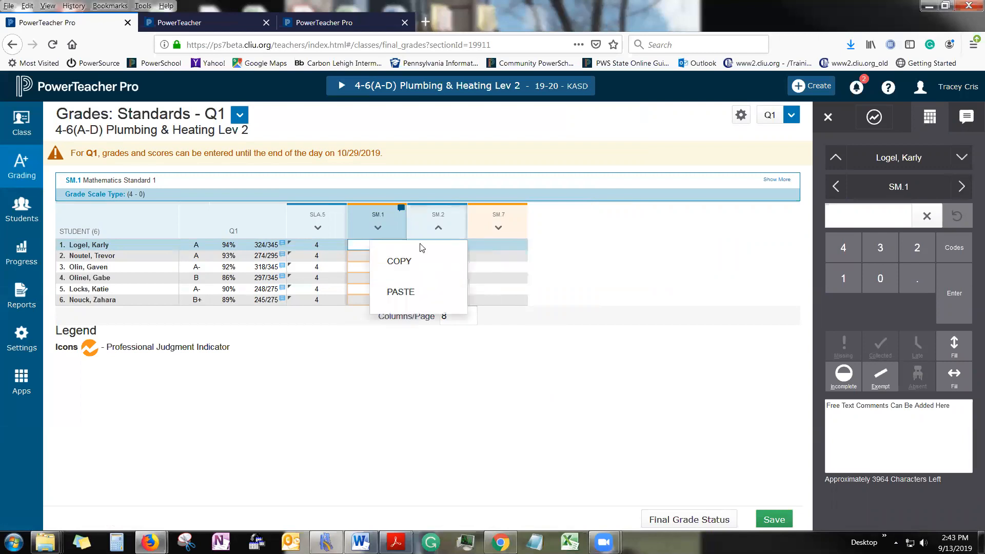
pyautogui.click(409, 265)
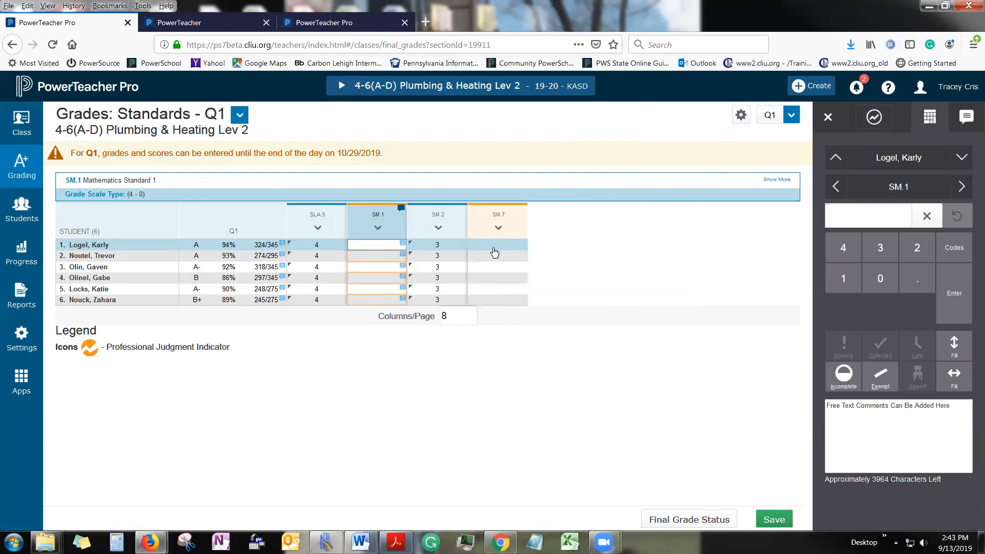
pyautogui.click(480, 234)
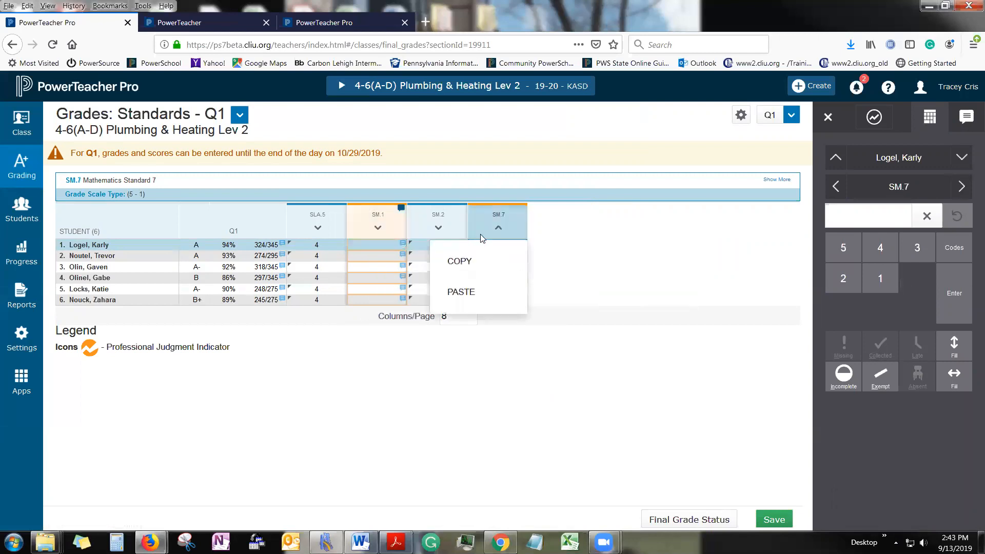
pyautogui.click(467, 289)
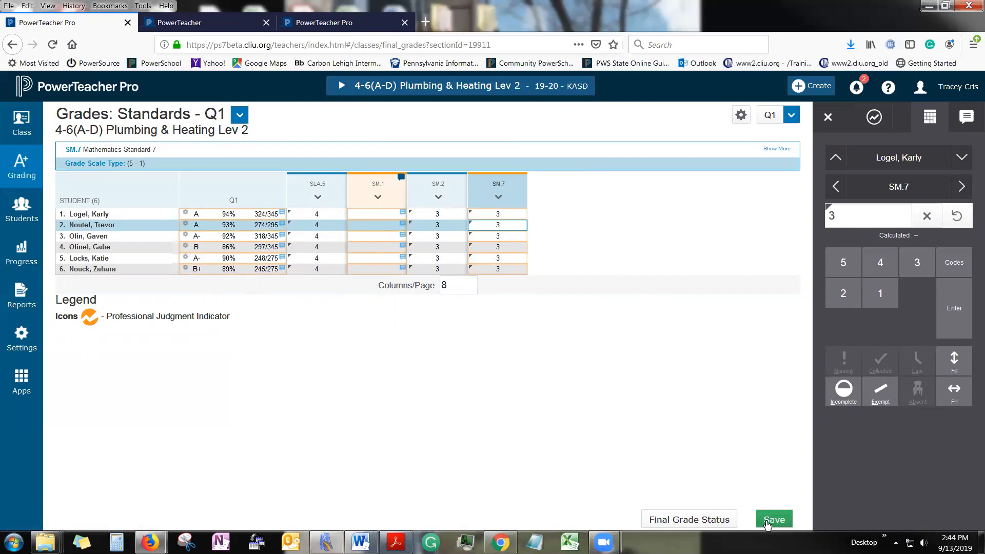
pyautogui.click(774, 519)
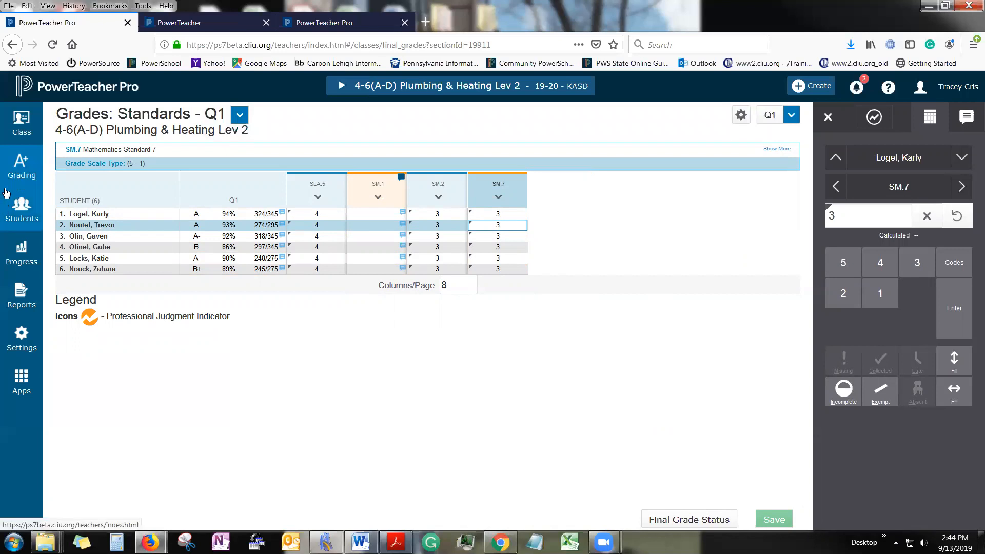
# - Open the Comment Verification page and clear the Q1 grade comments of the first and second students
pyautogui.click(19, 176)
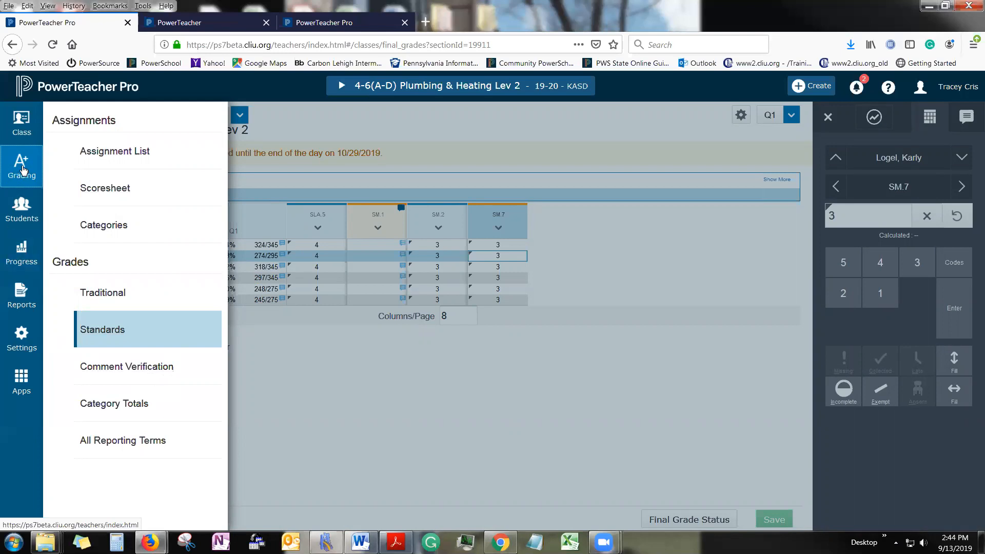
pyautogui.click(126, 367)
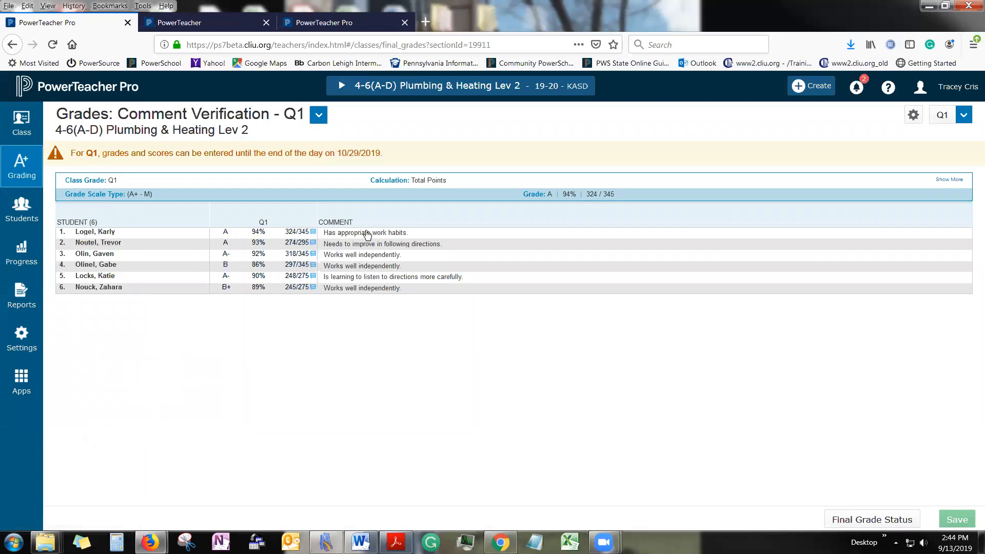
pyautogui.click(368, 289)
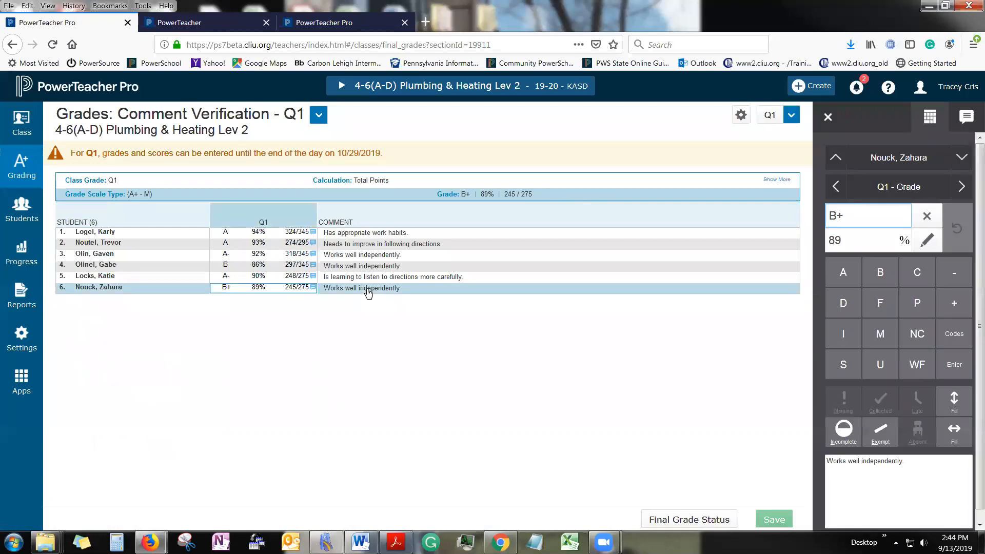
pyautogui.click(346, 234)
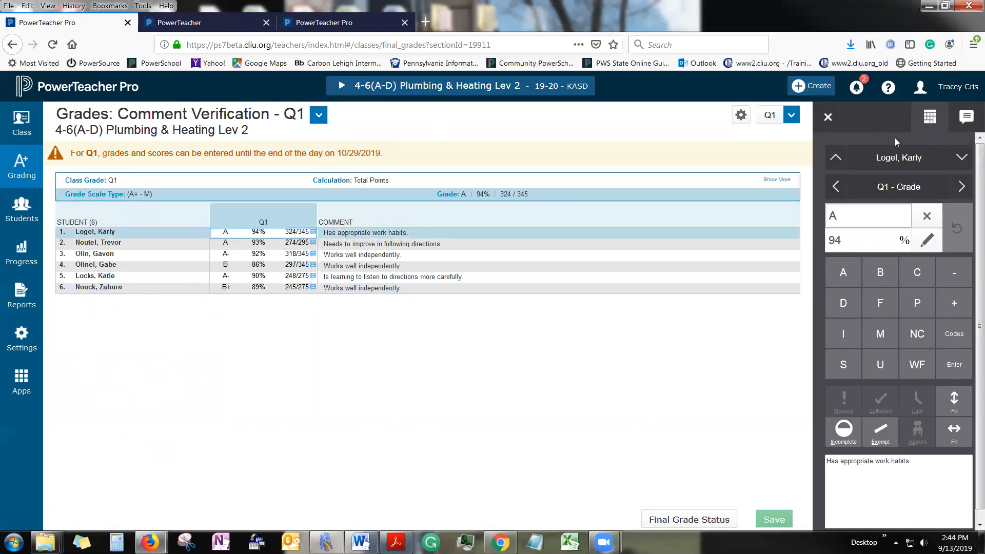
pyautogui.click(965, 120)
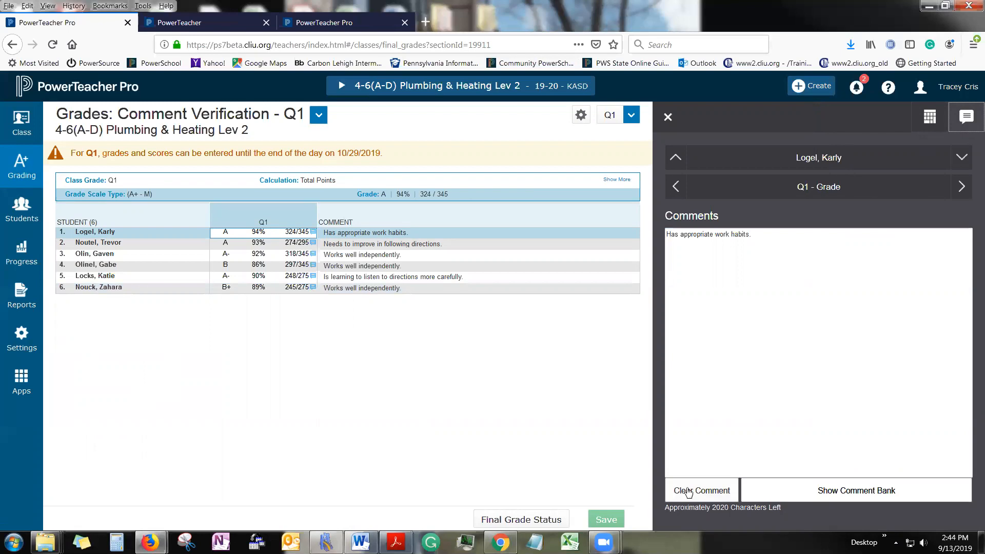
pyautogui.click(758, 236)
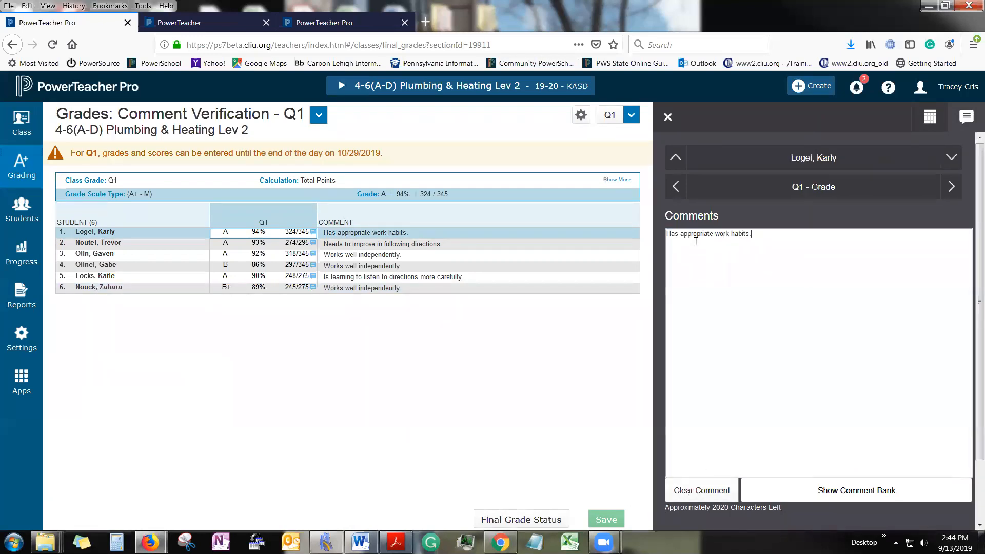
pyautogui.click(707, 492)
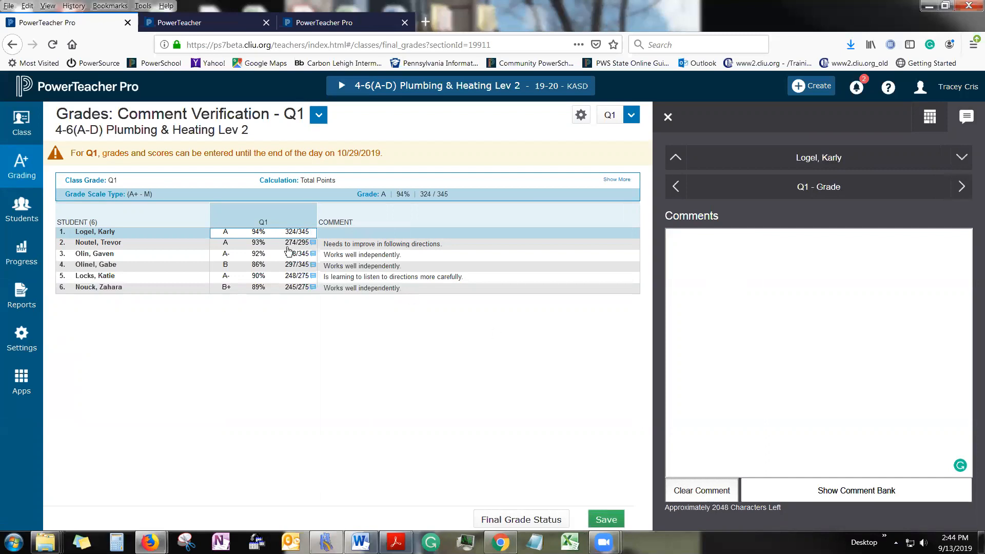
pyautogui.click(273, 242)
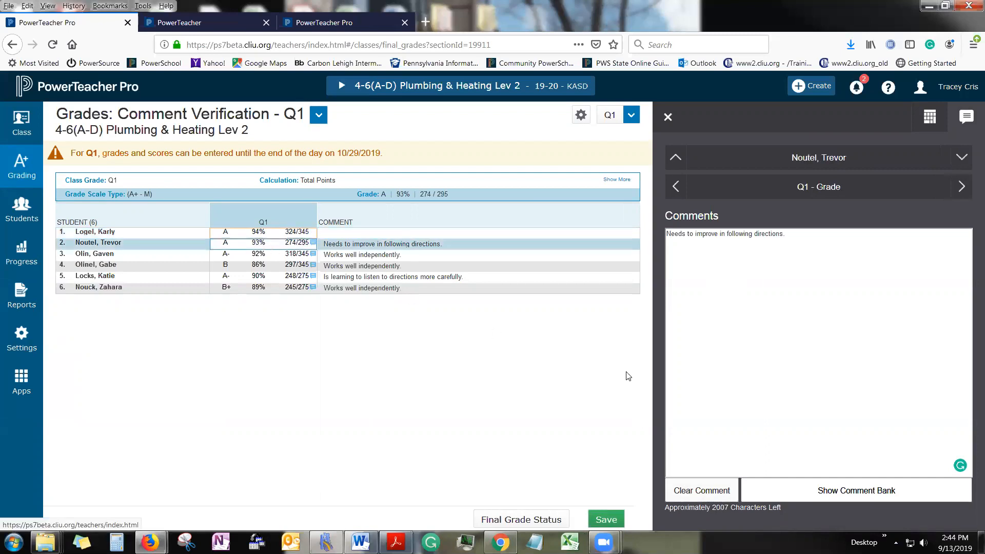
pyautogui.click(688, 491)
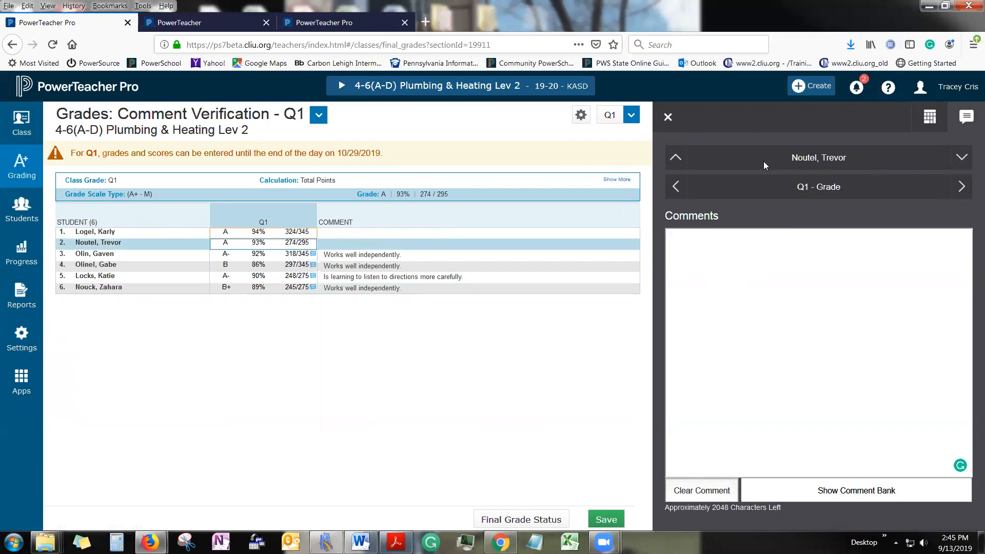
# - Step back and forth through the students' Q1 grade comments, ending on the third student
pyautogui.click(678, 159)
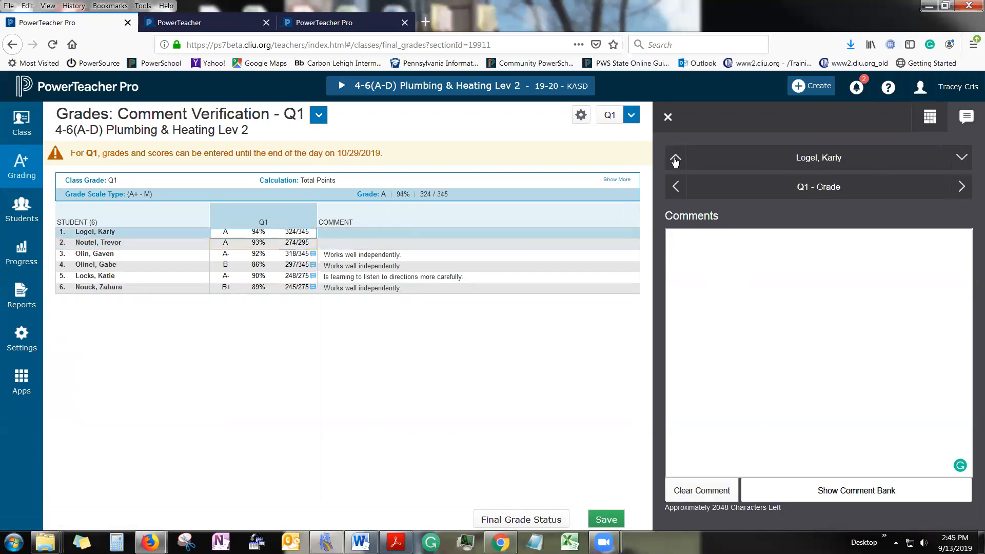
pyautogui.click(965, 163)
pyautogui.click(965, 163)
pyautogui.click(962, 159)
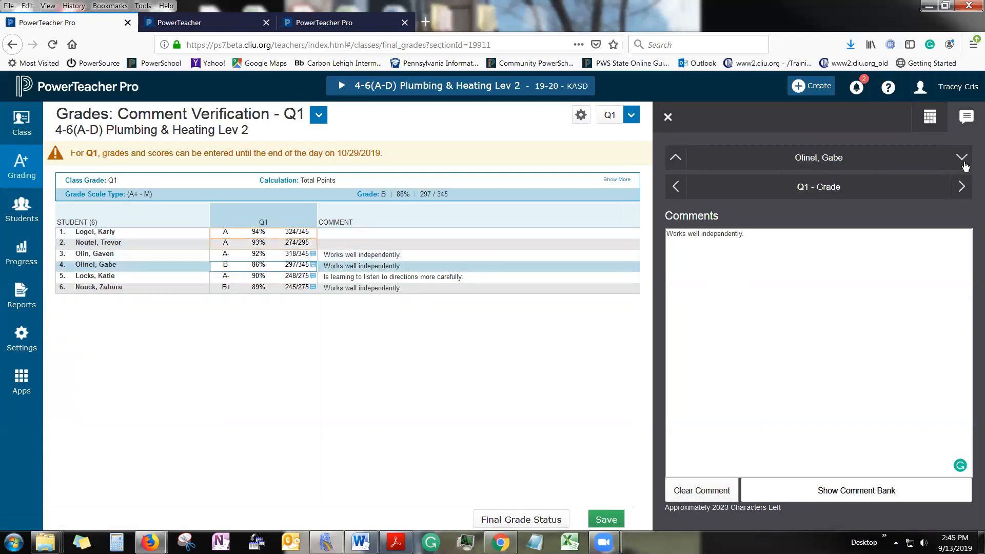
pyautogui.click(675, 158)
pyautogui.click(675, 157)
pyautogui.click(965, 195)
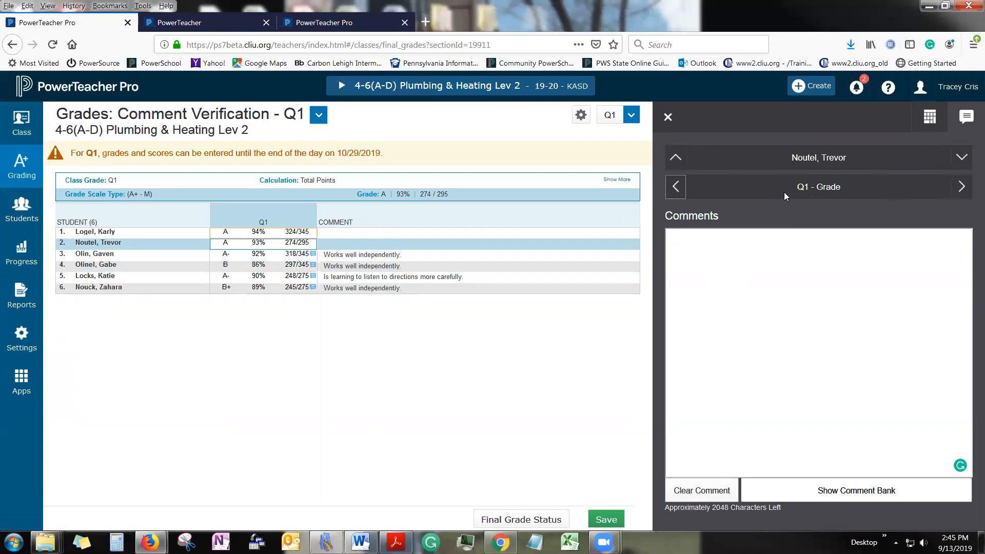
pyautogui.click(258, 259)
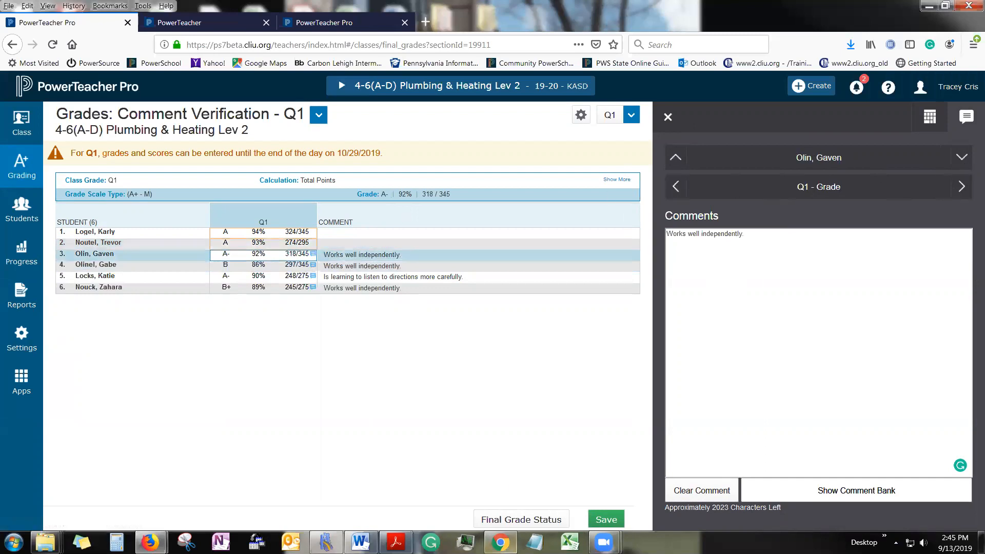
# - Save the comment changes and mark the class's Q1 final grades complete with the comment "Complete TR"
pyautogui.click(605, 519)
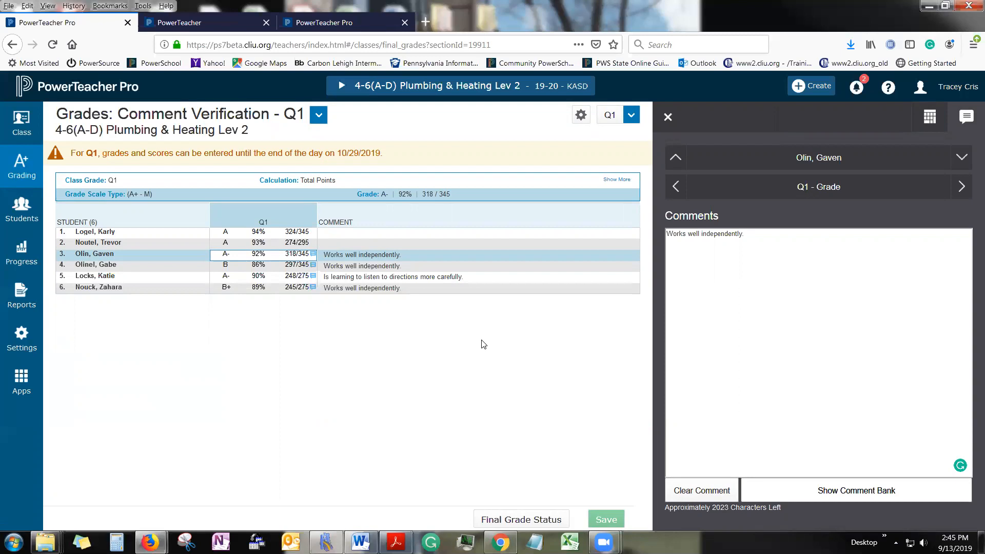
pyautogui.click(667, 118)
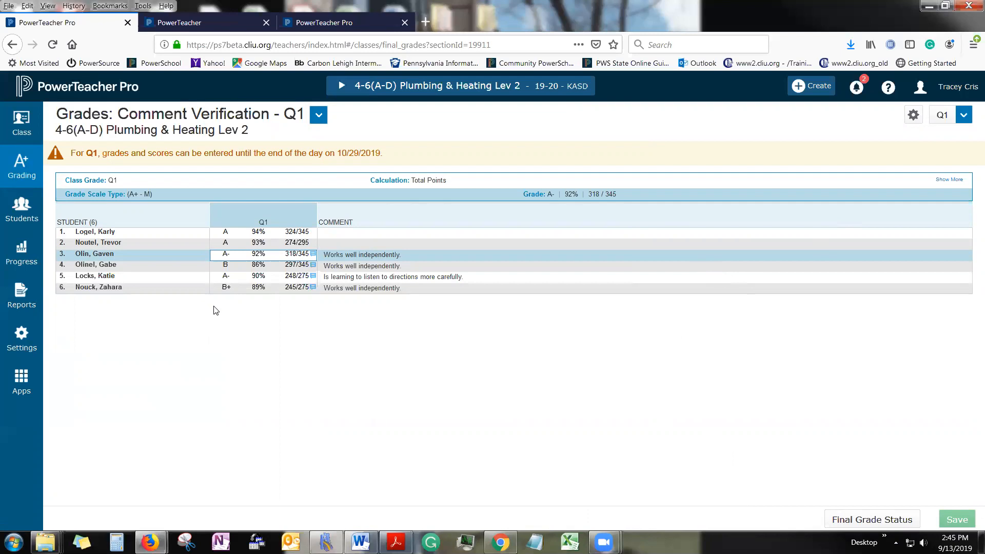
pyautogui.click(854, 523)
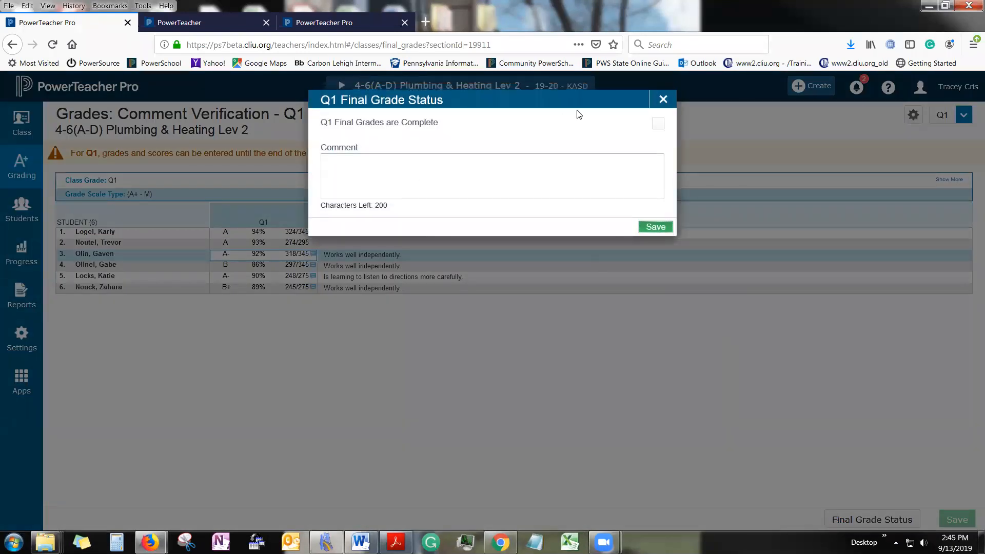
pyautogui.click(658, 125)
pyautogui.click(484, 175)
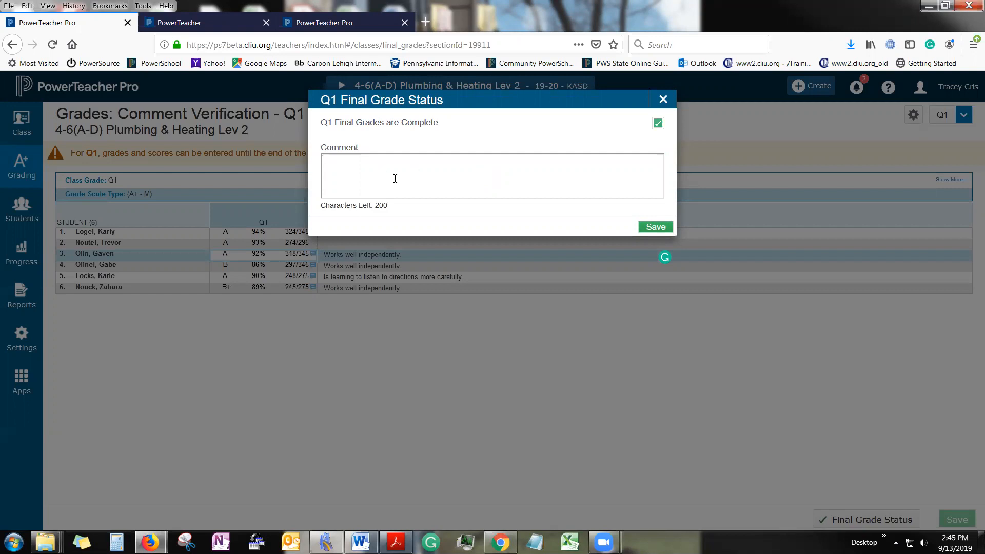
pyautogui.write('Complete TR')
pyautogui.click(656, 228)
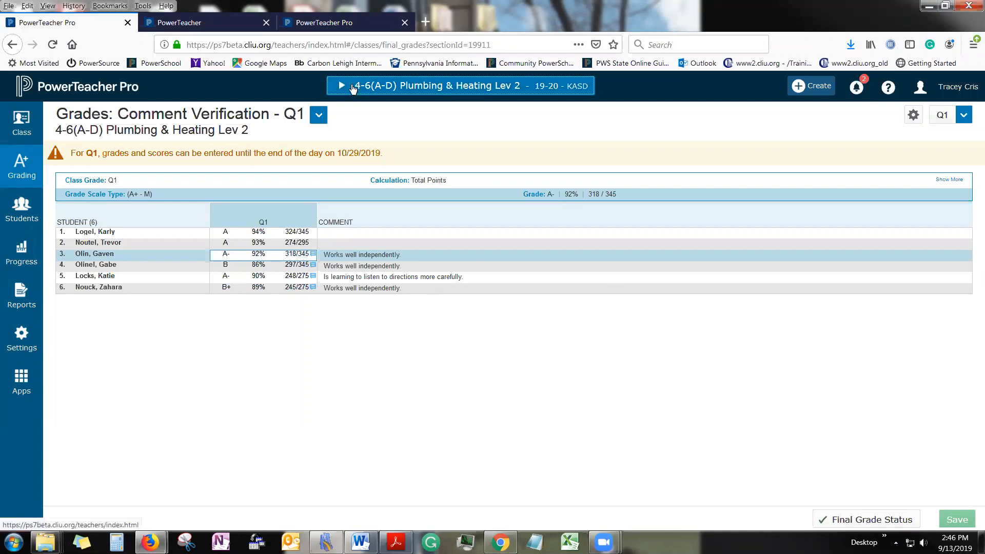
# - Switch to the 1-3(A-D) Plumbing & Heating Lev 1 class and mark its Q1 final grades complete
pyautogui.click(352, 86)
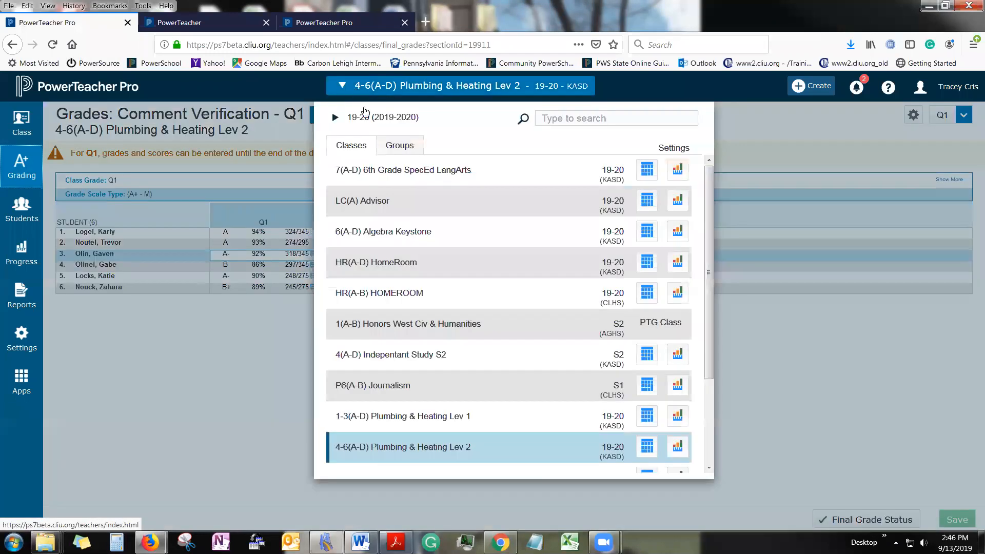
pyautogui.click(374, 427)
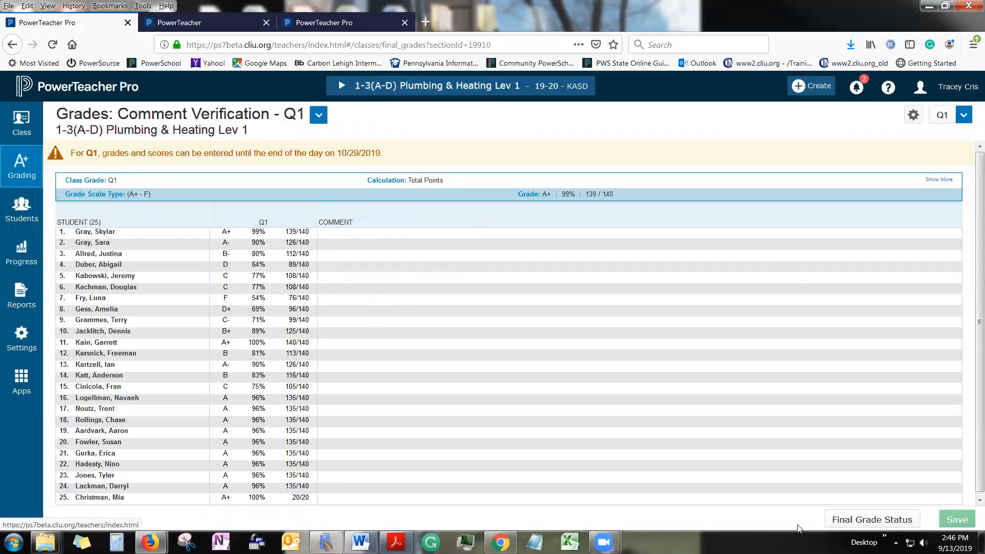
pyautogui.click(832, 518)
pyautogui.click(658, 123)
pyautogui.click(656, 227)
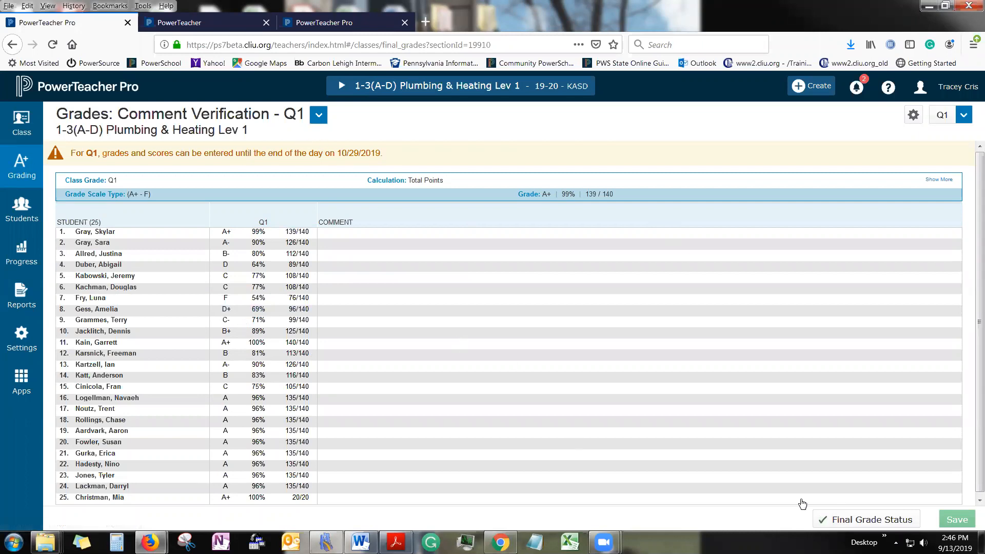
# - Open the Traditional grades page and check the Q1 final grade status of the 4-6(A-D) Plumbing & Heating Lev 2 class
pyautogui.click(16, 171)
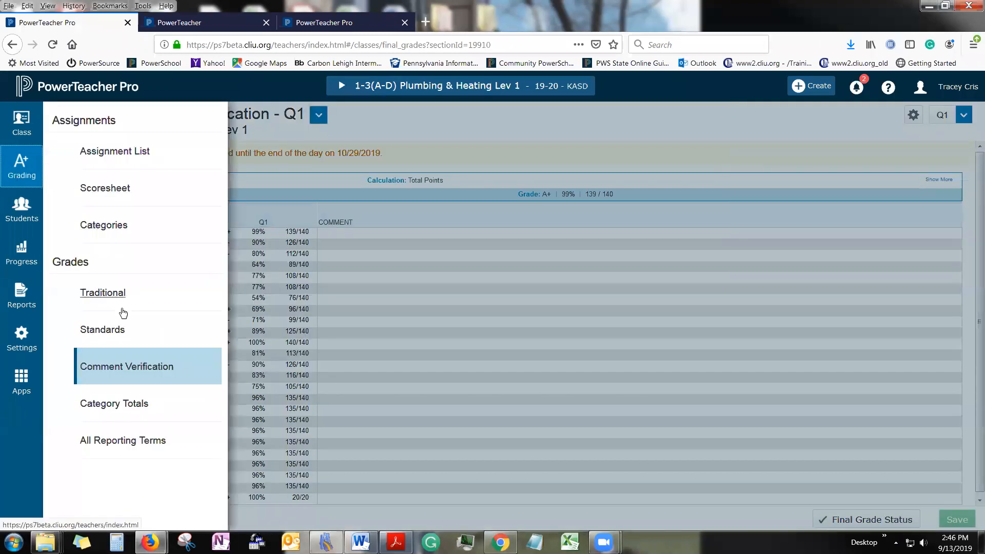
pyautogui.click(93, 295)
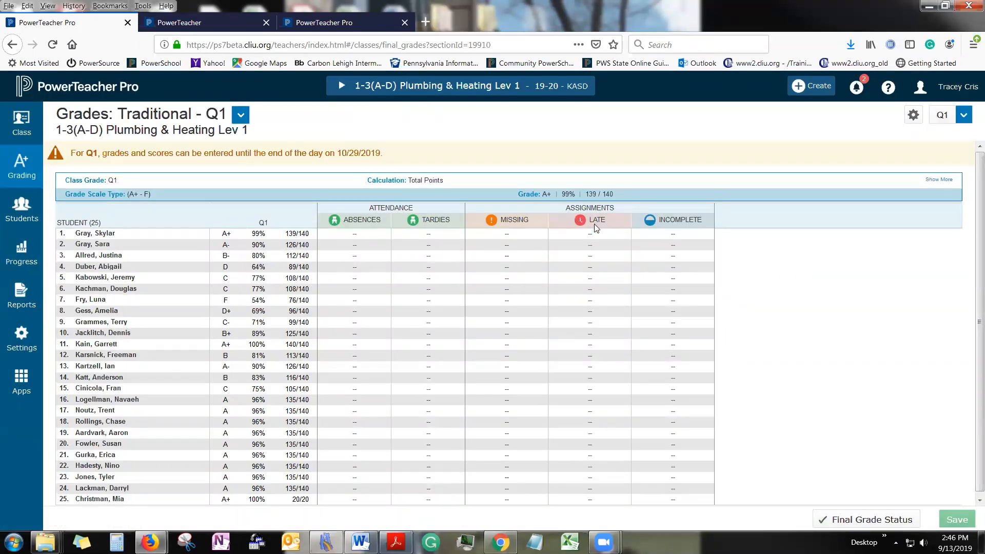
pyautogui.click(420, 88)
pyautogui.click(419, 447)
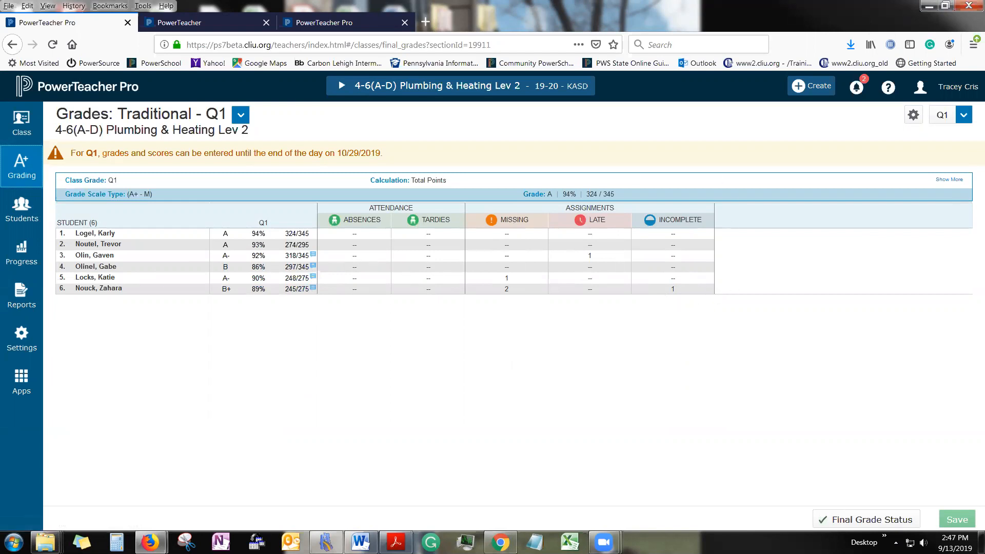
pyautogui.click(866, 520)
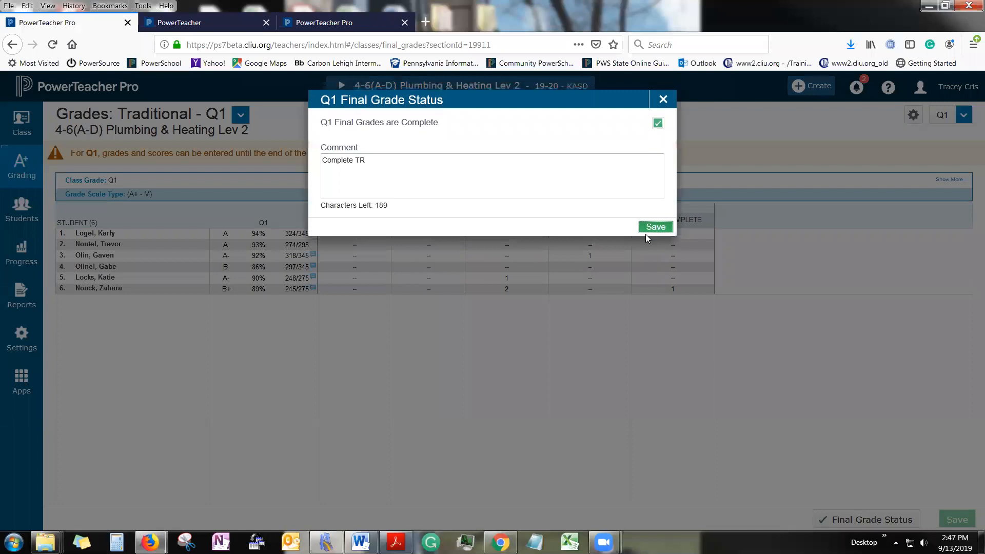
pyautogui.click(669, 103)
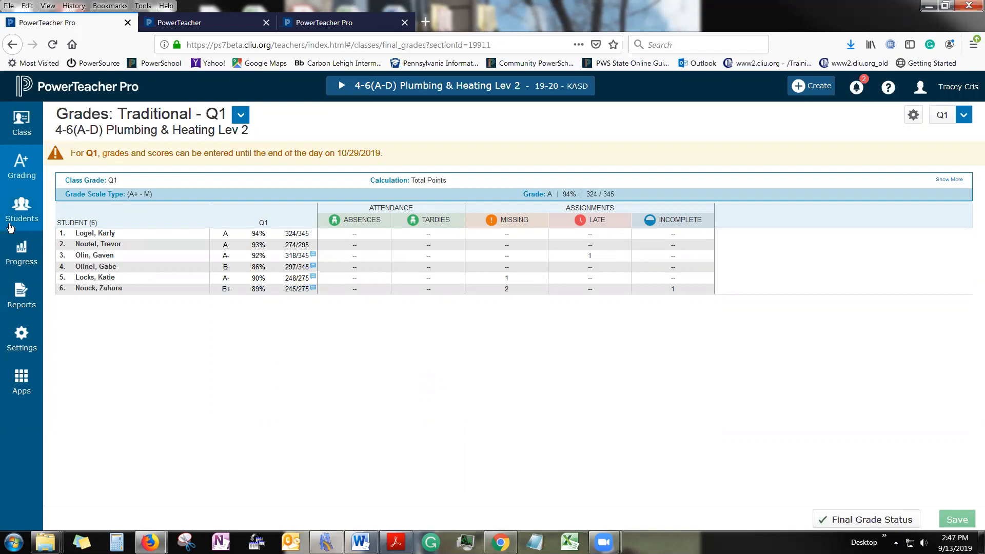
# - View the Category Totals page, and display the All Reporting Terms page with 6 columns per page
pyautogui.click(27, 176)
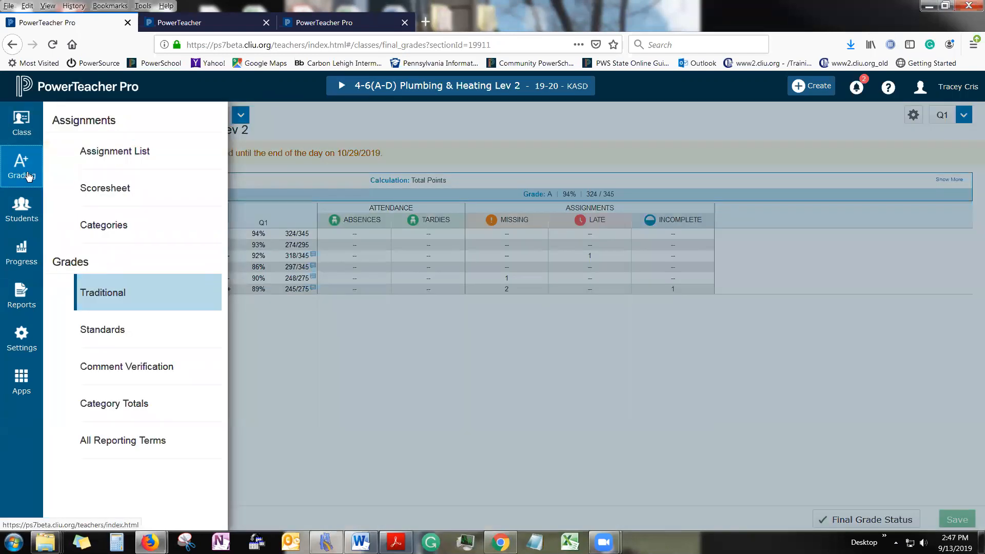
pyautogui.click(104, 405)
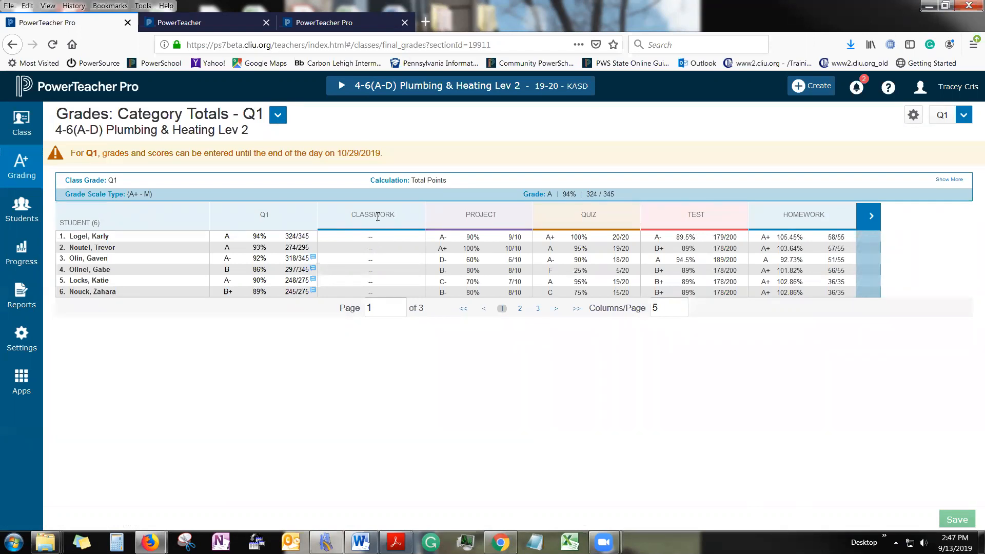
pyautogui.click(18, 180)
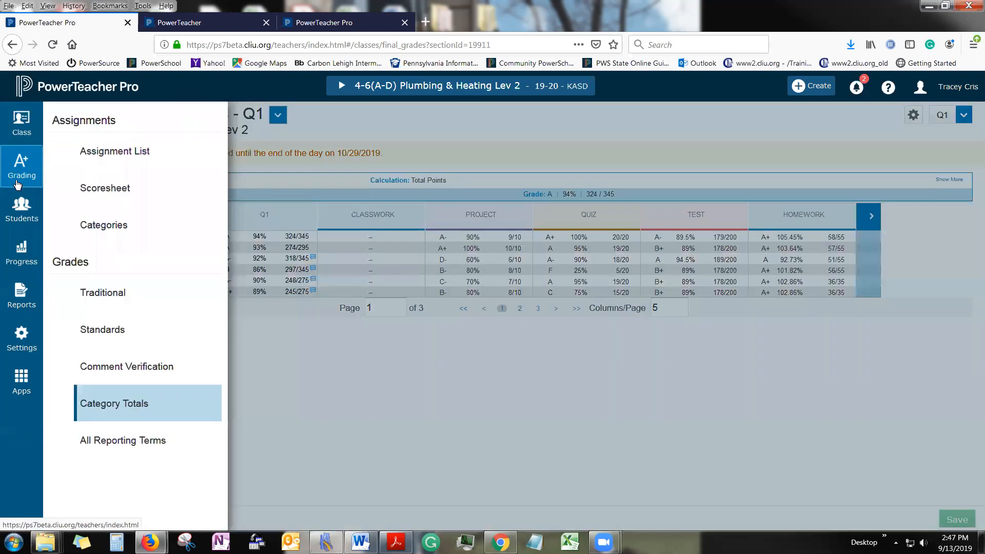
pyautogui.click(101, 446)
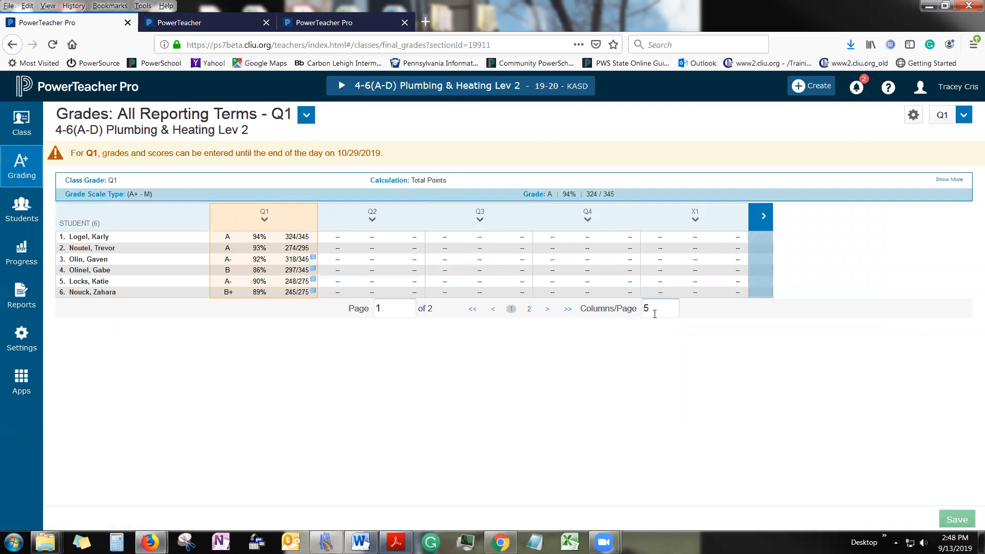
pyautogui.doubleClick(654, 311)
pyautogui.write('6')
pyautogui.press('Return')
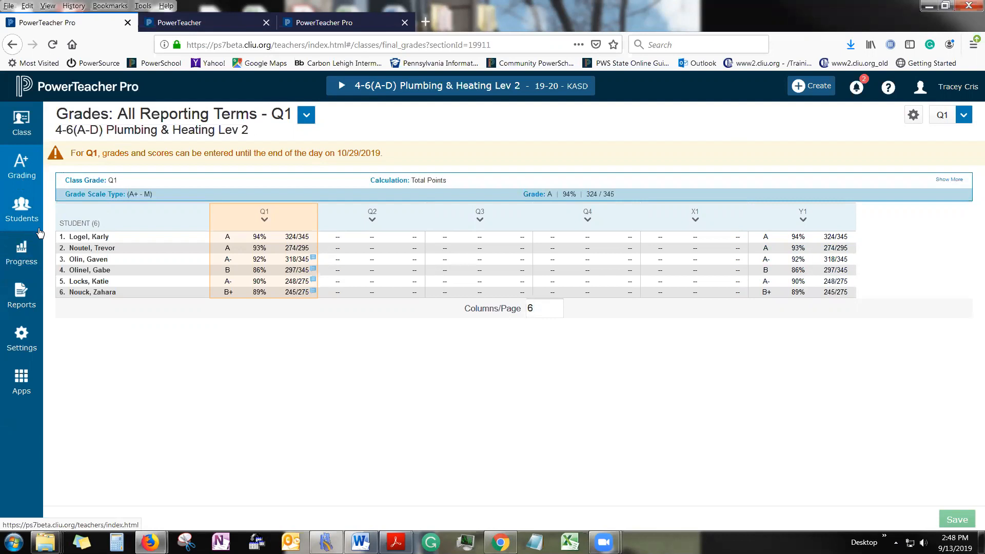
# - Return to the Scoresheet and open the first student's Assignments page
pyautogui.click(21, 213)
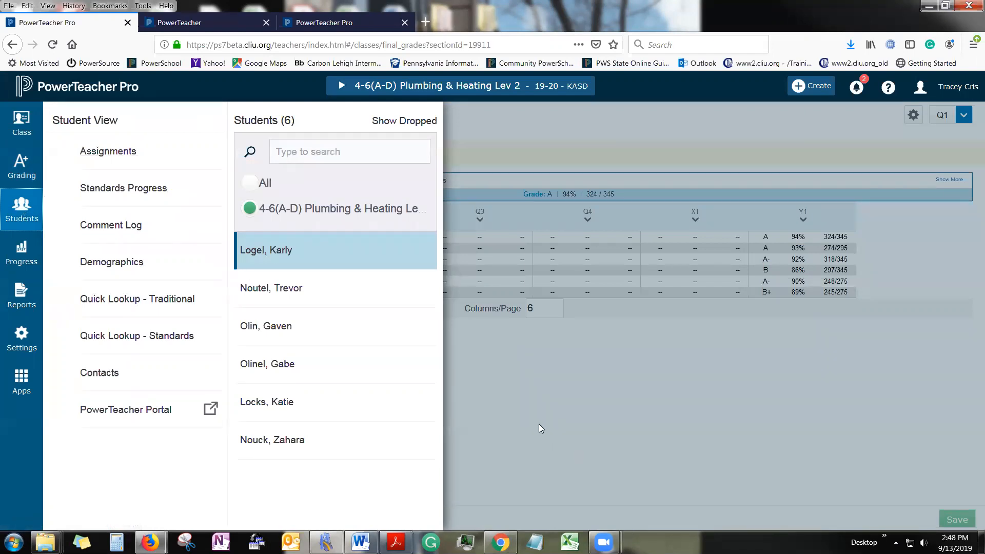
pyautogui.click(535, 421)
pyautogui.click(30, 174)
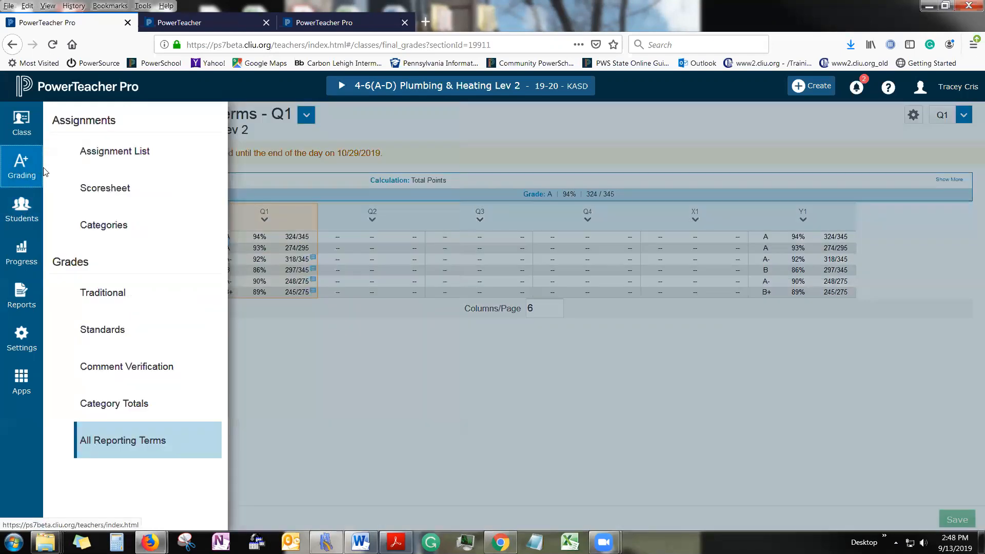
pyautogui.click(105, 188)
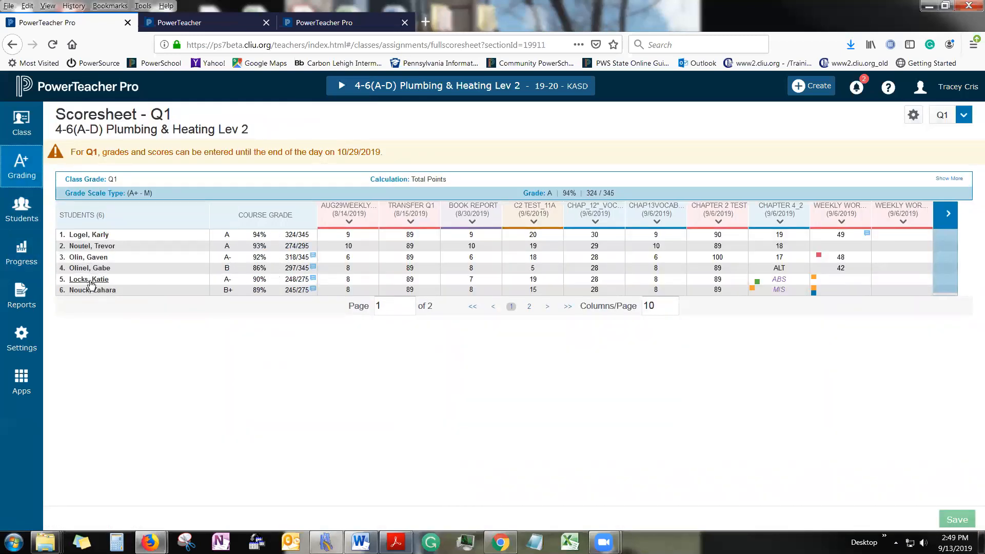
pyautogui.click(88, 237)
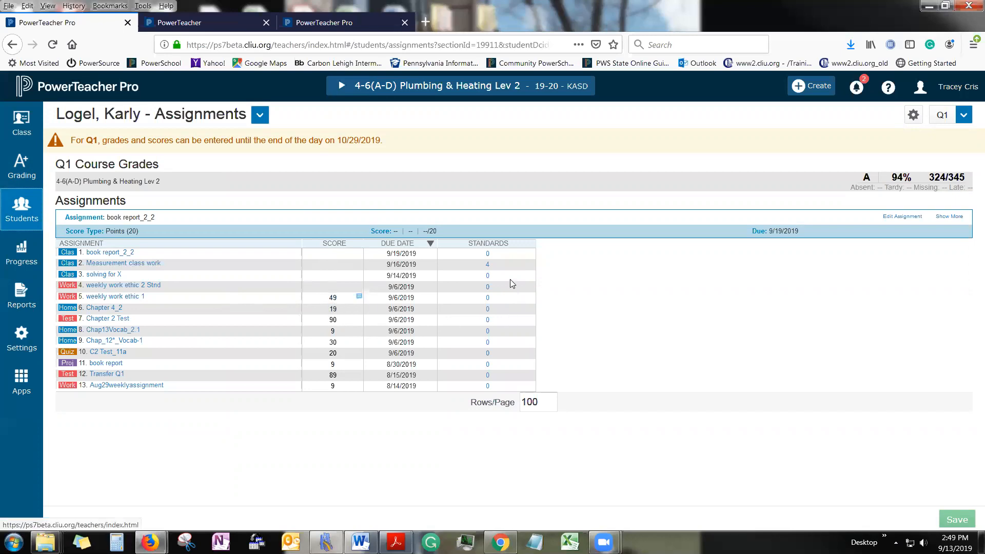
# - Sort the first student's assignment list by standards in both directions, and by due date from earliest to latest
pyautogui.click(490, 245)
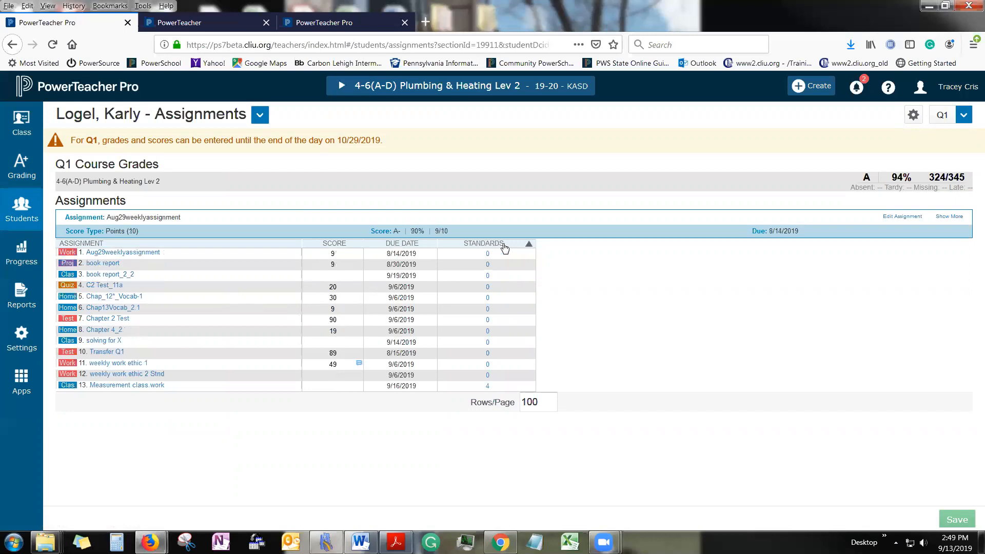
pyautogui.click(510, 245)
pyautogui.click(409, 244)
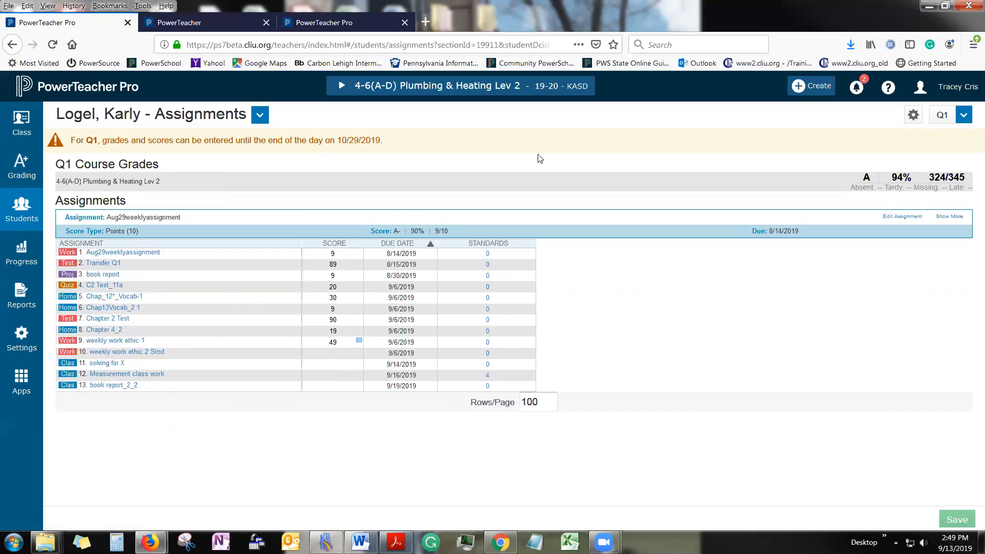
# - Override the first student's Q1 course grade with I and save it
pyautogui.click(867, 179)
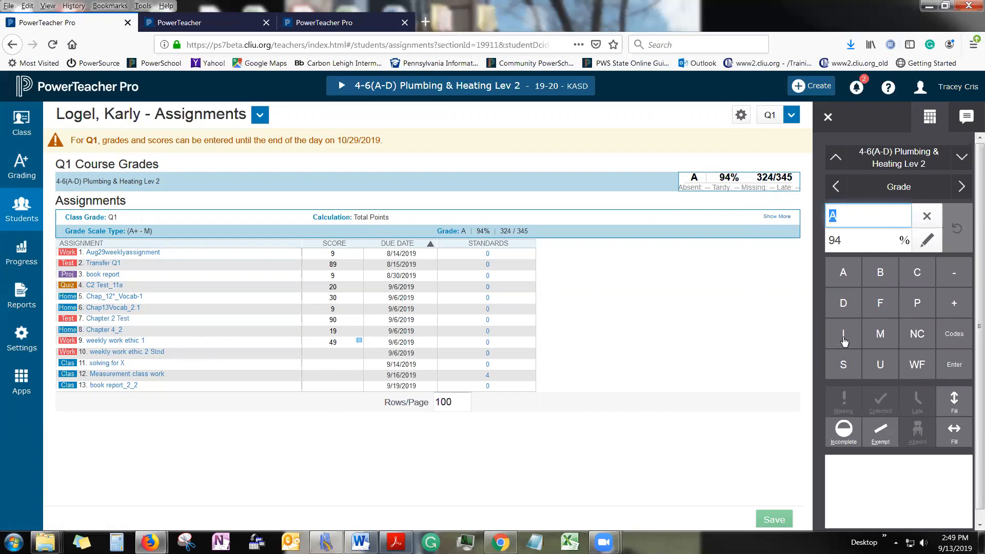
pyautogui.click(843, 341)
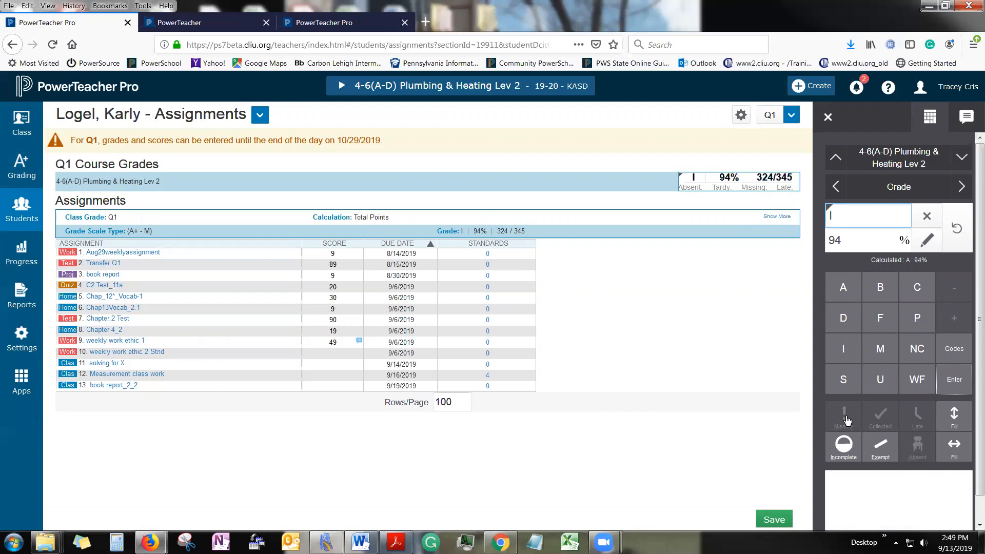
pyautogui.click(774, 519)
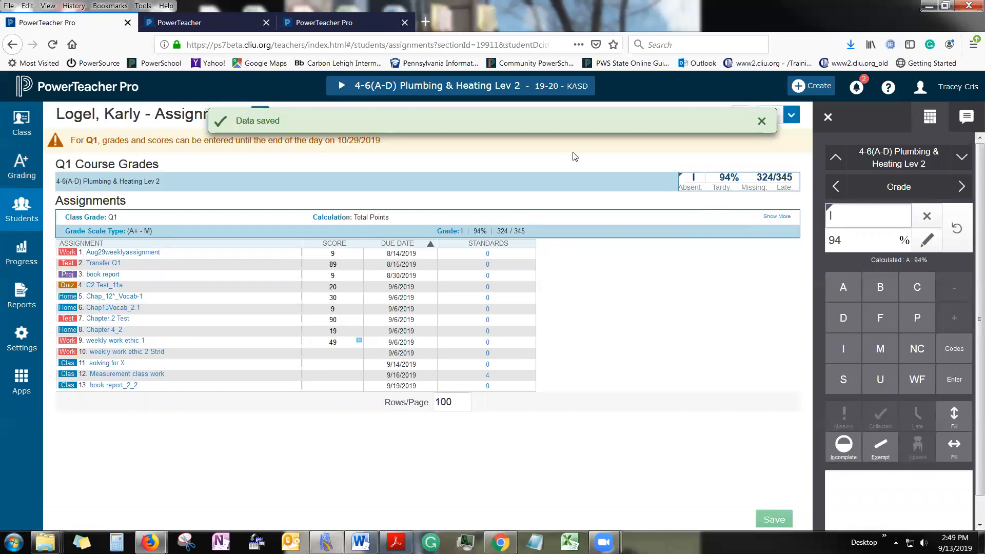
# - Open the class scoresheet and save a score of 49 for the first student on weekly work ethic 2 Stnd
pyautogui.click(25, 205)
pyautogui.click(23, 173)
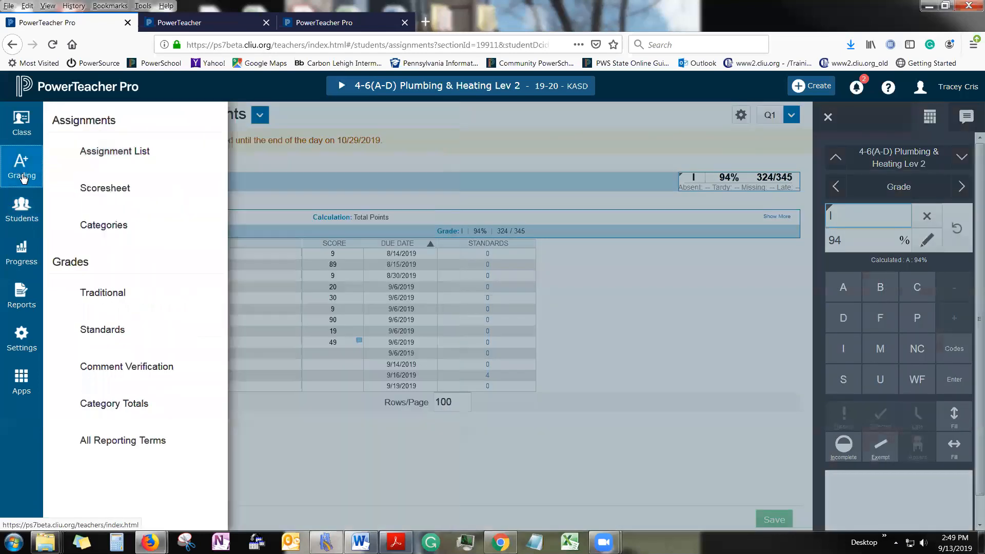
pyautogui.click(108, 189)
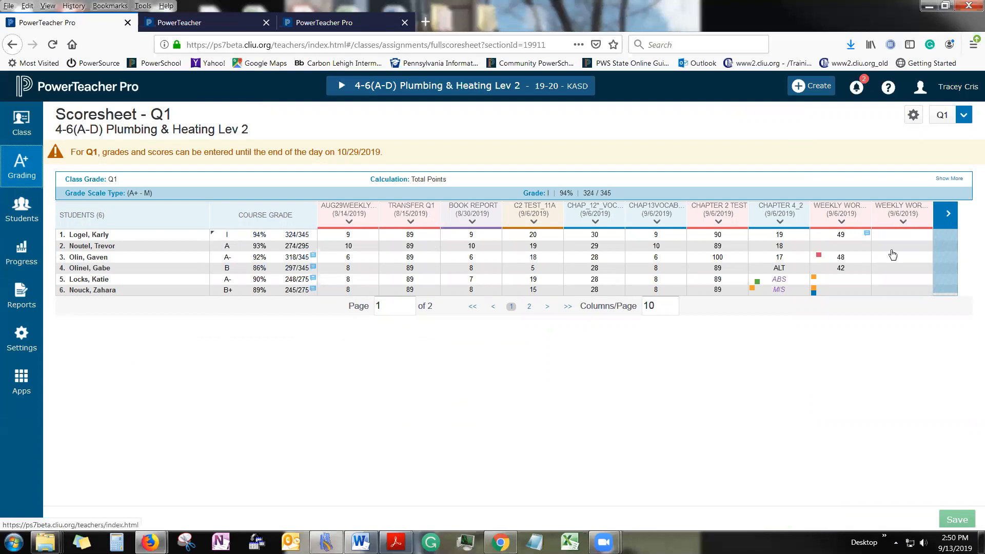
pyautogui.click(899, 236)
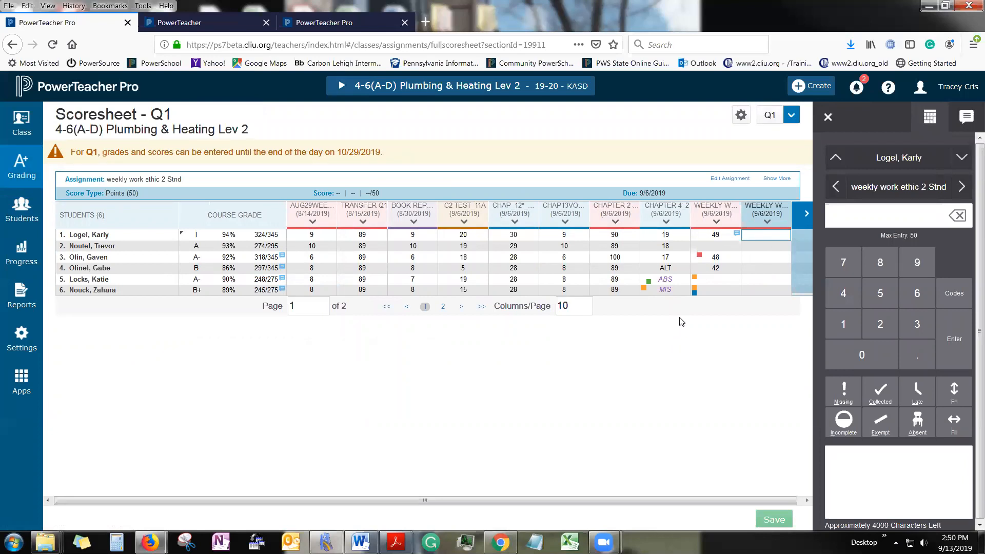
pyautogui.write('49')
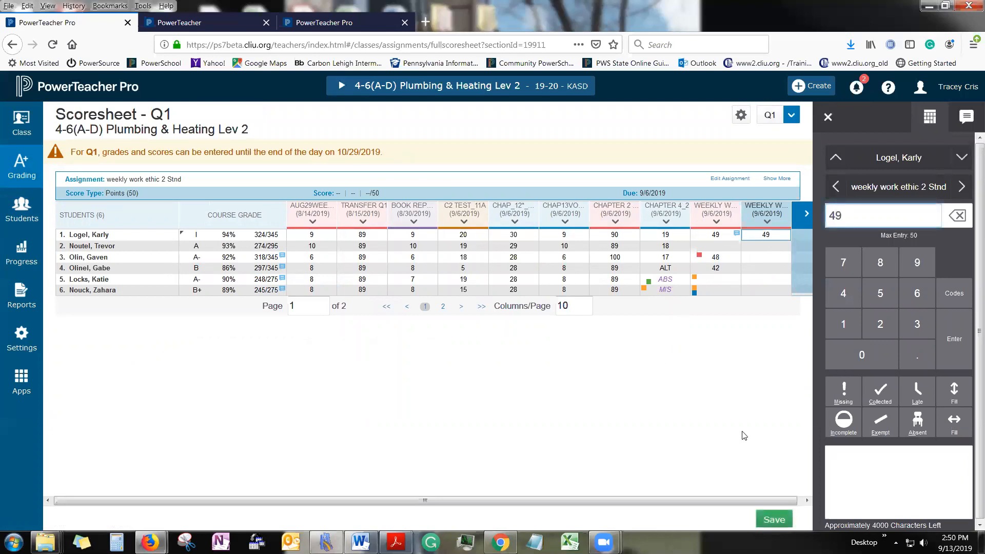
pyautogui.click(765, 519)
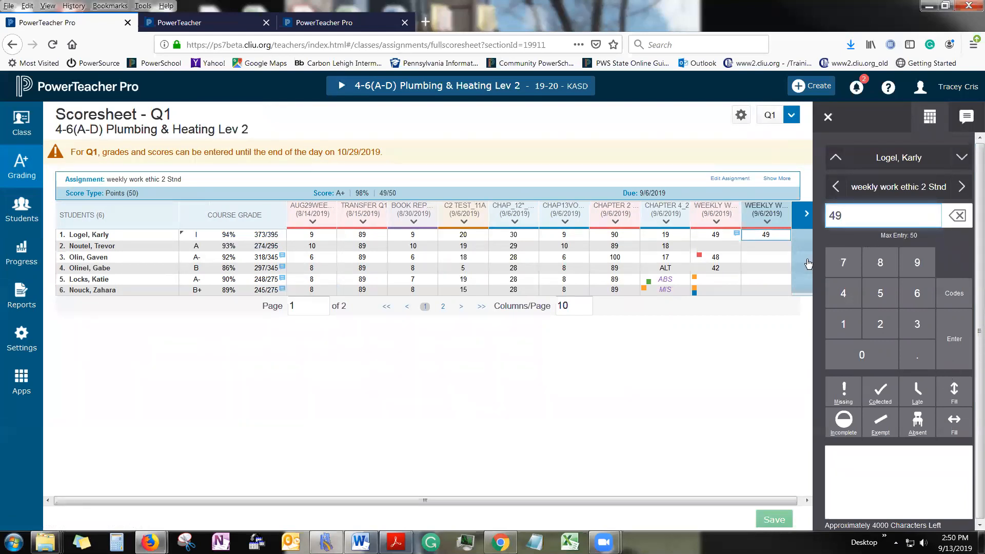
# - Revert the first student's overridden course grade to the calculated one, and save a score of 35 for weekly work ethic 2 Stnd
pyautogui.click(210, 237)
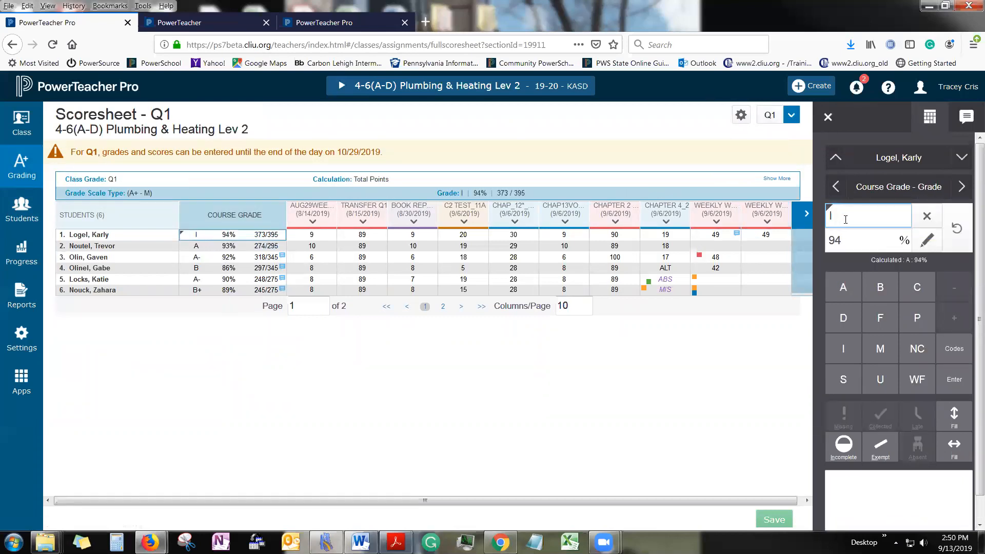
pyautogui.click(957, 228)
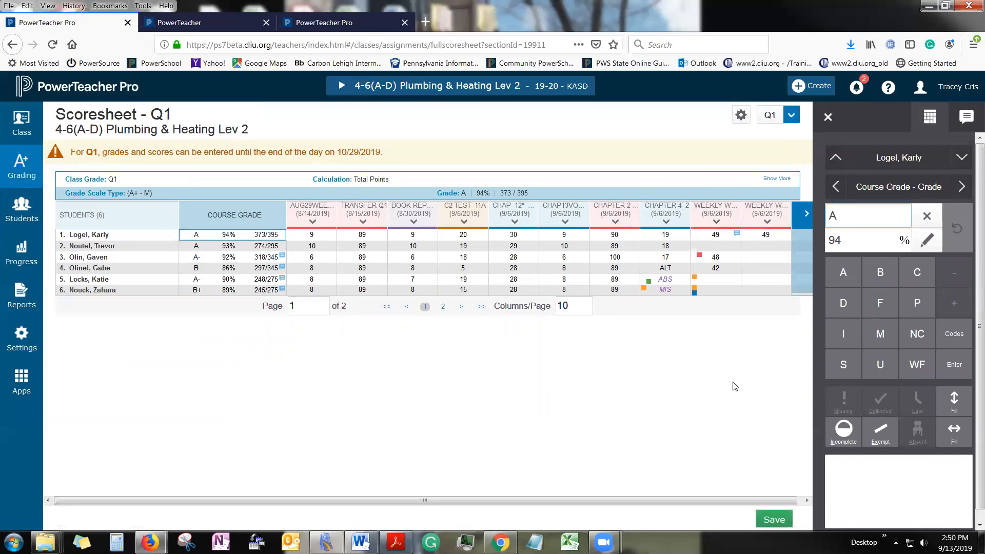
pyautogui.click(762, 238)
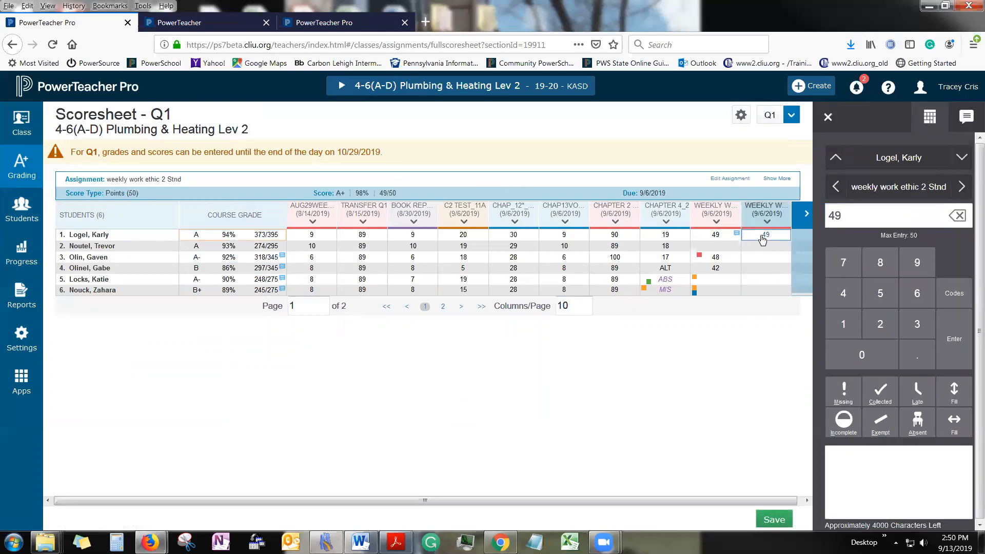
pyautogui.click(957, 215)
pyautogui.click(917, 323)
pyautogui.click(880, 293)
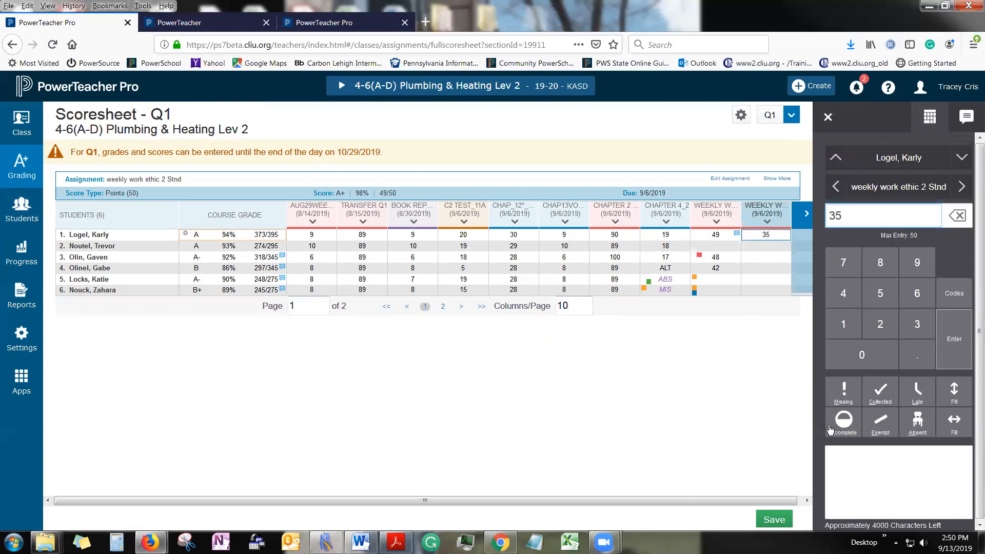
pyautogui.click(773, 520)
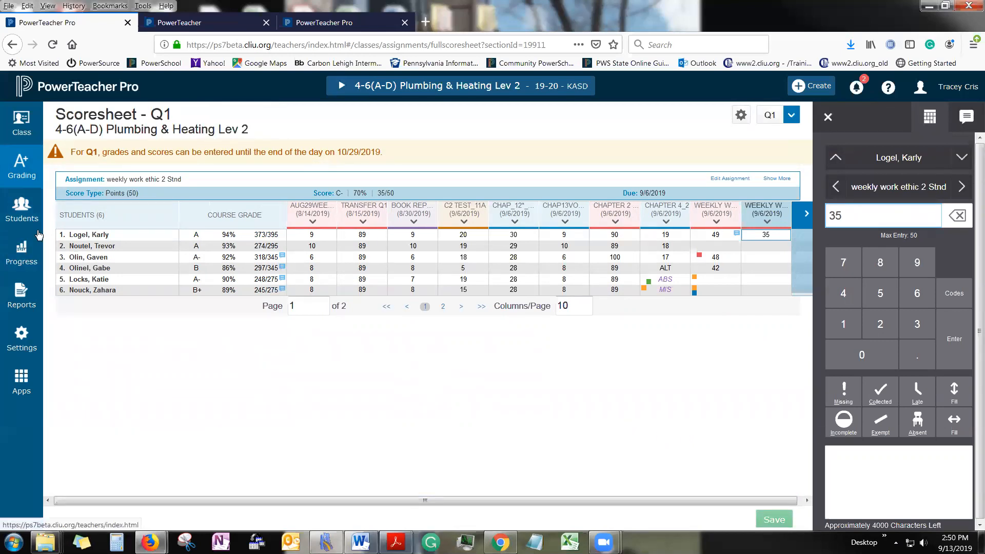
# - Open the first student's assignments page to review the Q1 course grade and scores
pyautogui.click(22, 210)
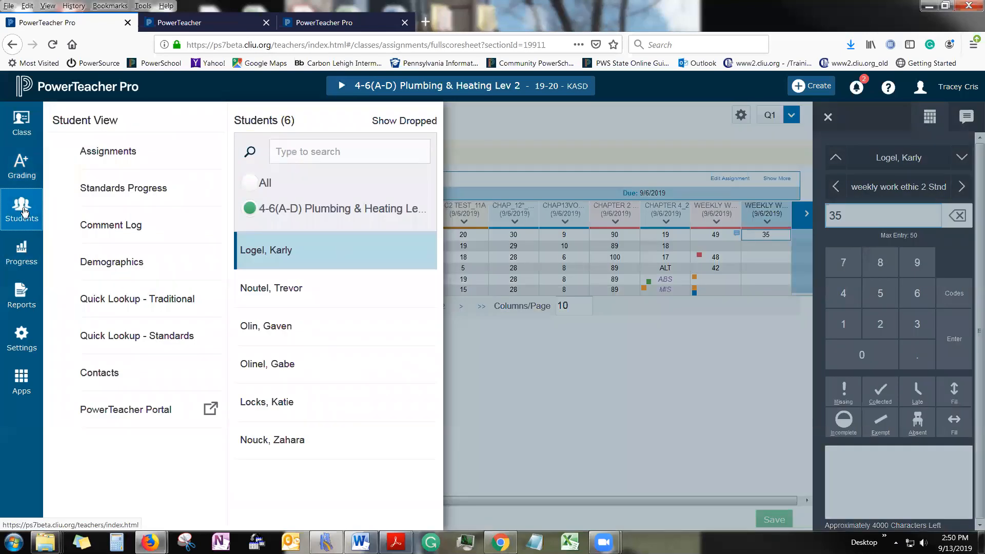
pyautogui.click(637, 424)
pyautogui.click(81, 239)
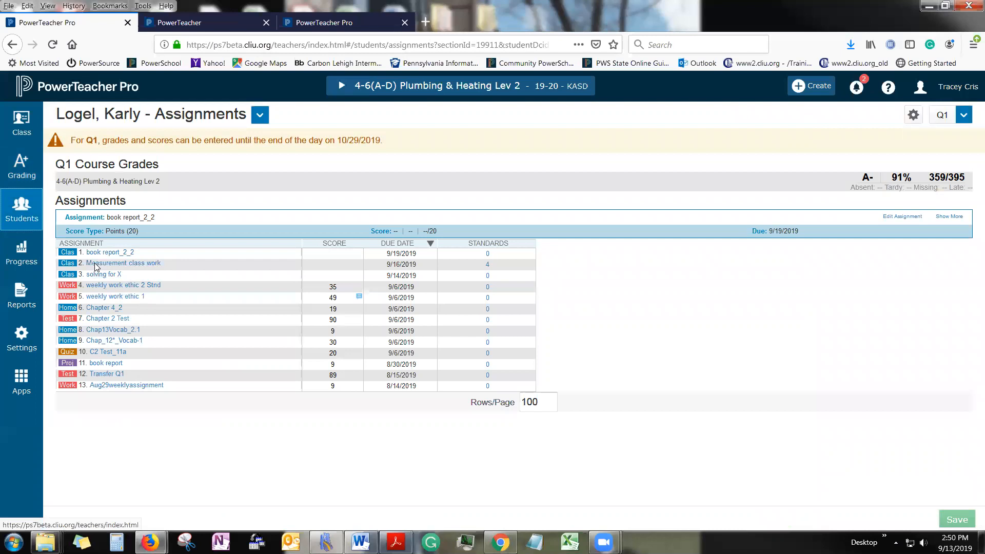
# - View the student's Comment Log and Demographics pages
pyautogui.click(155, 121)
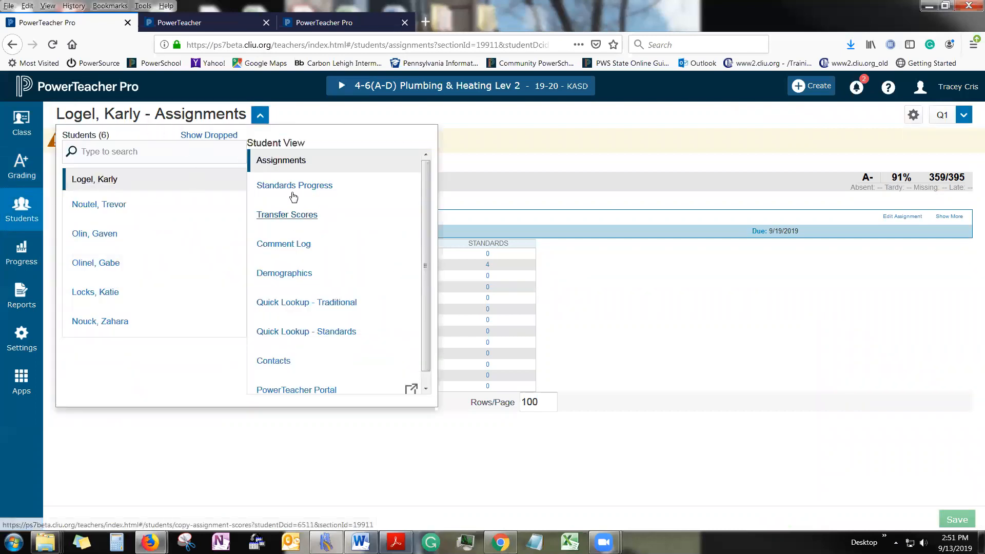
pyautogui.click(286, 245)
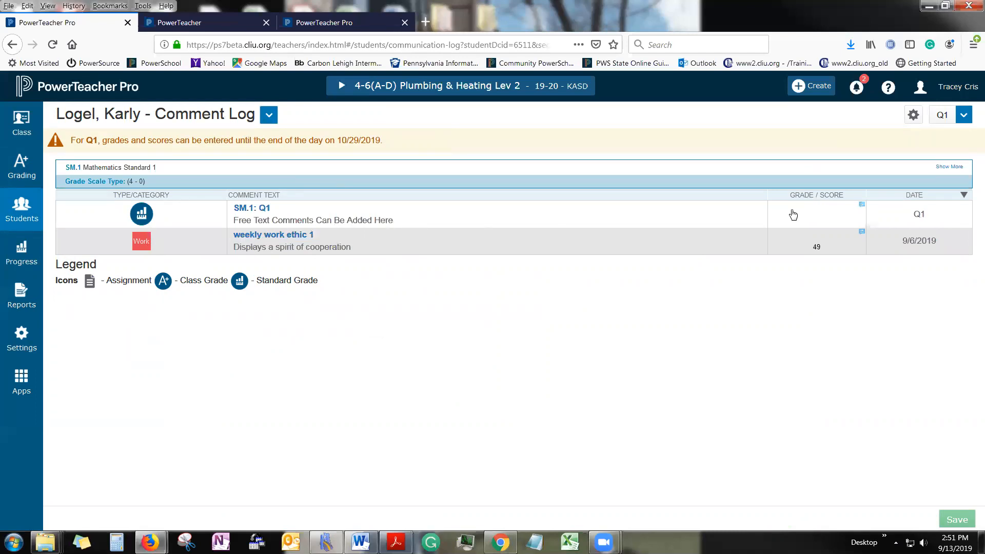
pyautogui.click(220, 121)
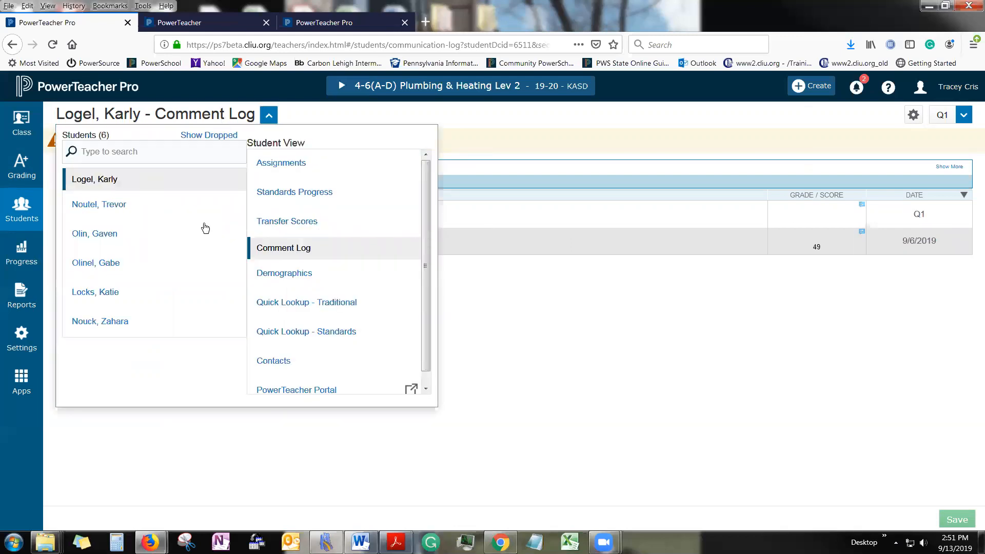
pyautogui.click(272, 273)
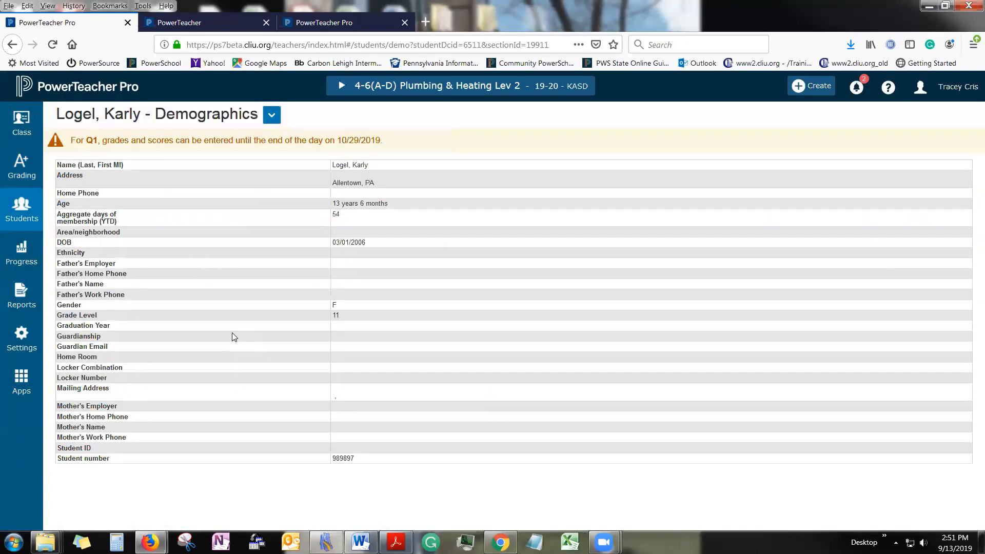
# - Open the student's Quick Lookup - Traditional view and examine the attendance, term grades and code legend
pyautogui.click(200, 116)
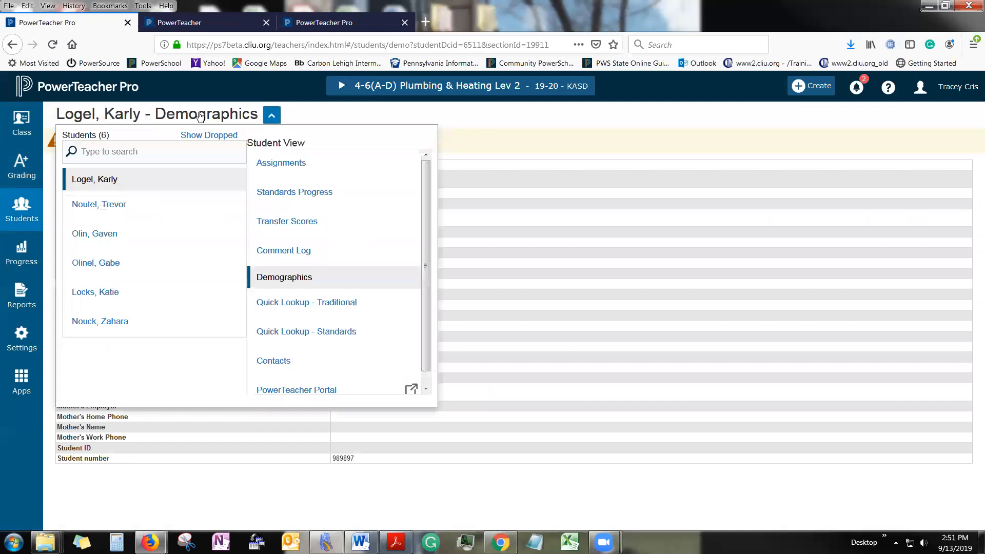
pyautogui.click(295, 304)
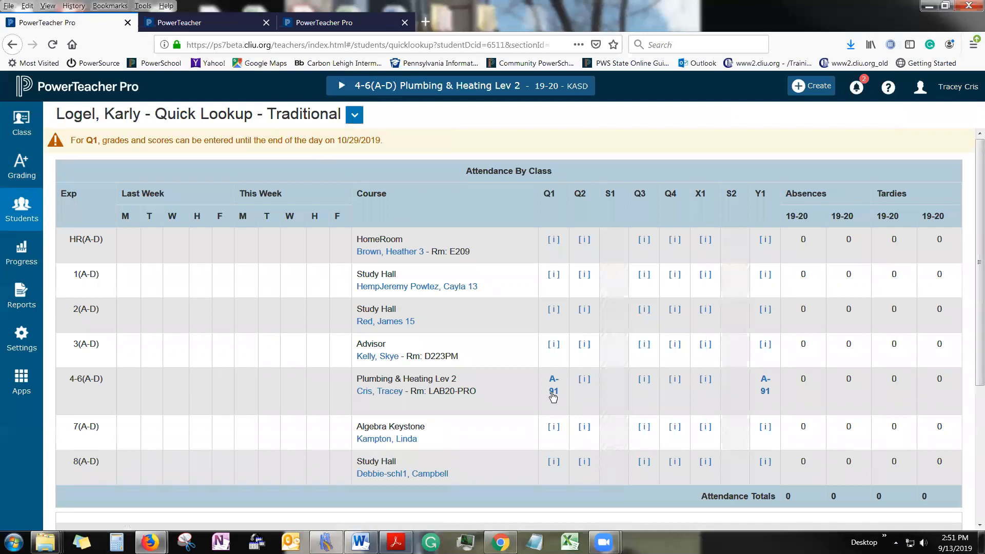
pyautogui.scroll(-3, 545, 379)
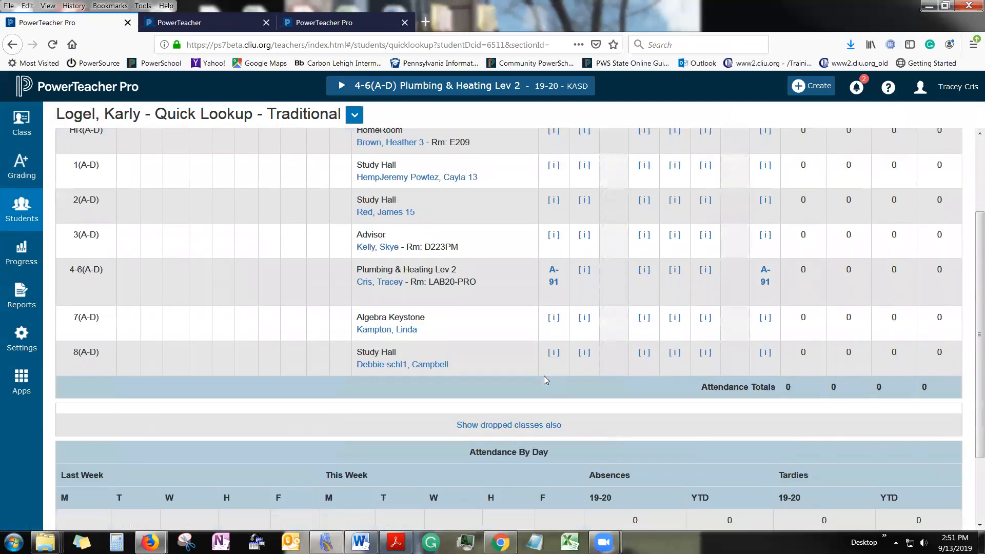
pyautogui.scroll(-2, 544, 379)
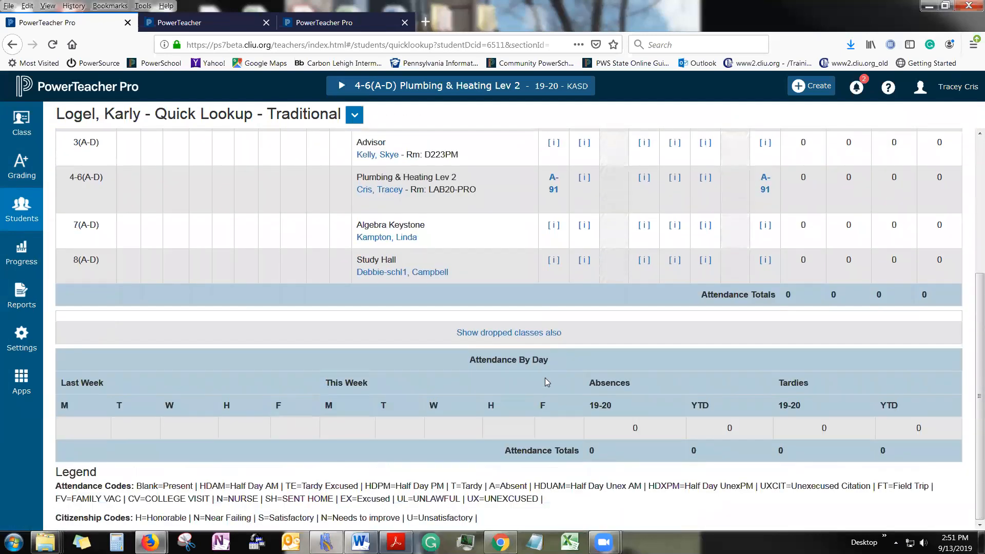
pyautogui.scroll(5, 541, 377)
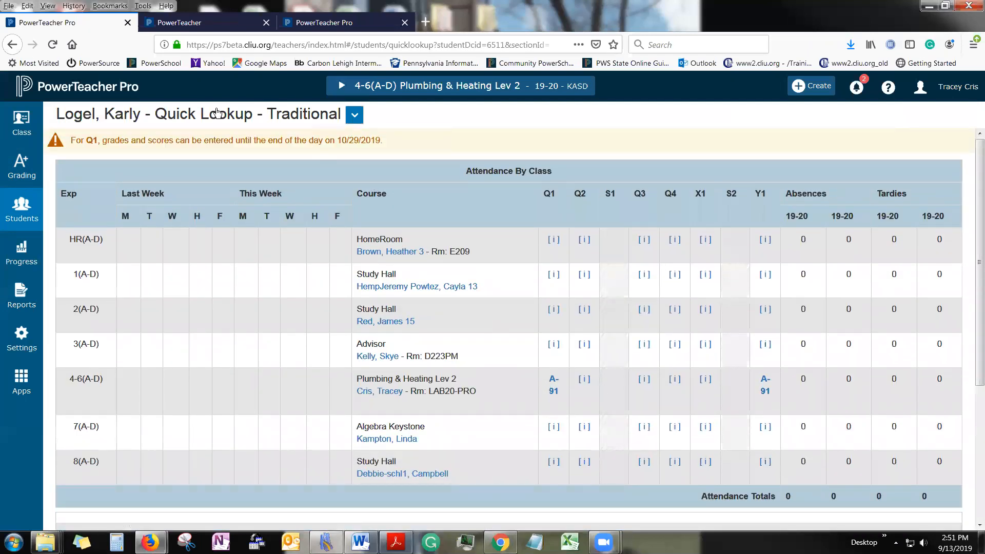
# - Open the student's Quick Lookup - Standards view and expand all classes to show their standards grades
pyautogui.click(220, 122)
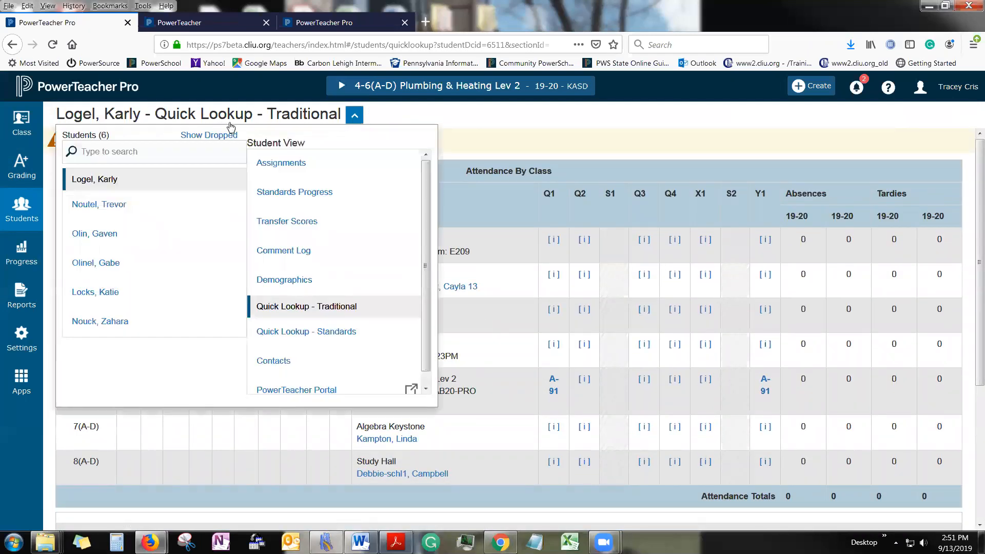
pyautogui.click(336, 332)
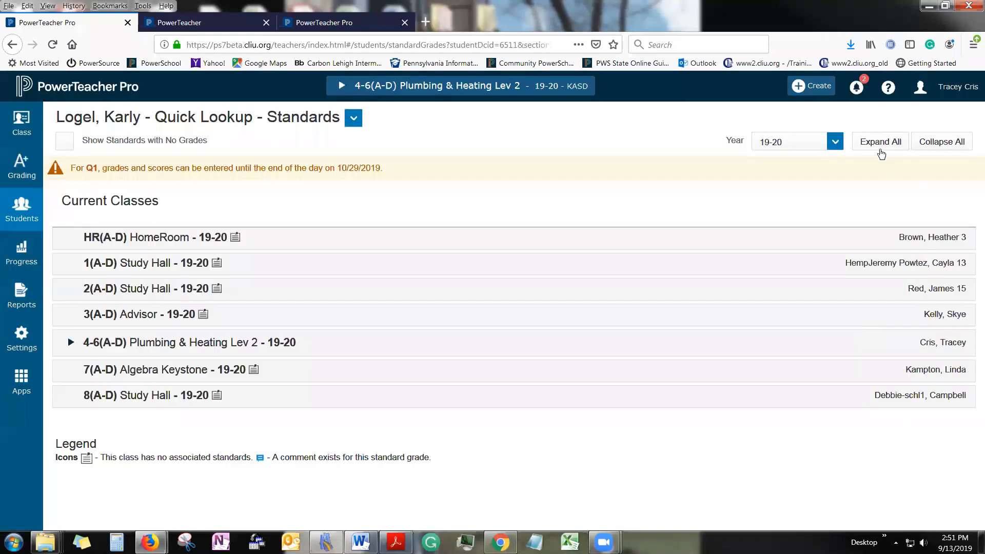
pyautogui.click(880, 144)
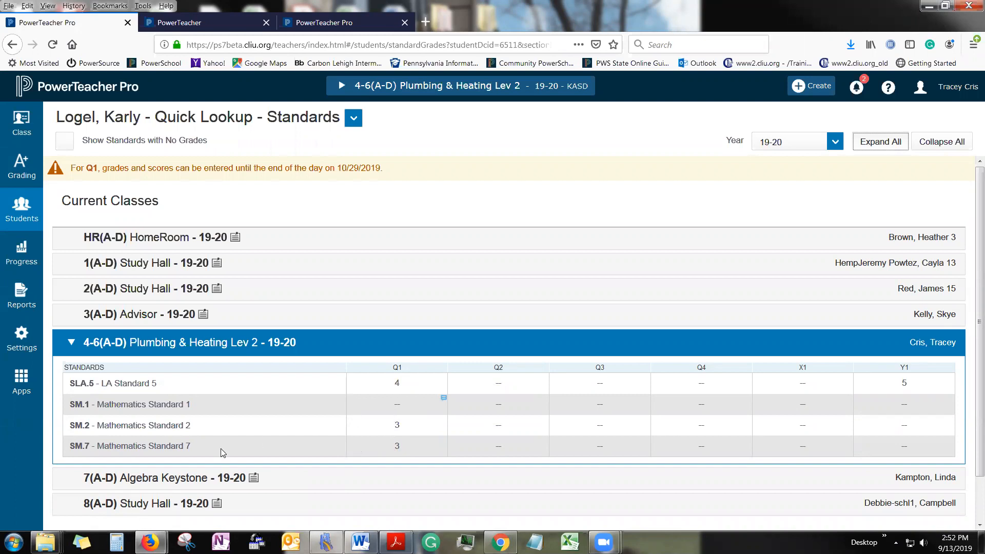
# - Open the student's Standards Progress page and the SM.1 Mathematics Standard 1 details, selecting its Q1 standard grade
pyautogui.click(198, 116)
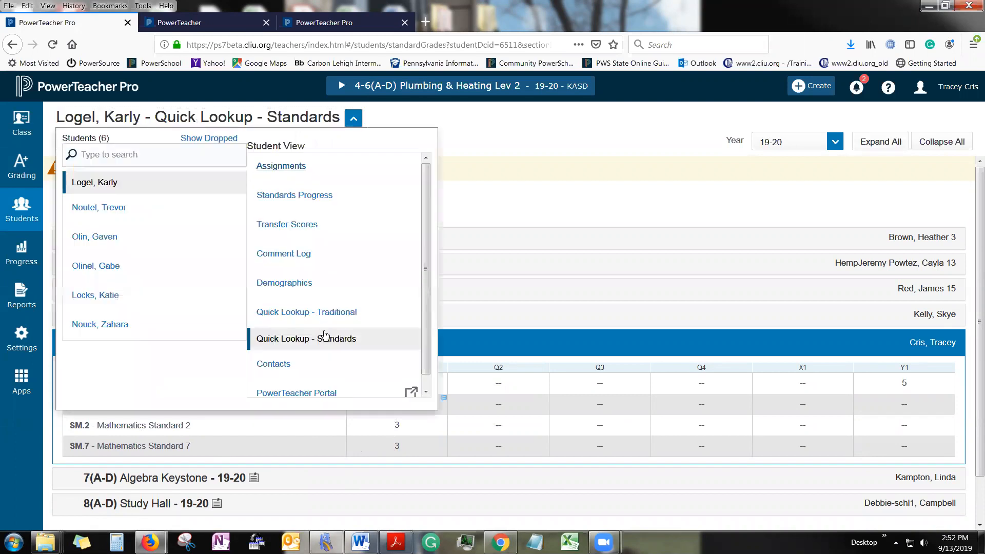
pyautogui.scroll(-1, 427, 309)
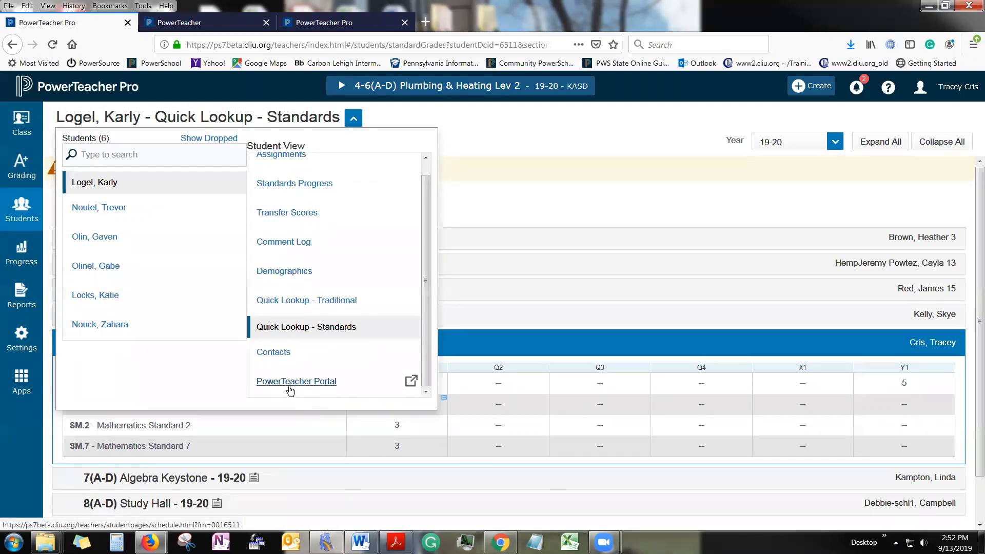
pyautogui.scroll(1, 425, 268)
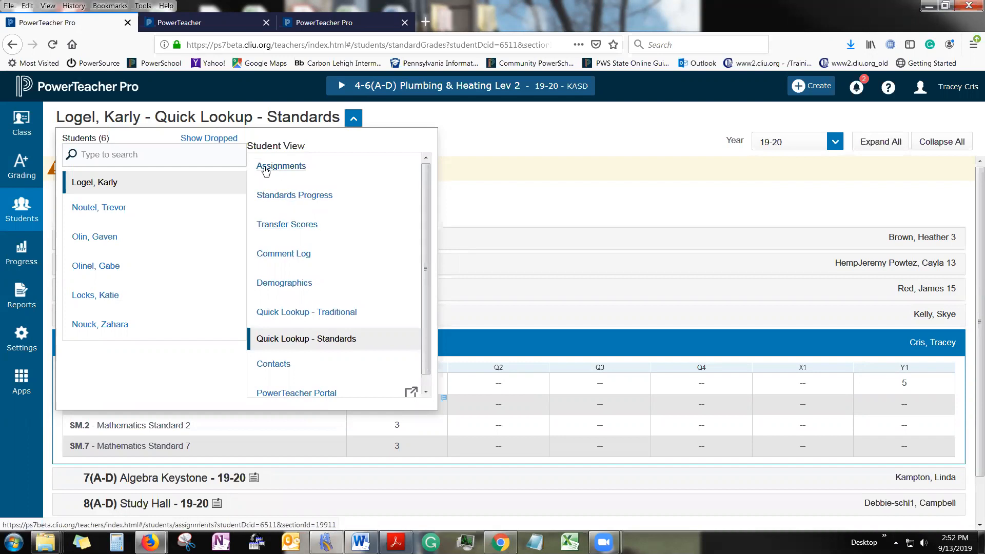
pyautogui.click(275, 207)
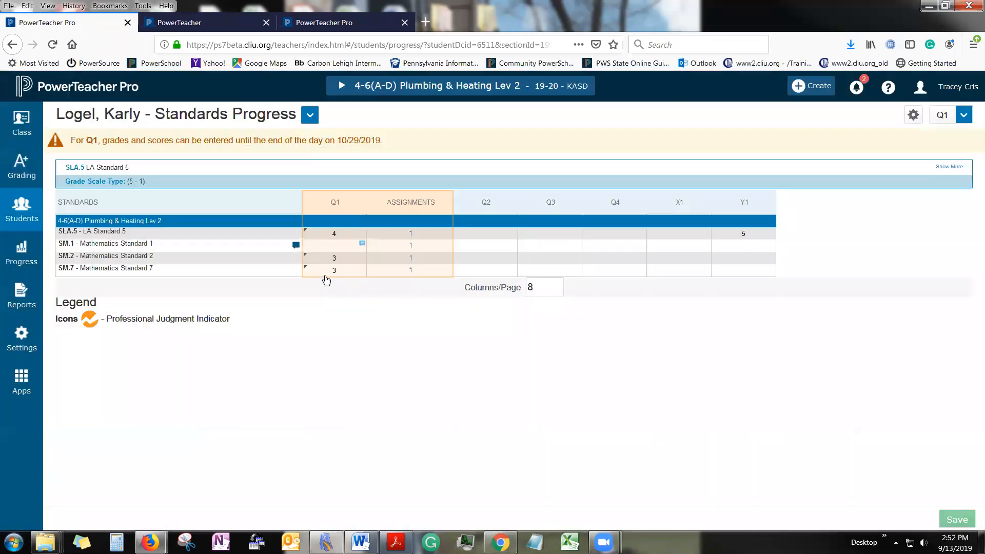
pyautogui.click(413, 252)
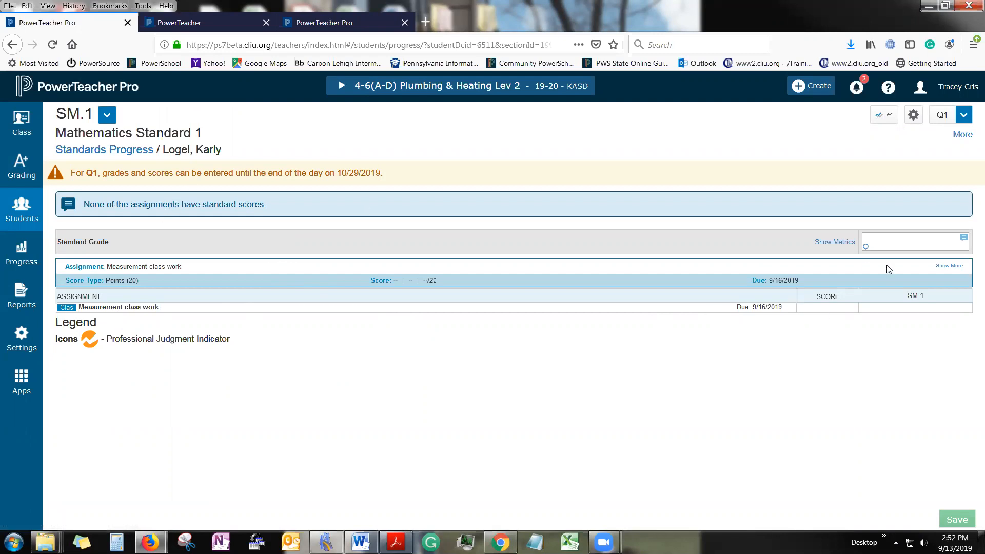
pyautogui.click(883, 246)
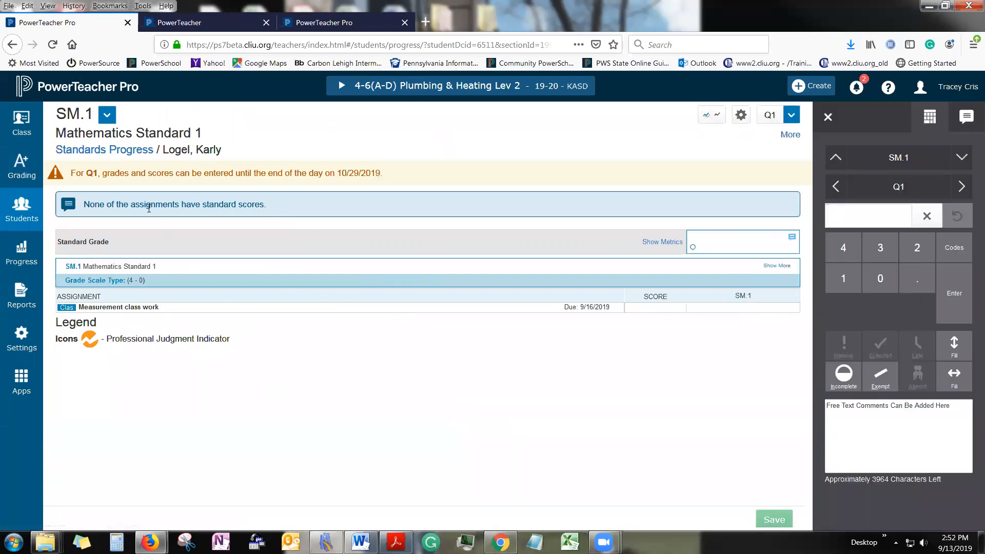
# - Switch the standard details to SLA.5 LA Standard 5 and examine its graph, standard grade and assignment score
pyautogui.click(106, 115)
pyautogui.click(124, 170)
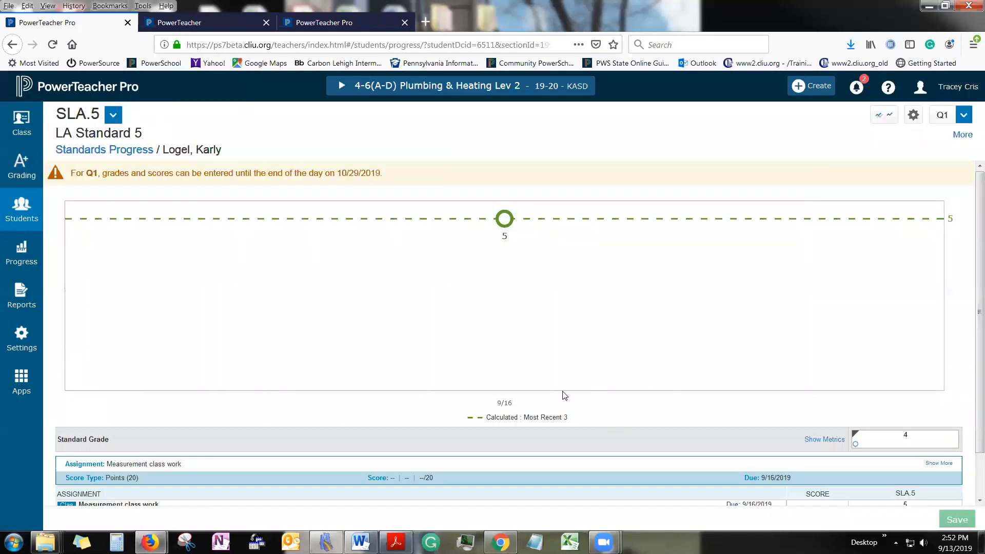
pyautogui.scroll(-2, 530, 319)
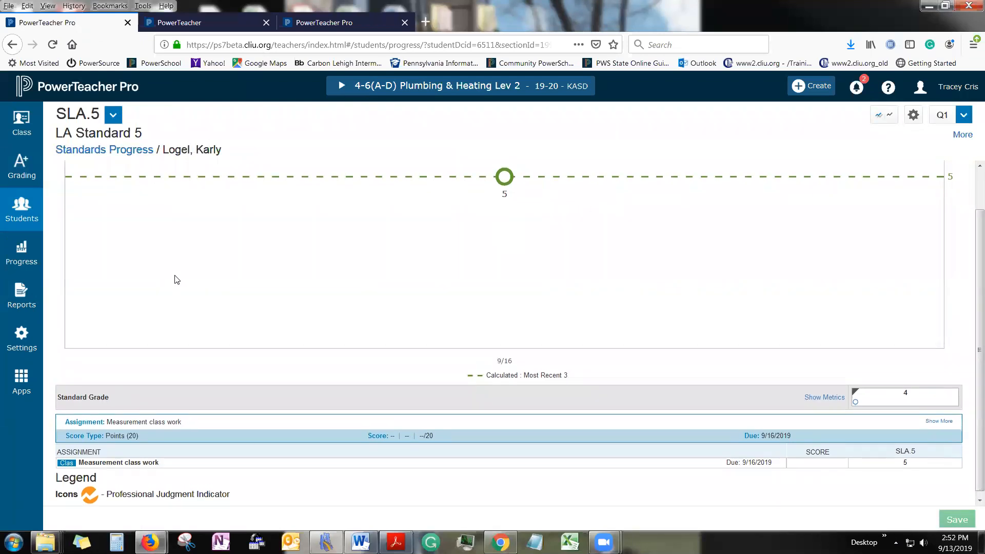
pyautogui.scroll(2, 175, 279)
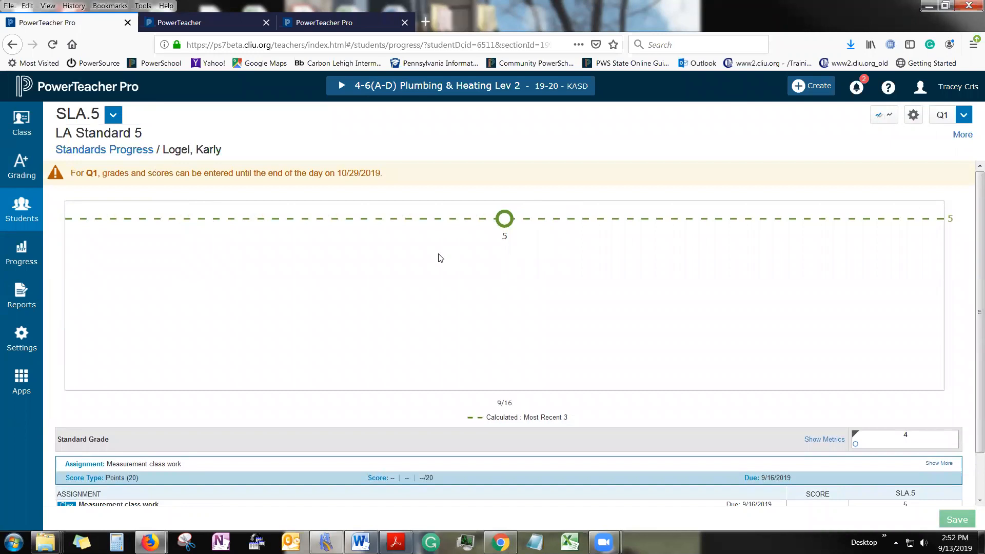
pyautogui.click(351, 87)
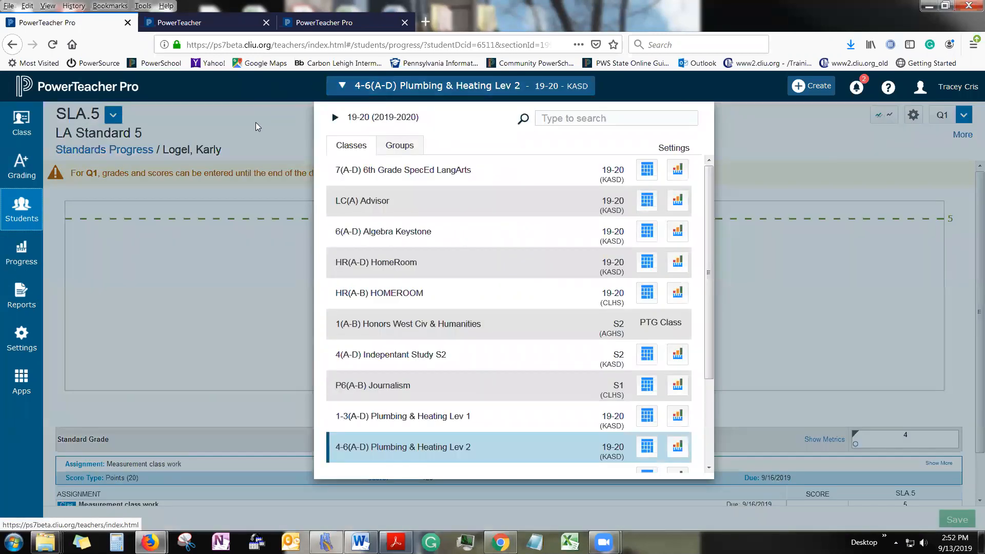
pyautogui.click(217, 141)
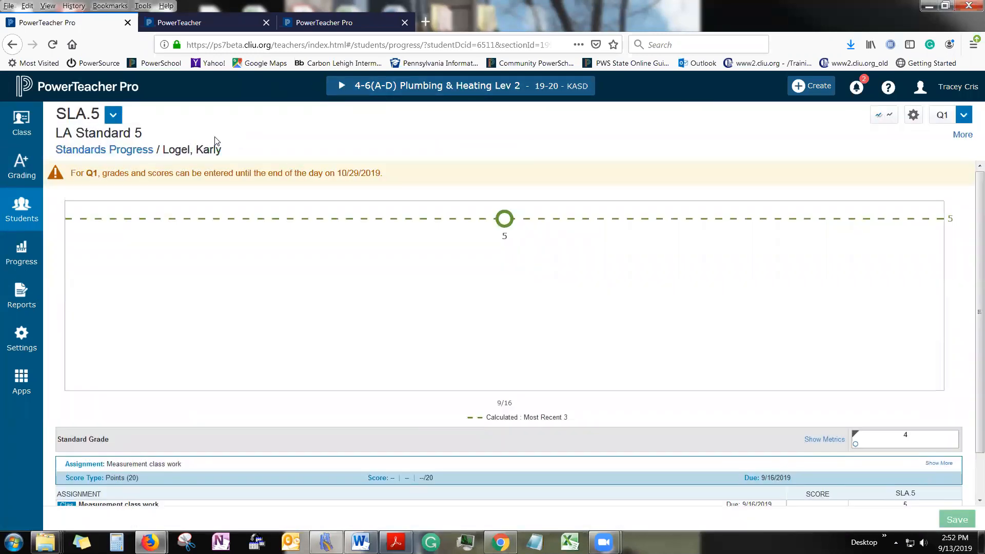
# - Check the other standards available for the student, return to the Standards Progress overview and view the list of students and student views
pyautogui.click(114, 117)
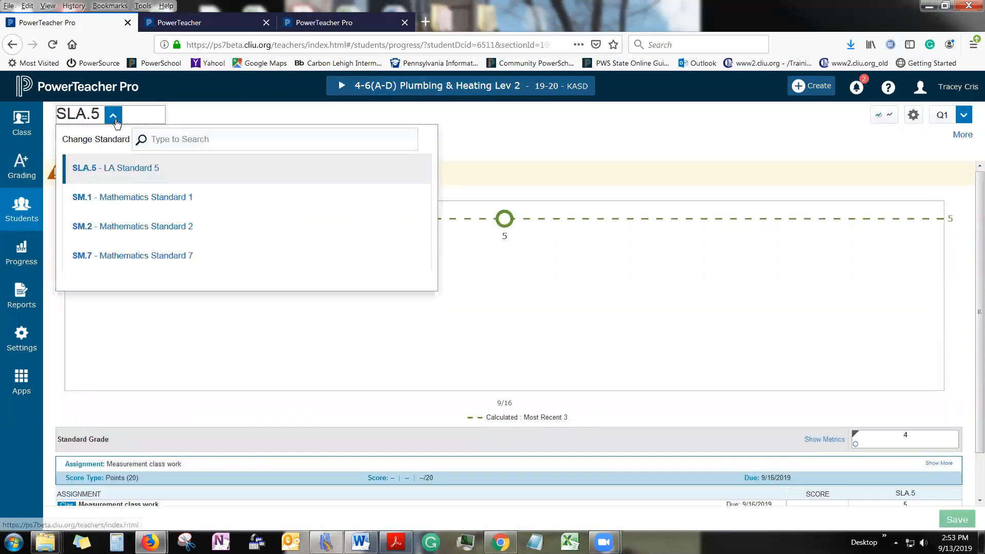
pyautogui.click(223, 107)
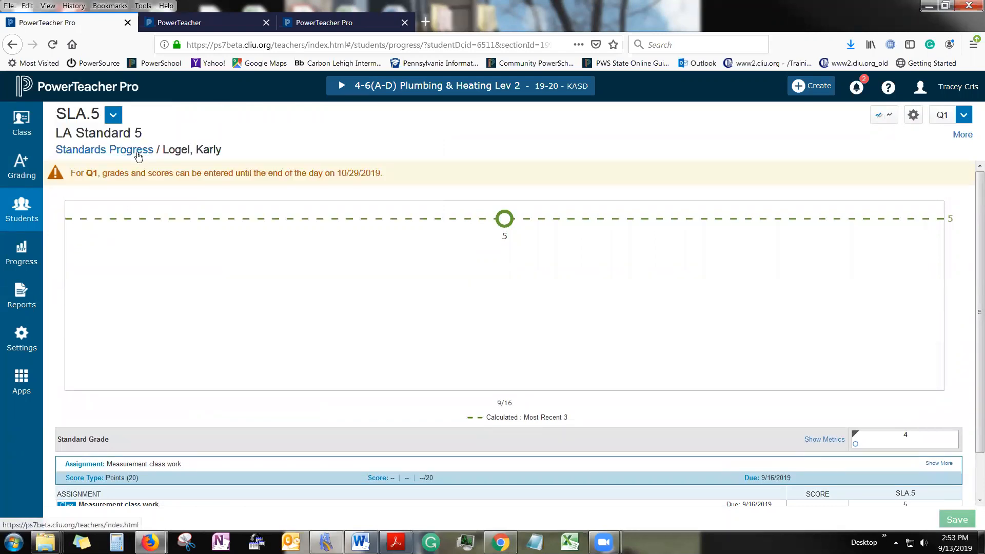
pyautogui.click(137, 156)
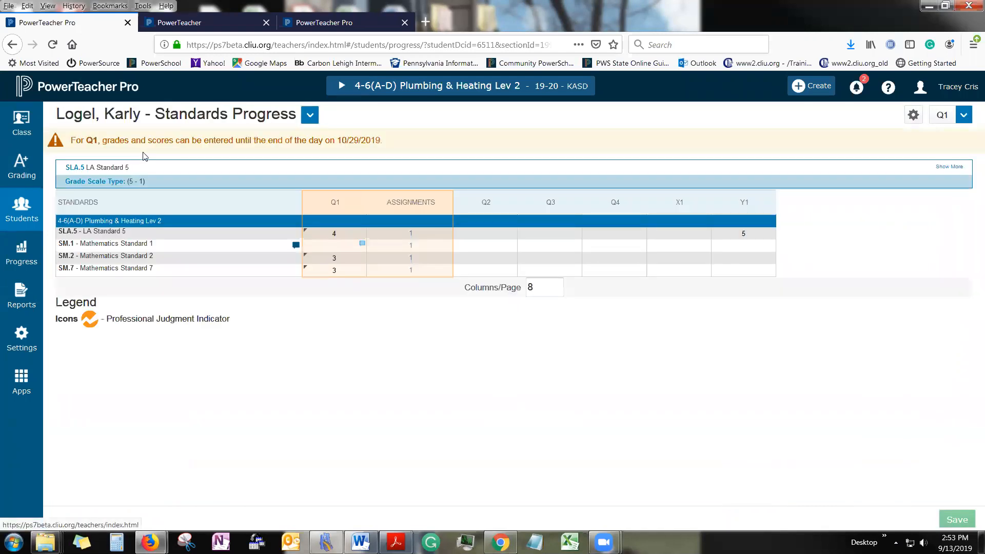
pyautogui.click(310, 115)
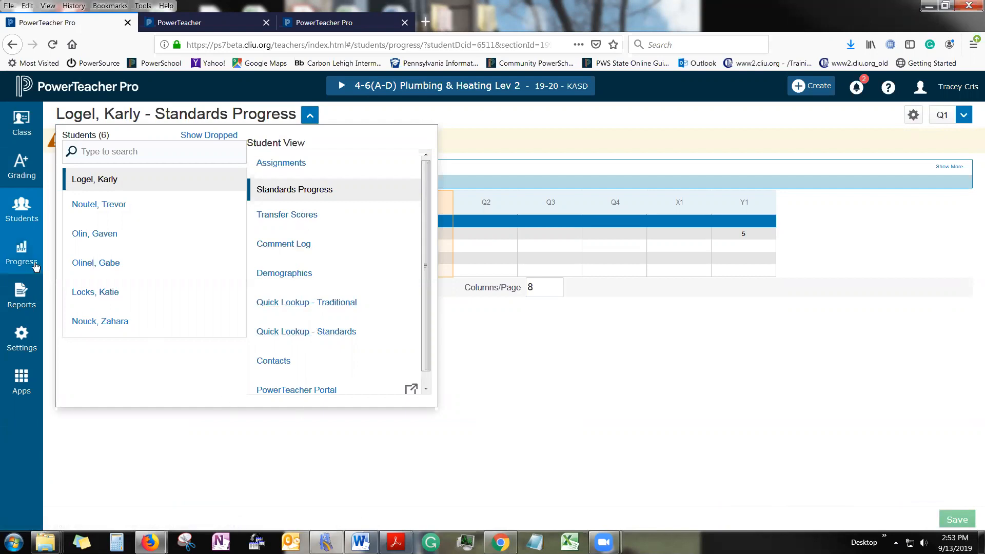
# - List dropped students from all classes, open the second one's Standards Progress page and select the Q1 grade for SLA.5
pyautogui.click(17, 205)
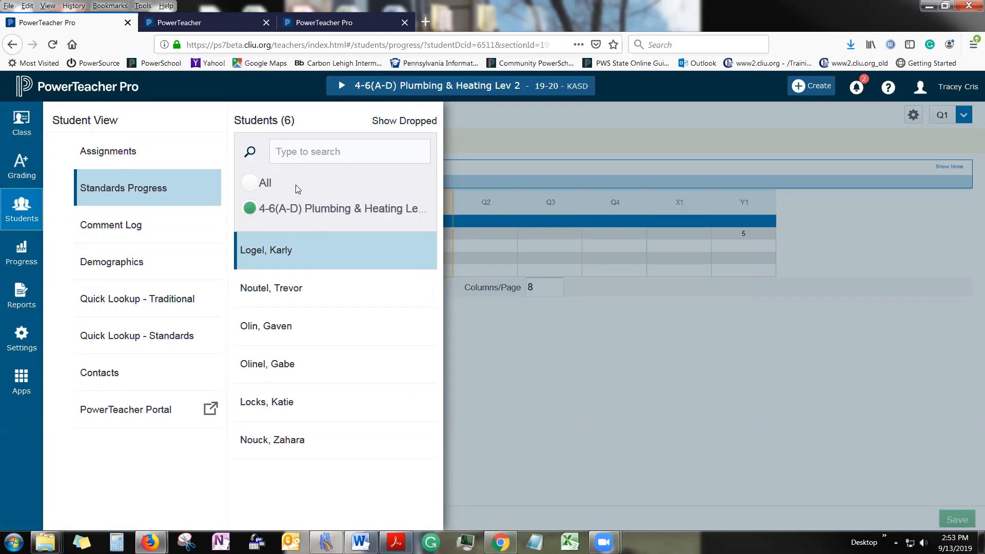
pyautogui.click(259, 183)
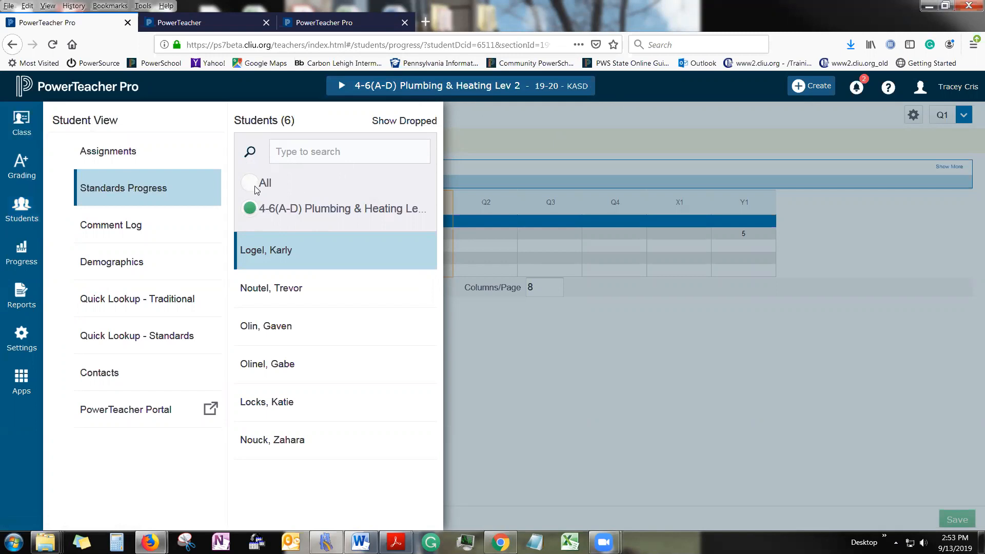
pyautogui.click(418, 123)
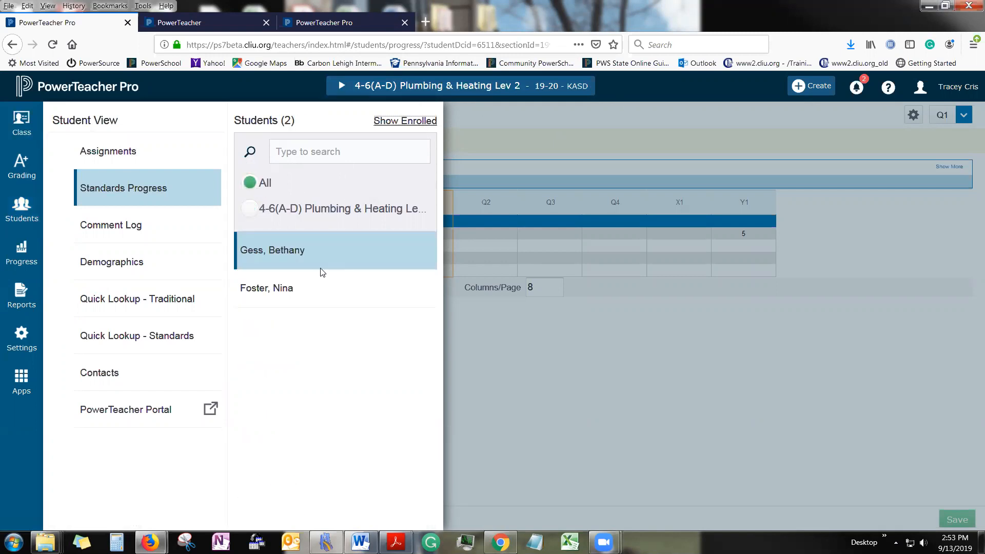
pyautogui.click(267, 289)
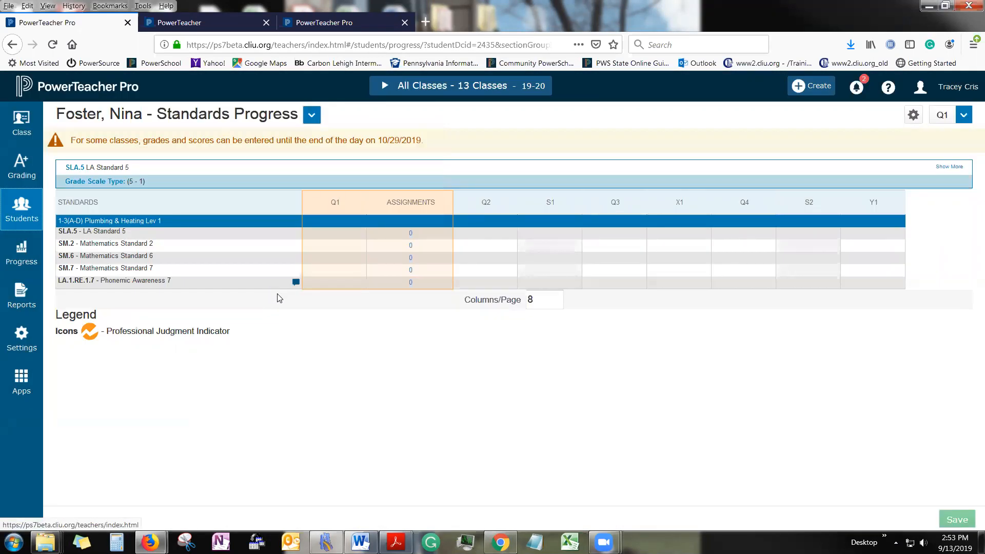
pyautogui.click(344, 235)
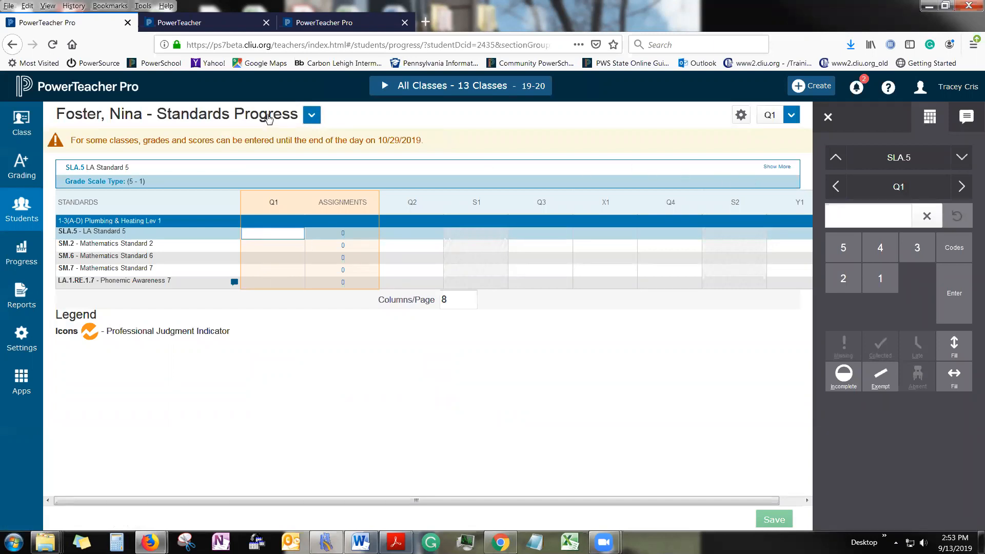
# - View the dropped student's Comment Log and open the same student's Assignments page
pyautogui.click(311, 115)
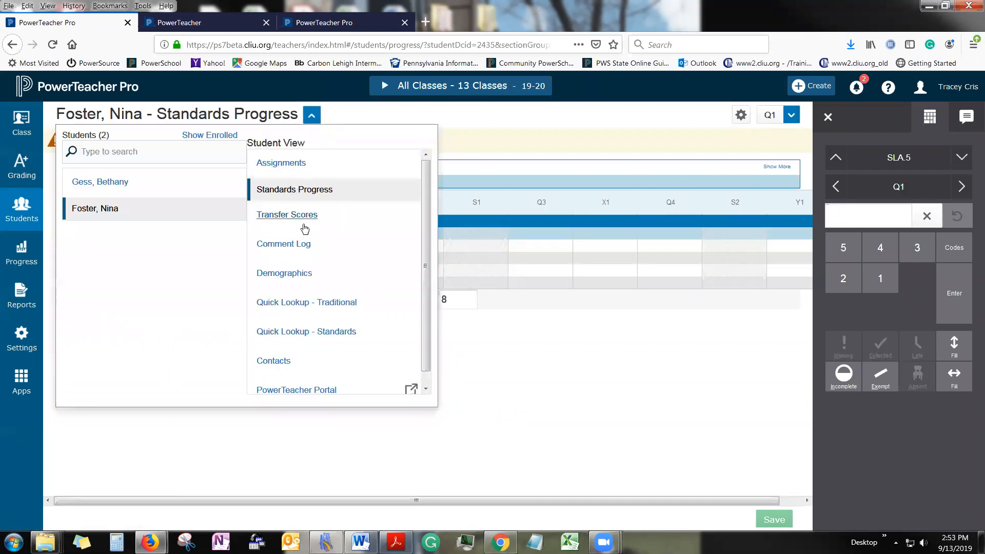
pyautogui.scroll(-1, 304, 323)
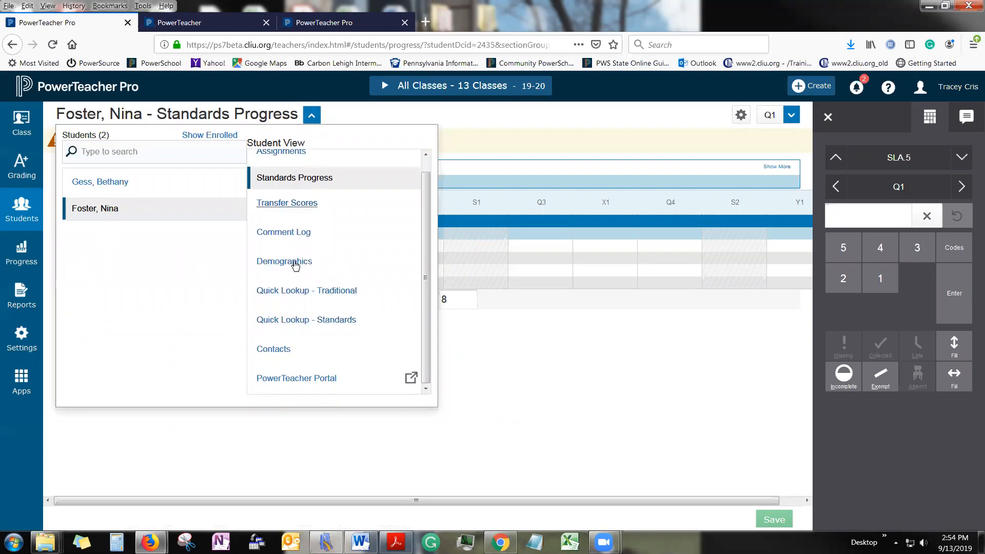
pyautogui.click(301, 228)
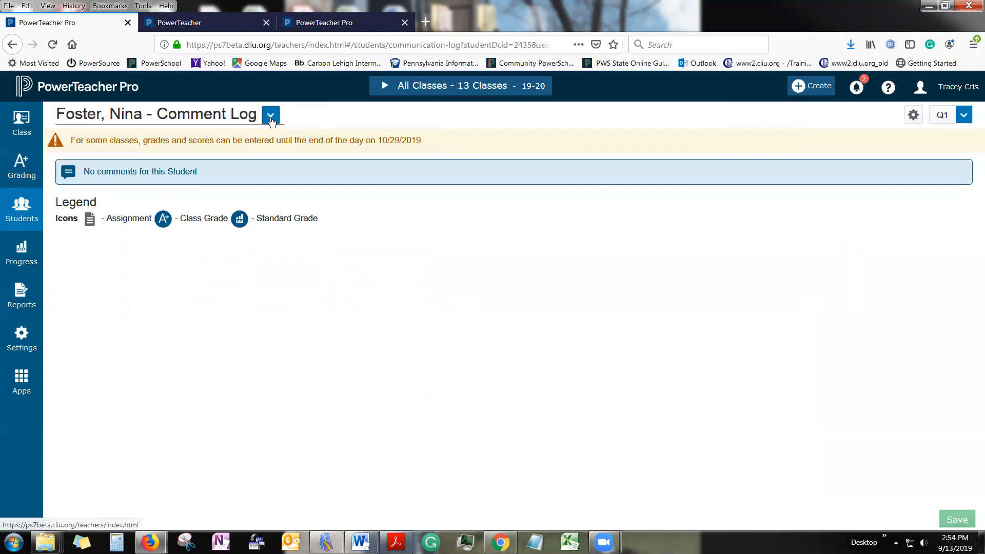
pyautogui.click(270, 114)
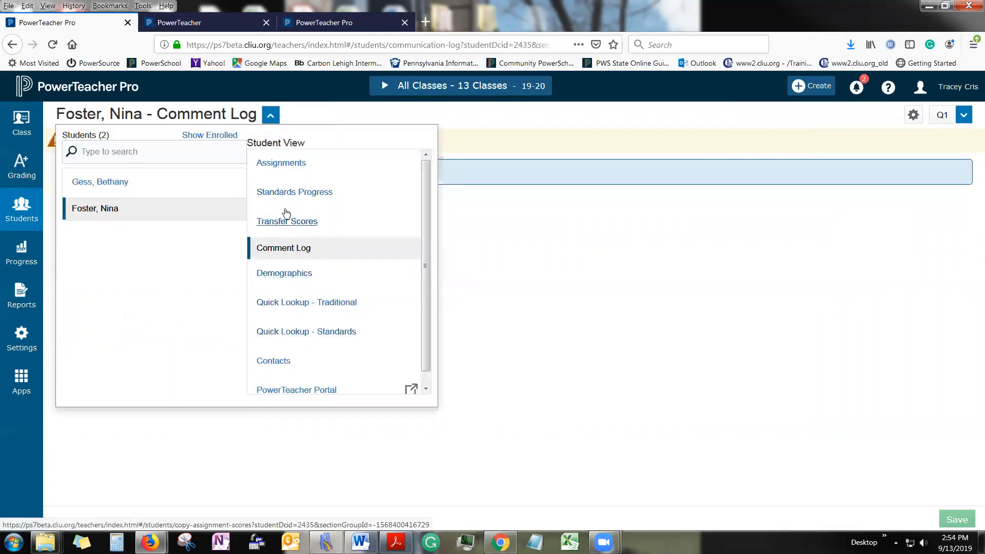
pyautogui.click(286, 163)
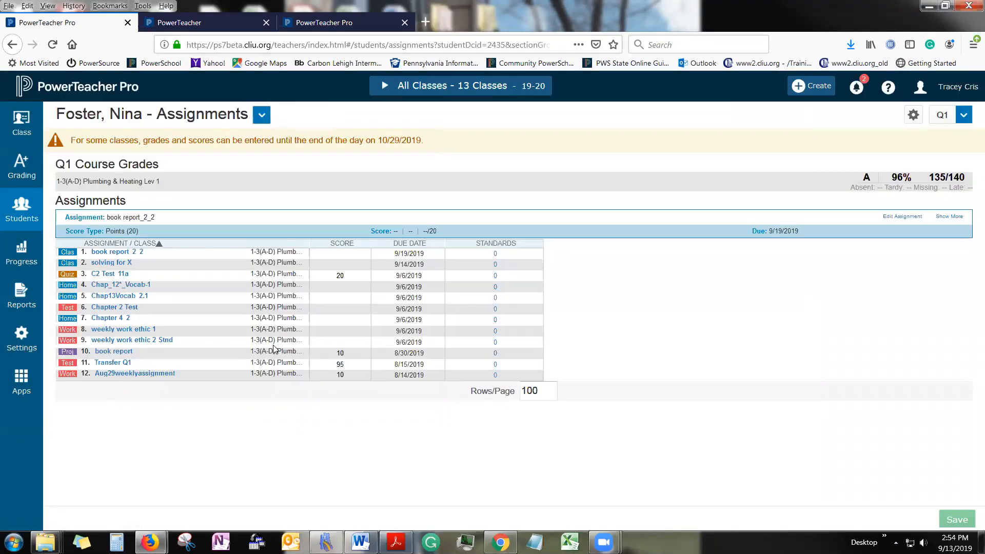
# - Score the dropped student 20 on Chap_12*_Vocab-1, 9 on Chap13Vocab_2.1 and 85 on Chapter 2 Test
pyautogui.click(339, 289)
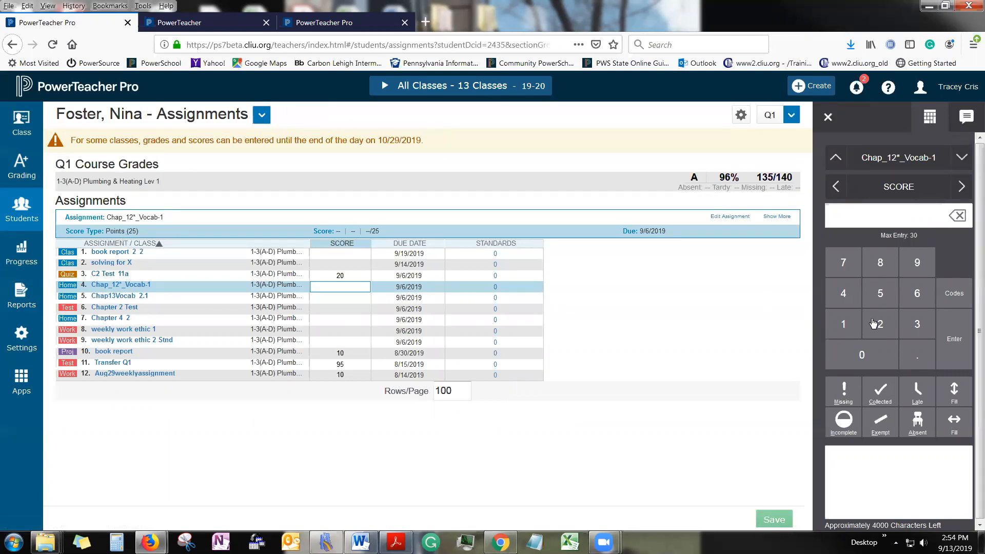
pyautogui.click(880, 323)
pyautogui.click(865, 355)
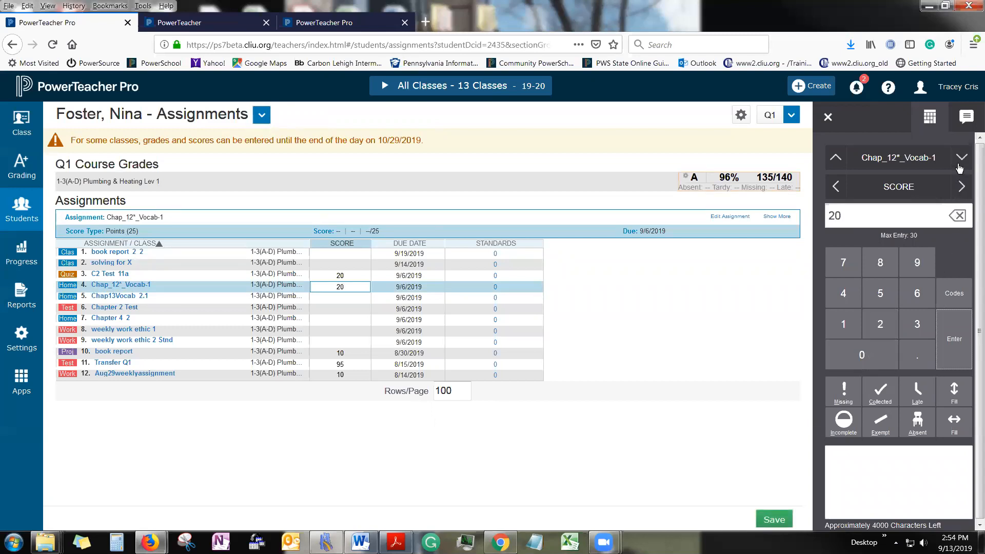
pyautogui.click(959, 165)
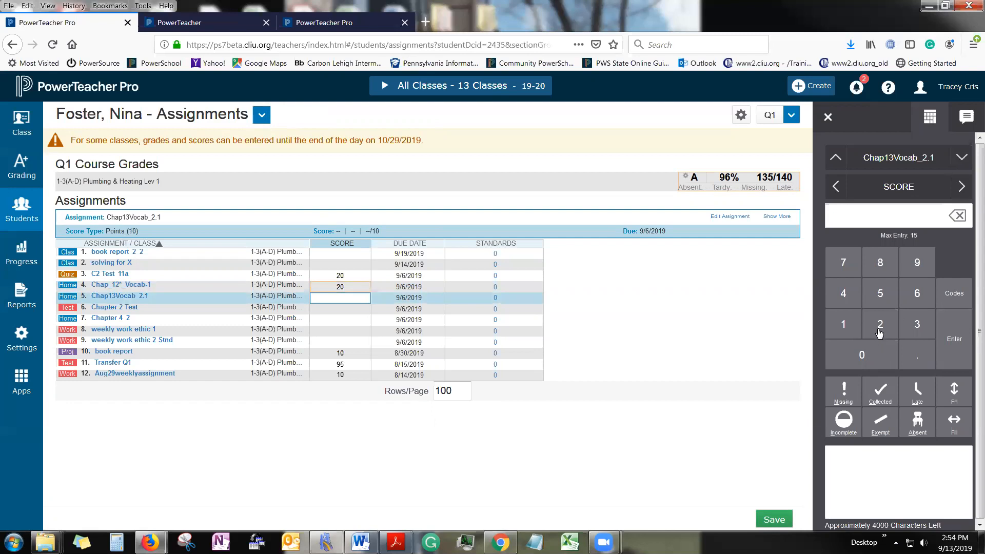
pyautogui.click(917, 262)
pyautogui.click(960, 157)
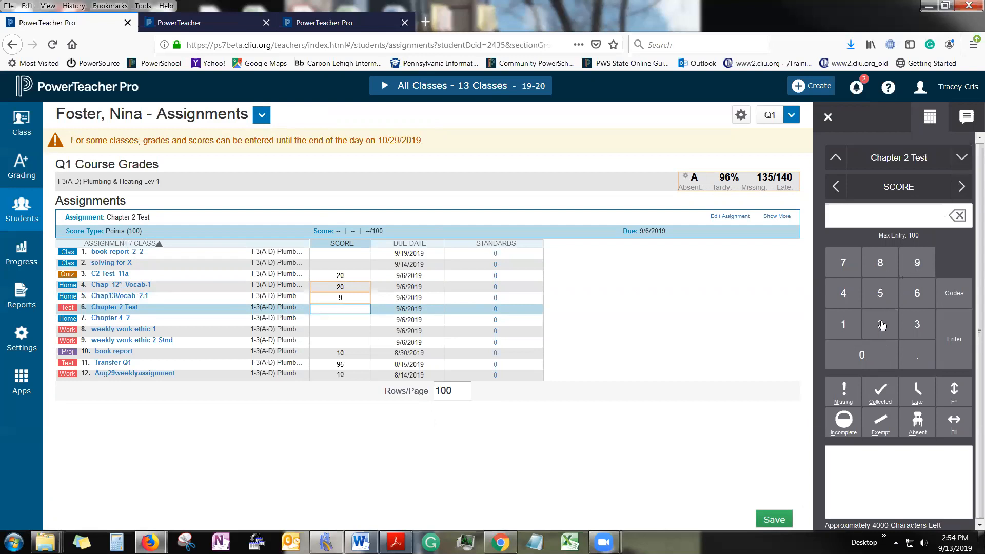
pyautogui.click(880, 263)
pyautogui.click(880, 295)
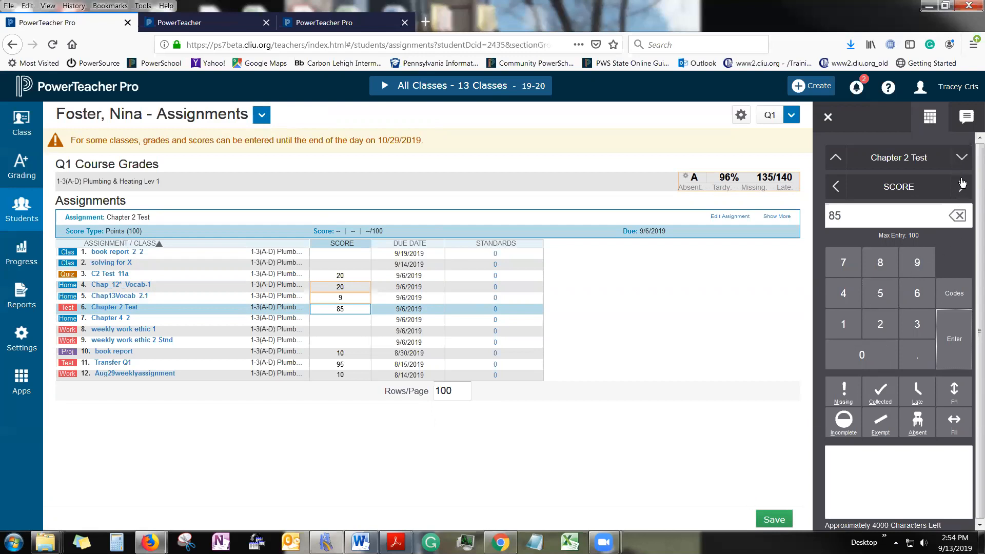
# - Mark the student Exempt from the Chapter 4_2 and weekly work ethic 1 assignments
pyautogui.click(962, 162)
pyautogui.click(880, 422)
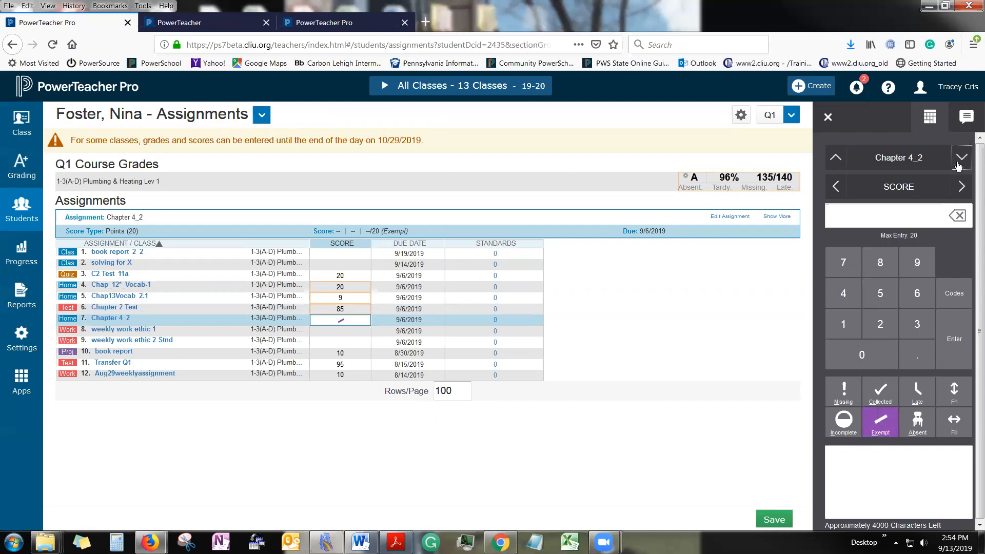
pyautogui.click(960, 161)
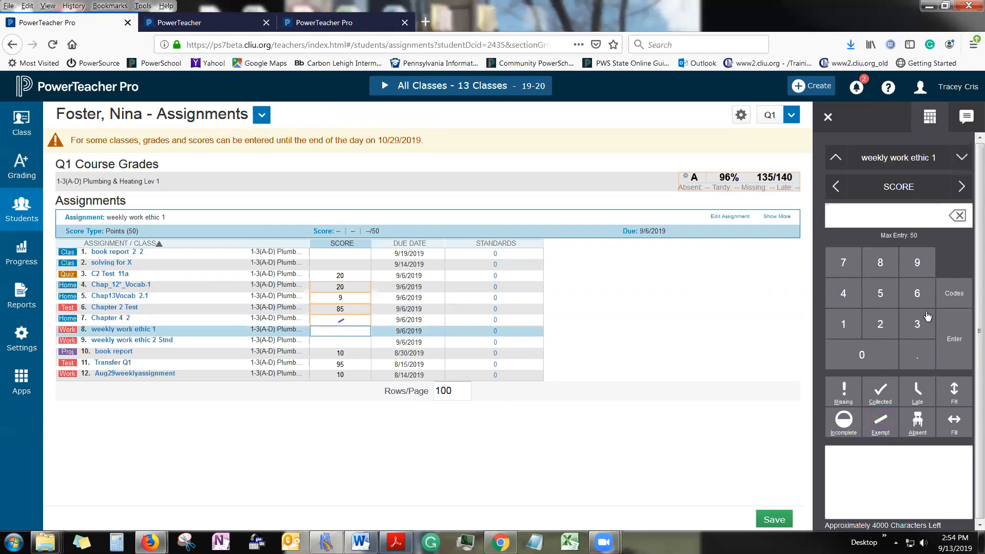
pyautogui.click(872, 430)
# - Enter a score of 40 for weekly work ethic 2 Stnd and save the student's scores
pyautogui.click(336, 345)
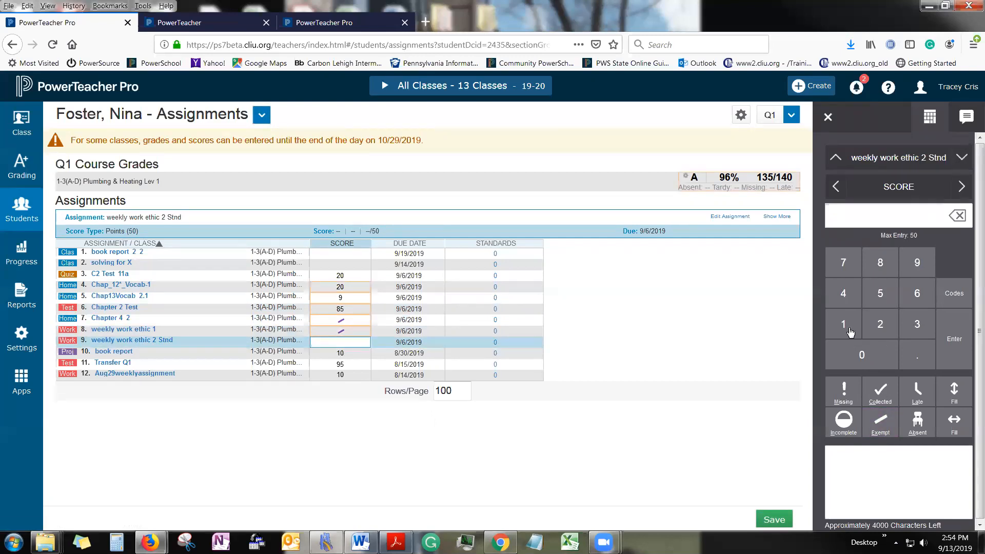
pyautogui.click(845, 301)
pyautogui.click(774, 519)
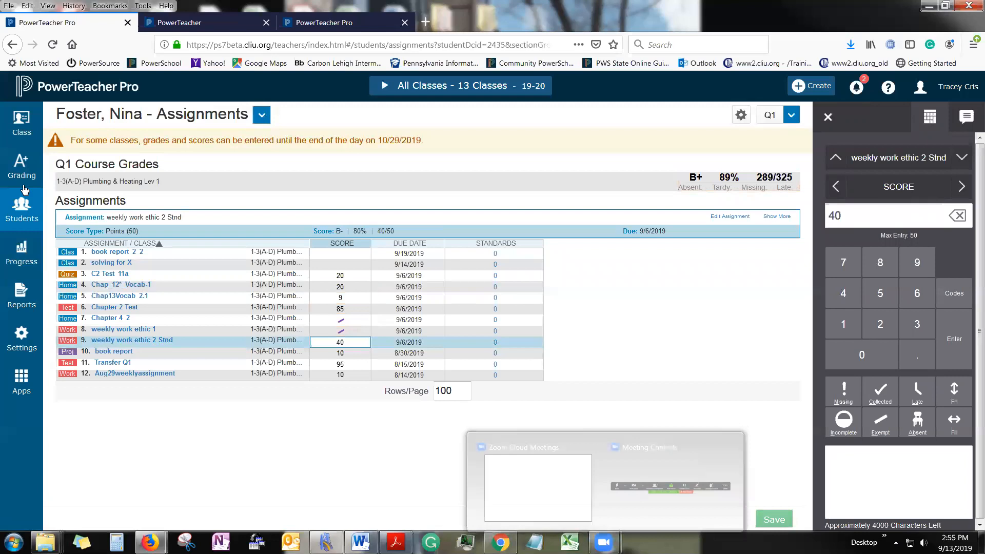
# - Switch the student list from dropped to enrolled students across all classes
pyautogui.click(22, 208)
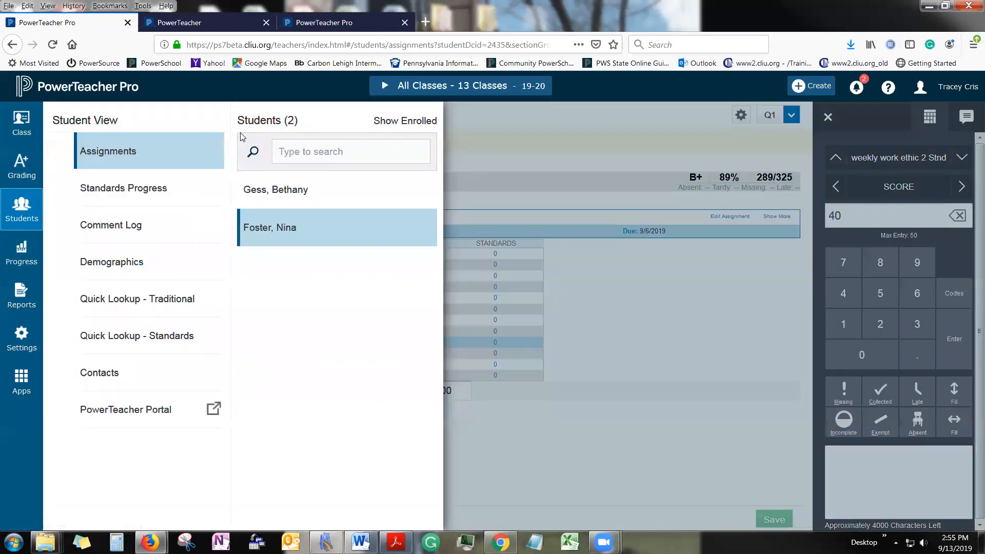
pyautogui.click(19, 216)
pyautogui.click(19, 216)
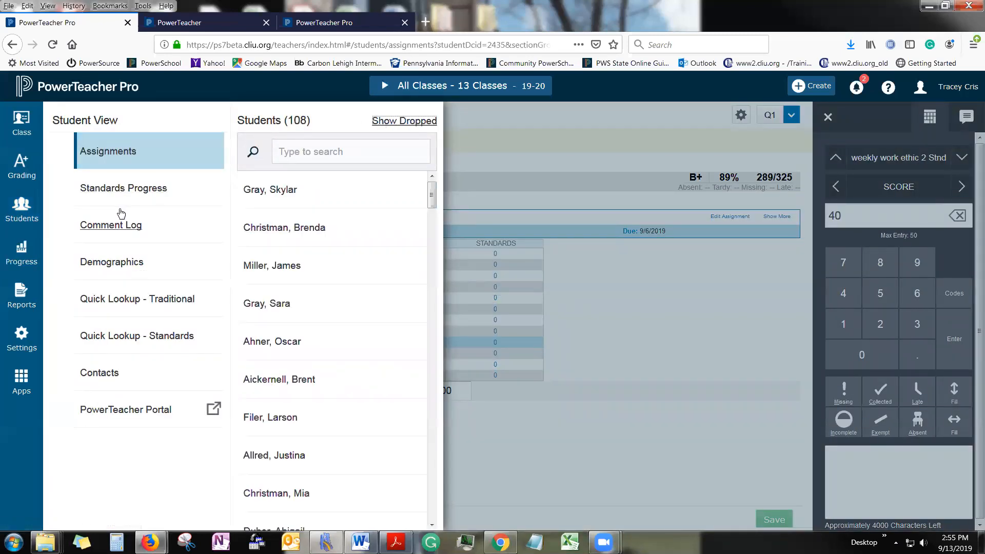
# - Change the active class from All Classes to 1(A-D) Spanish II-A
pyautogui.click(402, 90)
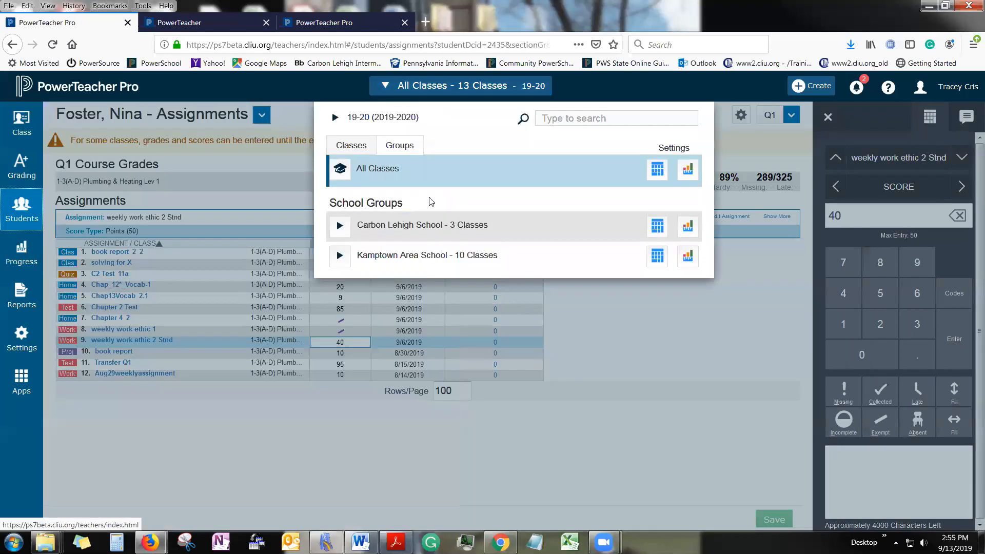
pyautogui.click(350, 145)
pyautogui.scroll(-3, 402, 369)
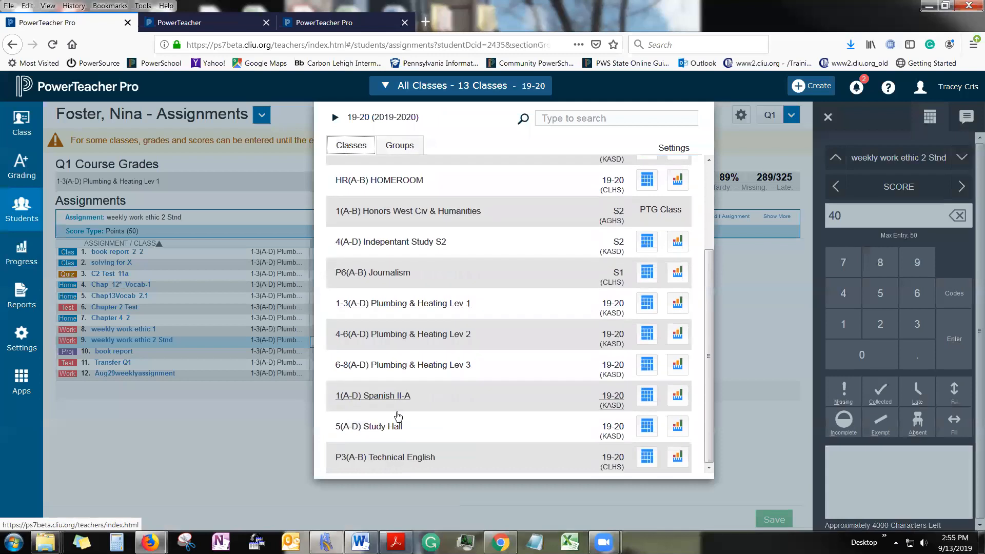
pyautogui.click(370, 399)
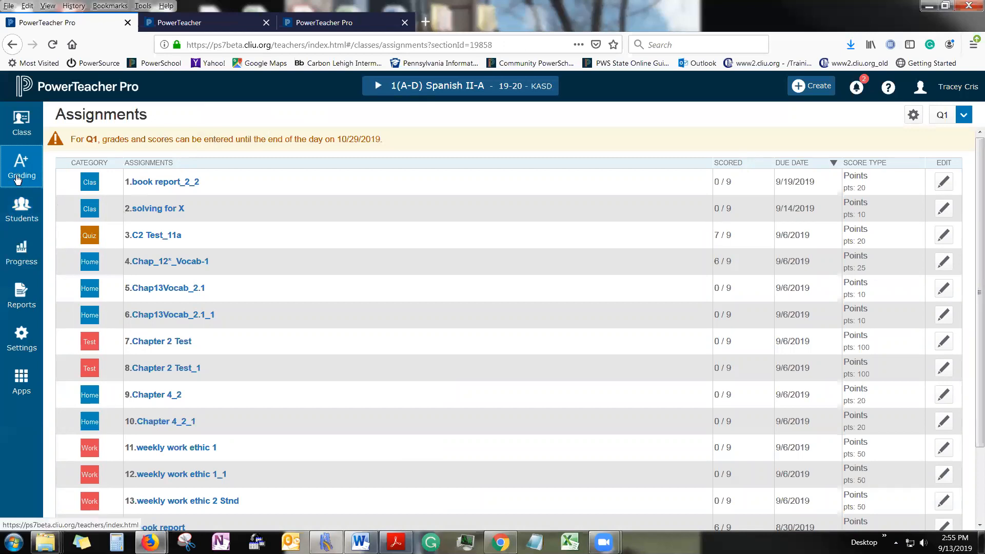
# - Limit the student list to the enrolled students of 1(A-D) Spanish II-A
pyautogui.click(17, 207)
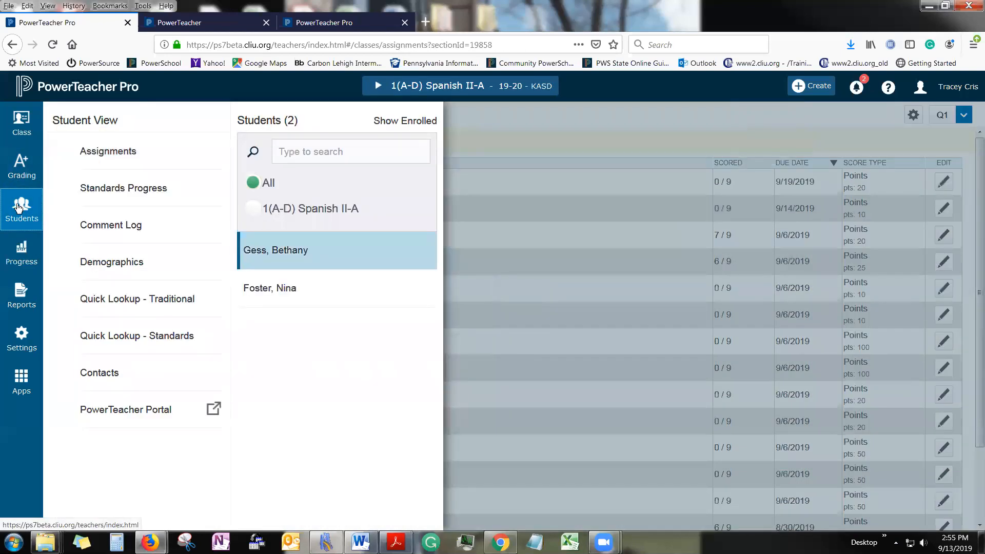
pyautogui.click(250, 212)
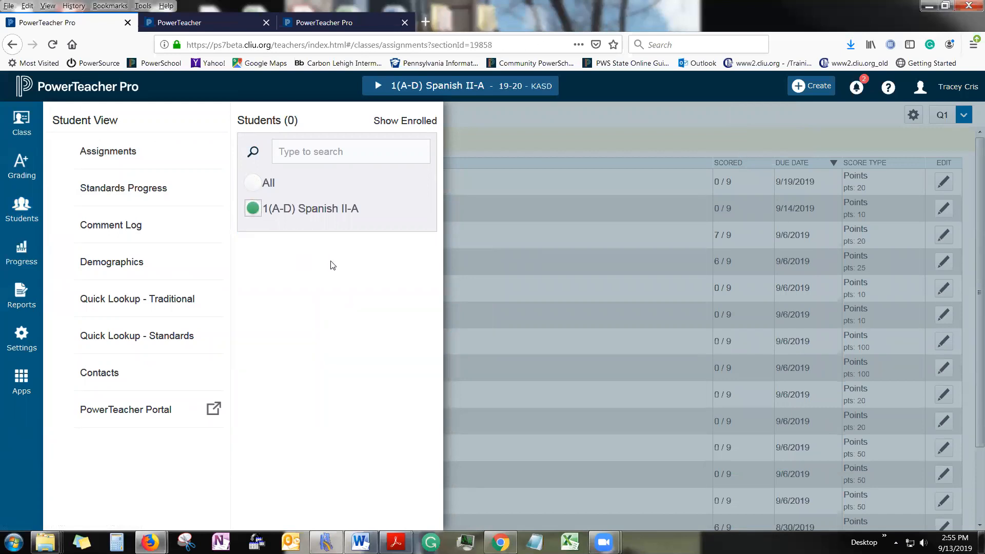
pyautogui.click(395, 121)
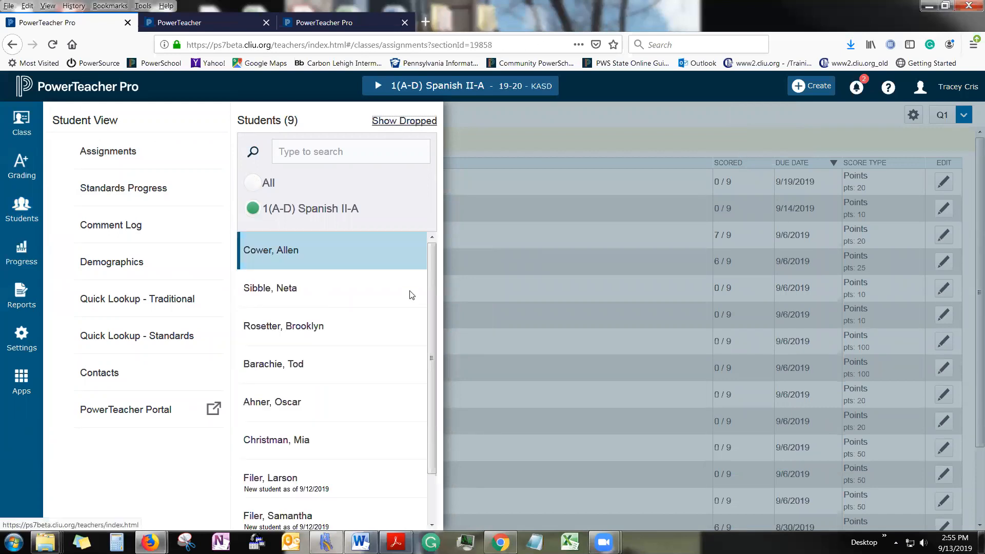
# - Open the second student marked new as of 9/12/2019 and go to that student's Transfer Scores page
pyautogui.scroll(-2, 409, 293)
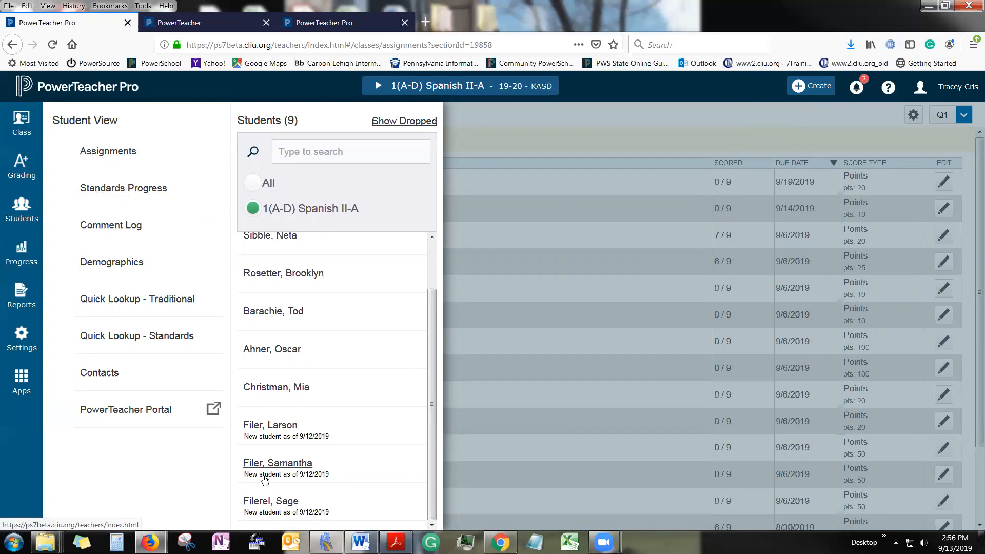
pyautogui.click(277, 463)
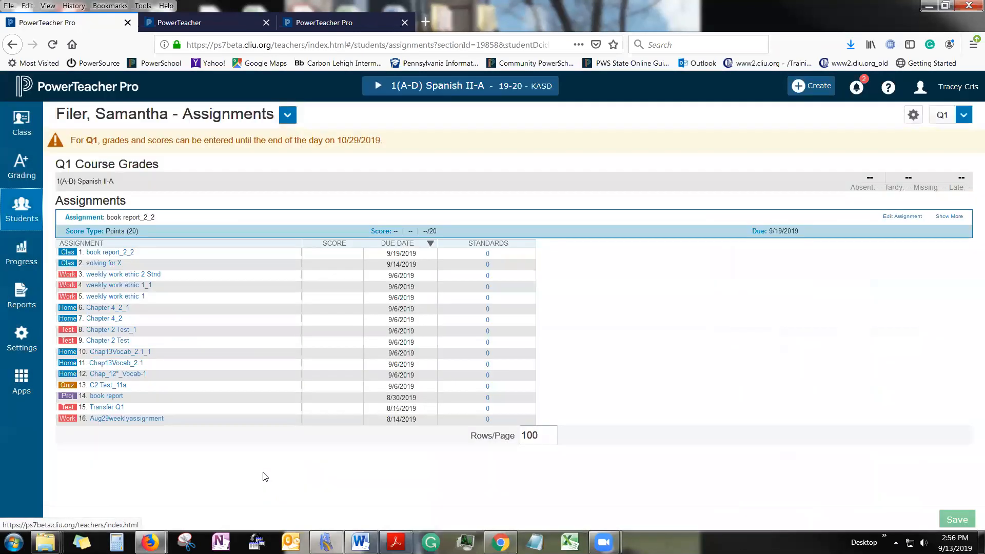
pyautogui.click(286, 120)
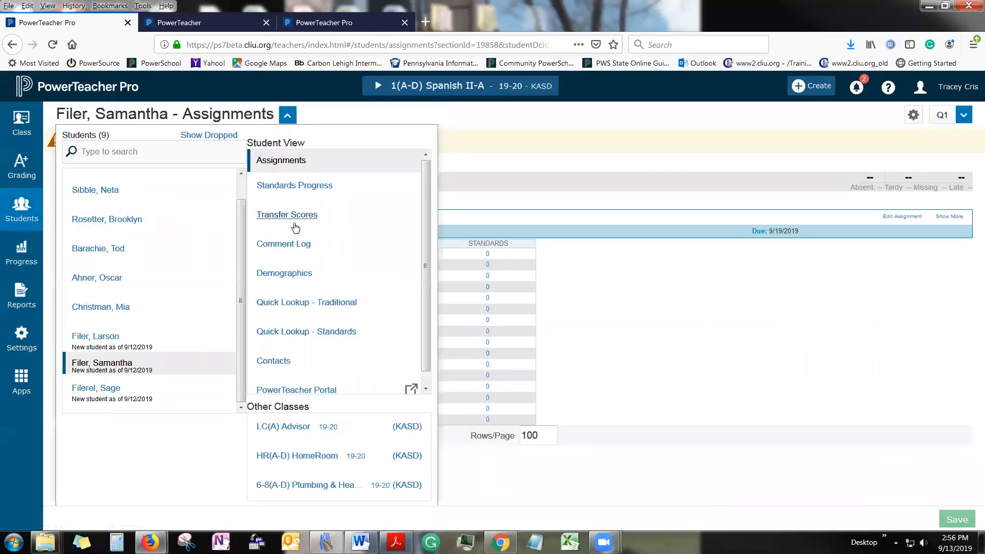
pyautogui.click(295, 226)
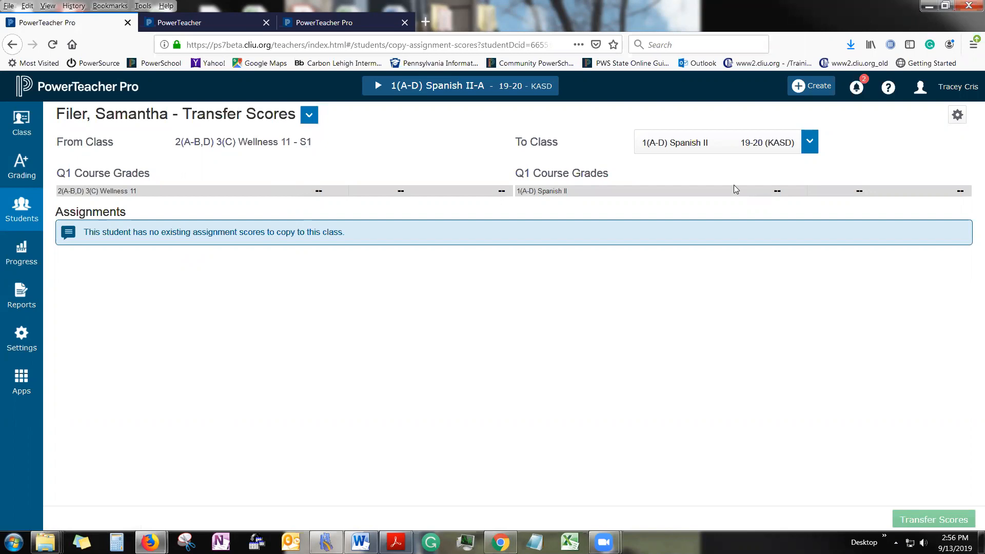
# - Resume the What's New in PowerSchool video at the section on transferring student assignment scores, and close its window after watching
pyautogui.moveTo(603, 542)
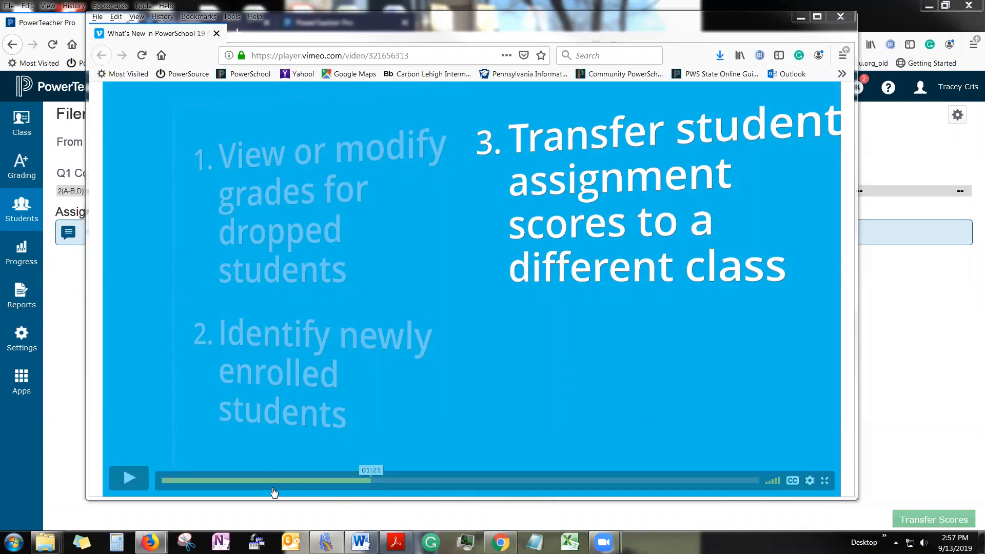
pyautogui.moveTo(119, 484)
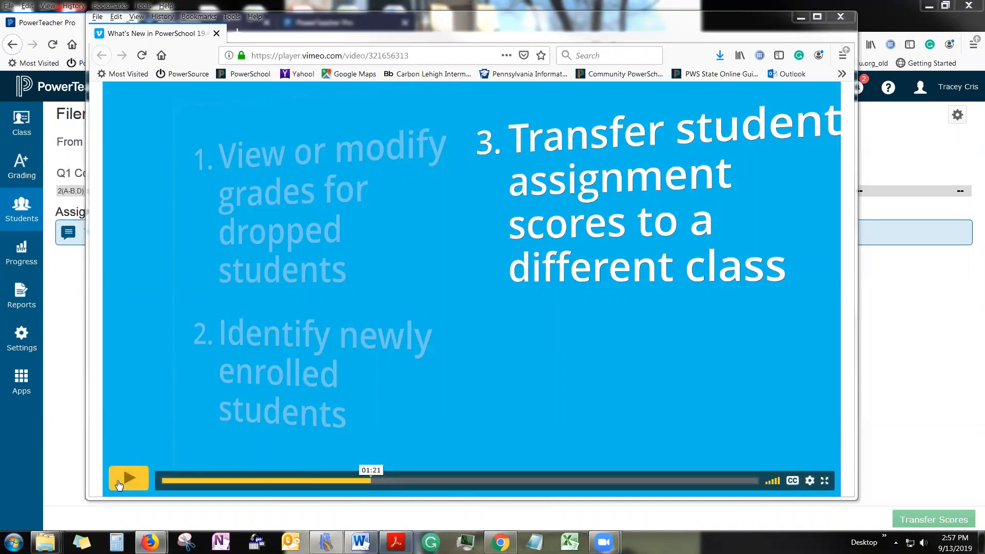
pyautogui.click(119, 485)
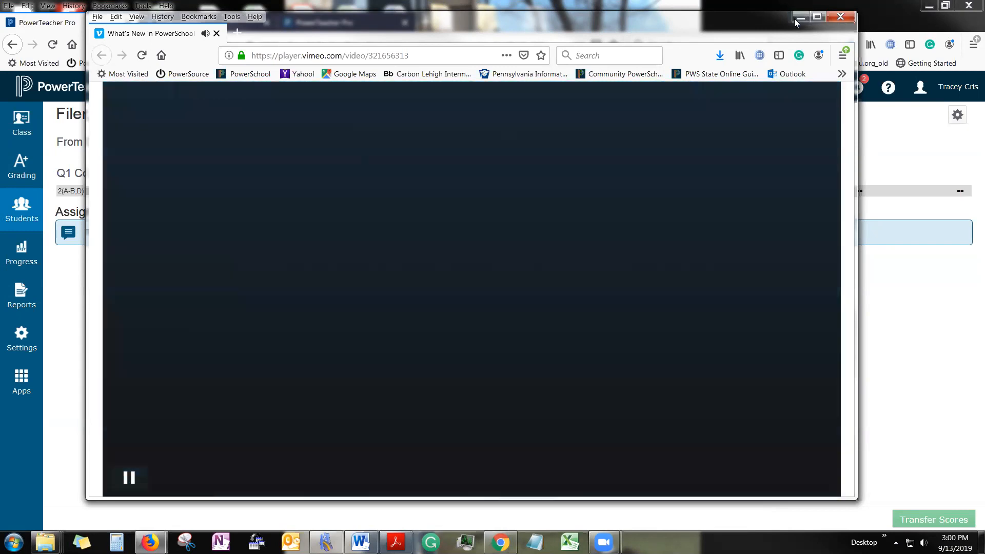
pyautogui.click(796, 21)
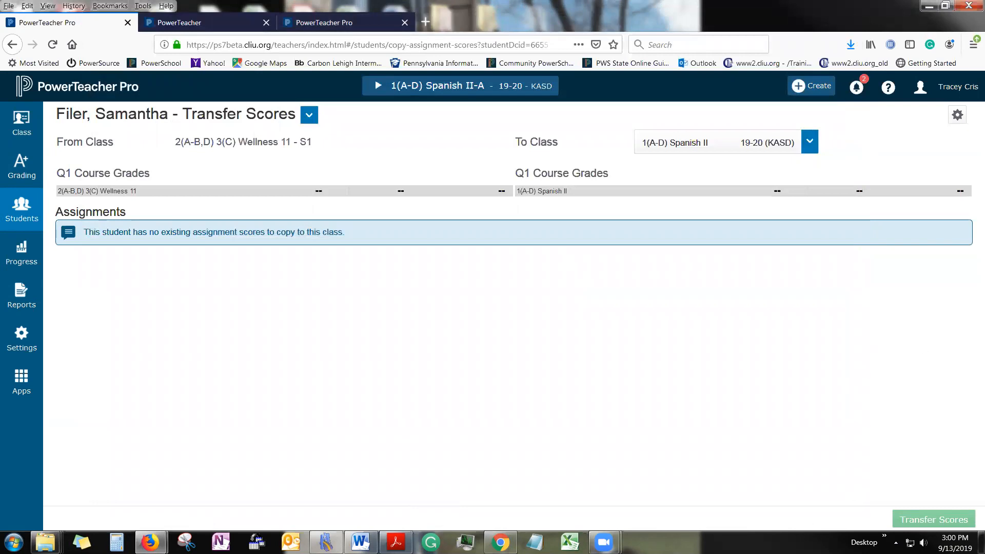
pyautogui.click(605, 543)
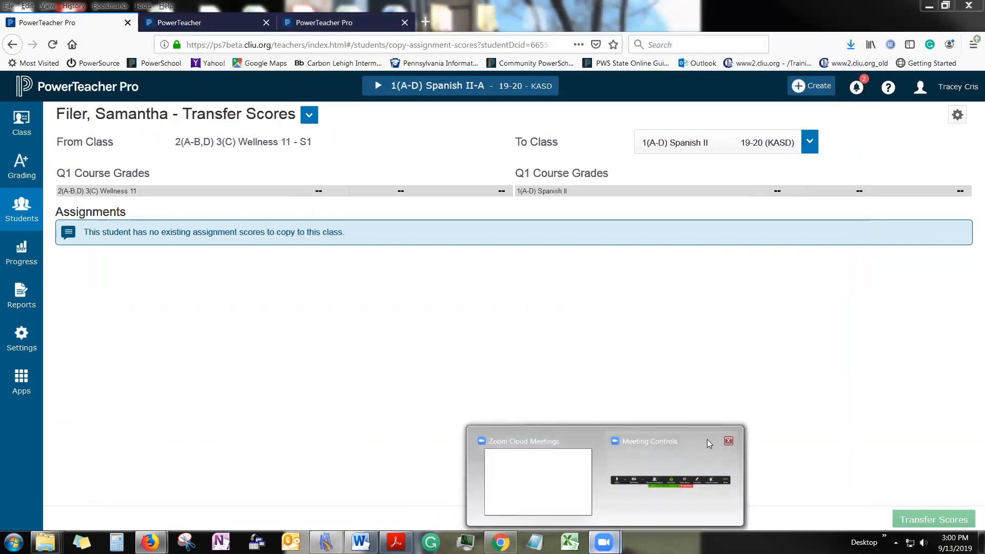
pyautogui.moveTo(159, 531)
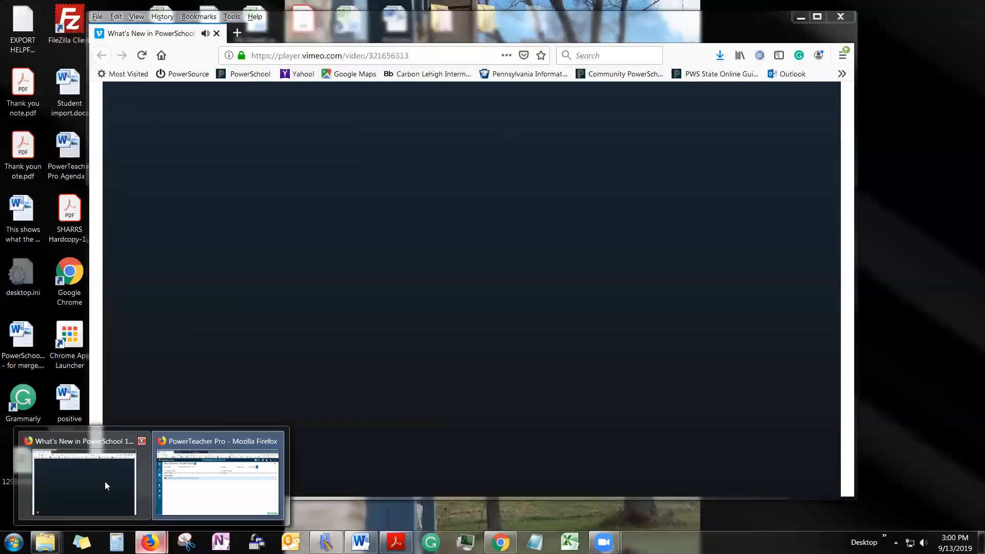
pyautogui.click(105, 481)
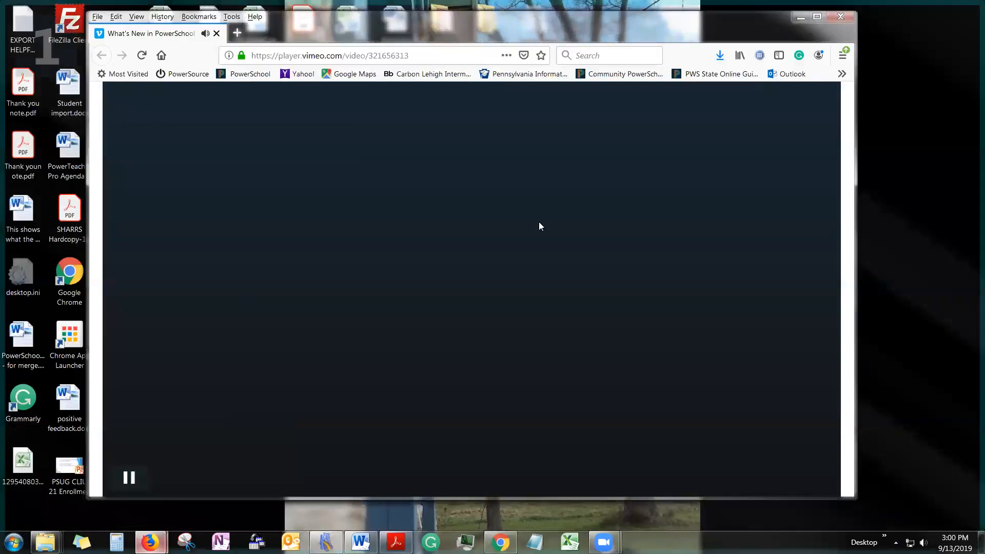
pyautogui.click(839, 18)
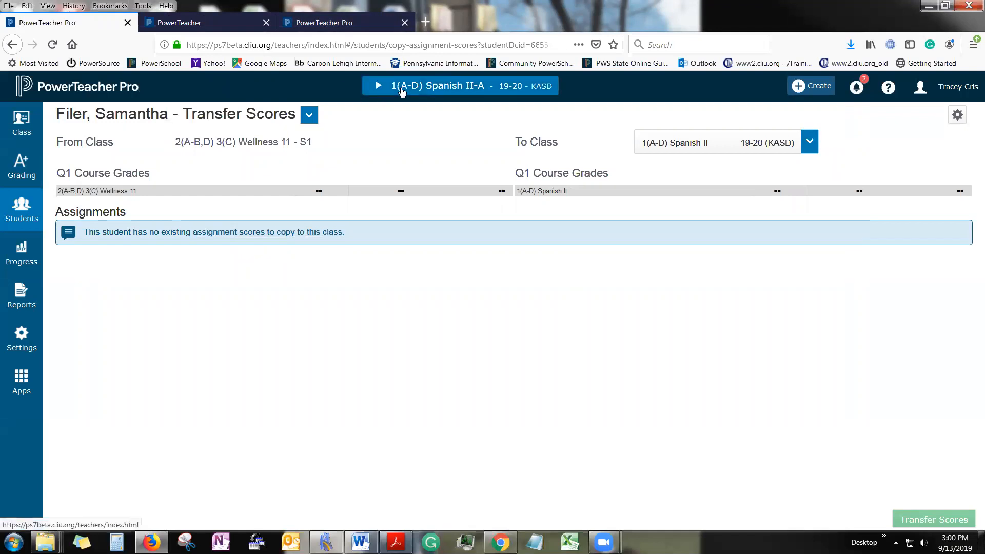
# - Switch the Transfer Scores page to the last student listed as new as of 9/12/2019 in 1(A-D) Spanish II-A
pyautogui.click(309, 115)
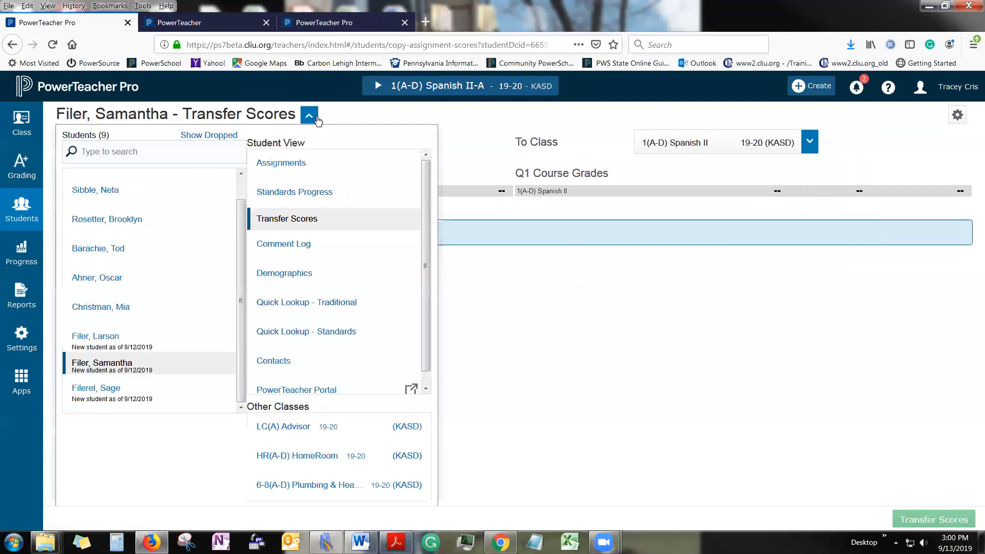
pyautogui.click(485, 153)
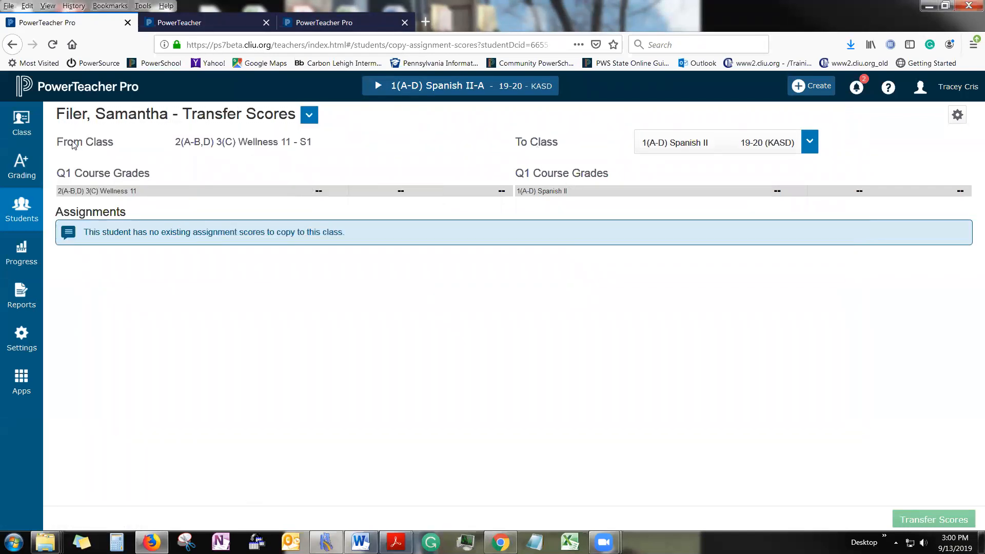
pyautogui.click(25, 208)
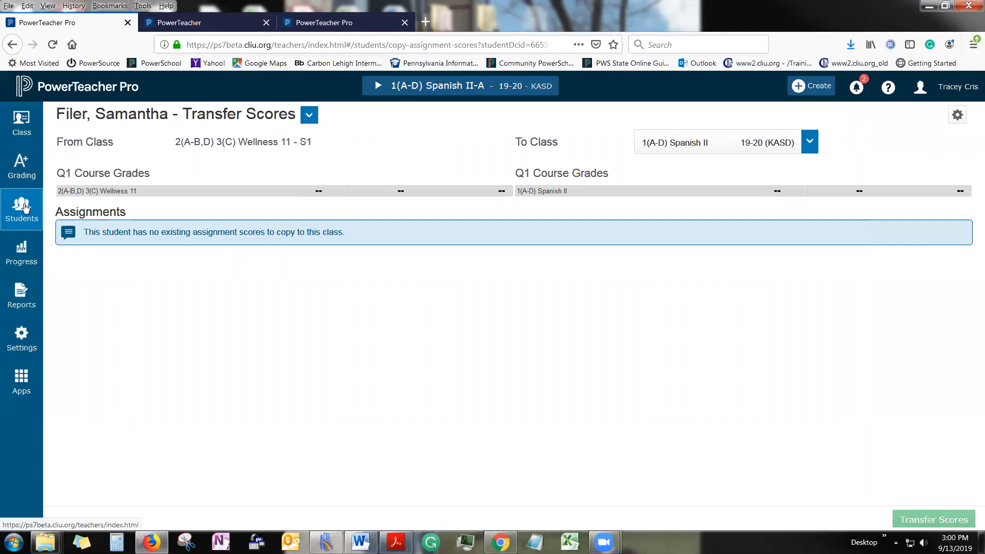
pyautogui.scroll(-1, 272, 387)
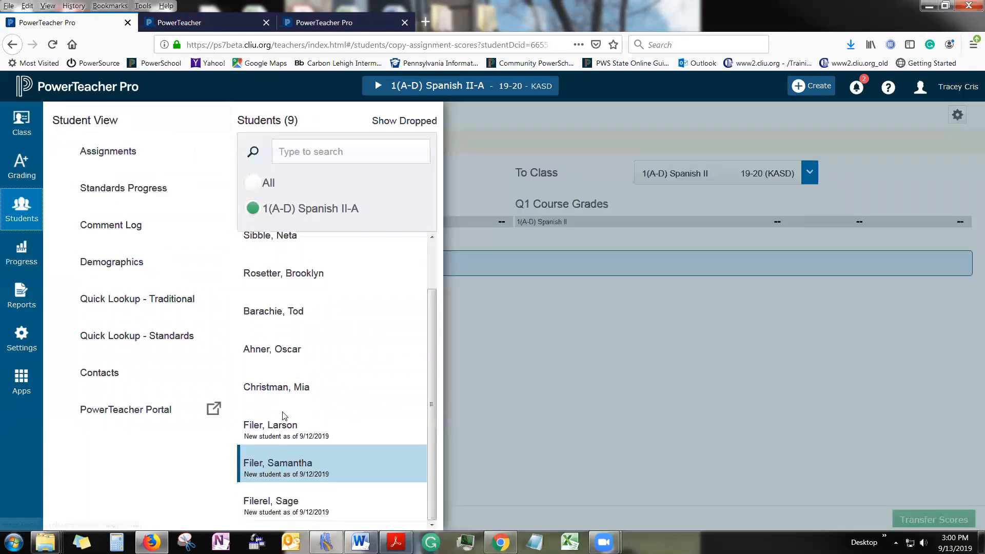
pyautogui.click(260, 510)
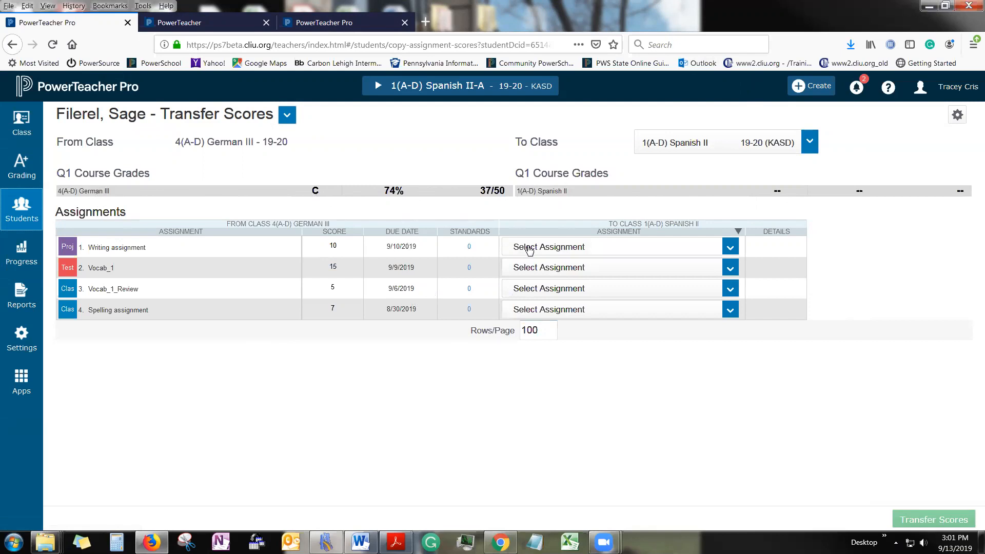
# - Match the German III Writing assignment to solving for X in Spanish II and review the transfer details
pyautogui.click(561, 252)
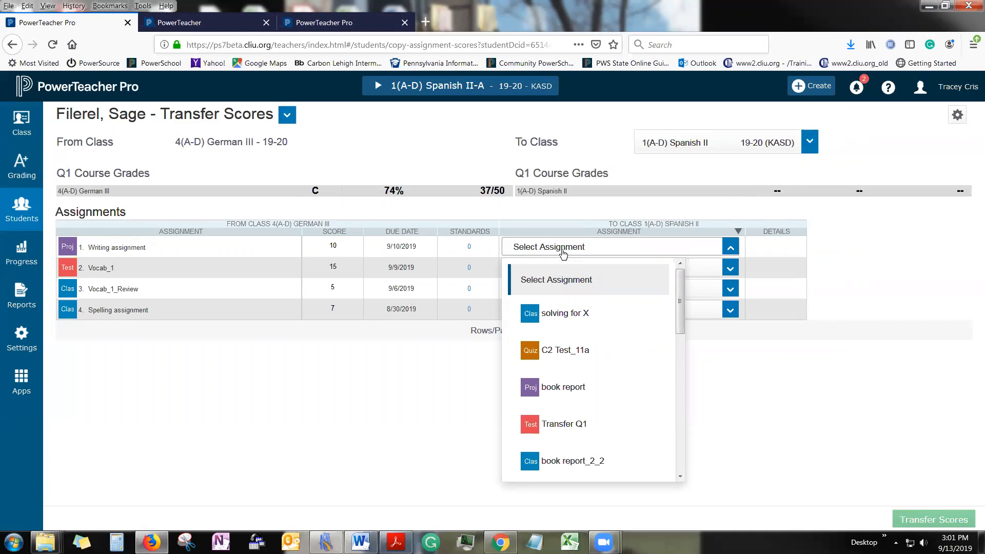
pyautogui.click(563, 319)
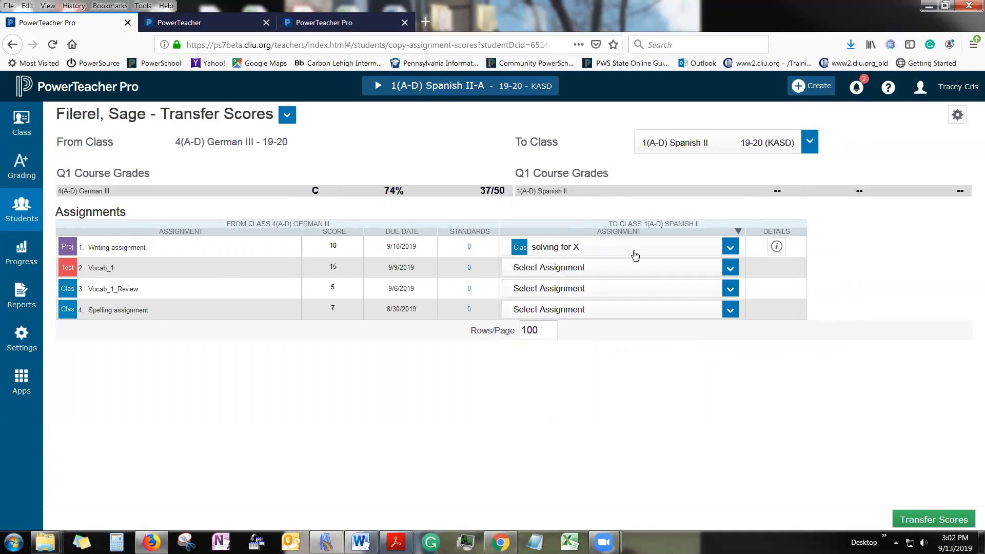
pyautogui.click(777, 248)
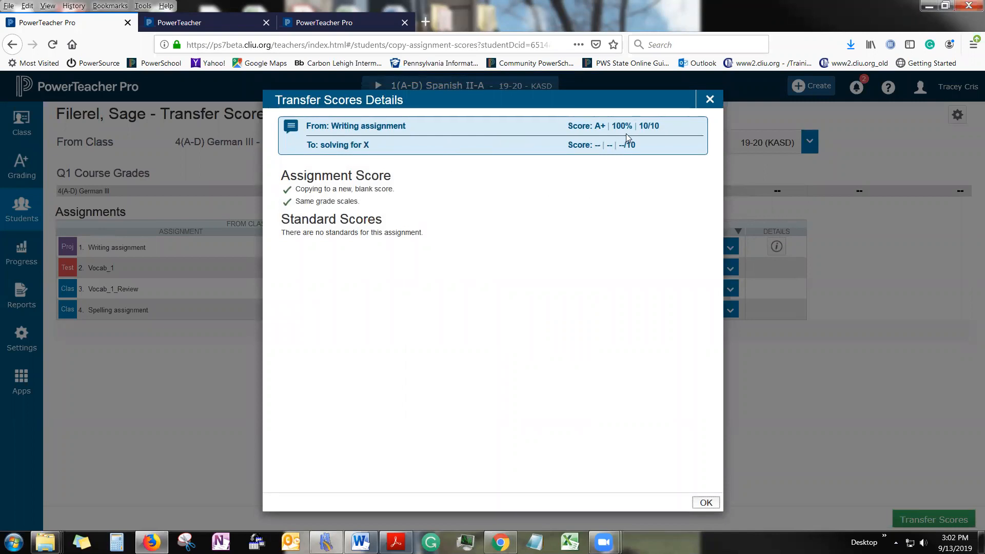
pyautogui.click(708, 102)
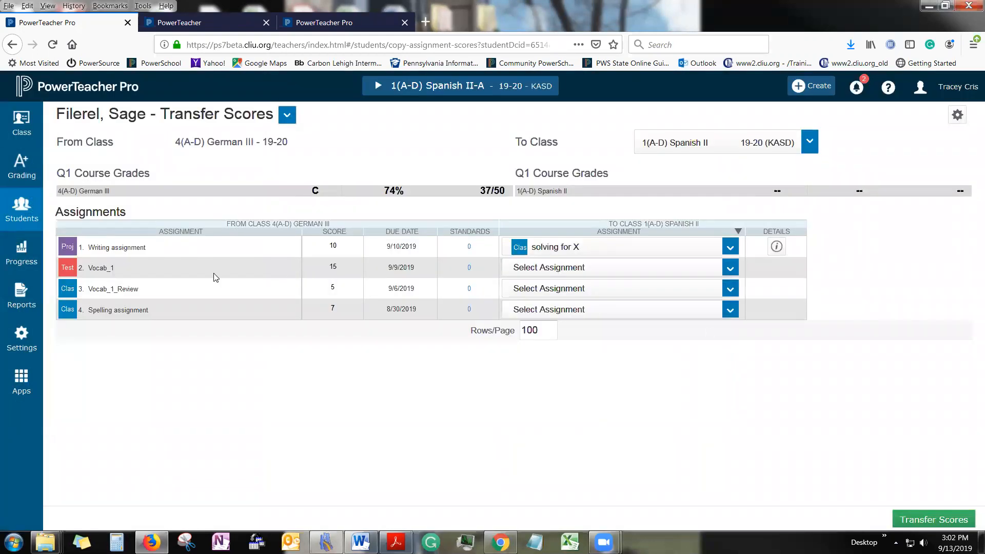
# - Try matching Vocab_1 to Aug29weeklyassignment to inspect the transfer details, and clear that match
pyautogui.click(674, 270)
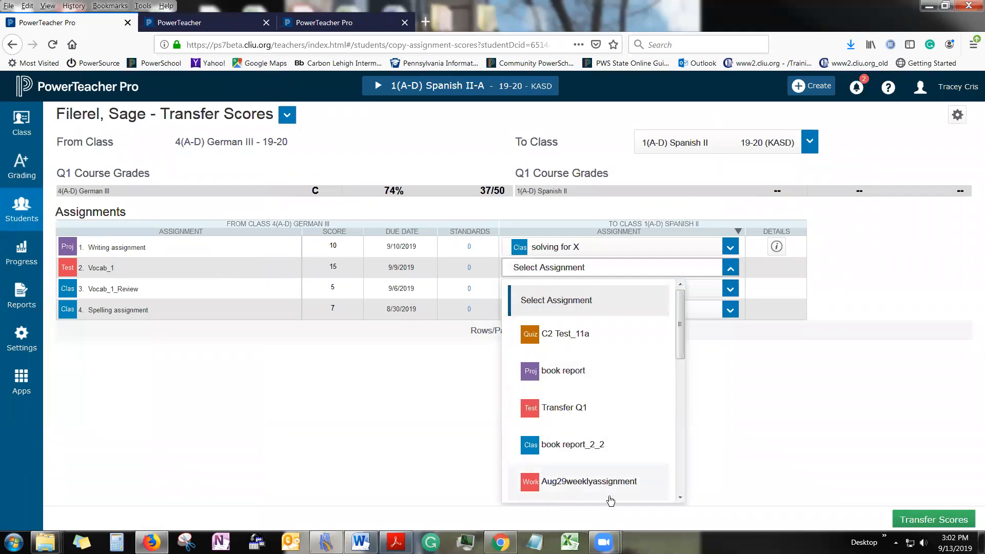
pyautogui.click(606, 495)
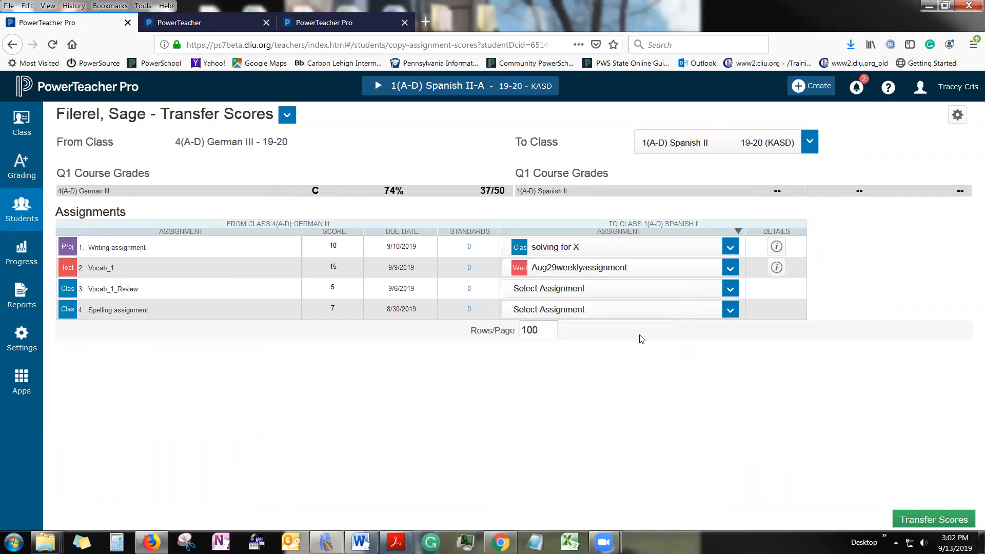
pyautogui.click(775, 268)
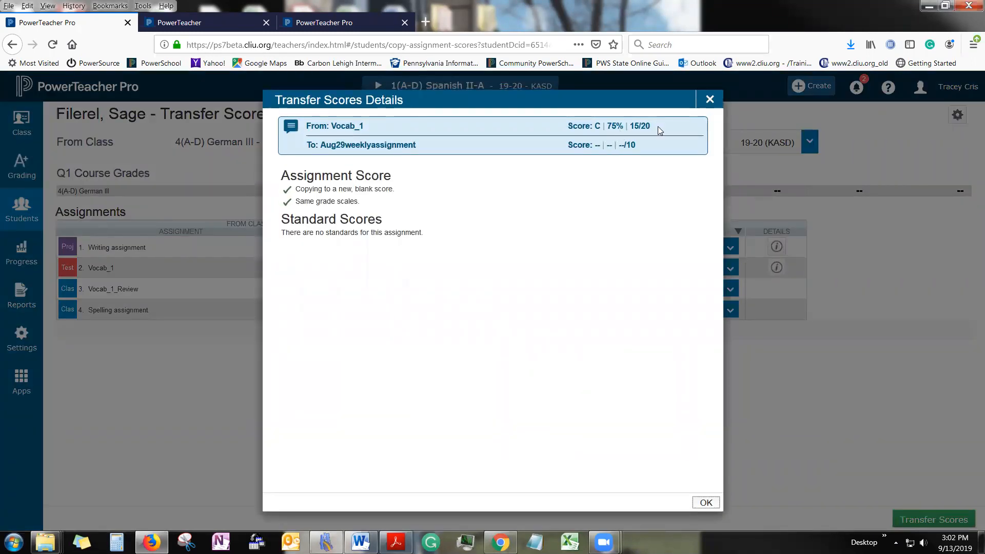
pyautogui.click(708, 104)
pyautogui.click(625, 267)
pyautogui.click(627, 308)
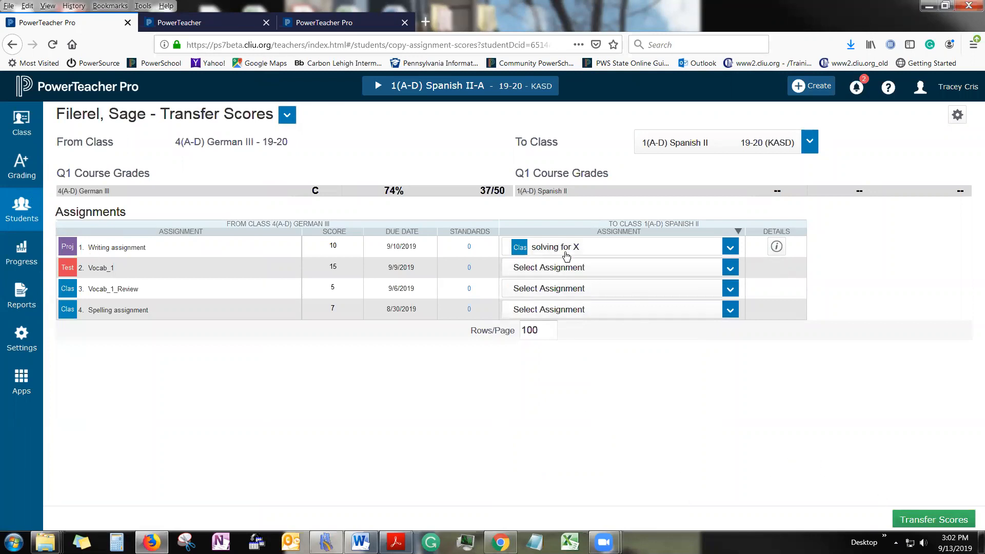
# - Transfer the Writing assignment score to solving for X and open the Scoresheet for 1(A-D) Spanish II-A
pyautogui.click(923, 520)
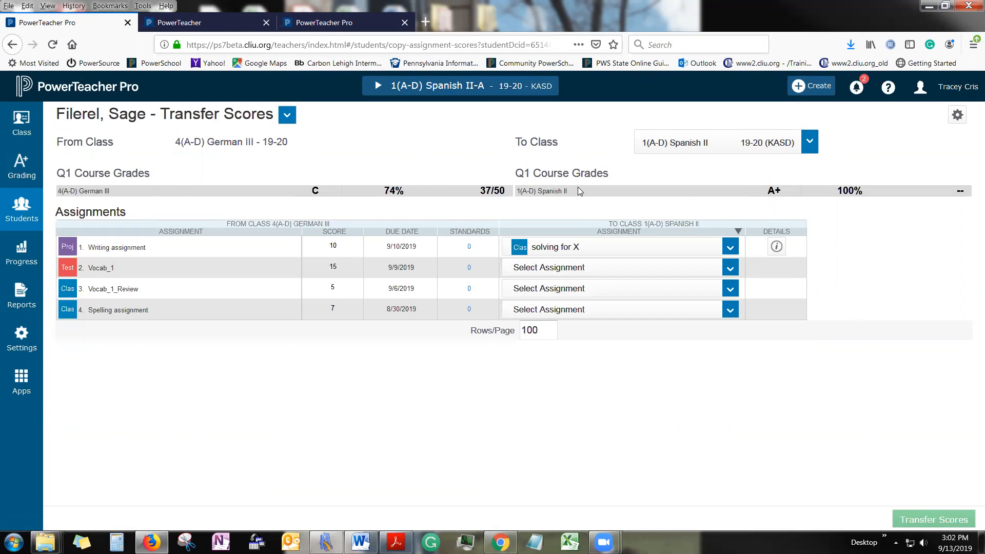
pyautogui.click(37, 170)
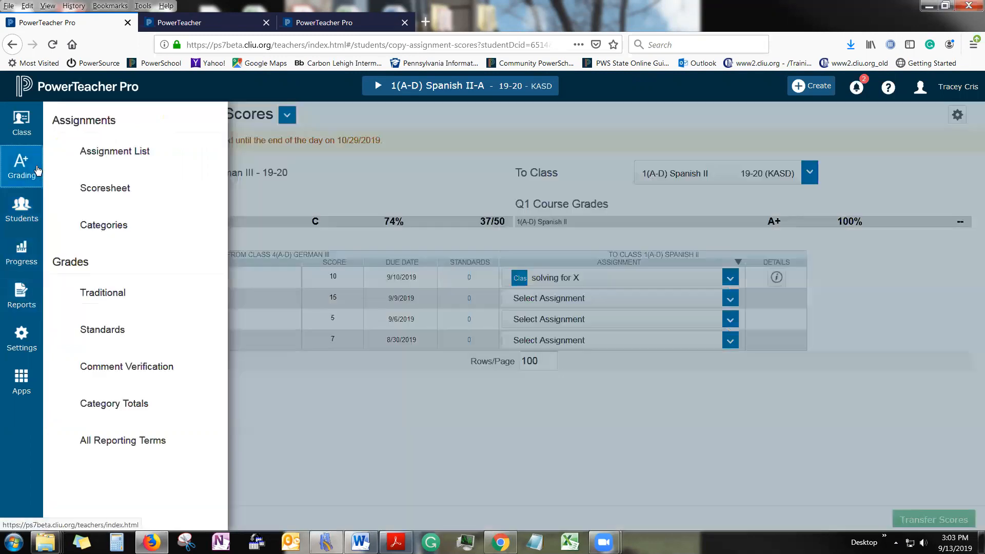
pyautogui.click(102, 190)
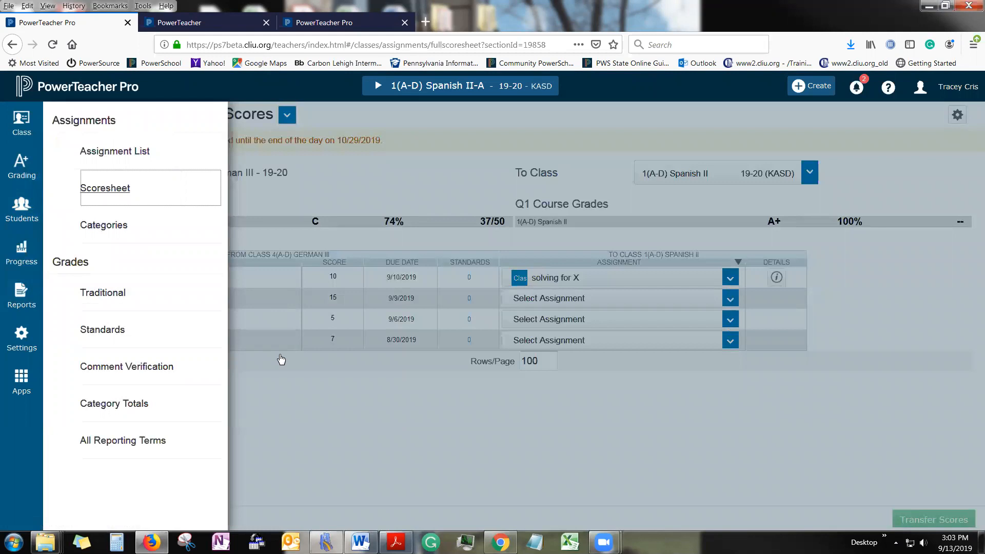
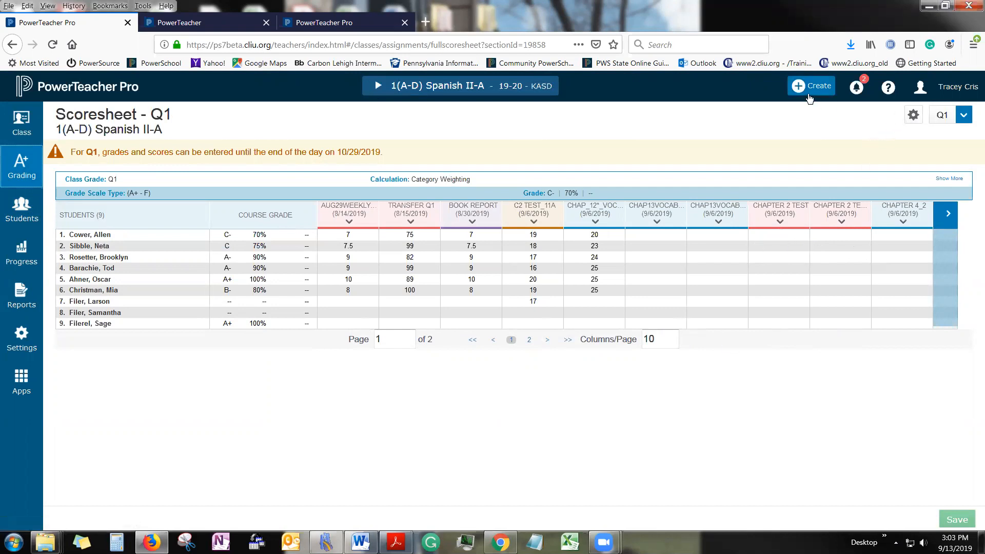
# - Open the Transfer Q1 assignment for editing from the Assignment List, check its due dates by class, and save and close it
pyautogui.click(24, 169)
pyautogui.click(95, 153)
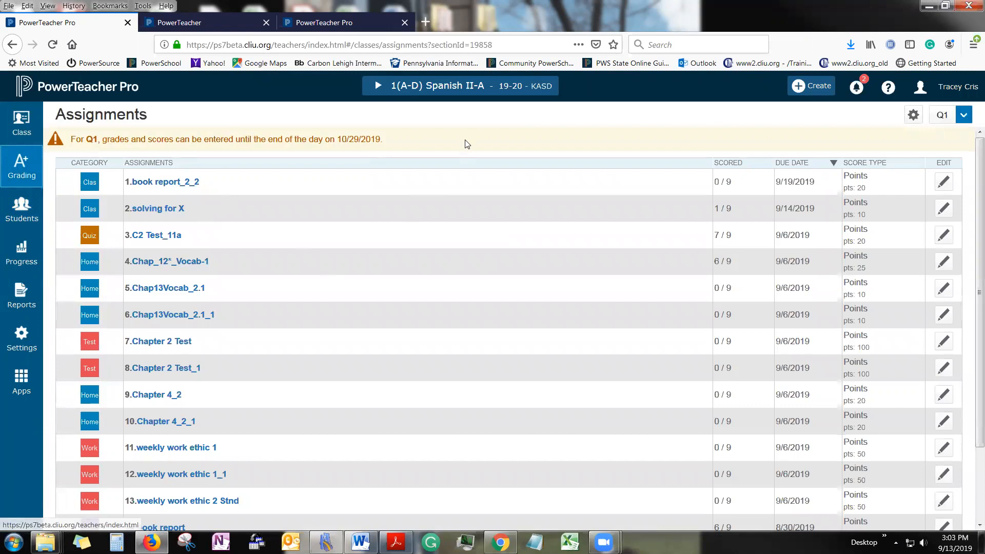
pyautogui.scroll(-3, 519, 174)
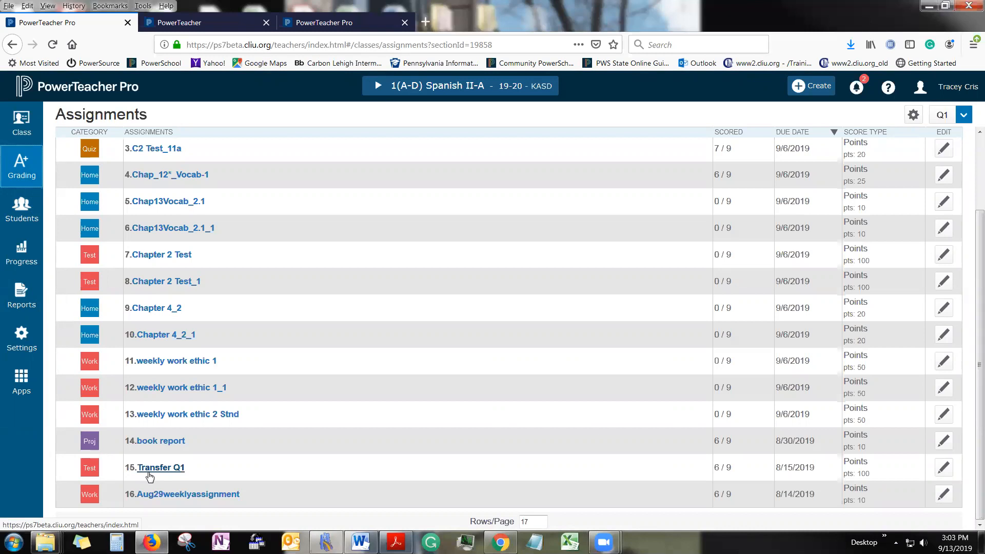
pyautogui.click(943, 469)
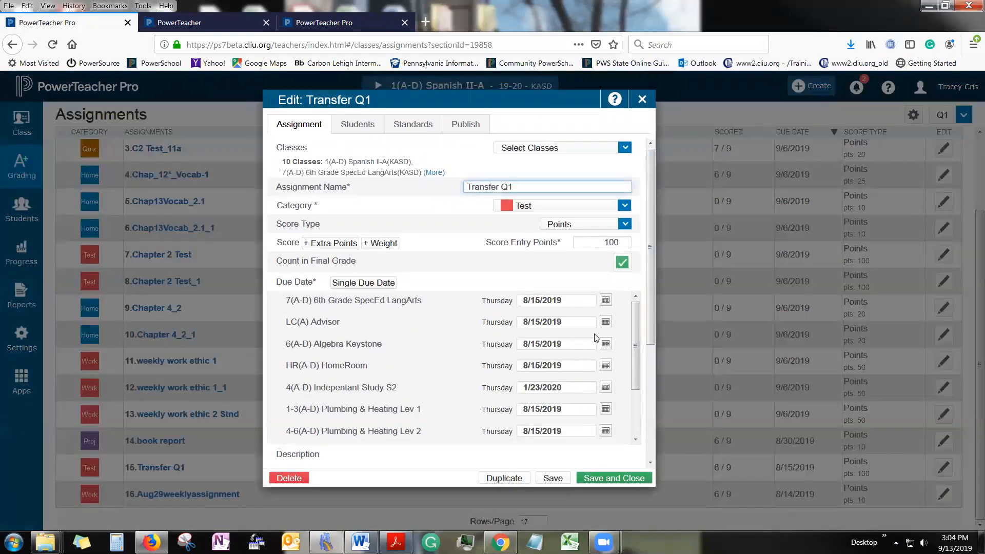
pyautogui.moveTo(639, 335); pyautogui.dragTo(632, 419)
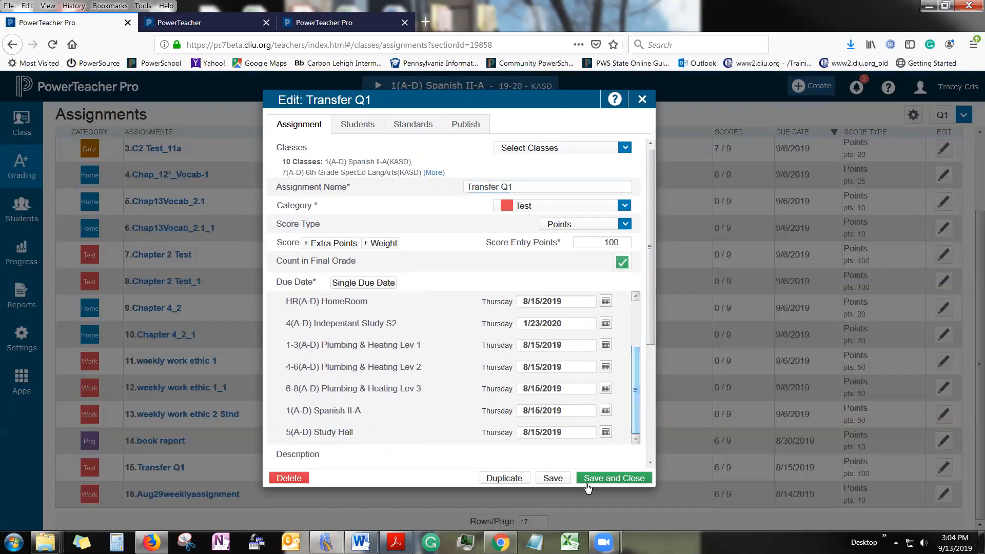
pyautogui.click(611, 482)
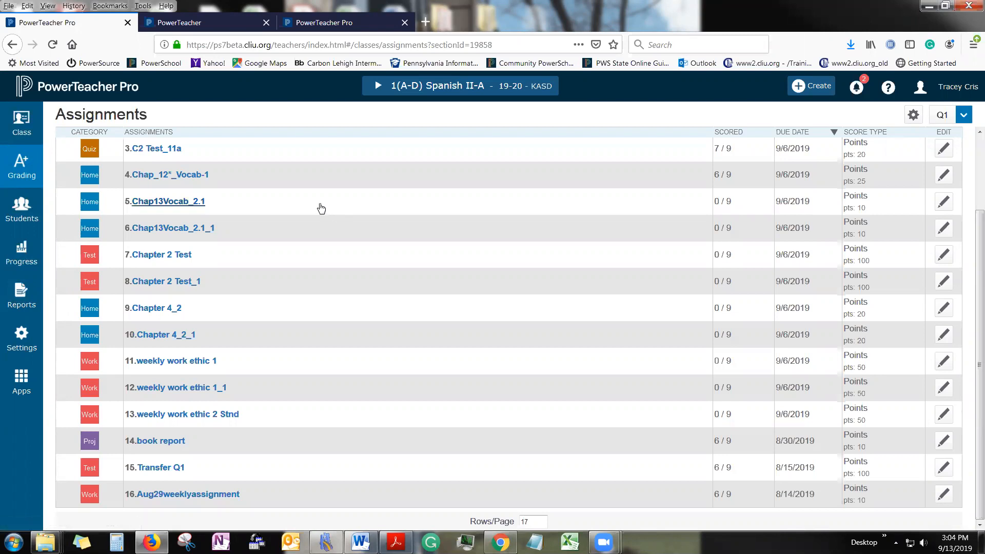
# - Return to the Q1 Scoresheet and select the course grade of the last student listed
pyautogui.click(16, 171)
pyautogui.click(104, 190)
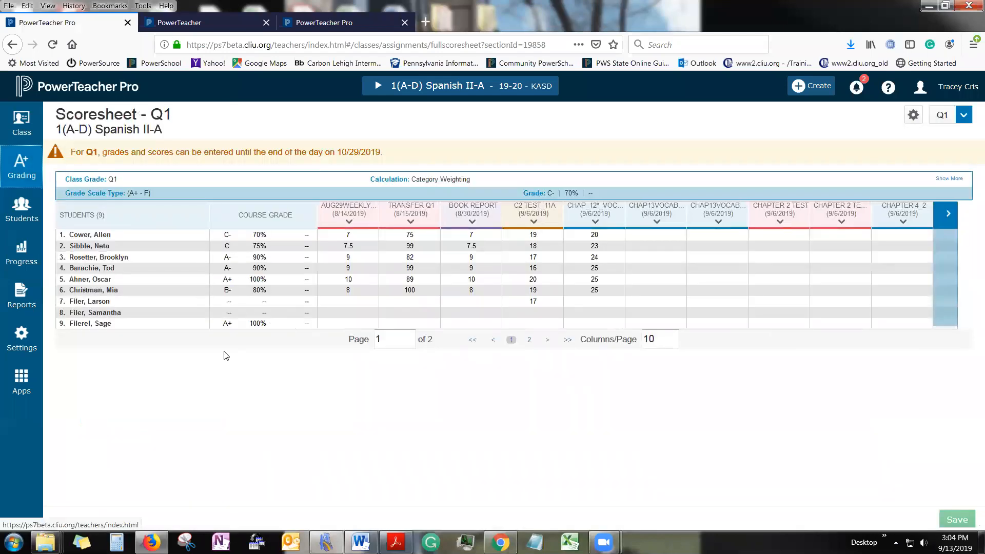
pyautogui.click(226, 324)
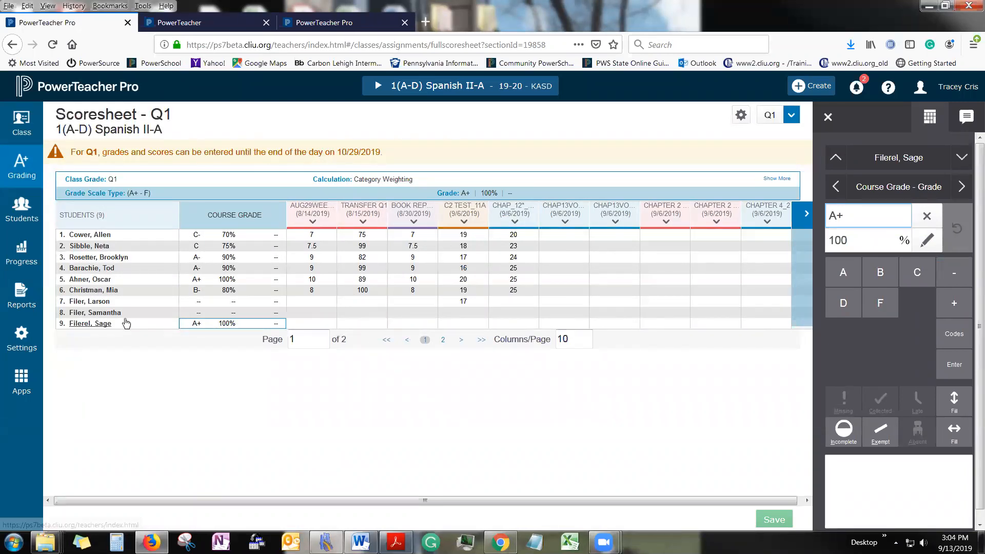
# - Open the last student's Assignments page from the Scoresheet and inspect the Transfer Q1 and solving for X scores
pyautogui.click(105, 324)
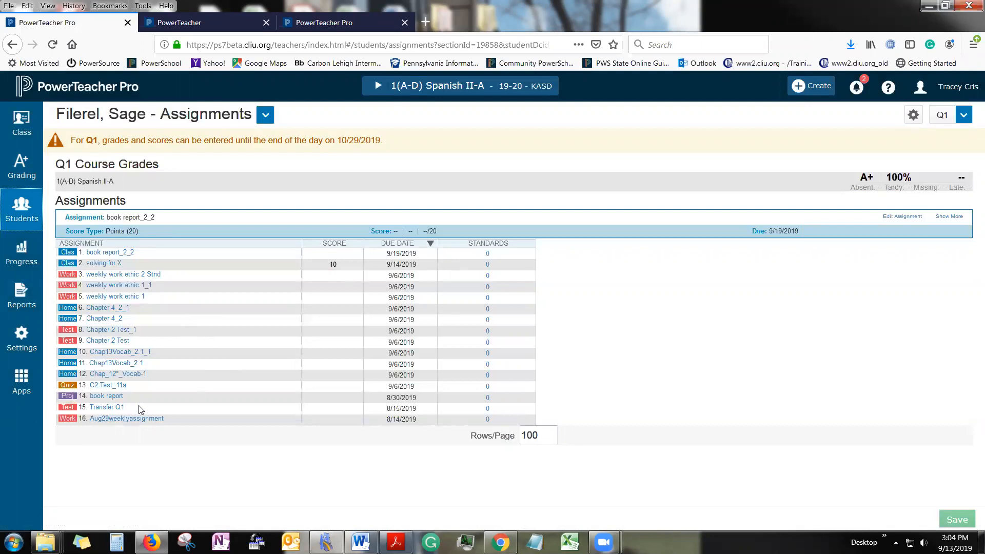
pyautogui.click(329, 409)
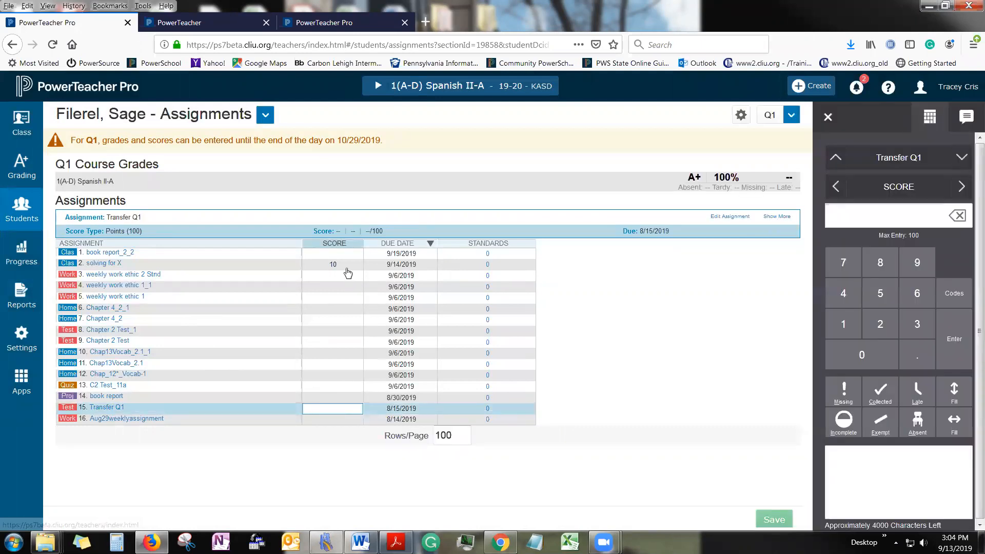
pyautogui.click(331, 265)
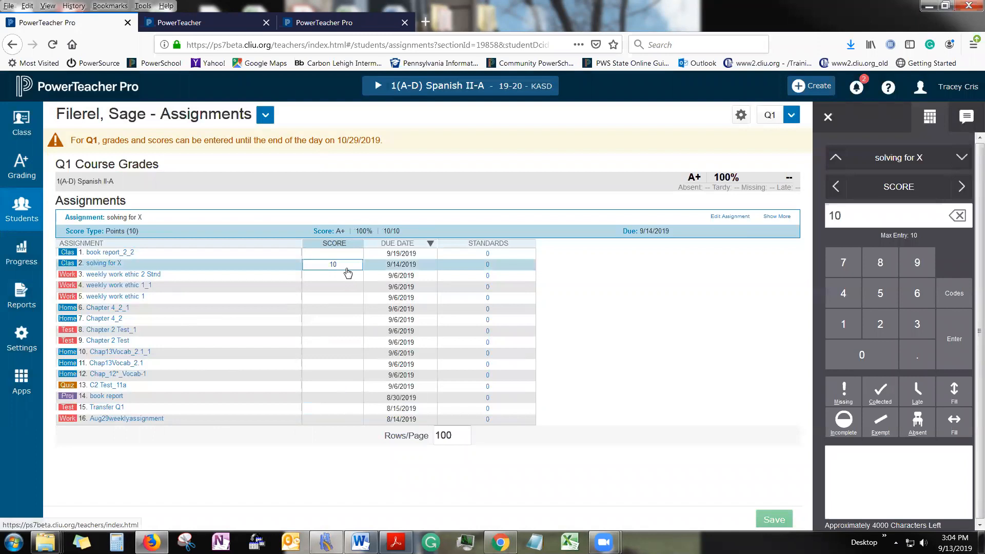
# - Clear the student's solving for X score, enter 79 for the Transfer Q1 assignment, and save the scores
pyautogui.click(957, 216)
pyautogui.click(957, 215)
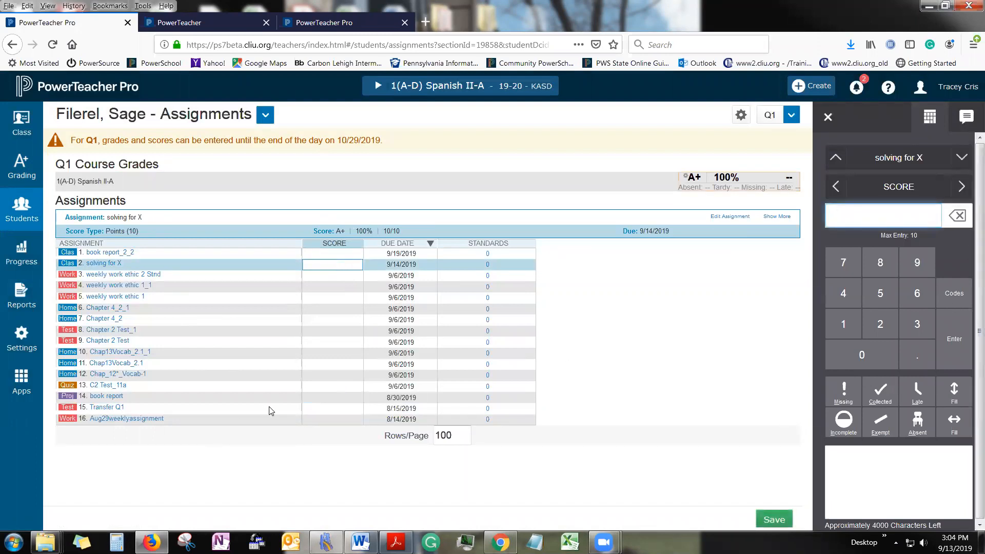
pyautogui.click(314, 410)
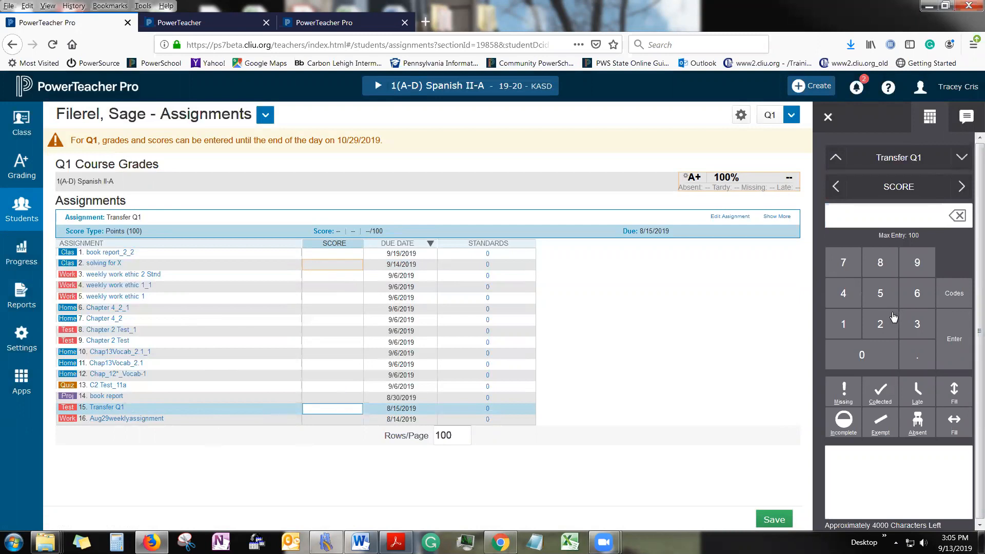
pyautogui.click(843, 264)
pyautogui.click(918, 264)
pyautogui.click(771, 519)
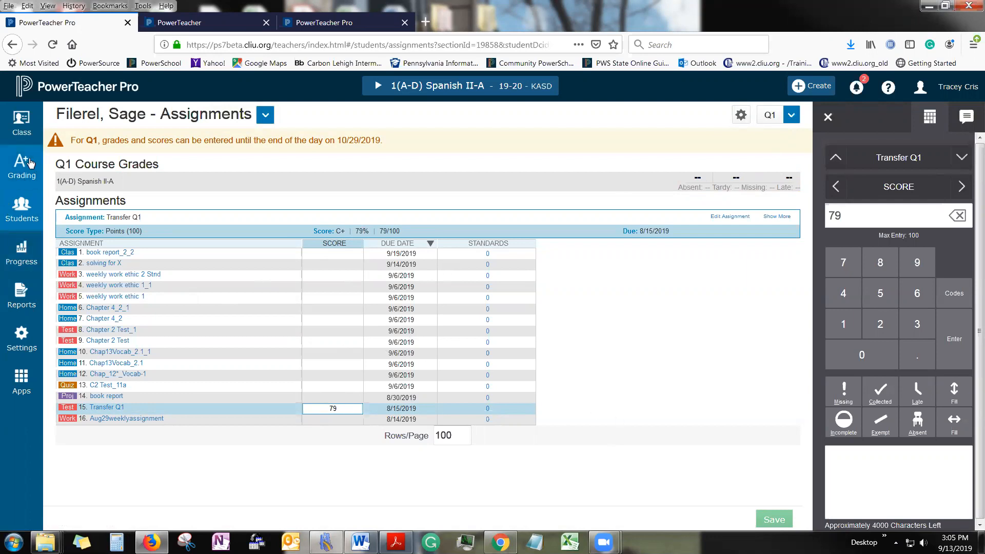
# - Open the class Scoresheet and select the last student's Transfer Q1 score to check it
pyautogui.click(22, 201)
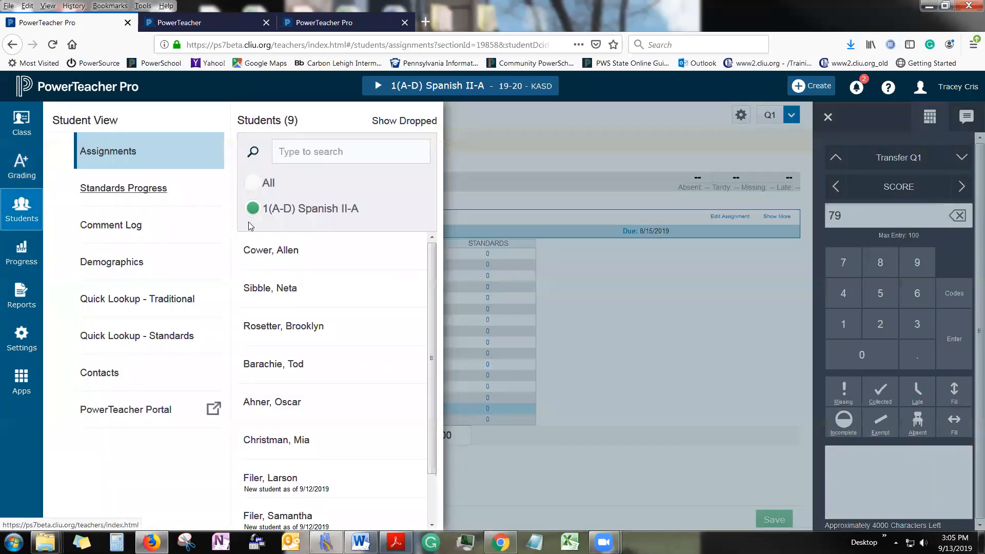
pyautogui.click(19, 167)
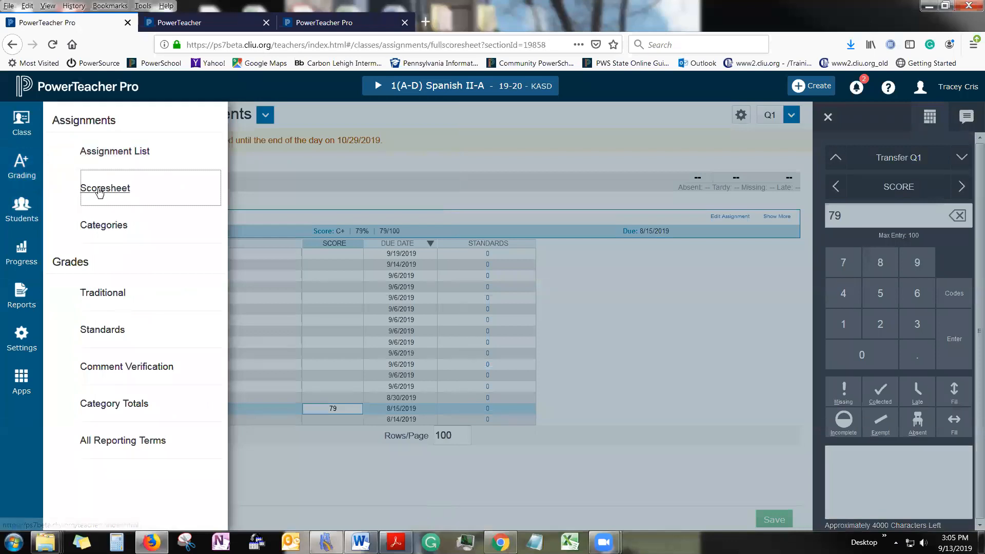
pyautogui.click(100, 188)
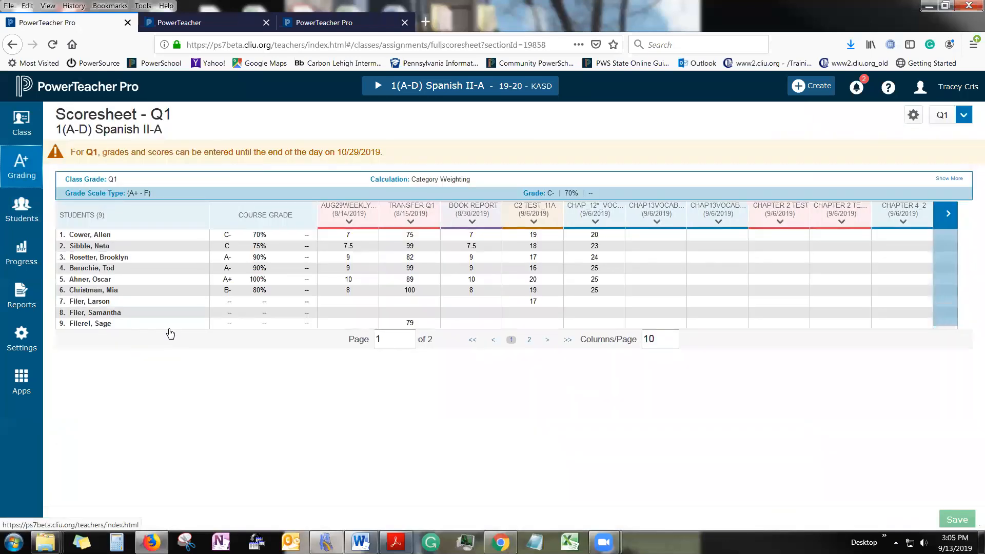
pyautogui.click(415, 323)
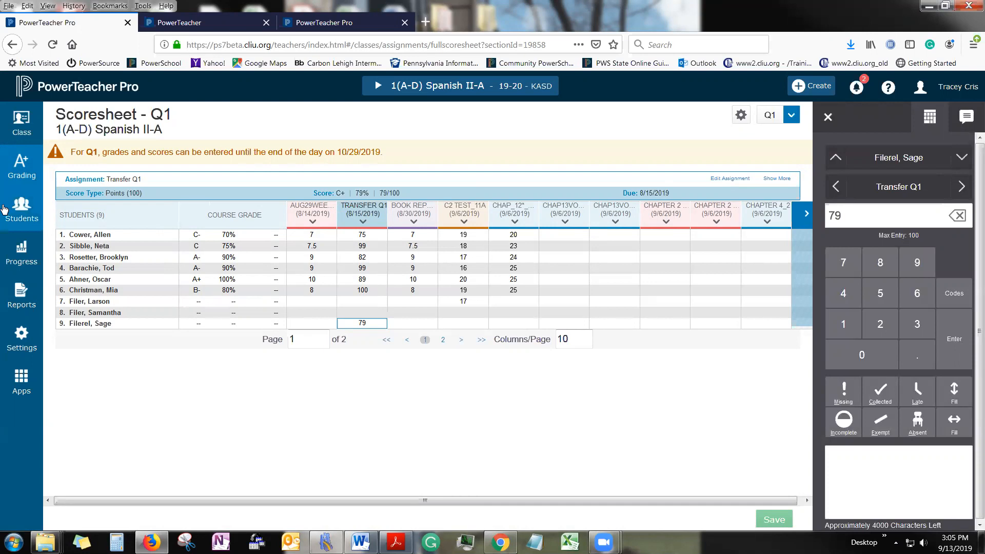
# - Open the Standards grades page for the class and switch the reporting term to Q2
pyautogui.click(21, 210)
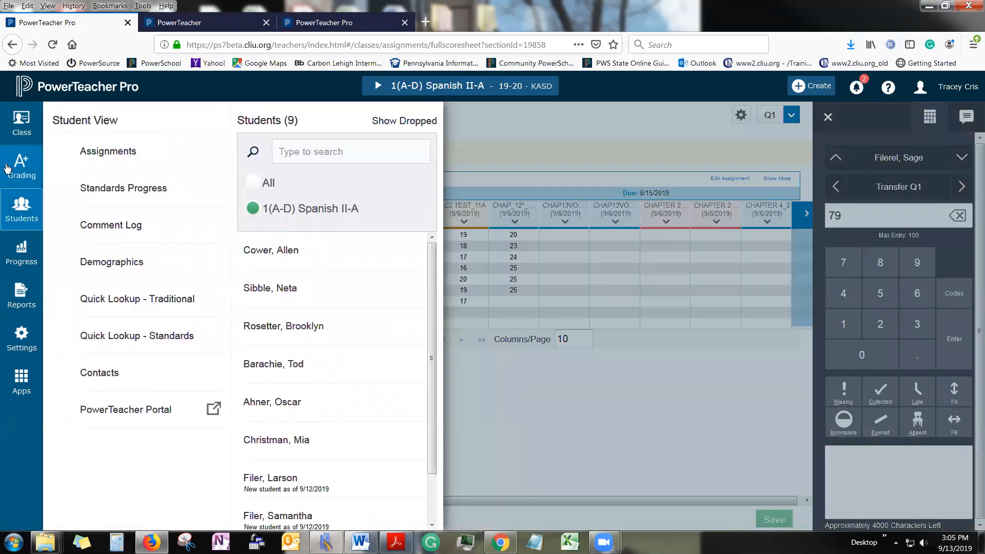
pyautogui.click(21, 167)
pyautogui.click(100, 329)
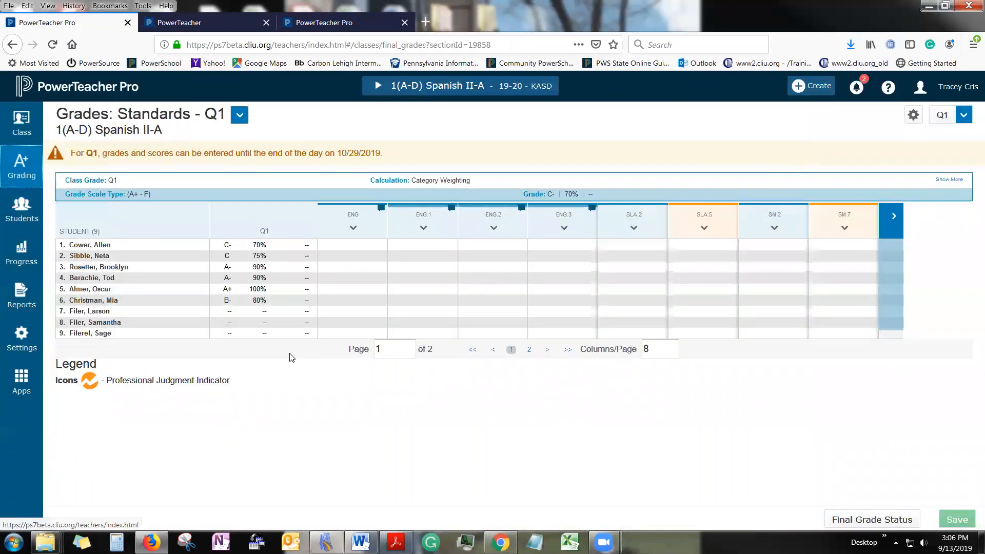
pyautogui.click(962, 117)
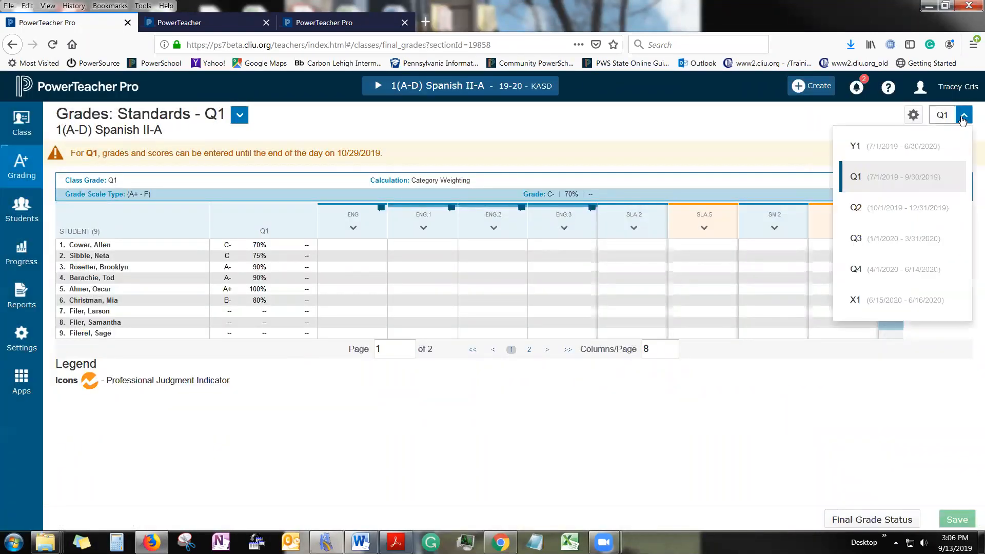
pyautogui.click(893, 213)
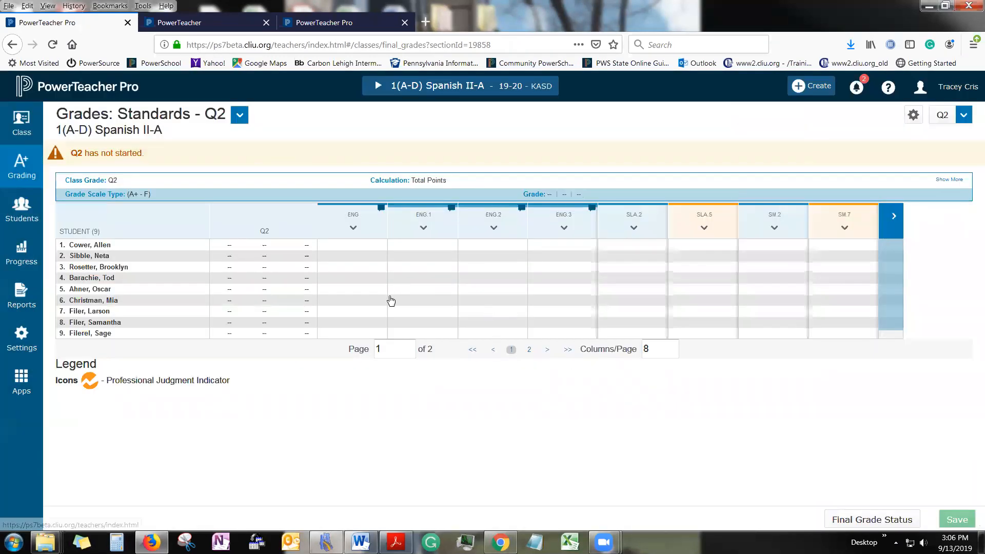
# - Return the Standards grades page to Q1 and highlight the notice about the grade entry deadline
pyautogui.click(963, 114)
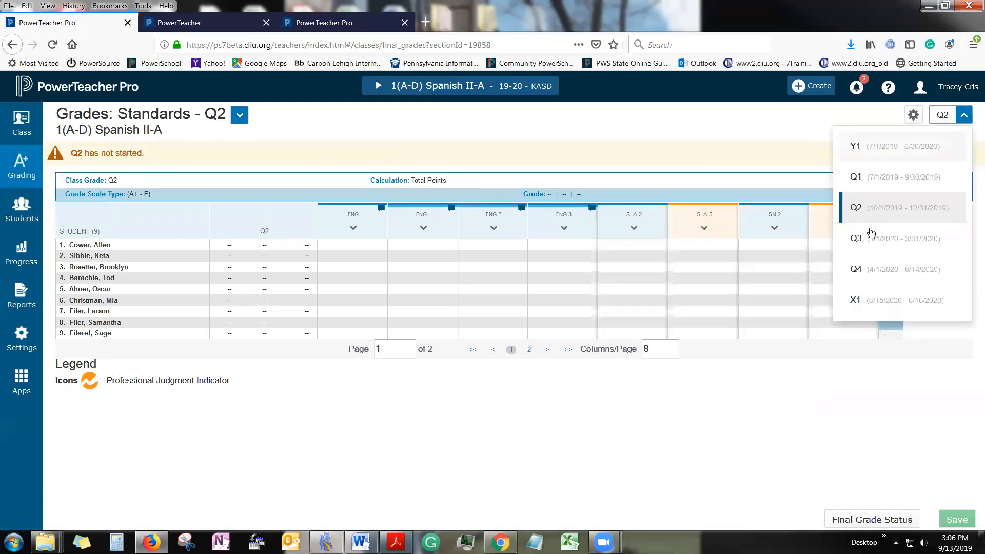
pyautogui.click(860, 180)
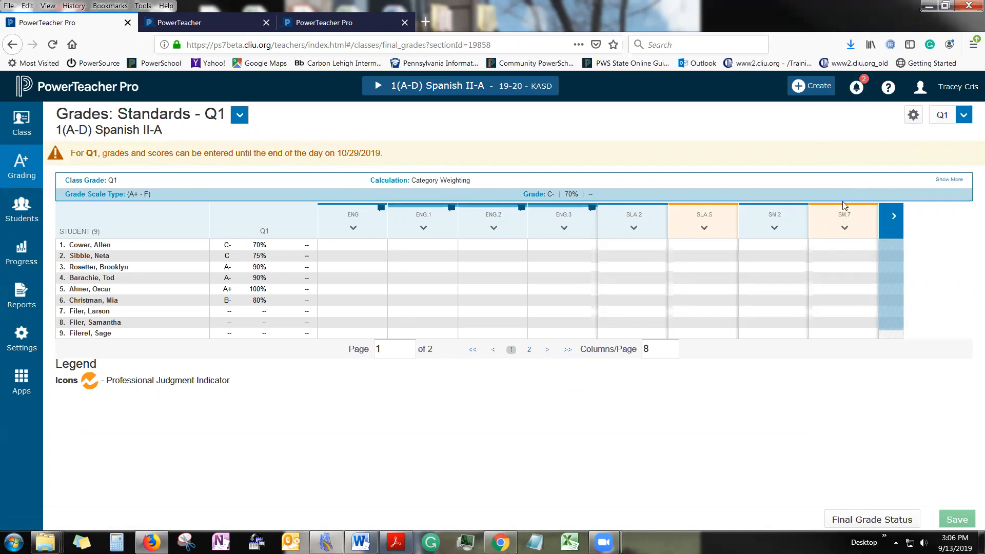
pyautogui.moveTo(387, 163); pyautogui.dragTo(77, 155)
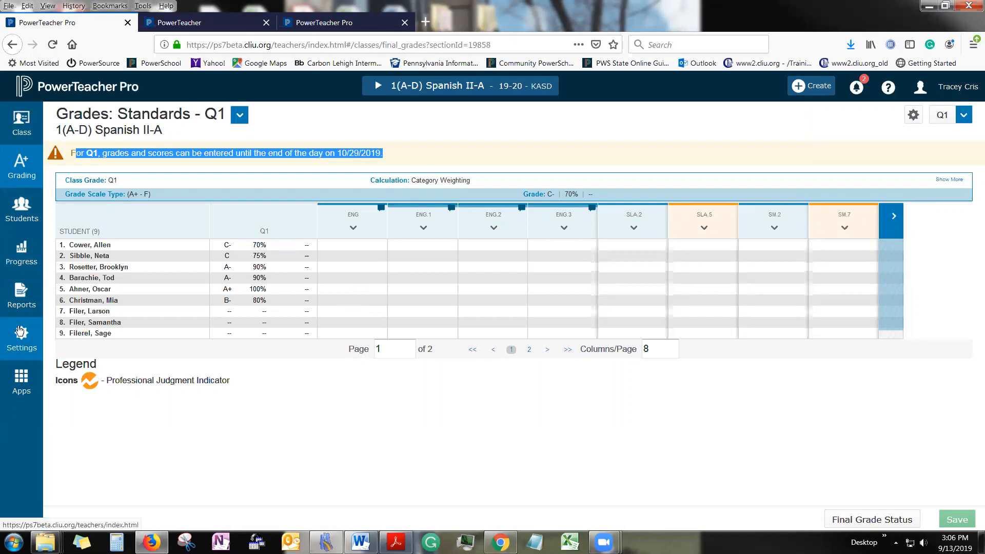
# - Open Display Settings and look over the Traditional Grades and Standards Usage sections
pyautogui.click(27, 349)
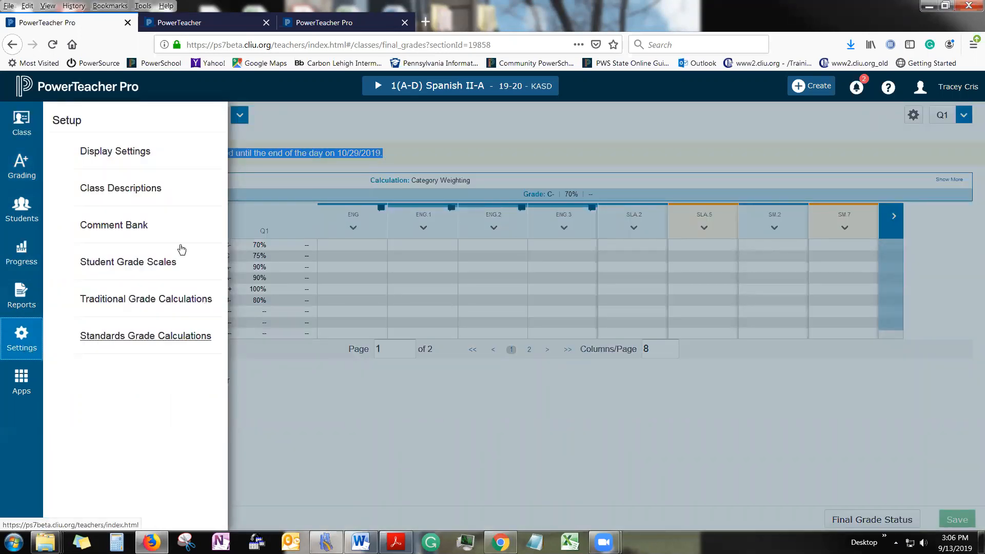
pyautogui.click(112, 159)
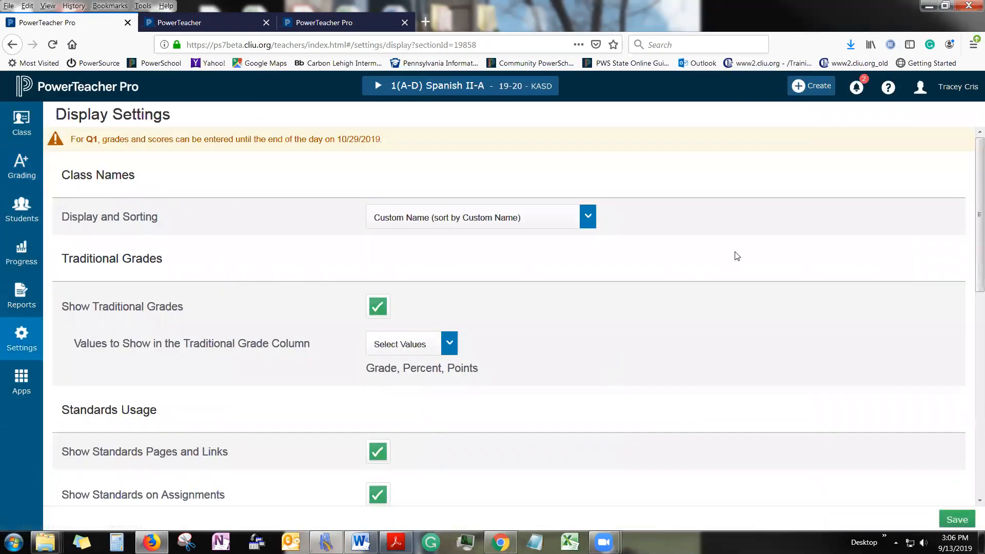
pyautogui.scroll(-2, 737, 256)
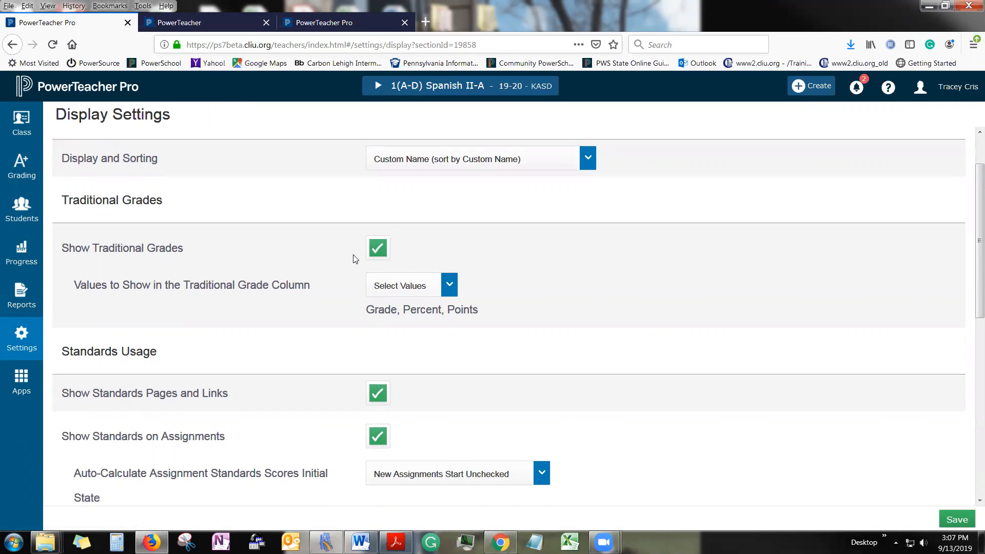
pyautogui.scroll(-2, 444, 233)
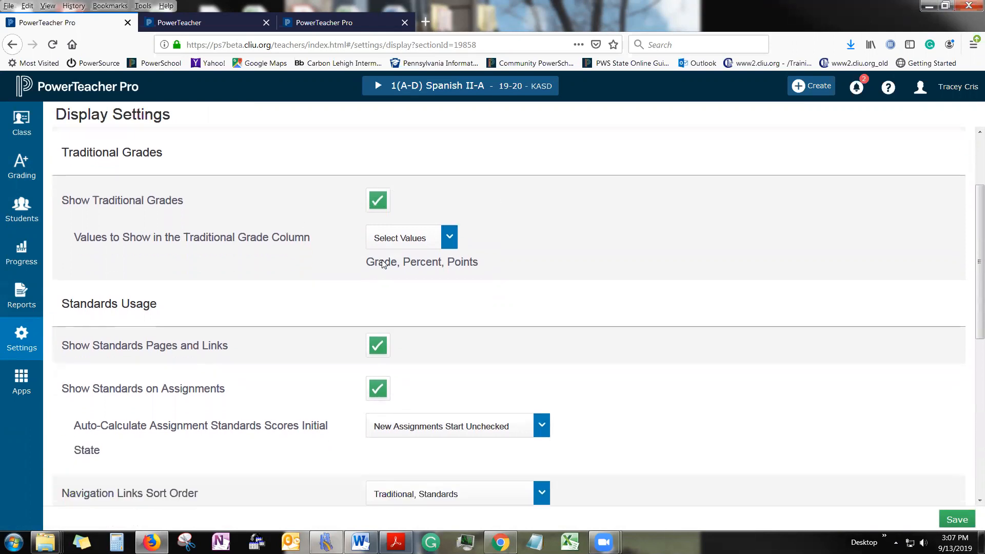
pyautogui.scroll(4, 418, 276)
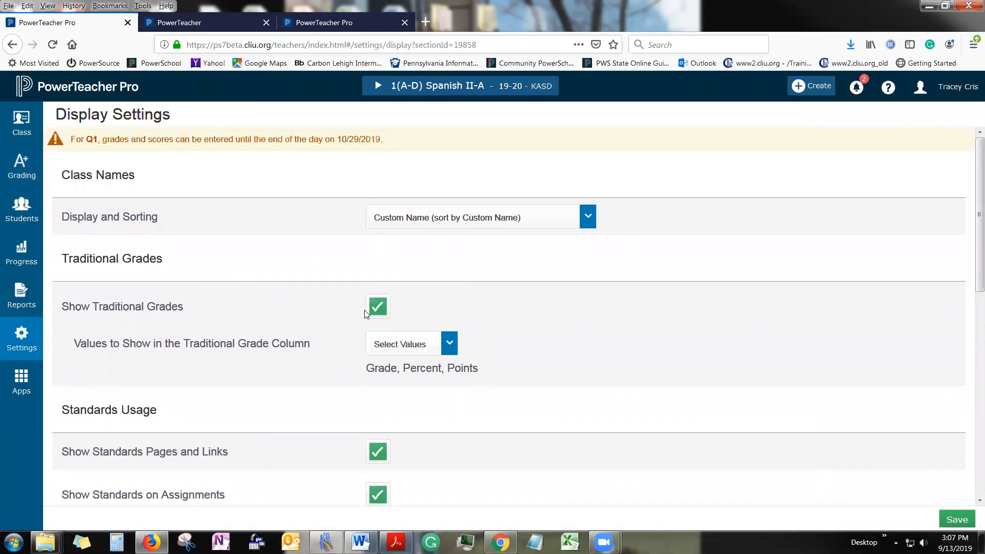
# - Examine the Display and Sorting options for class names and compare them with the class list
pyautogui.click(422, 222)
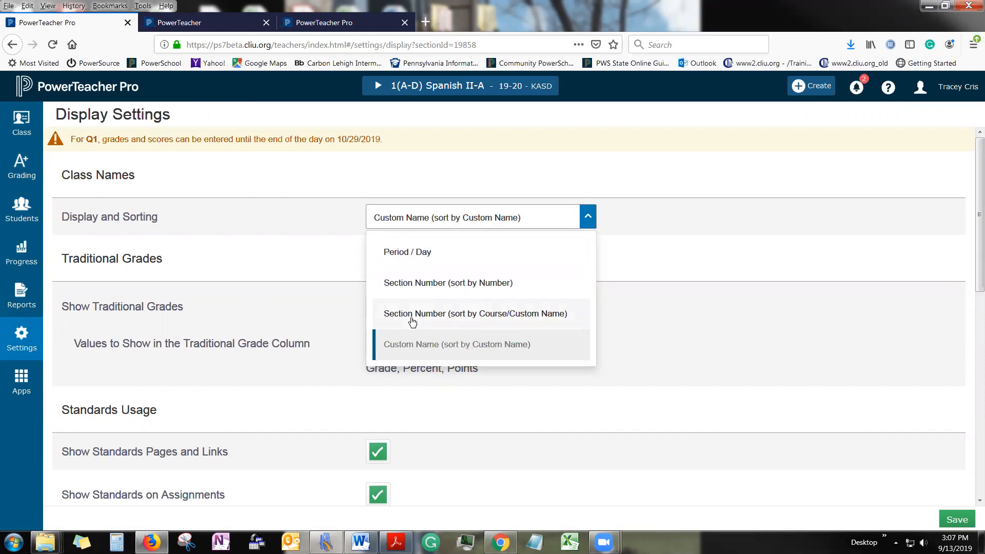
pyautogui.click(399, 96)
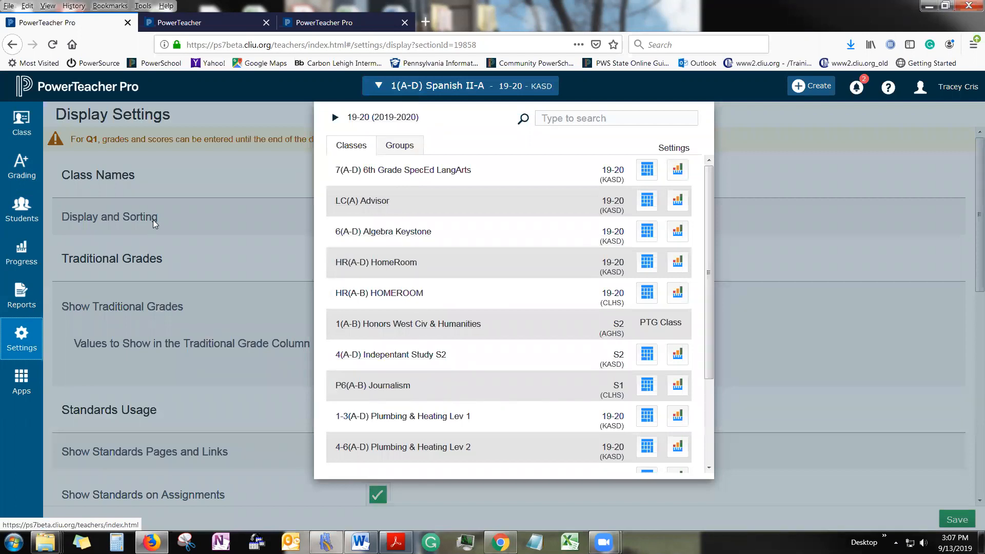
pyautogui.click(221, 222)
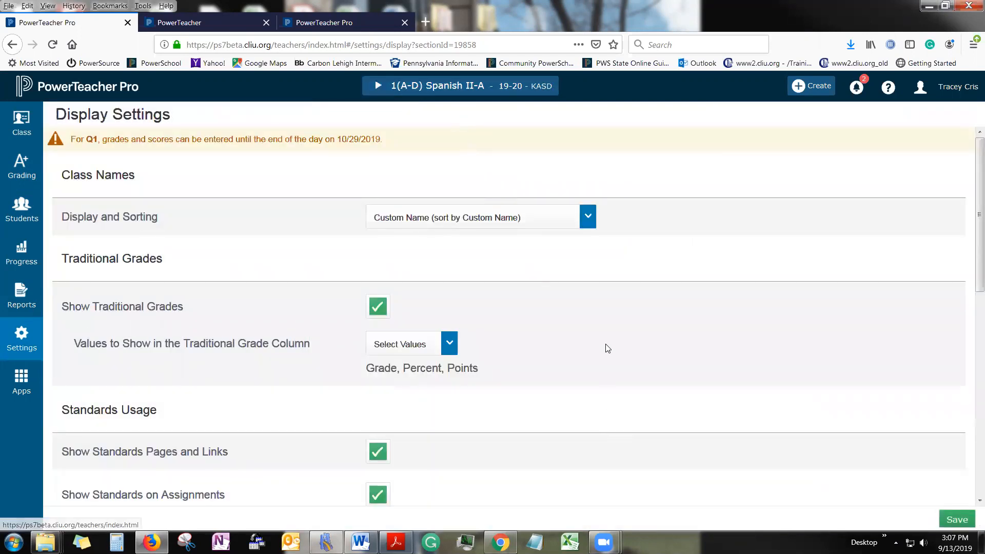
# - Examine which values can be shown in the Traditional Grade column, leaving the selection as it is
pyautogui.scroll(-3, 608, 328)
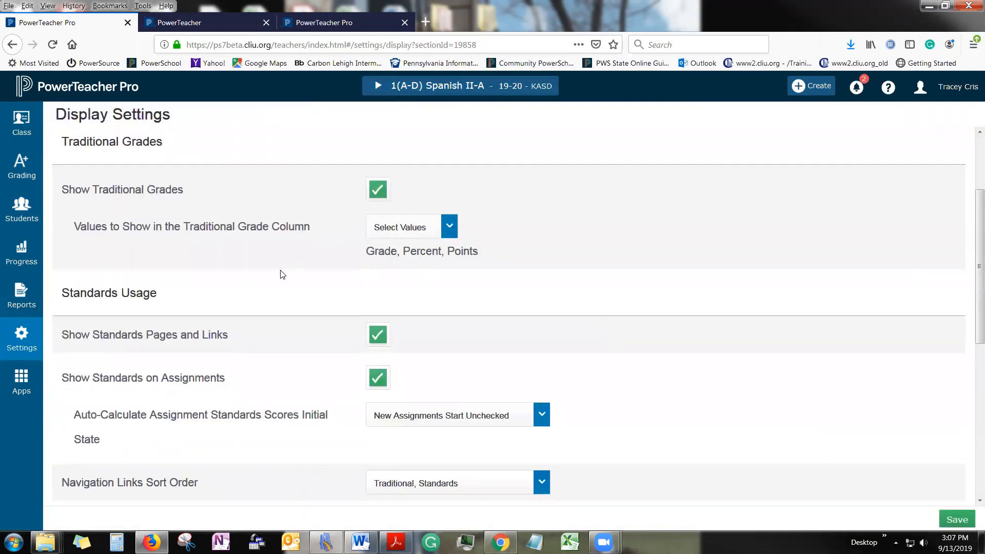
pyautogui.scroll(-2, 282, 280)
pyautogui.click(449, 176)
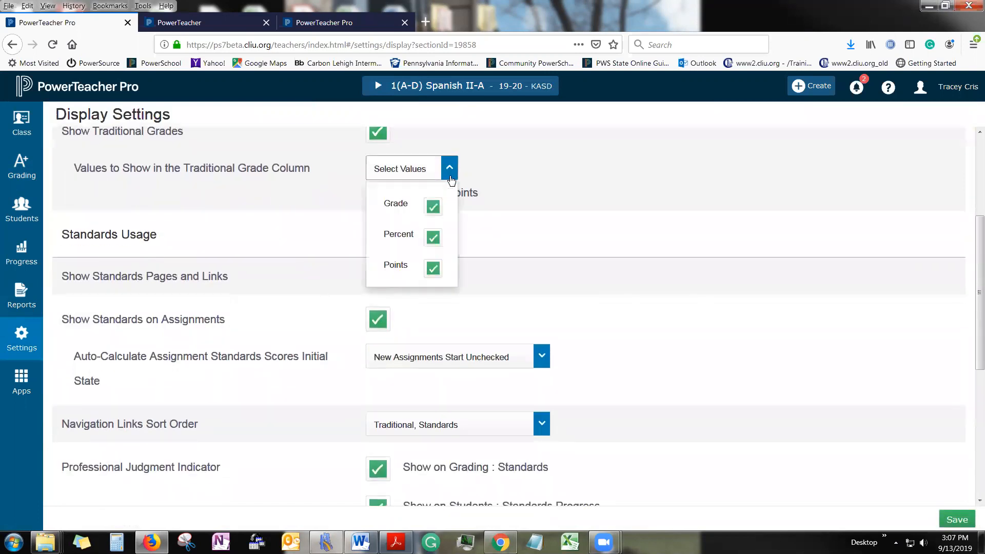
pyautogui.click(542, 178)
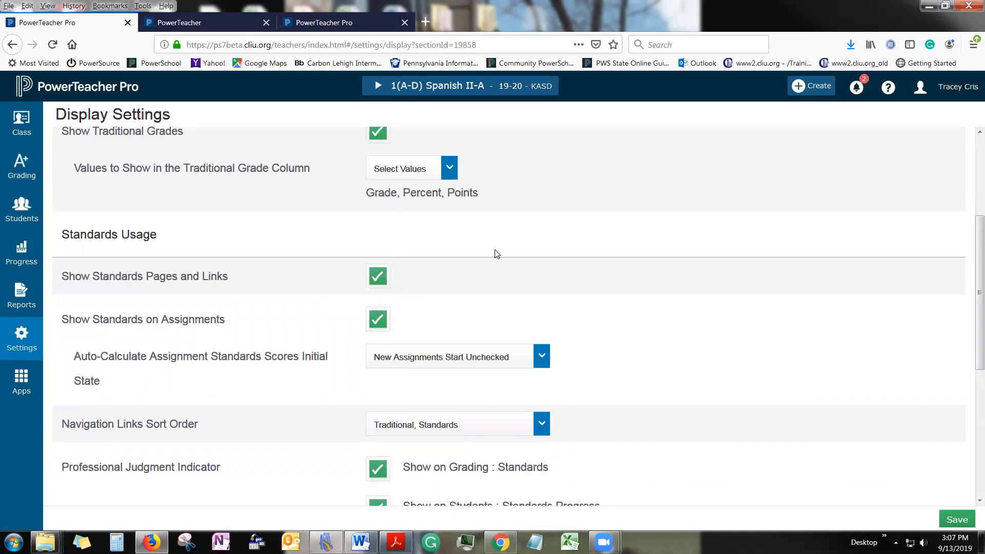
# - Highlight the Auto-Calculate Assignment Standards Scores Initial State setting and examine its options without changing it
pyautogui.scroll(-1, 542, 330)
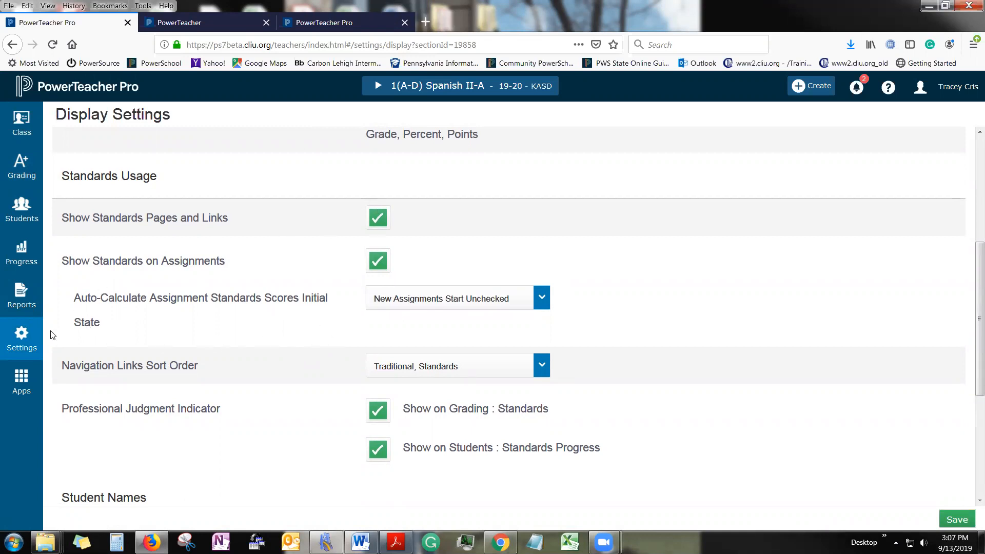
pyautogui.click(99, 328)
pyautogui.moveTo(99, 328); pyautogui.dragTo(78, 301)
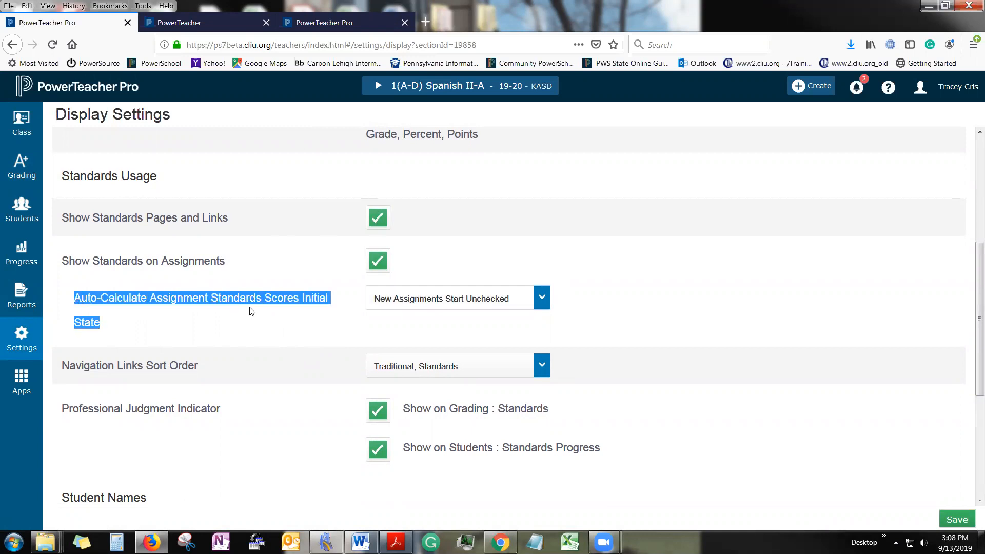
pyautogui.click(402, 302)
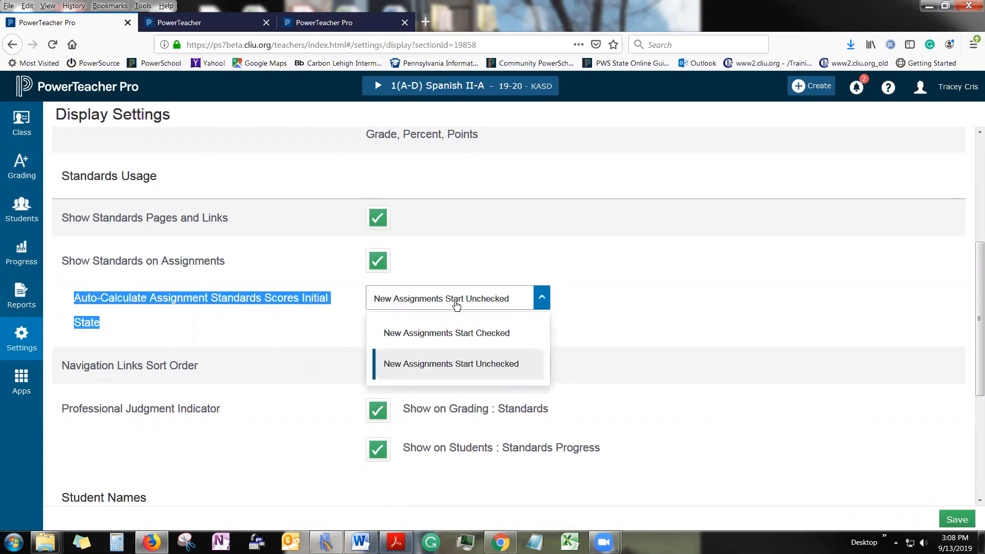
pyautogui.click(597, 310)
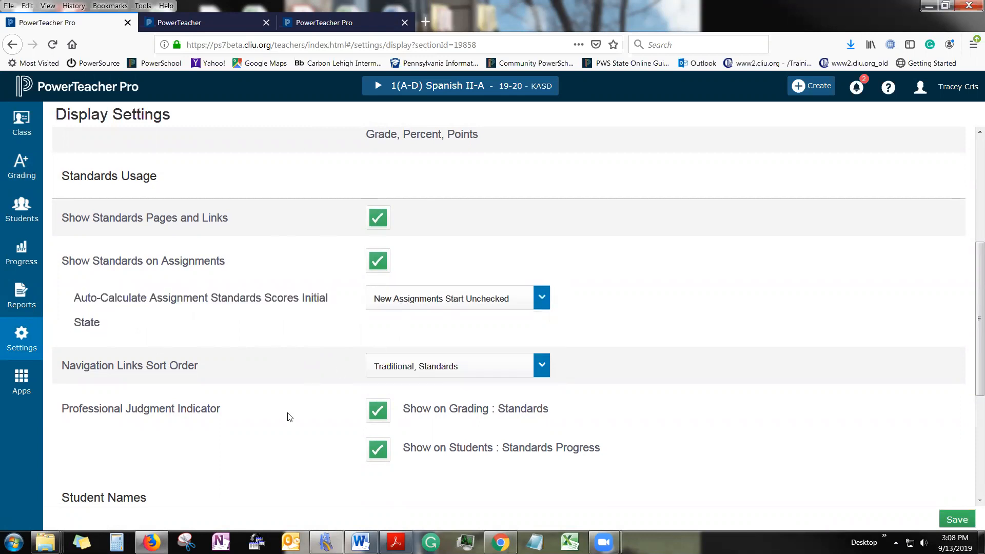
# - Look over the Navigation Links Sort Order, Professional Judgment Indicator and Student Names settings
pyautogui.scroll(-2, 289, 417)
pyautogui.scroll(-2, 232, 323)
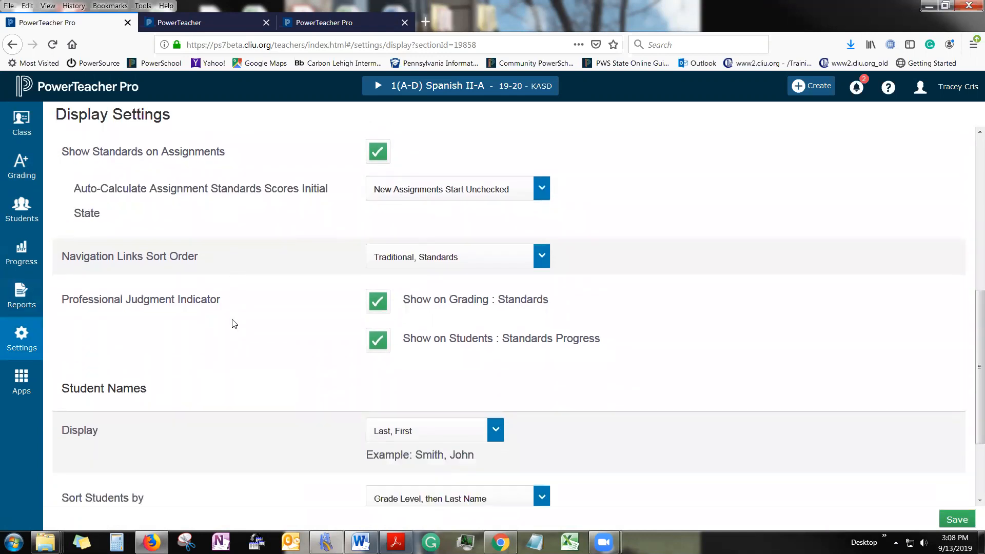
pyautogui.scroll(-1, 232, 323)
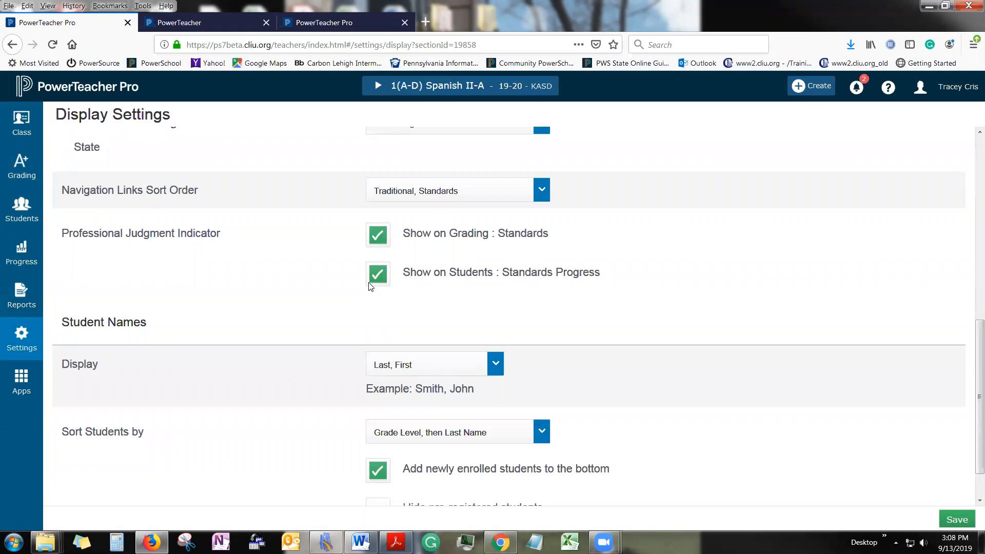
pyautogui.scroll(-1, 371, 286)
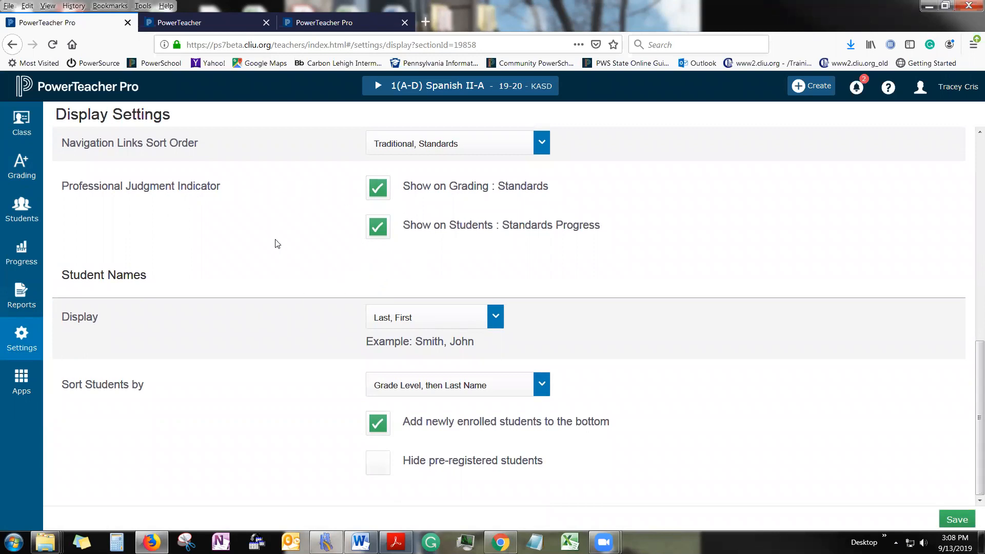
pyautogui.scroll(2, 276, 243)
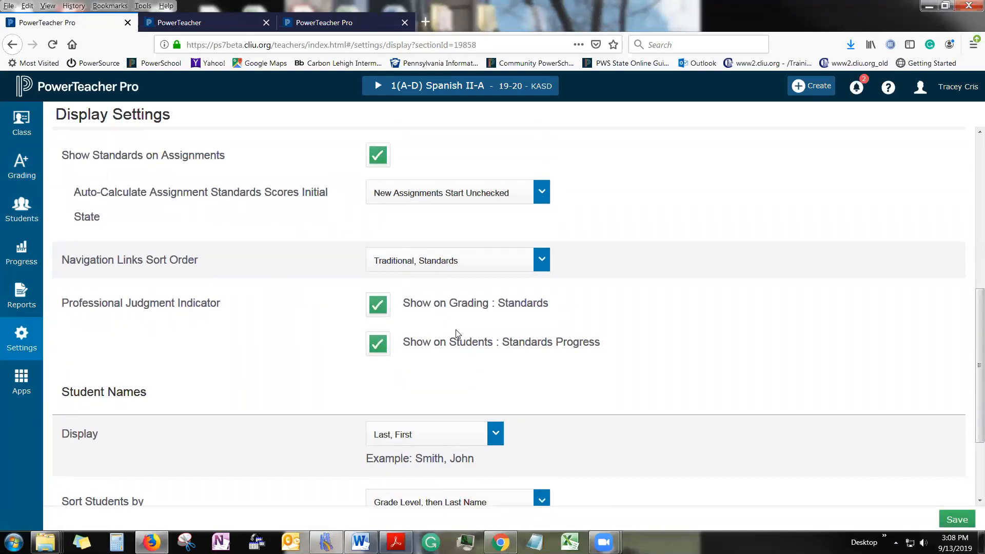
pyautogui.scroll(-2, 304, 391)
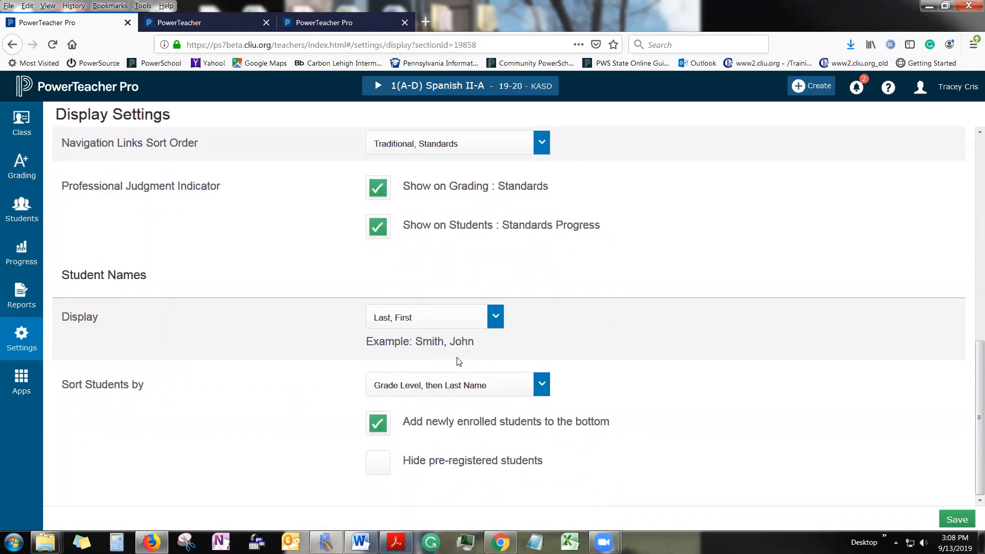
# - Examine the available Student Names display formats and Sort Students by choices, leaving both selections as they are
pyautogui.click(495, 317)
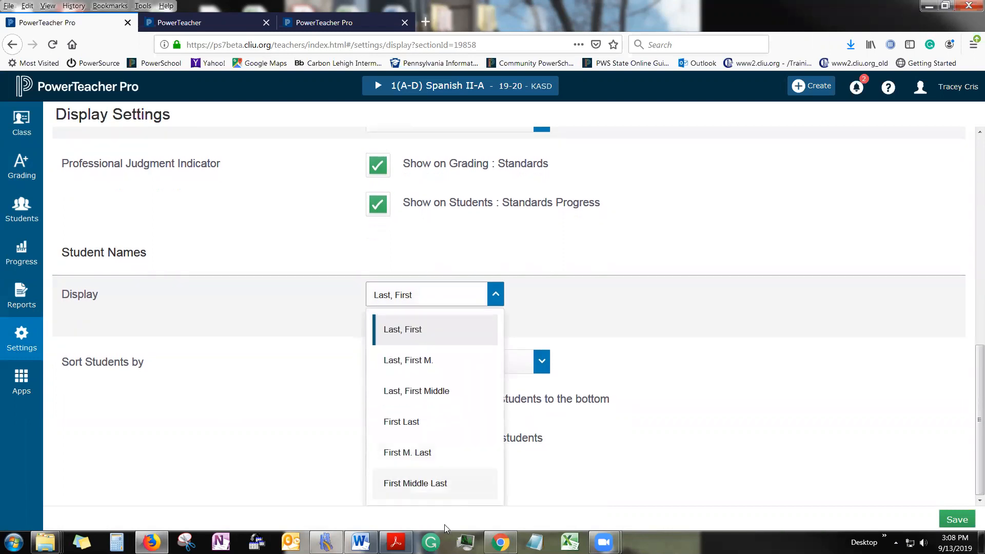
pyautogui.click(259, 456)
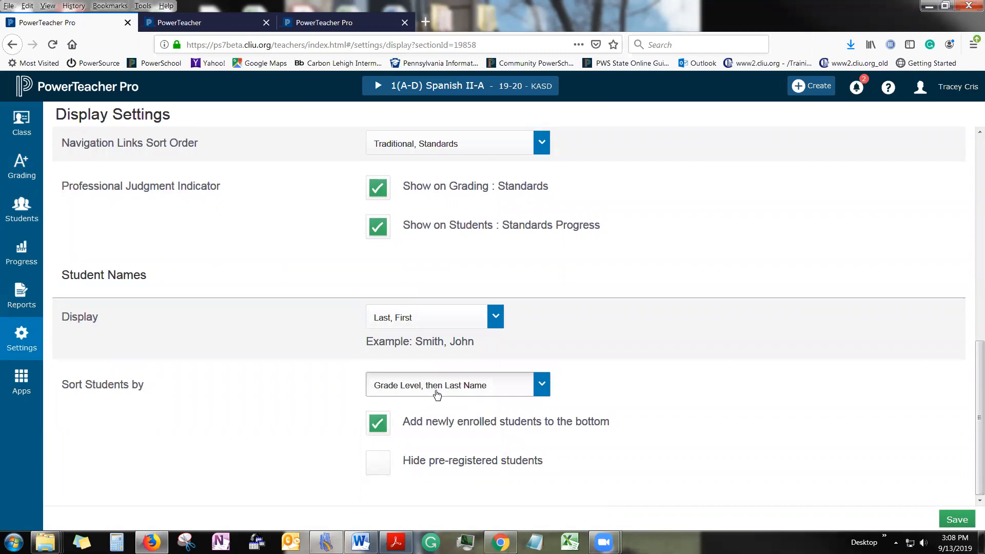
pyautogui.click(436, 393)
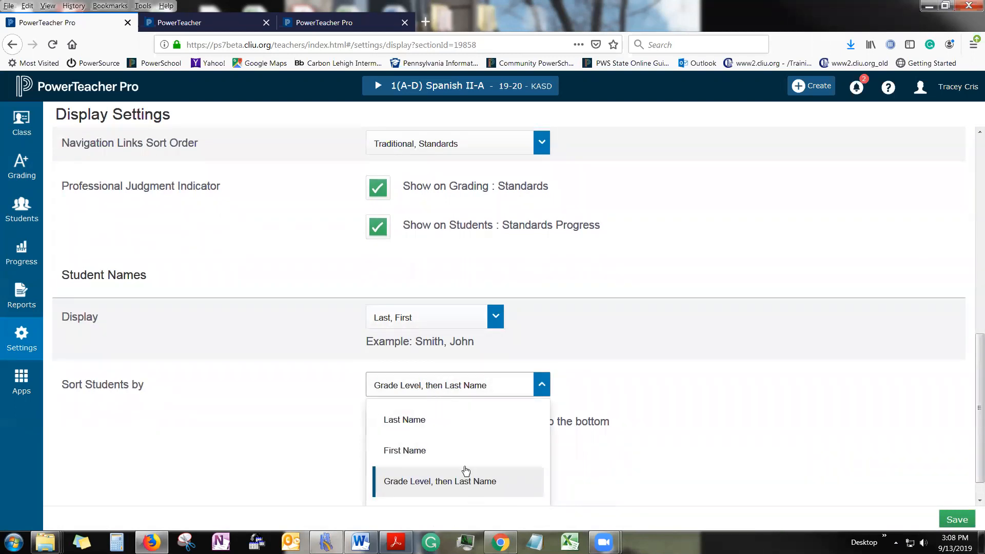
pyautogui.click(190, 458)
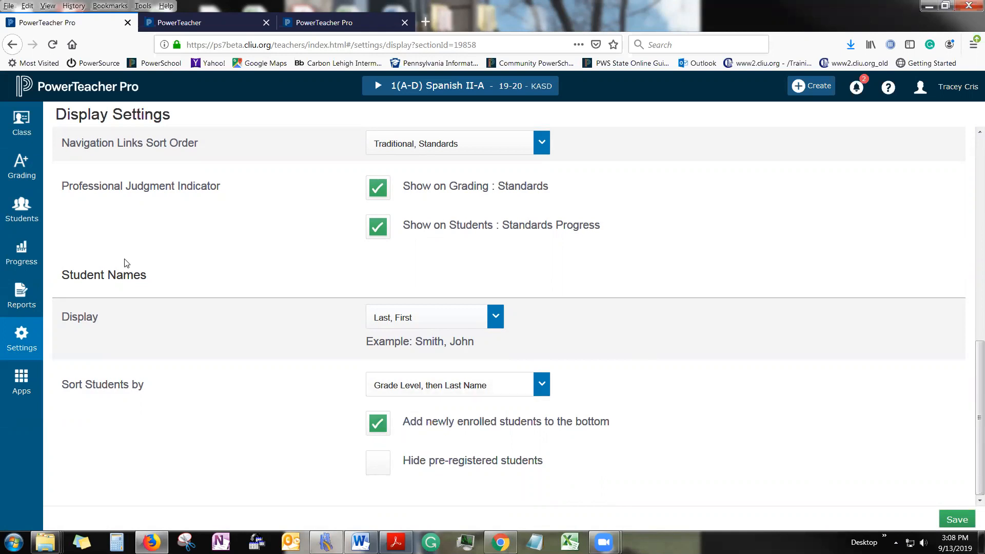
# - Check how the Spanish II-A student list is ordered, including the newly enrolled students, and save the Display Settings
pyautogui.click(37, 217)
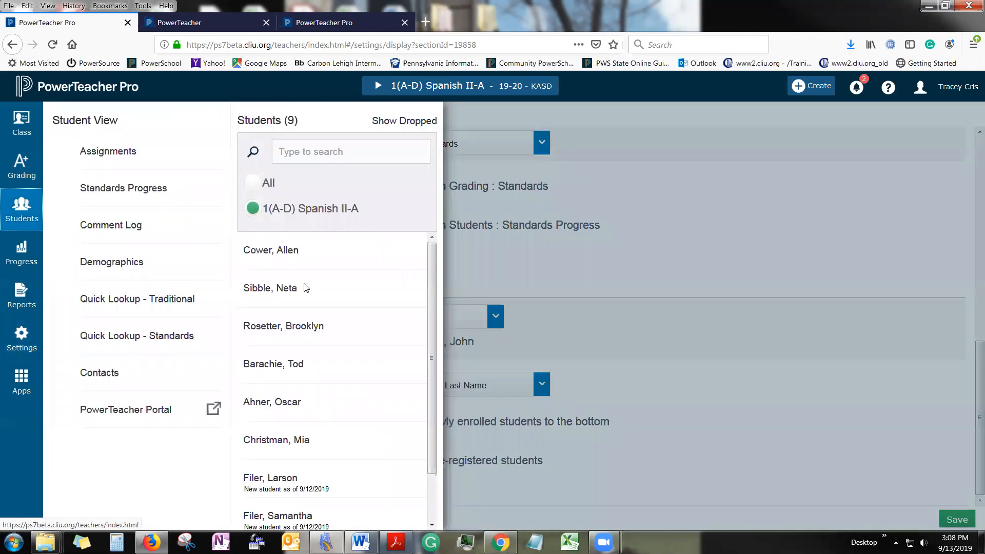
pyautogui.scroll(-2, 433, 447)
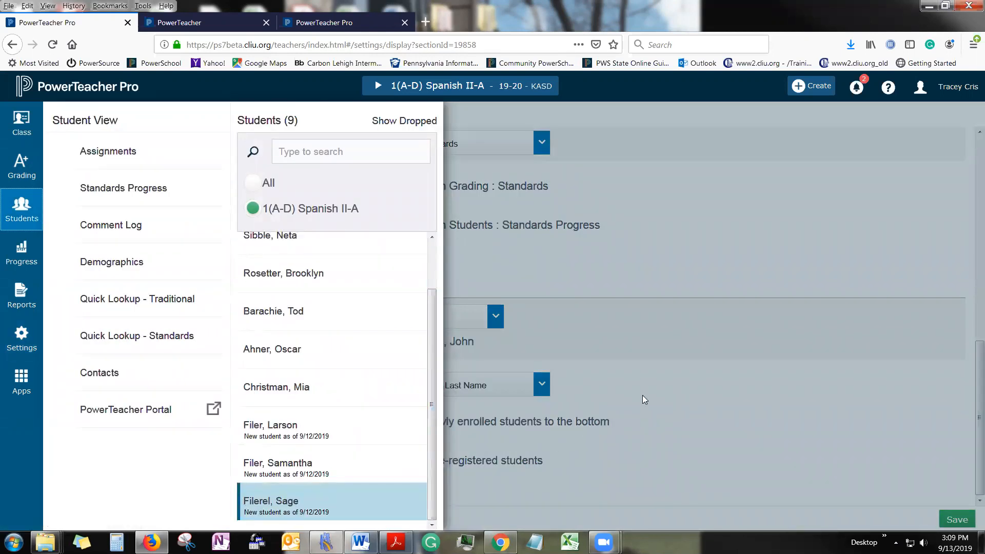
pyautogui.click(690, 379)
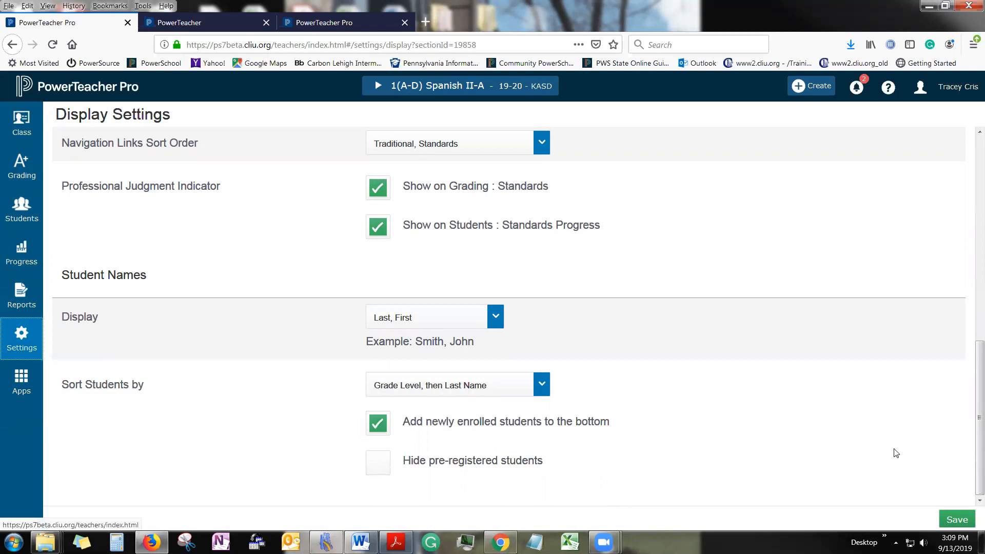
pyautogui.click(958, 516)
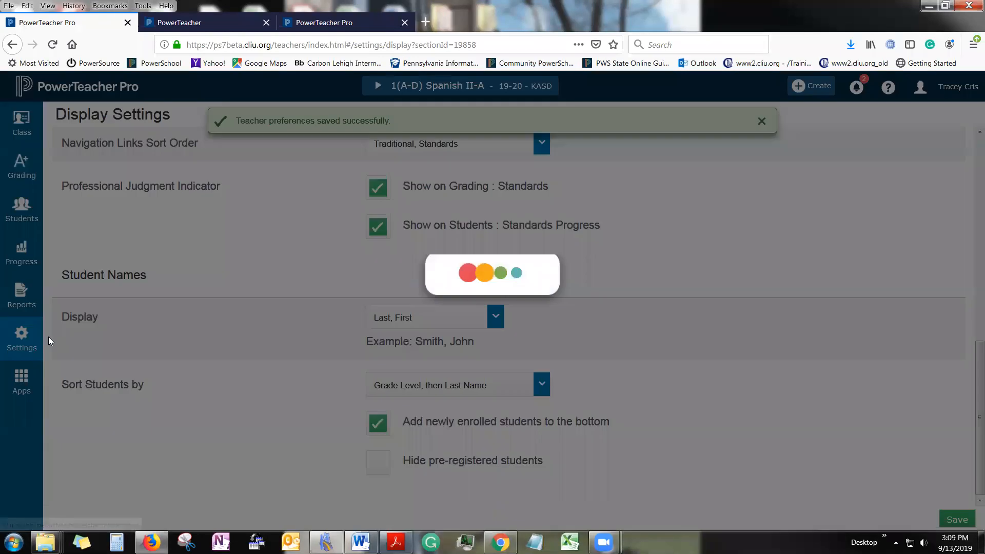
# - Open Class Descriptions and review the class list and the Custom Class Name field of 1(A-D) Spanish II-A
pyautogui.click(30, 342)
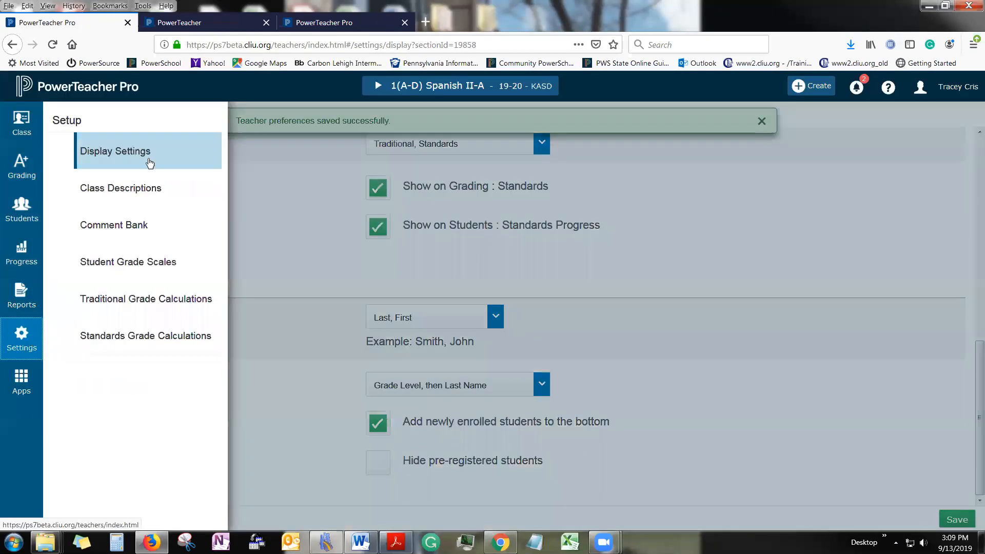
pyautogui.click(131, 197)
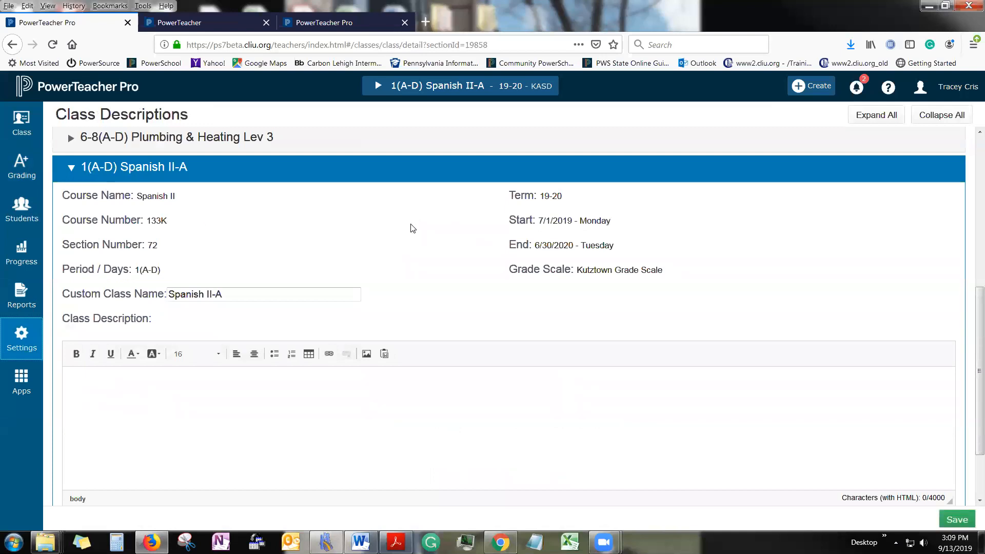
pyautogui.scroll(3, 411, 229)
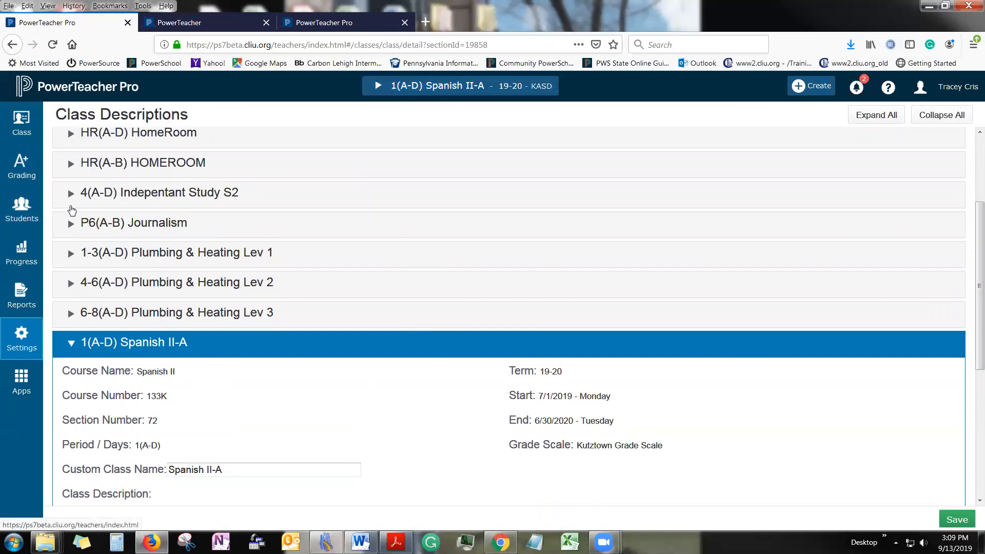
pyautogui.scroll(-3, 224, 358)
pyautogui.click(230, 296)
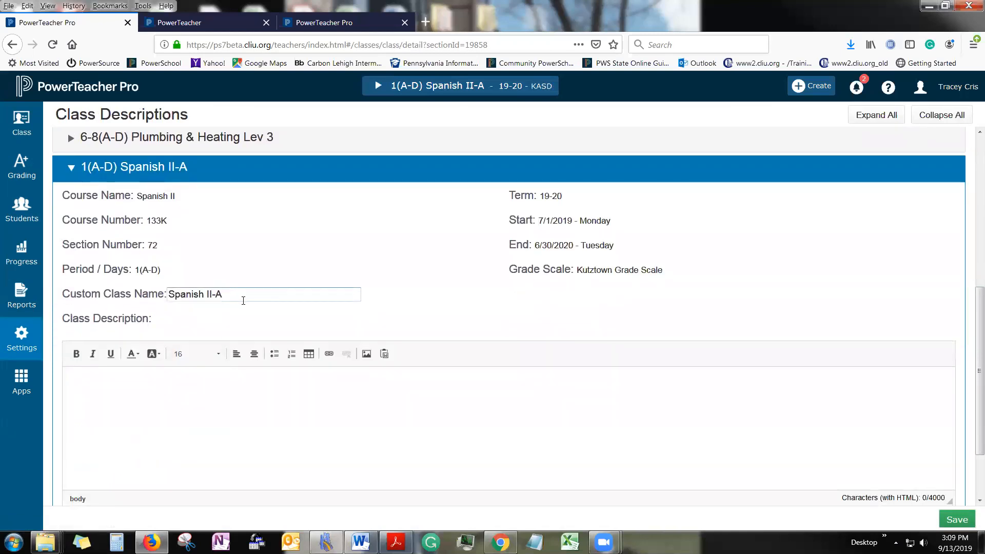
pyautogui.click(229, 299)
# - Highlight the Course Name of the Spanish II-A class to compare it with the custom class name
pyautogui.moveTo(184, 198); pyautogui.dragTo(81, 196)
pyautogui.click(164, 224)
pyautogui.moveTo(175, 198); pyautogui.dragTo(137, 197)
pyautogui.click(414, 255)
# - Expand the P3(A-B) Technical English class and read through its class description and the text editor's formatting tools
pyautogui.scroll(-3, 415, 264)
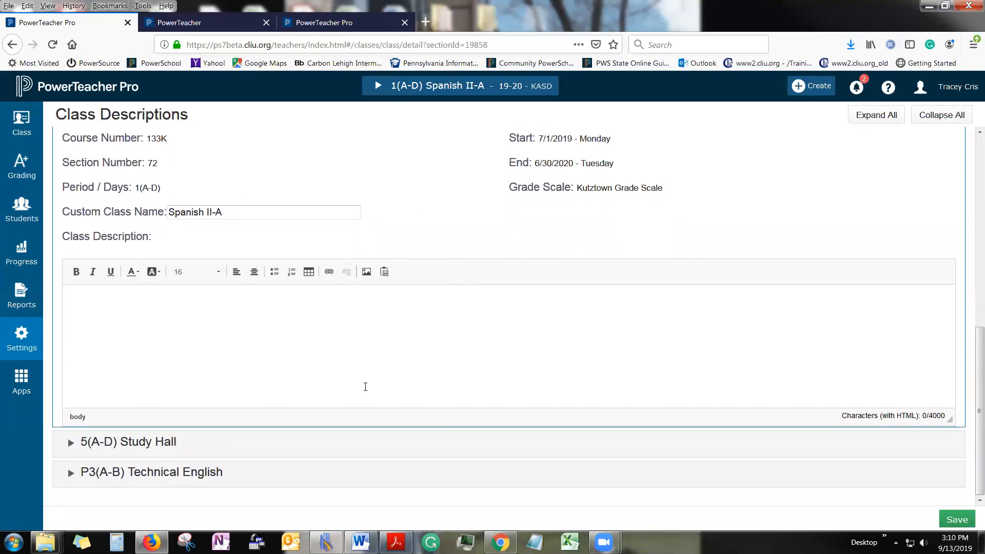
pyautogui.click(92, 477)
pyautogui.scroll(-10, 232, 374)
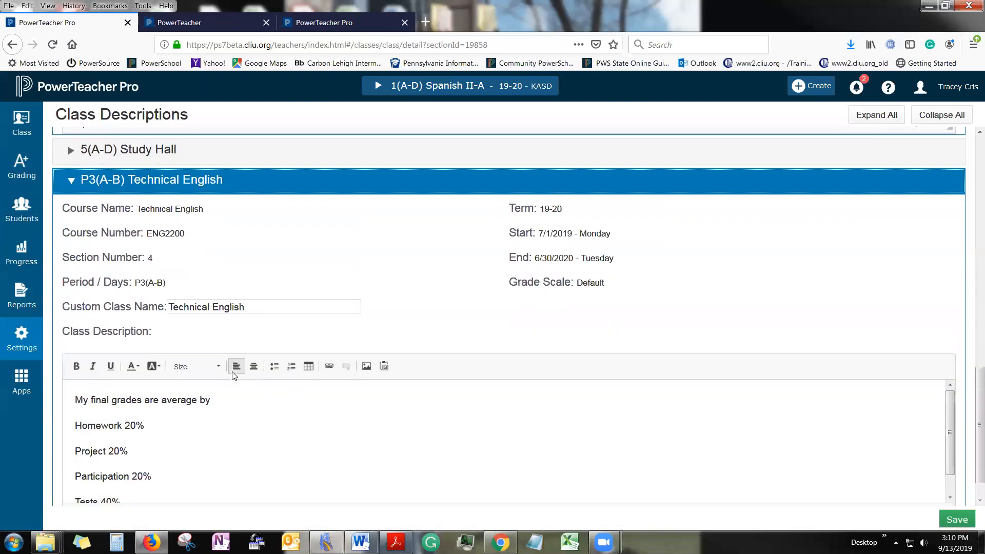
pyautogui.scroll(-1, 297, 382)
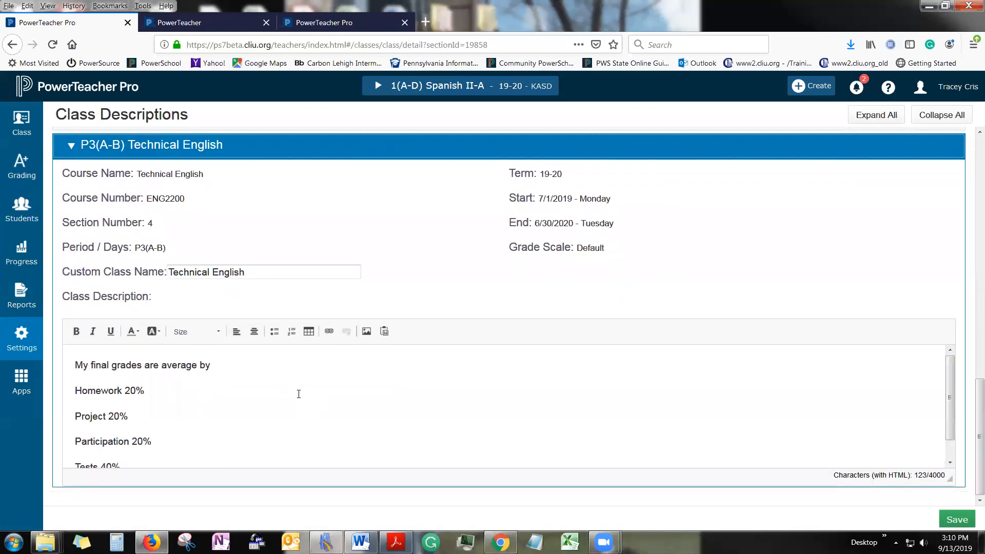
pyautogui.scroll(-1, 298, 393)
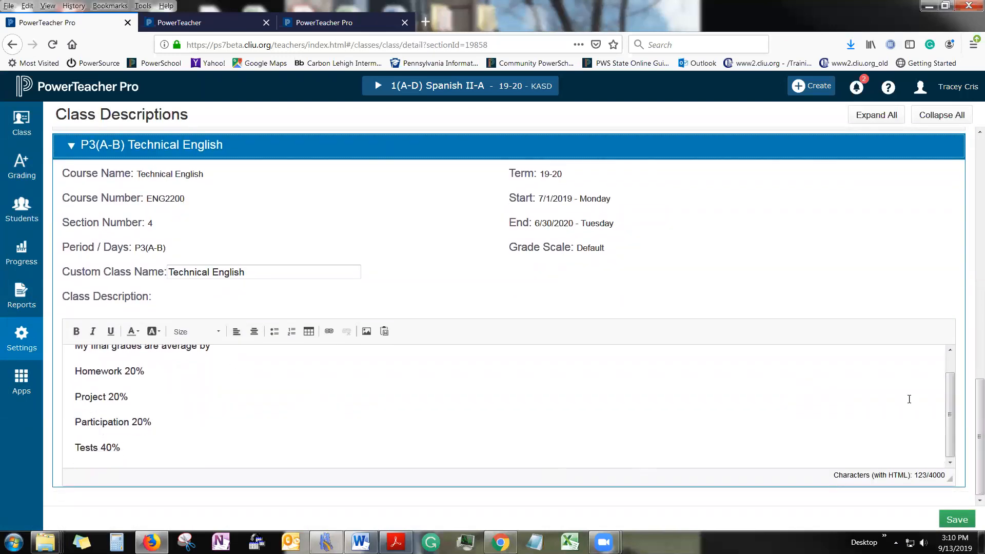
pyautogui.click(237, 439)
pyautogui.scroll(1, 235, 420)
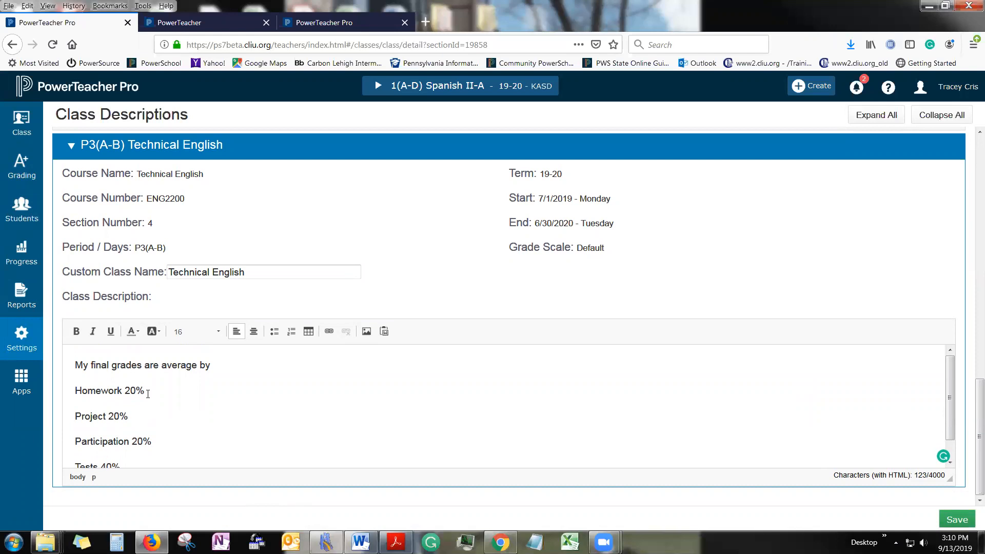
pyautogui.scroll(-1, 152, 423)
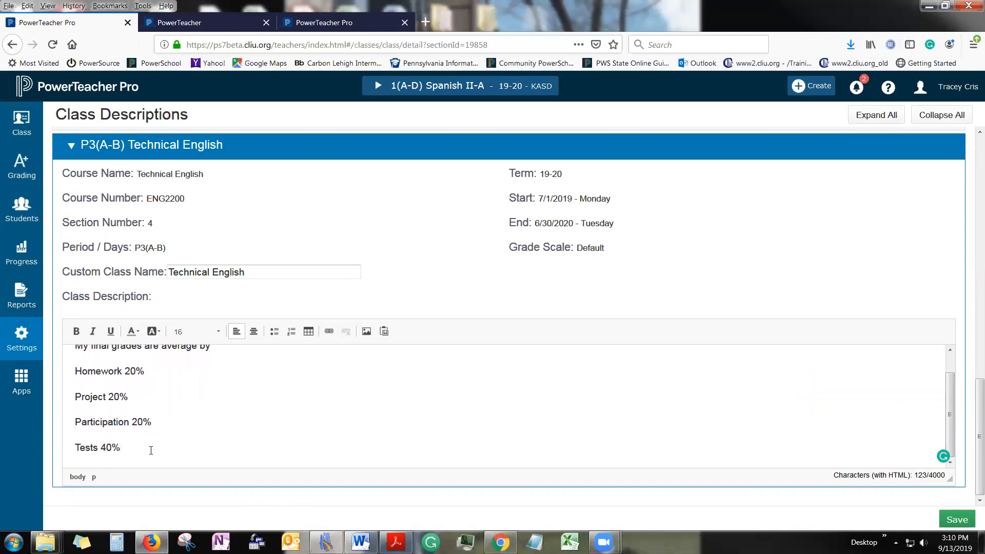
pyautogui.scroll(1, 173, 438)
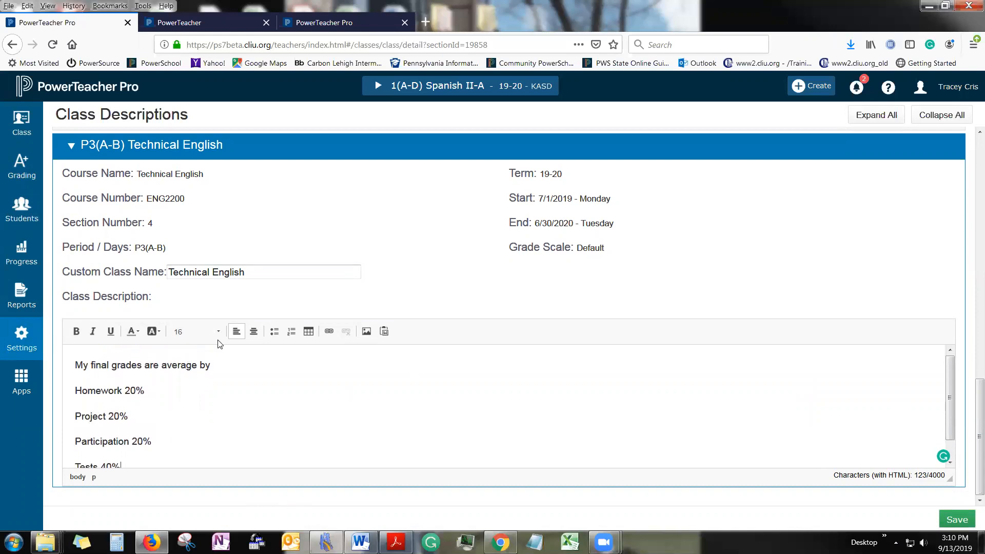
pyautogui.click(385, 331)
# - Expand the 4(A-D) Indepentant Study S2 class to view its details
pyautogui.scroll(15, 230, 309)
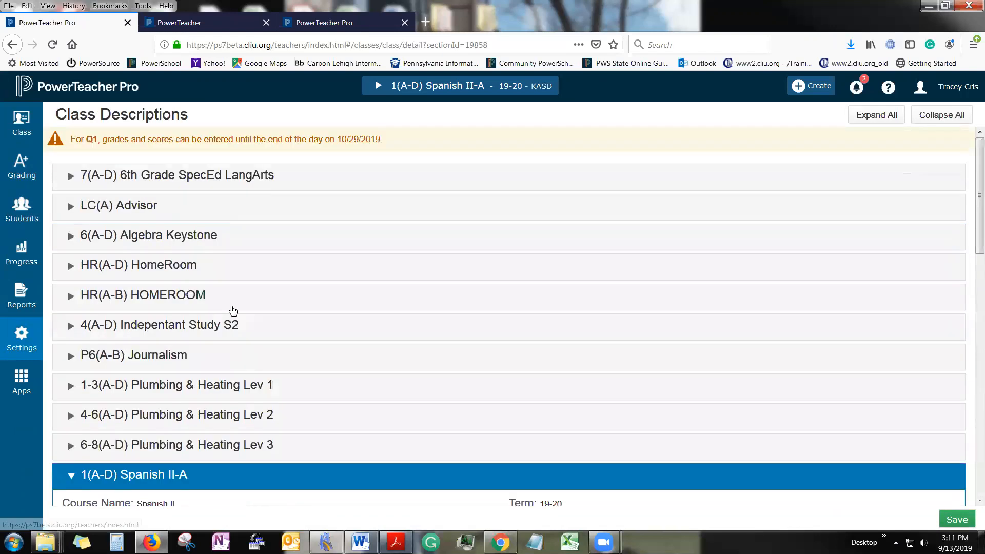
pyautogui.click(75, 332)
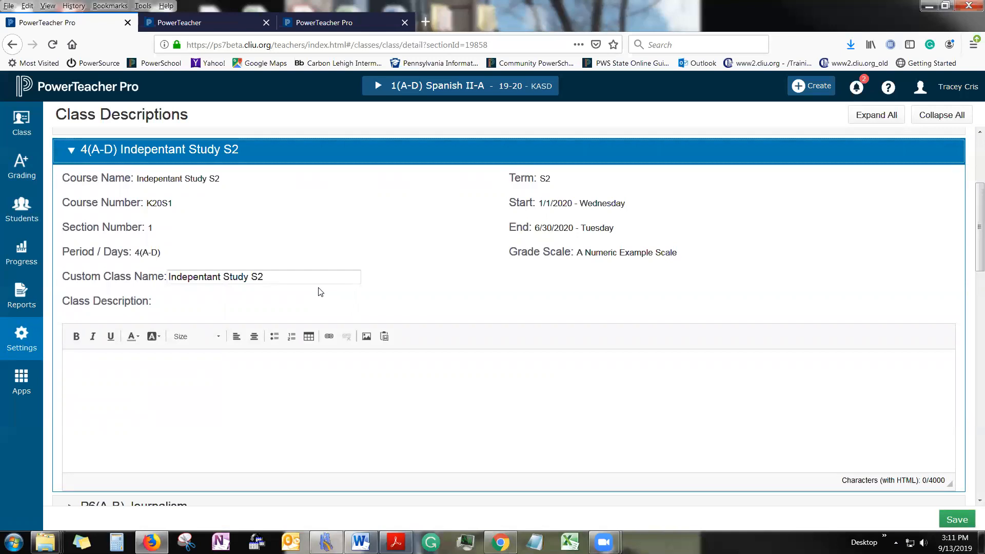
# - Open the Comment Bank and examine the Add Teacher Comment form and its Insert Smart Text field, closing it without adding a comment
pyautogui.click(29, 348)
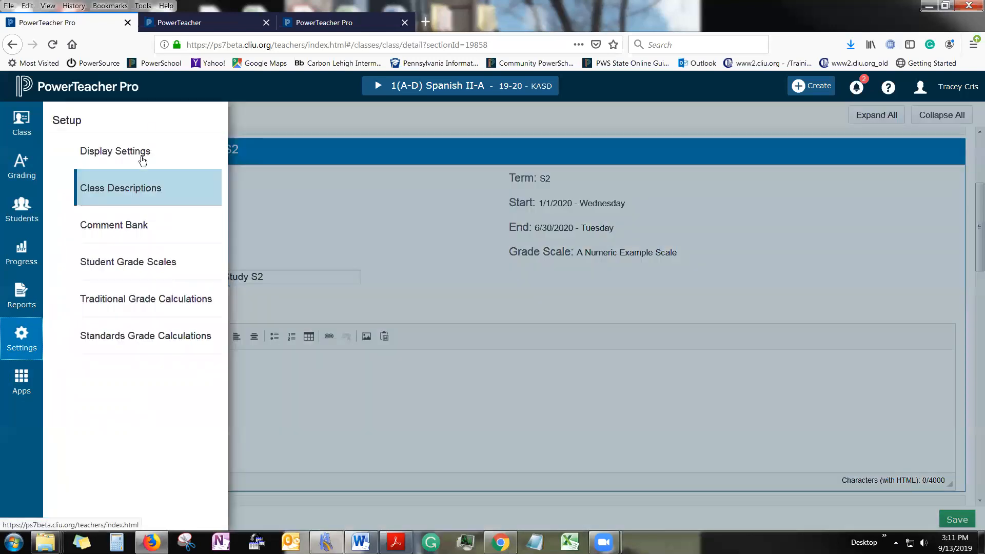
pyautogui.click(123, 226)
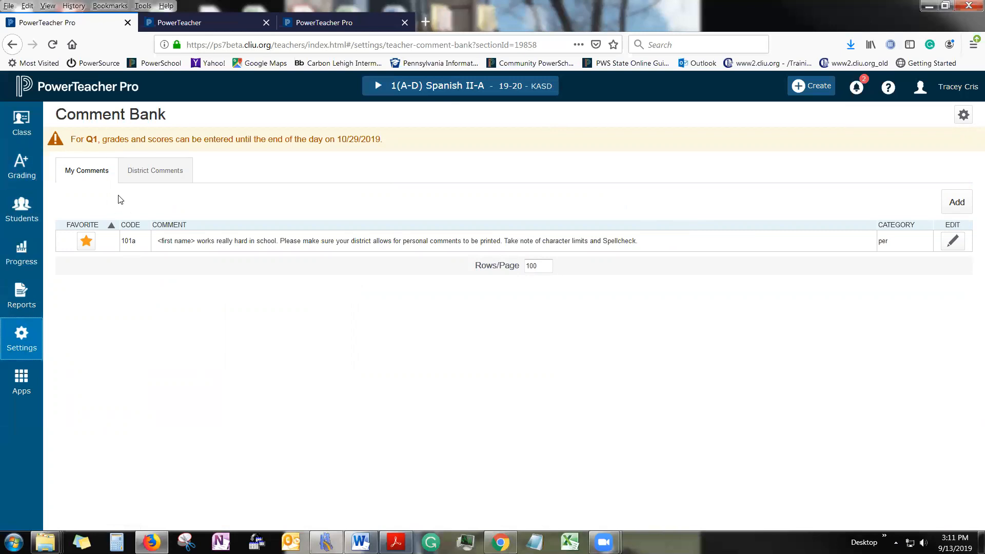
pyautogui.click(956, 201)
pyautogui.click(386, 247)
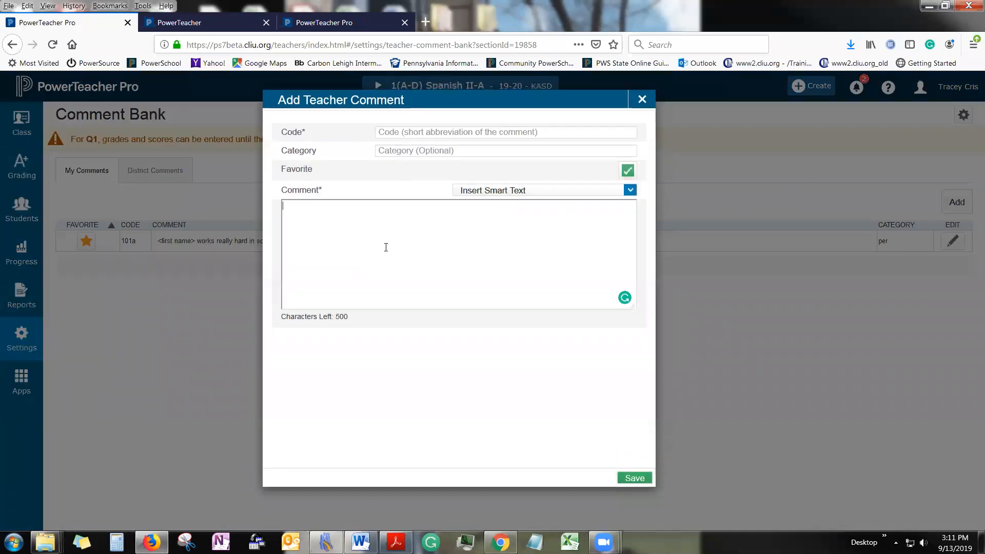
pyautogui.click(511, 191)
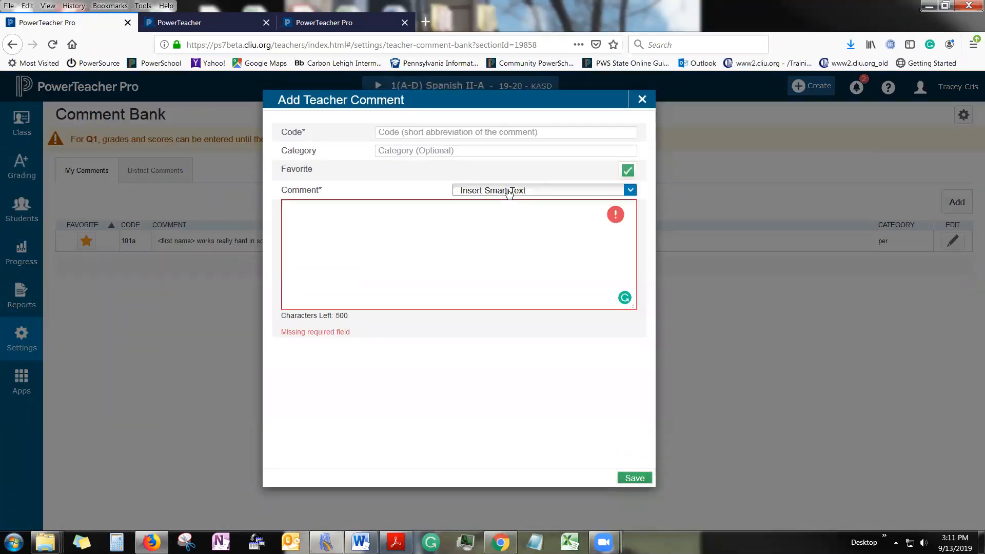
pyautogui.click(391, 224)
pyautogui.click(642, 99)
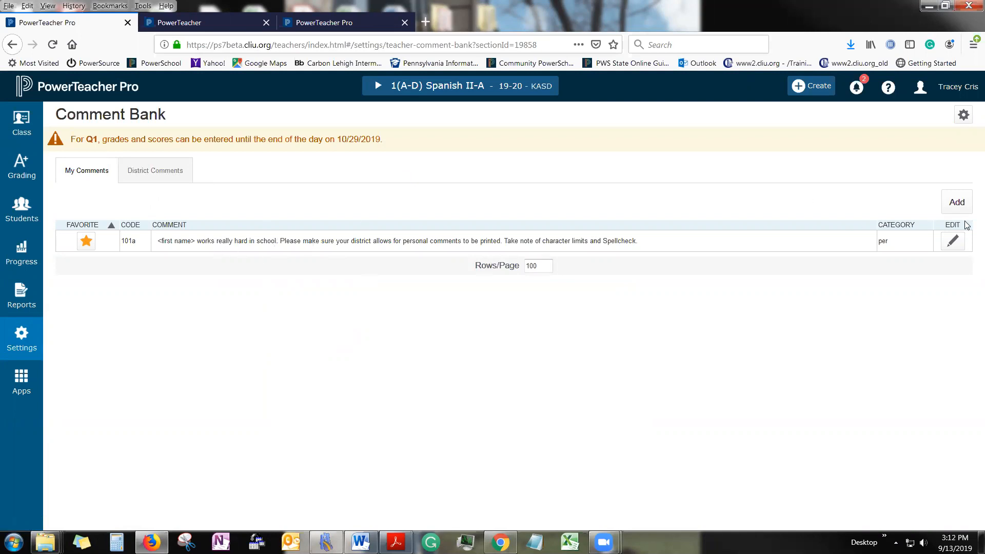
pyautogui.click(959, 205)
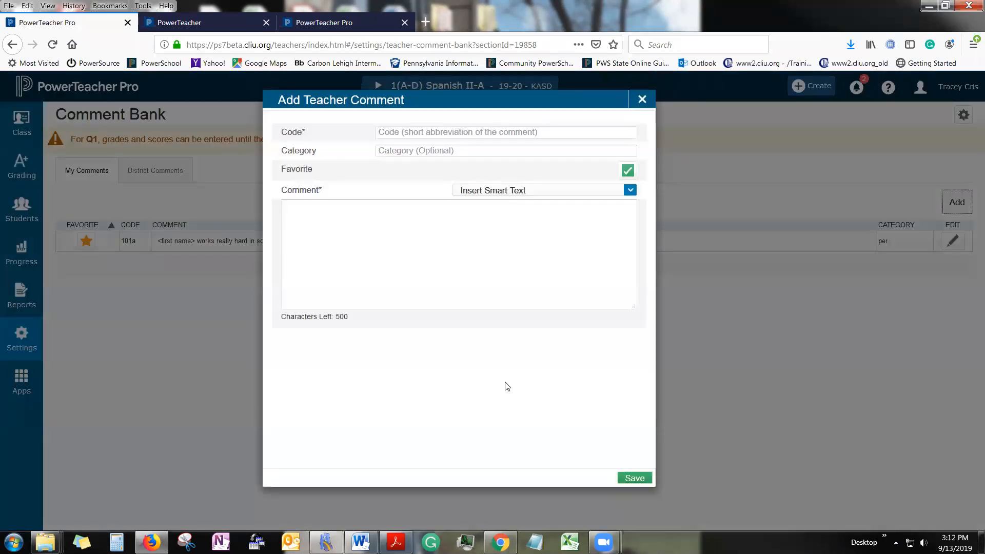
pyautogui.click(641, 100)
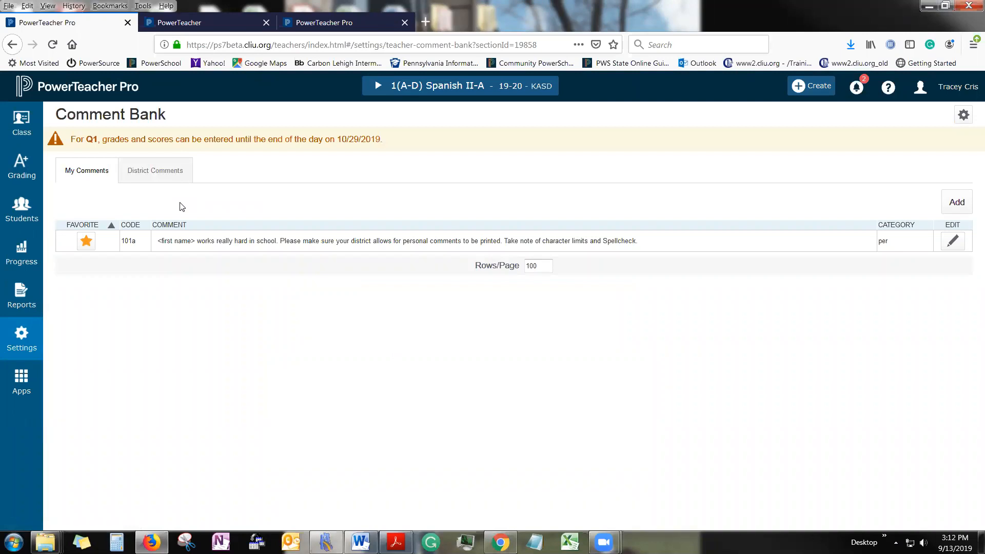
# - Check the Comment Bank's page options and browse the District Comments list
pyautogui.click(963, 116)
pyautogui.click(596, 207)
pyautogui.click(164, 181)
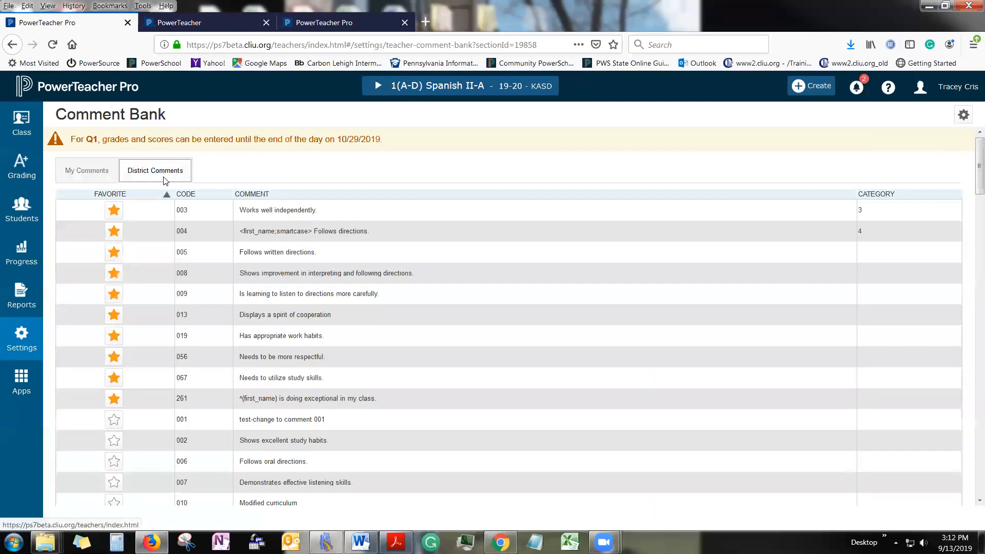
pyautogui.scroll(-4, 302, 323)
pyautogui.scroll(-13, 301, 321)
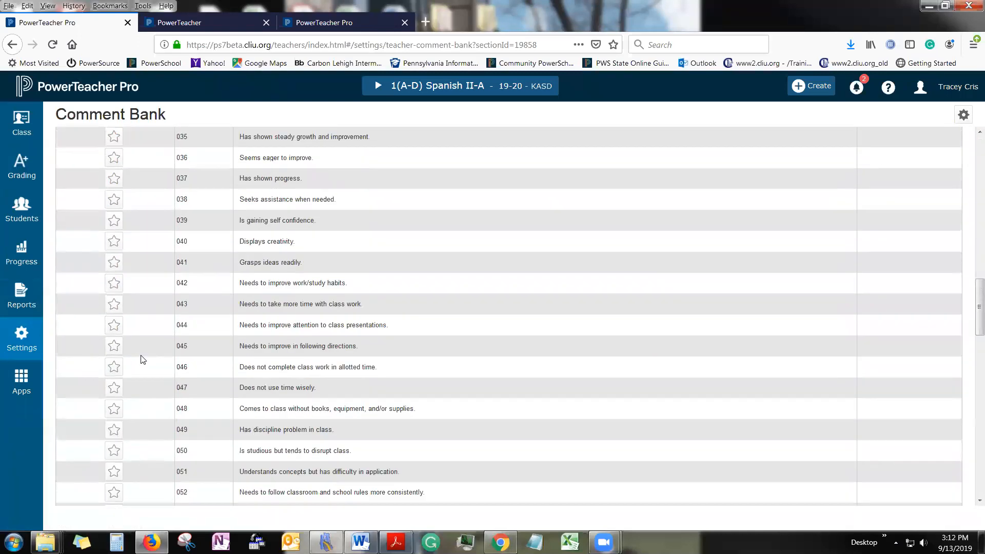
# - Mark several comments in the District Comments list as favorites, including codes 046 and 047
pyautogui.click(110, 370)
pyautogui.click(111, 389)
pyautogui.click(113, 223)
pyautogui.moveTo(973, 308); pyautogui.dragTo(972, 139)
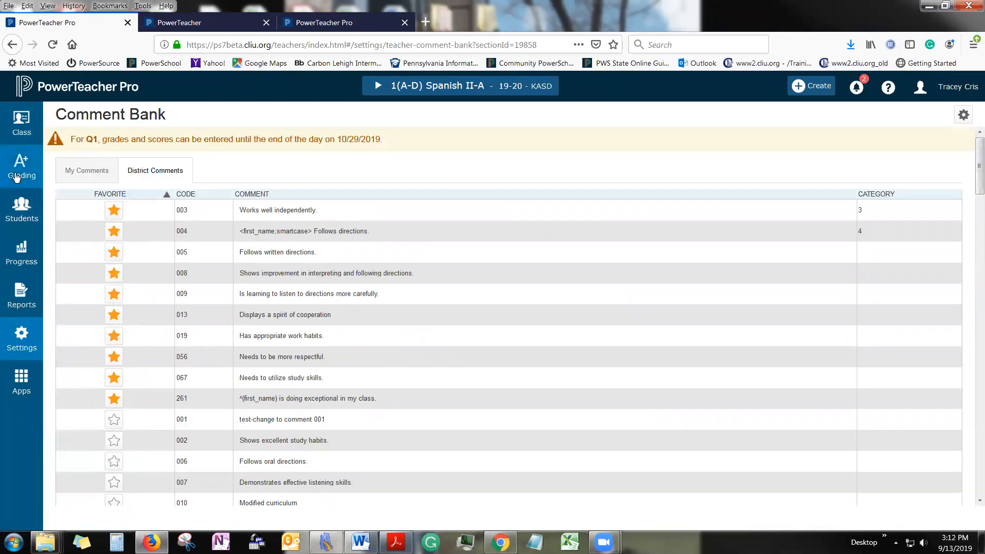
# - Open the Student Grade Scales settings and expand the P6(A-B) Journalism class
pyautogui.click(22, 341)
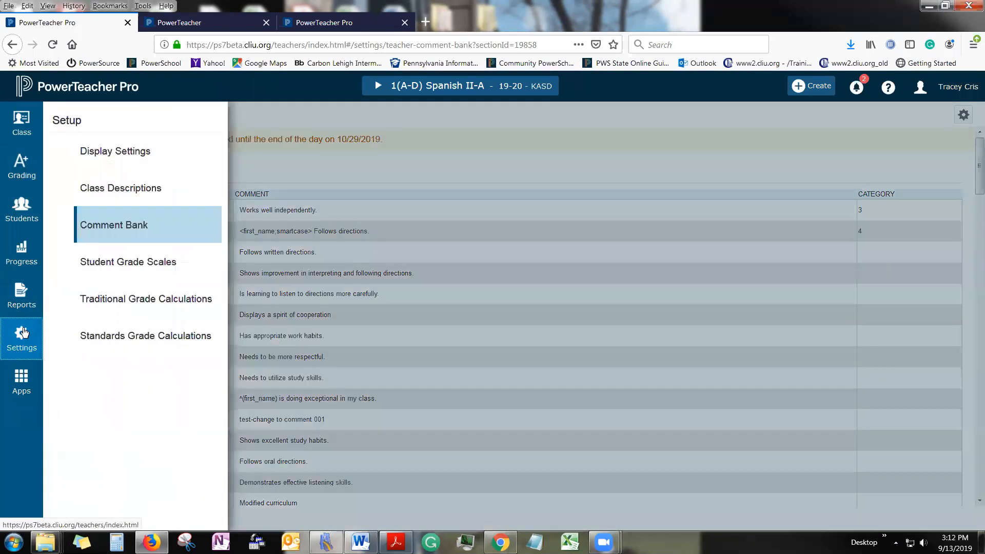
pyautogui.click(128, 264)
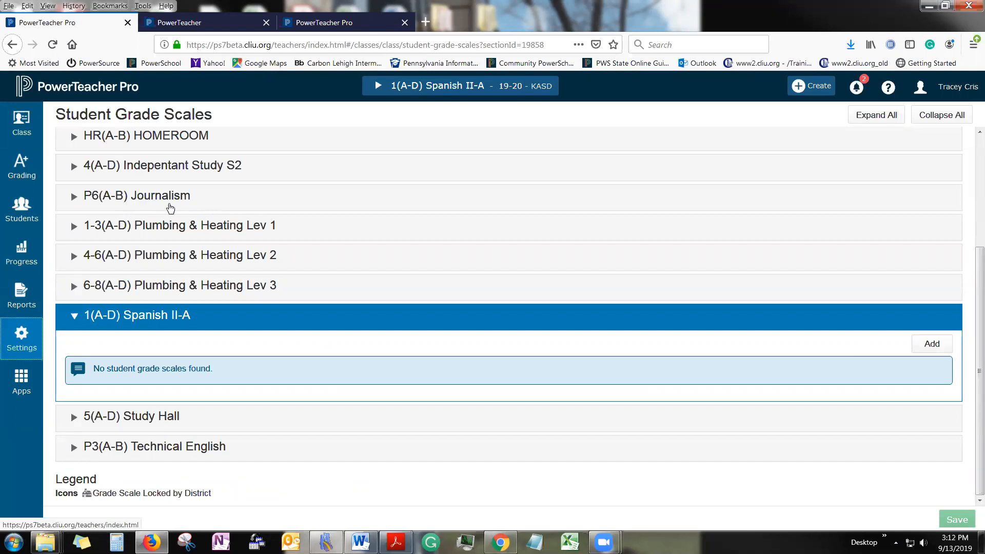
pyautogui.click(136, 205)
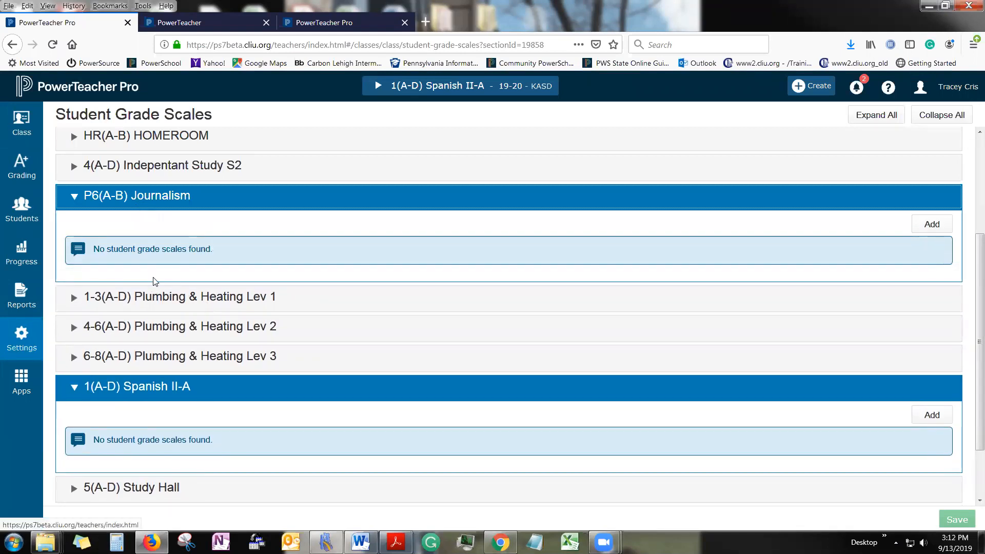
# - Assign the Pass/Fail grade scale to the second and fifth students of P6(A-B) Journalism and save the changes
pyautogui.click(928, 226)
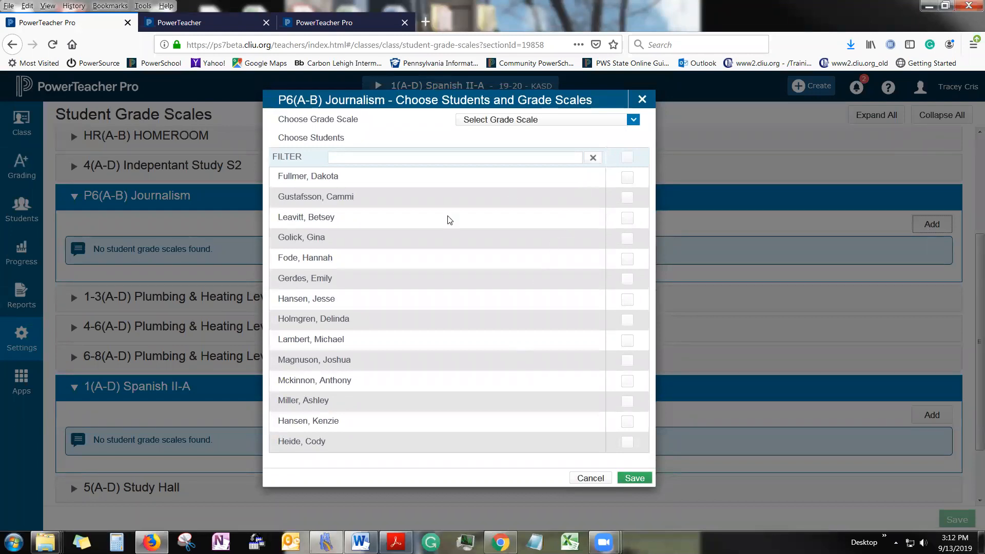
pyautogui.click(562, 122)
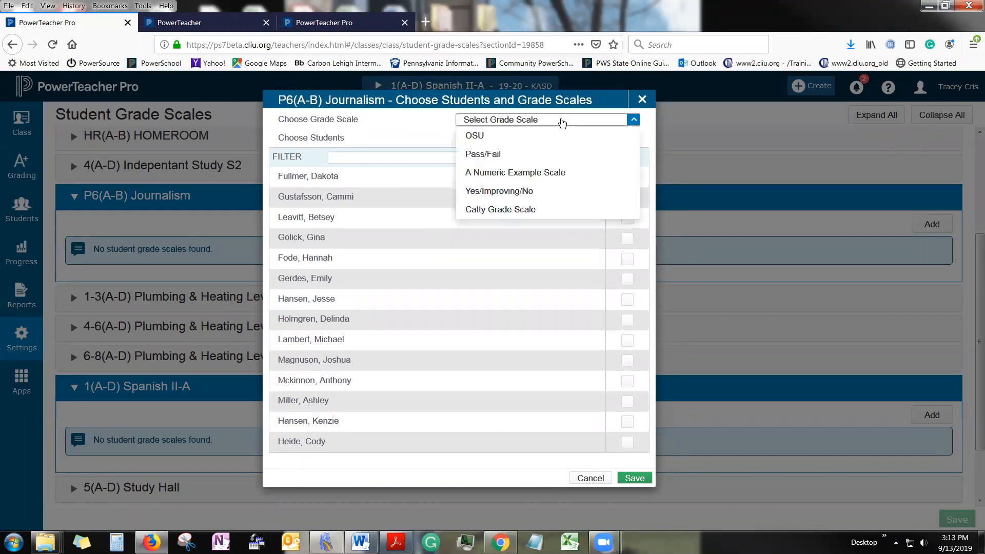
pyautogui.click(569, 156)
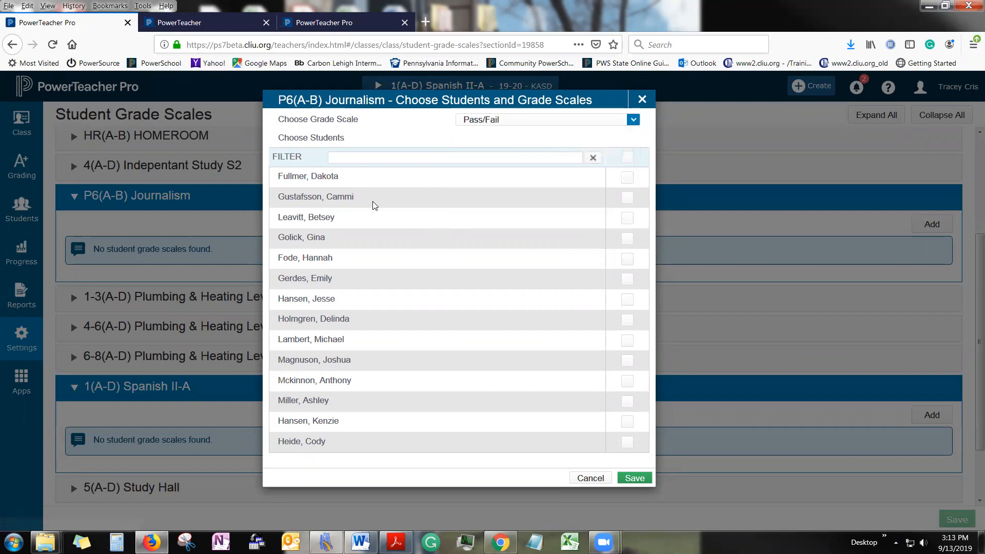
pyautogui.click(628, 200)
pyautogui.click(628, 260)
pyautogui.click(638, 479)
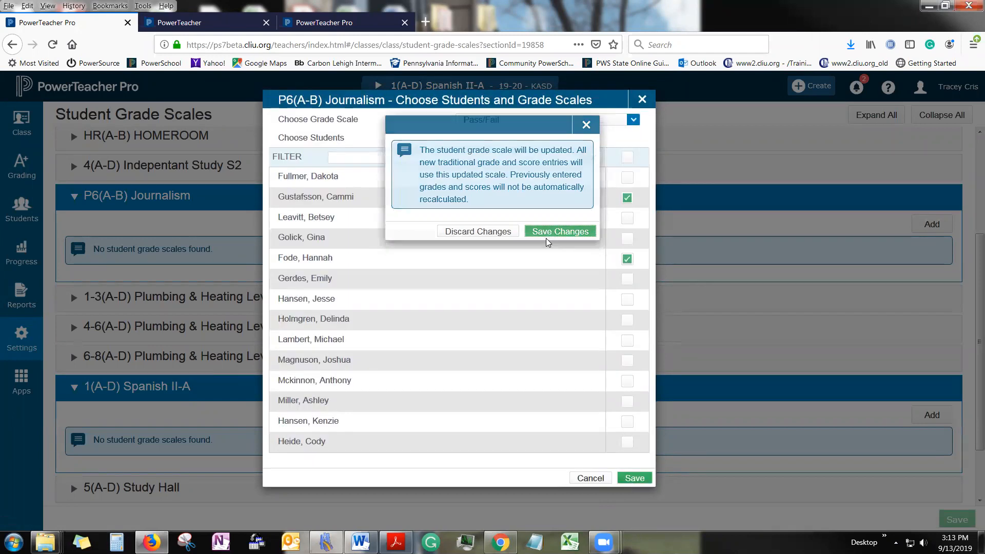
pyautogui.click(546, 238)
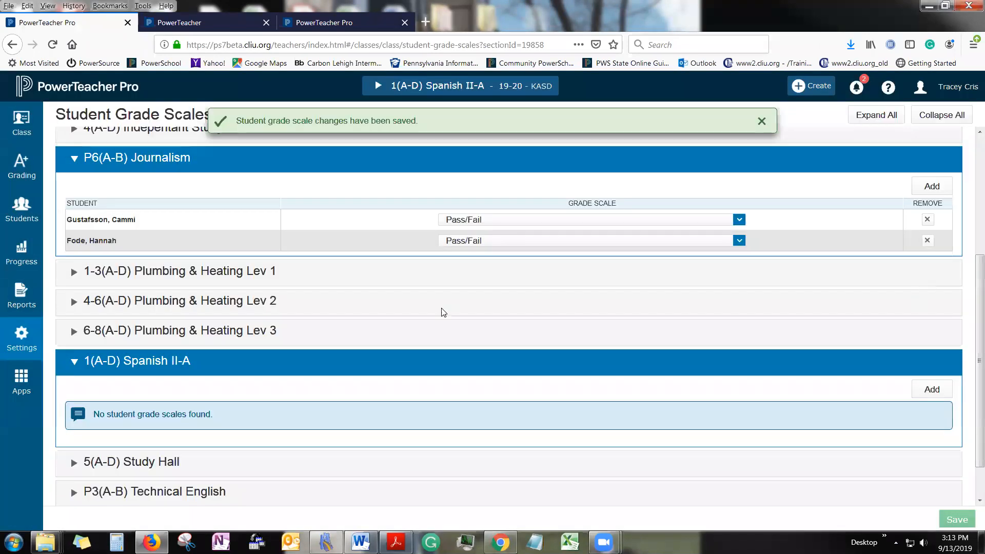
# - Switch the current class to P6(A-B) Journalism and open its Scoresheet
pyautogui.scroll(2, 297, 290)
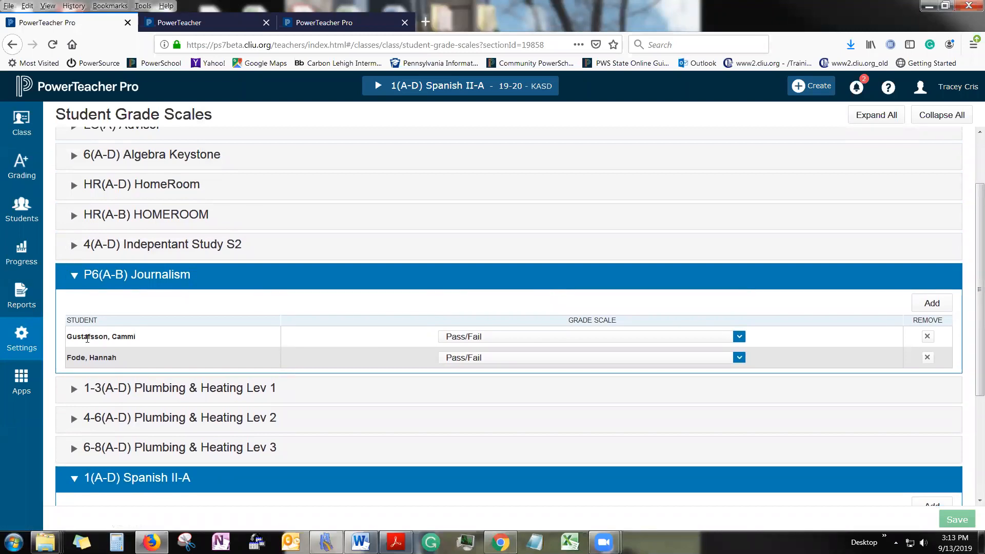
pyautogui.click(420, 91)
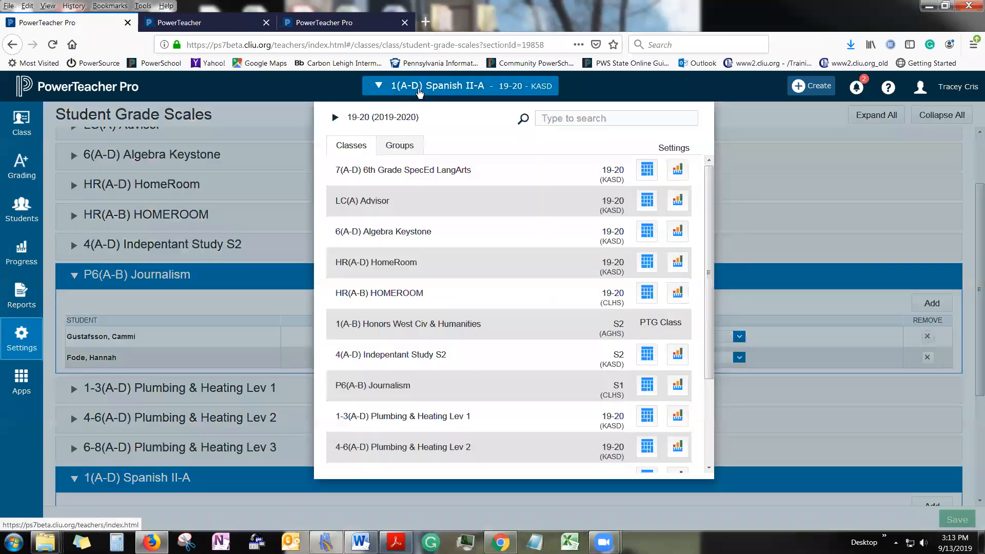
pyautogui.click(373, 388)
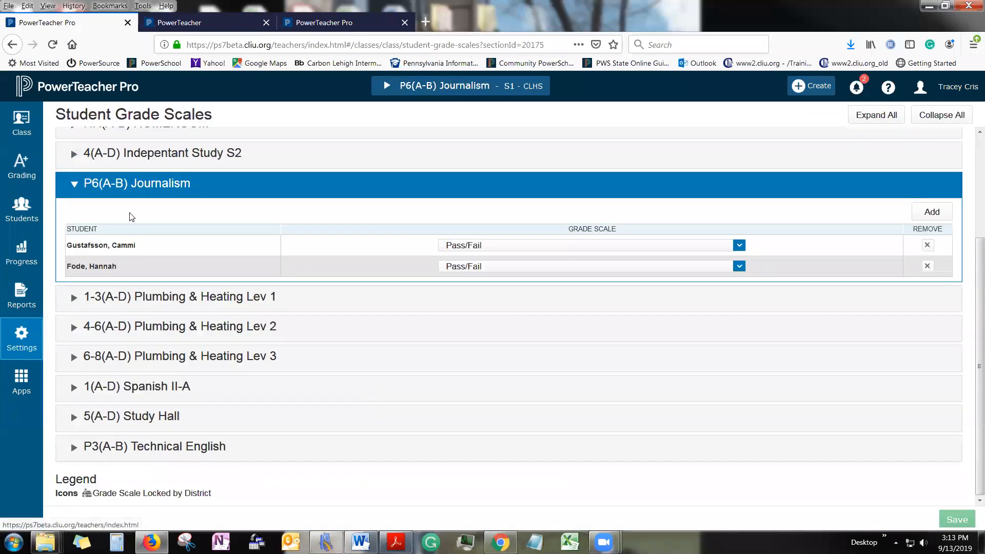
pyautogui.click(27, 186)
pyautogui.click(116, 189)
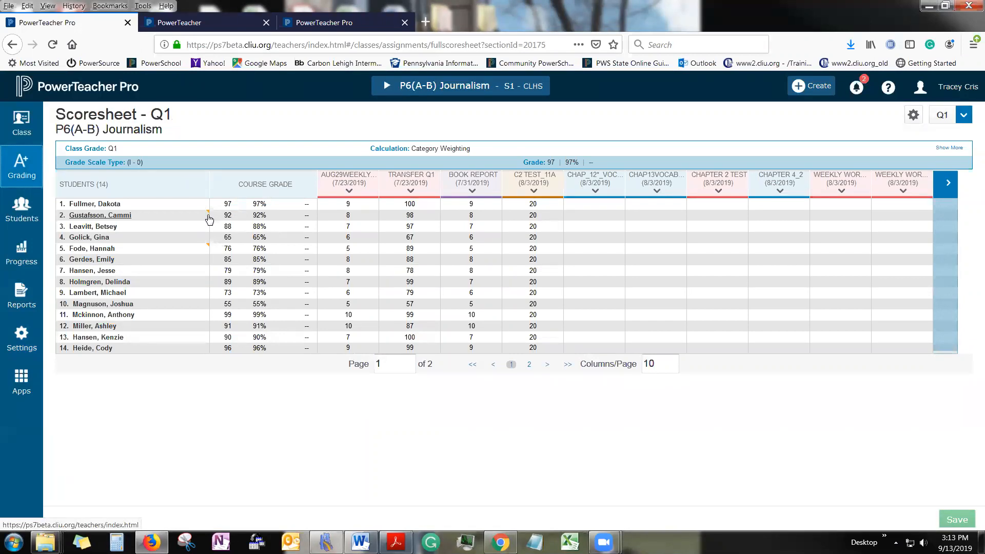
# - Enter and save Chap_12*_Vocab-1 scores of 8 for the second student and 20 for the fifth student
pyautogui.click(583, 218)
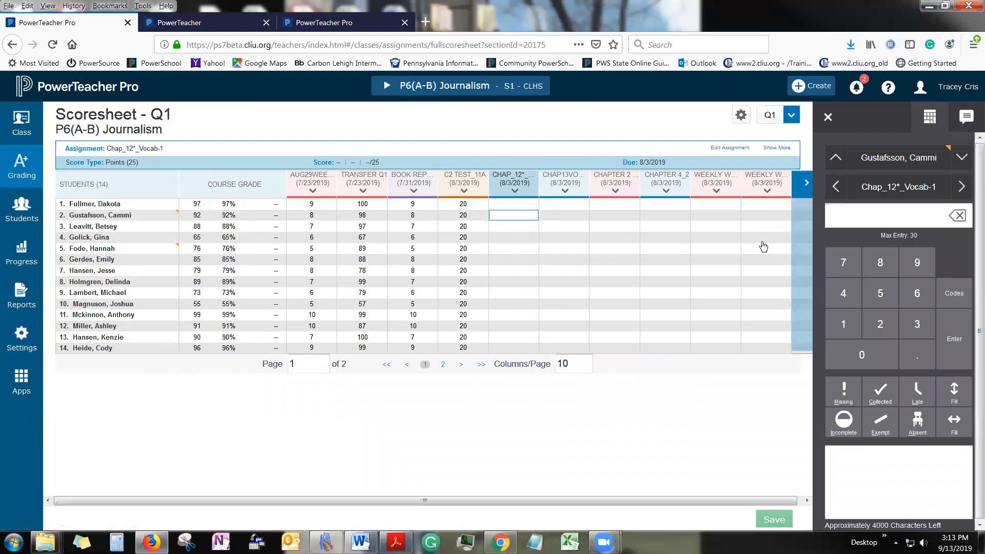
pyautogui.click(880, 264)
pyautogui.click(769, 519)
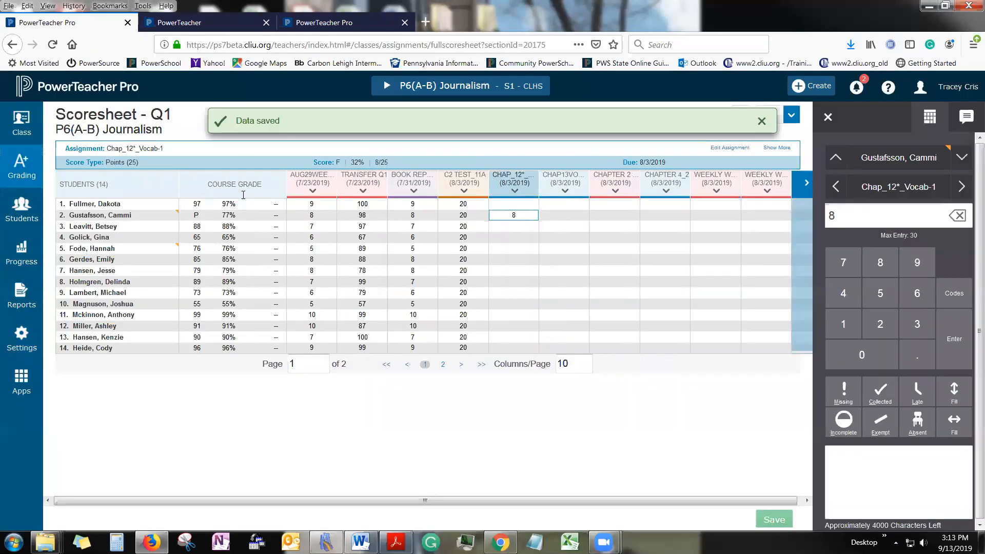
pyautogui.click(515, 251)
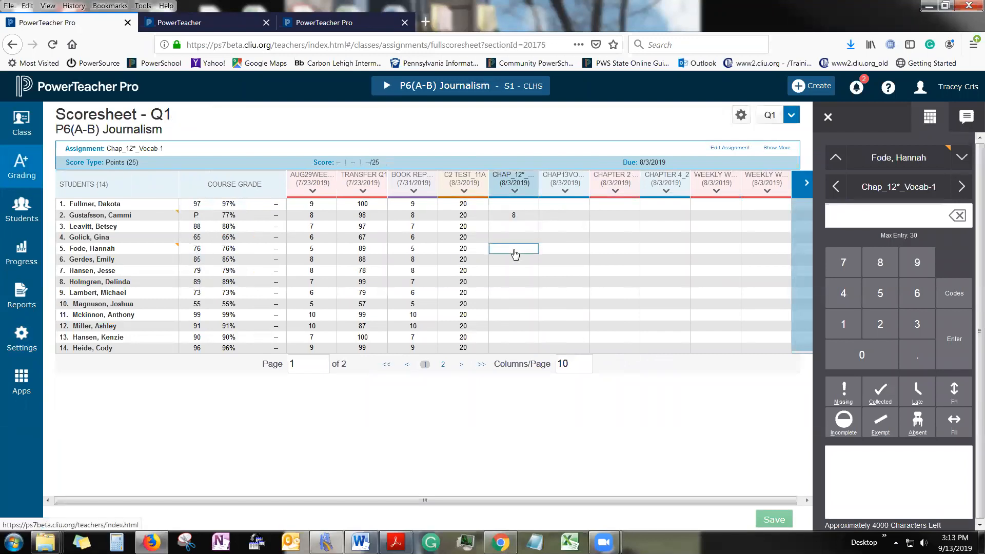
pyautogui.click(880, 324)
pyautogui.click(864, 354)
pyautogui.click(773, 519)
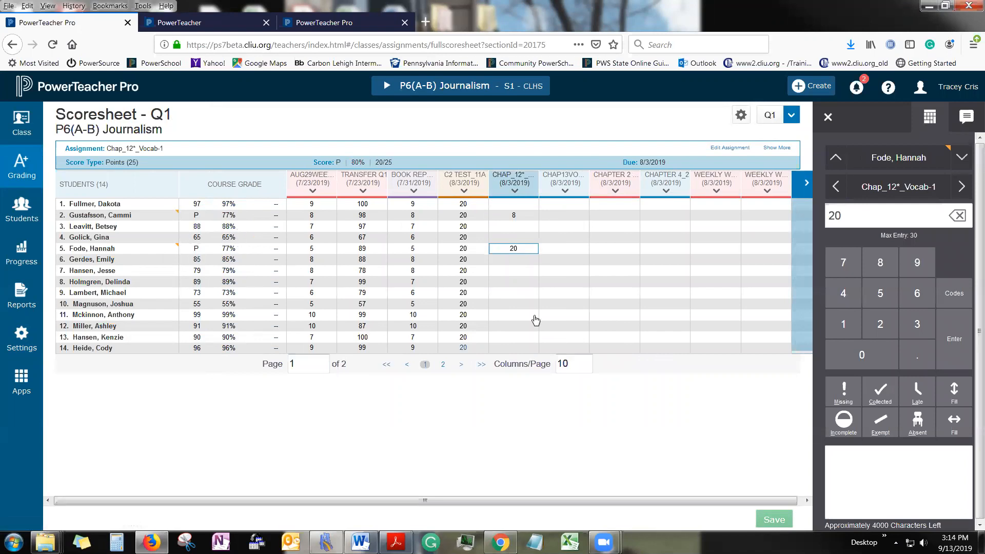
pyautogui.click(528, 285)
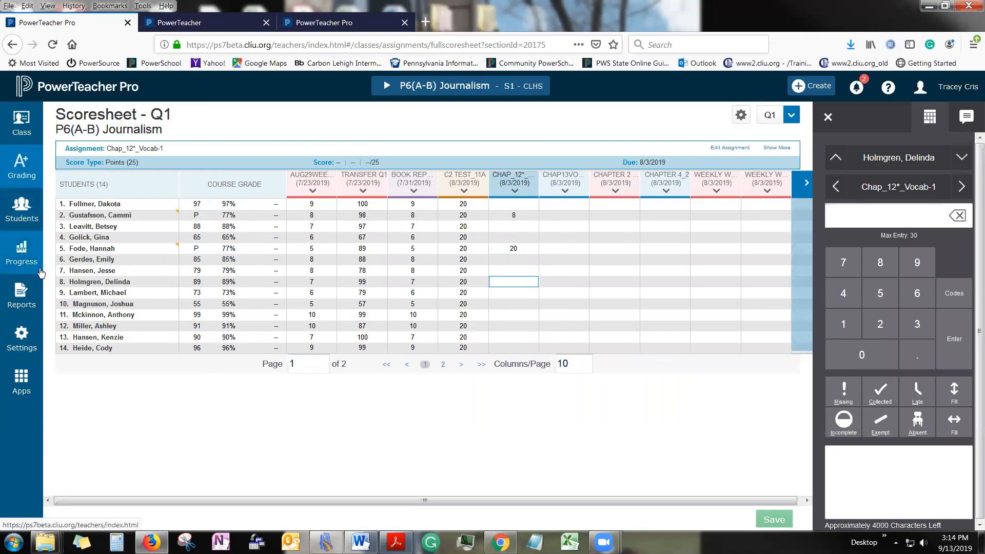
# - Open the Traditional Grade Calculations settings, expand 1(A-D) Spanish II-A and review the formula types of its reporting terms
pyautogui.click(20, 334)
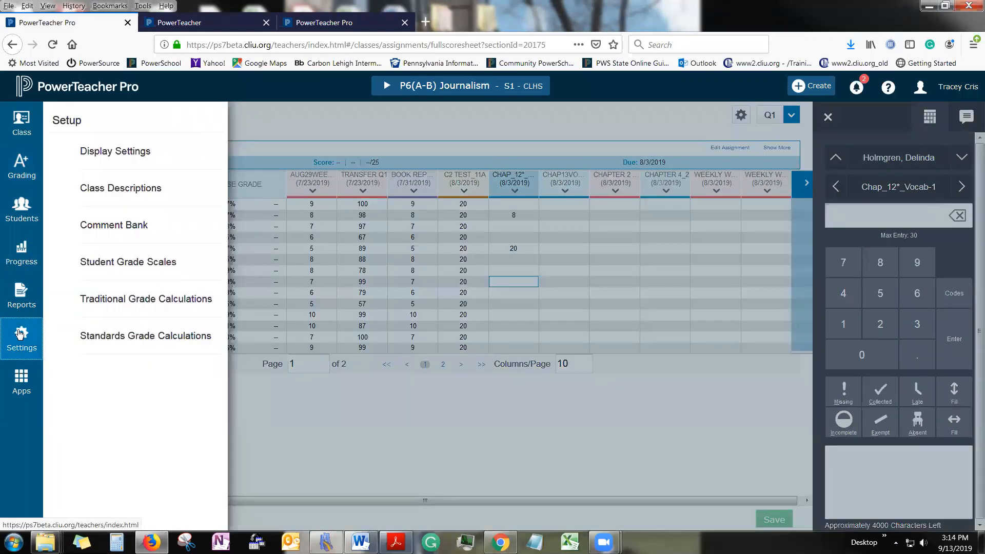
pyautogui.click(119, 302)
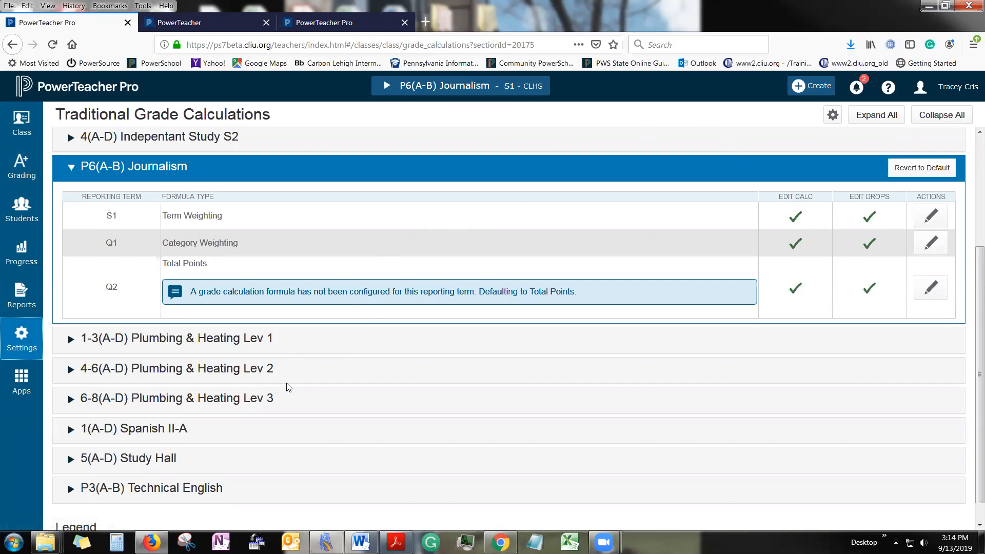
pyautogui.scroll(-1, 286, 385)
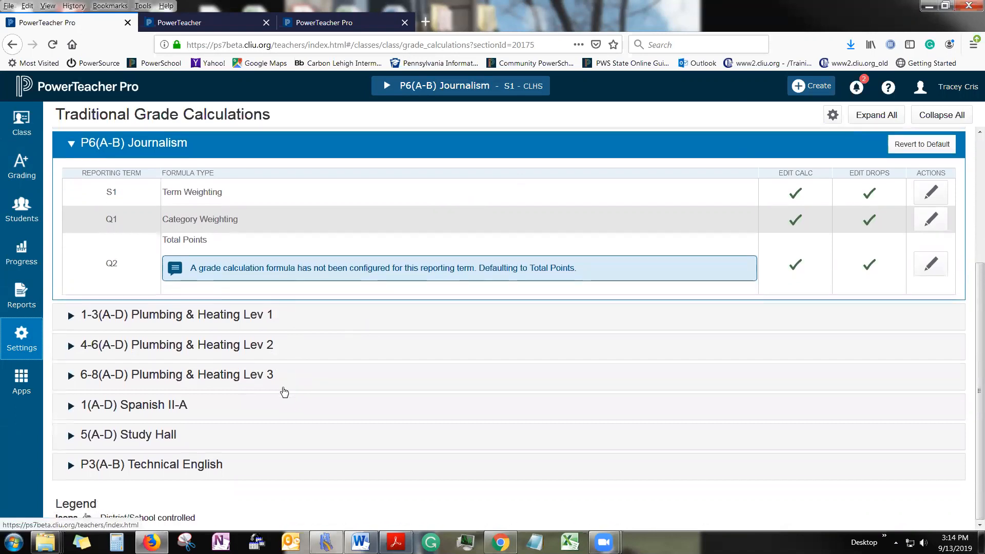
pyautogui.click(153, 415)
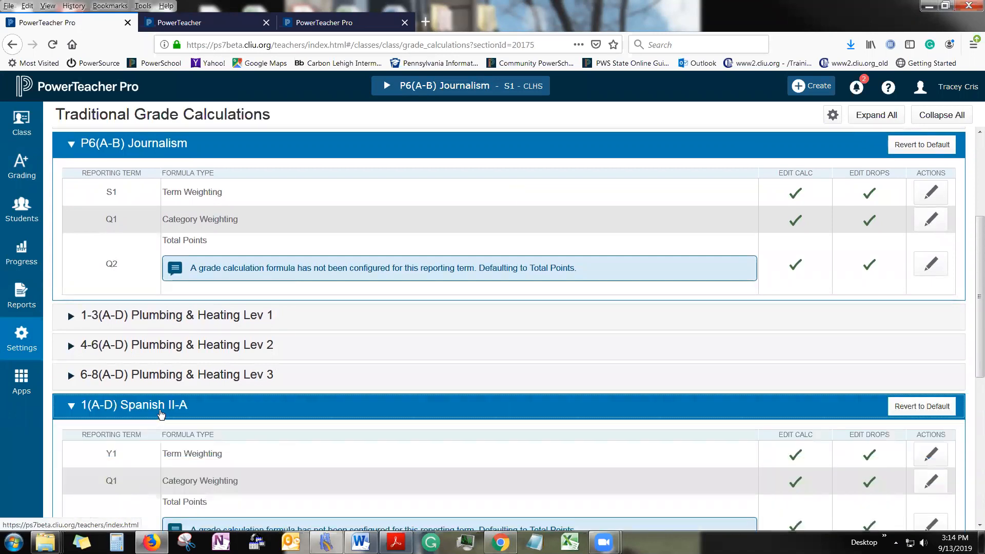
pyautogui.scroll(-3, 161, 407)
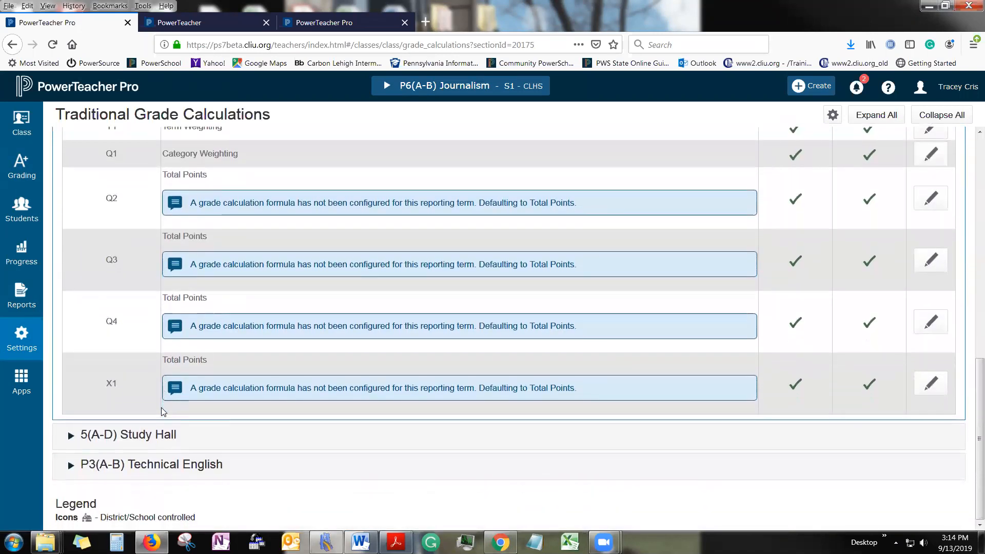
pyautogui.scroll(2, 161, 408)
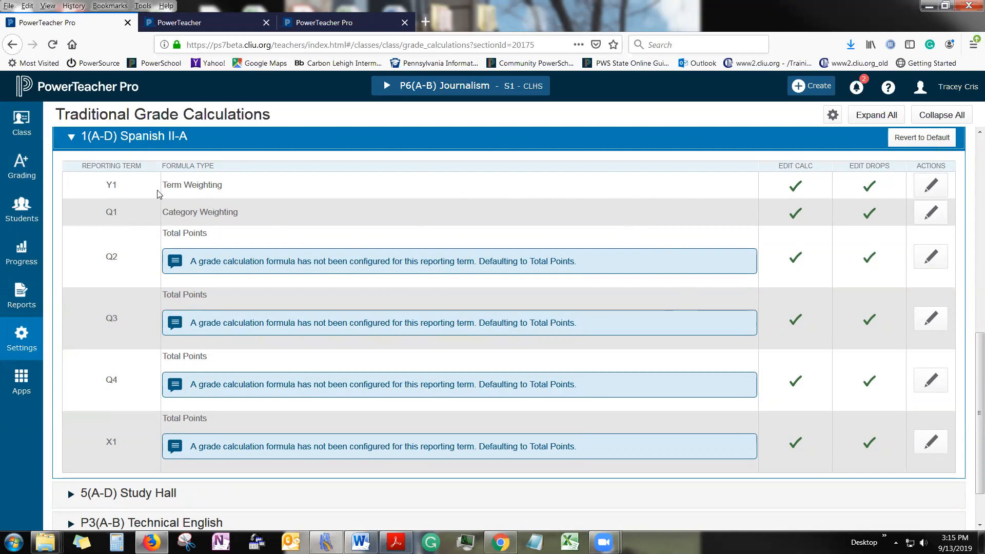
# - Review the term weighting formulas for Spanish II-A's Y1 term and Journalism's S1 term, closing each without changes
pyautogui.click(931, 185)
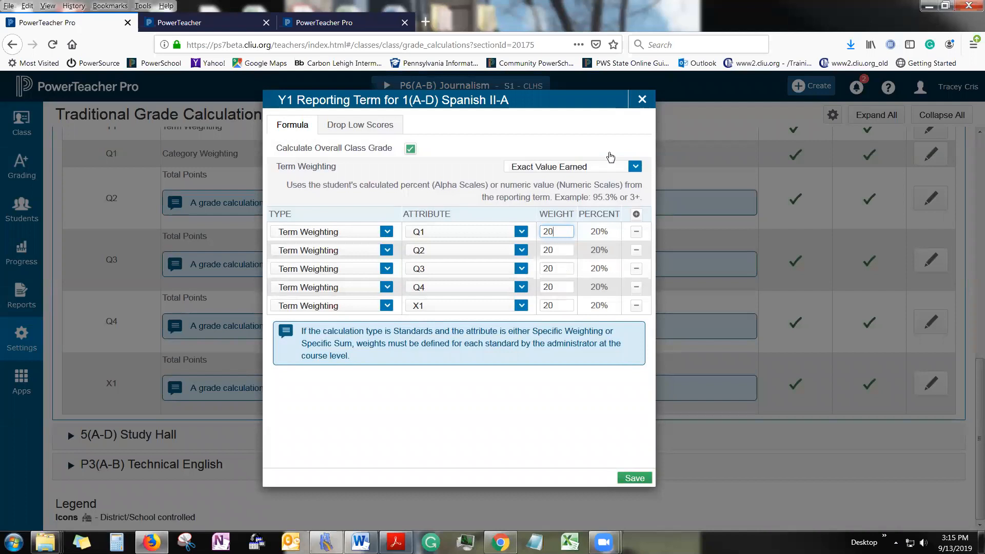
pyautogui.click(642, 99)
pyautogui.scroll(5, 639, 314)
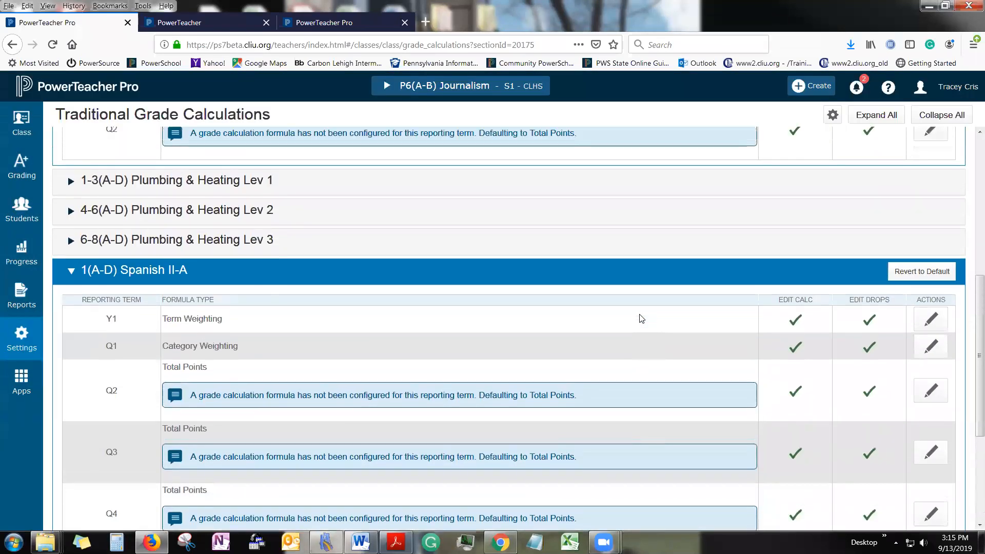
pyautogui.scroll(4, 640, 315)
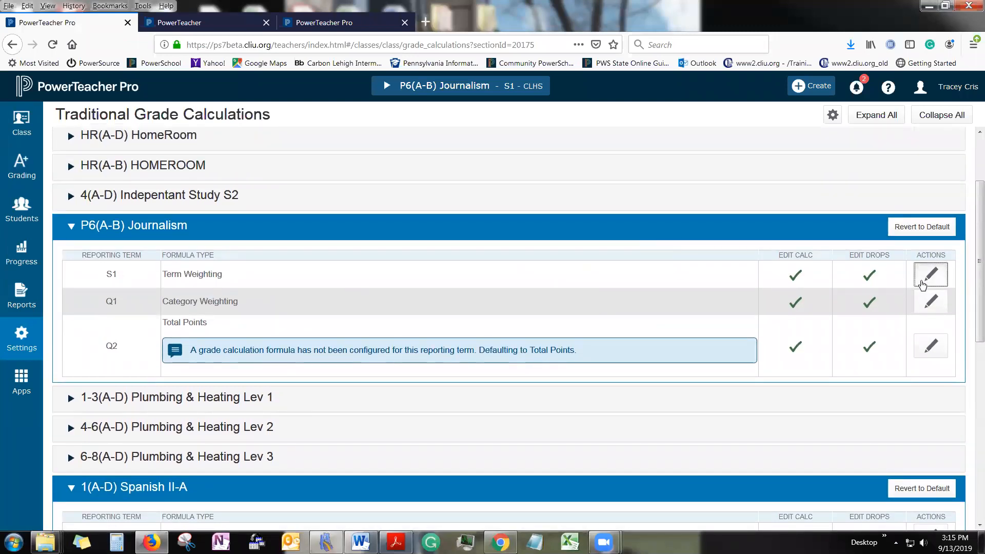
pyautogui.click(931, 274)
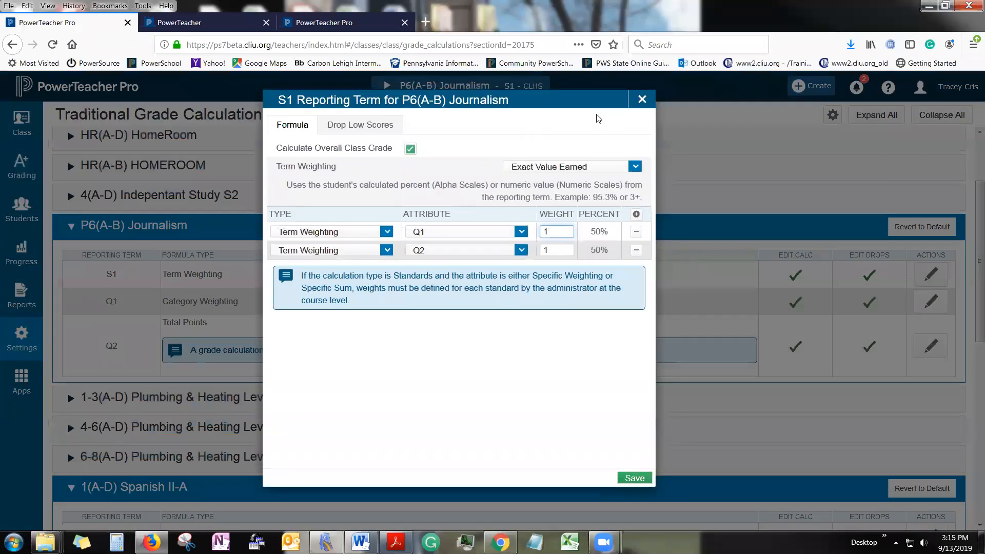
pyautogui.click(641, 99)
# - Review the category weighting formula for the Q1 term of 1(A-D) Spanish II-A and close it unchanged
pyautogui.scroll(-3, 649, 334)
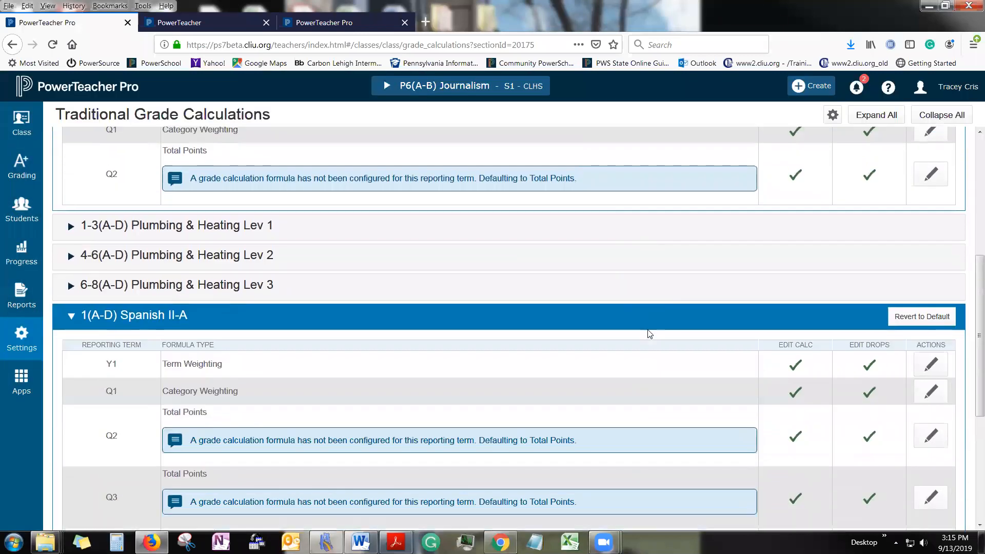
pyautogui.scroll(-3, 648, 334)
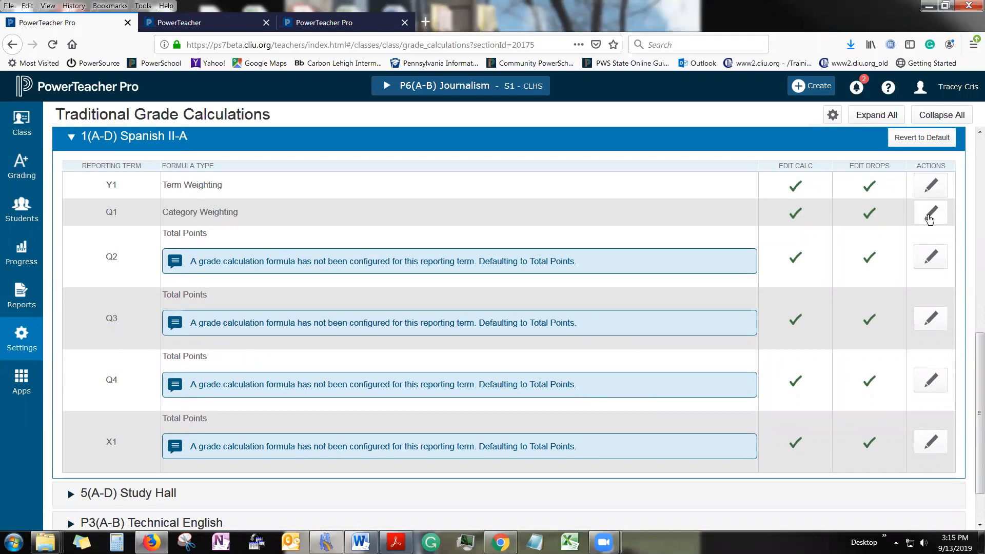
pyautogui.click(929, 219)
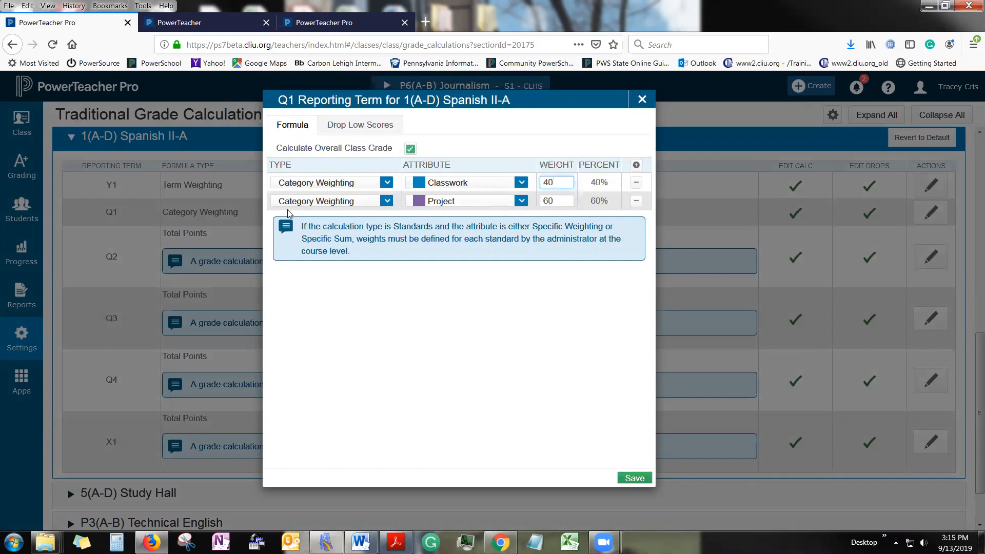
pyautogui.click(643, 103)
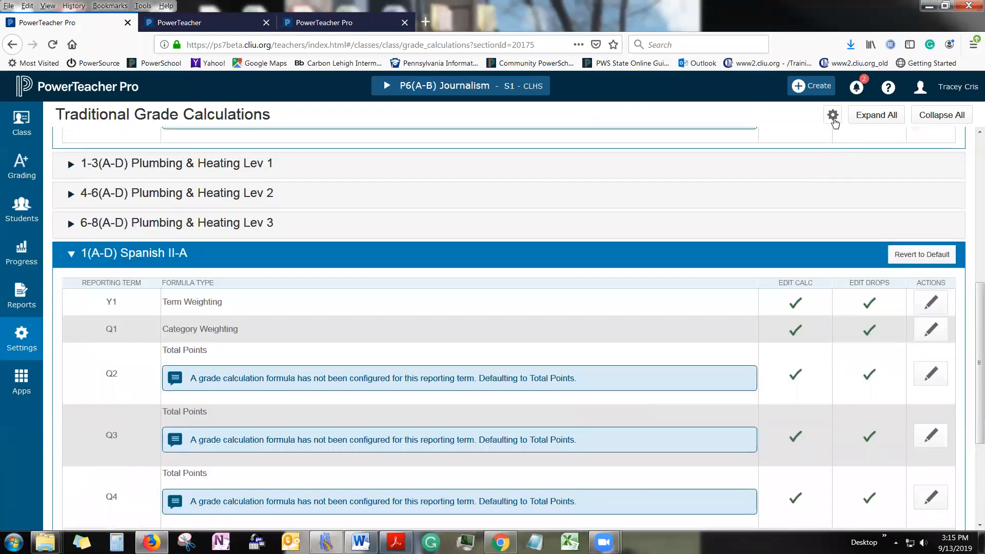
# - Start copying traditional grade calculations within a class, using P6(A-B) Journalism and its Q1 (Category Weighting) reporting term as the source
pyautogui.click(832, 116)
pyautogui.click(764, 153)
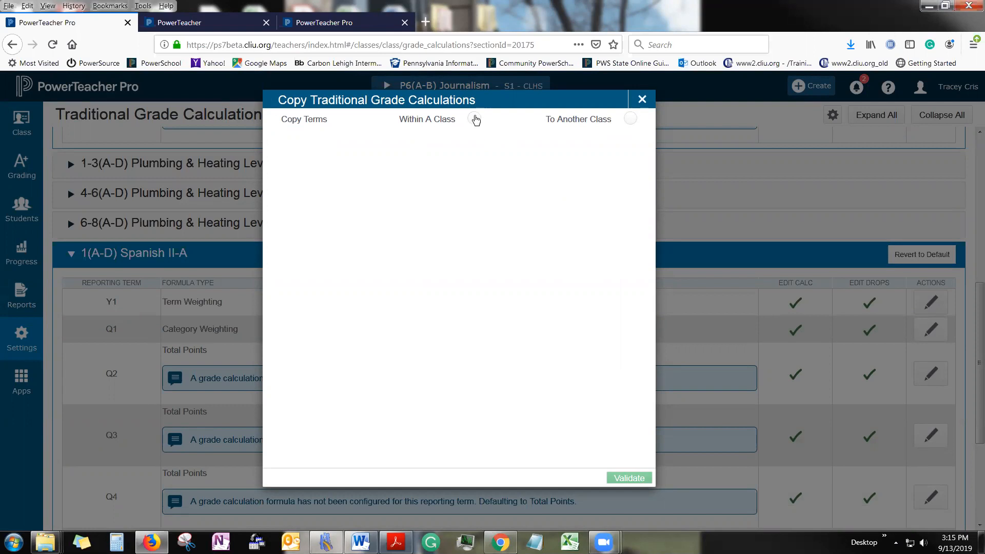
pyautogui.click(473, 119)
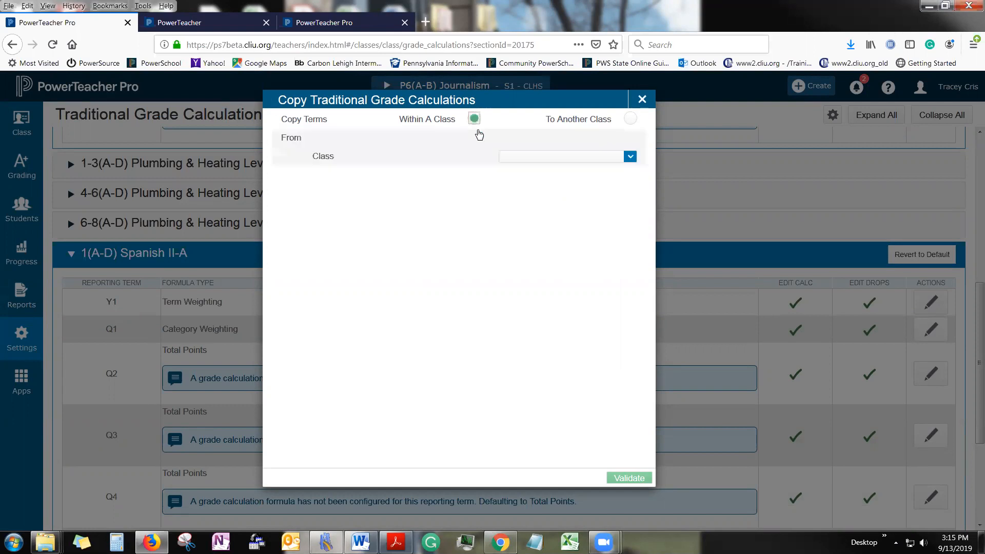
pyautogui.click(521, 160)
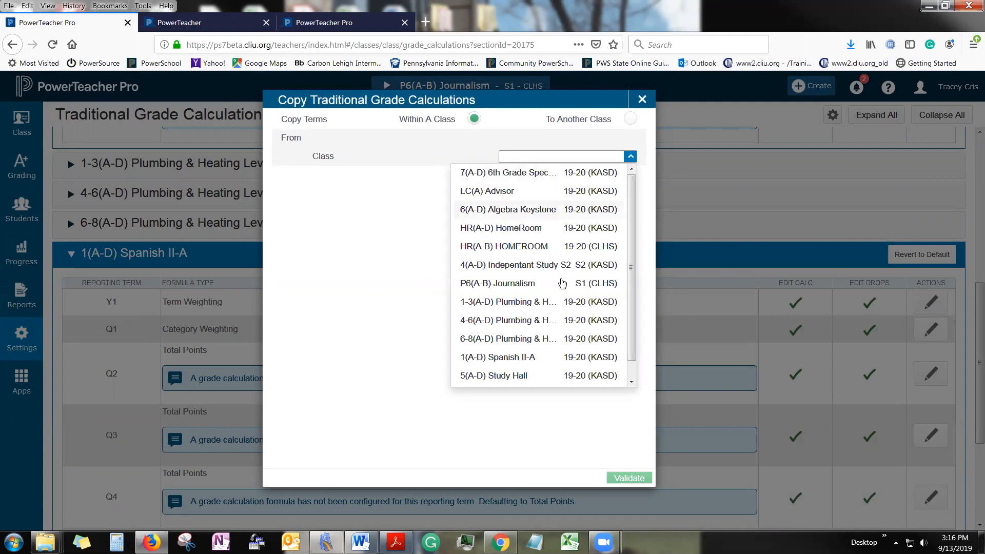
pyautogui.click(573, 285)
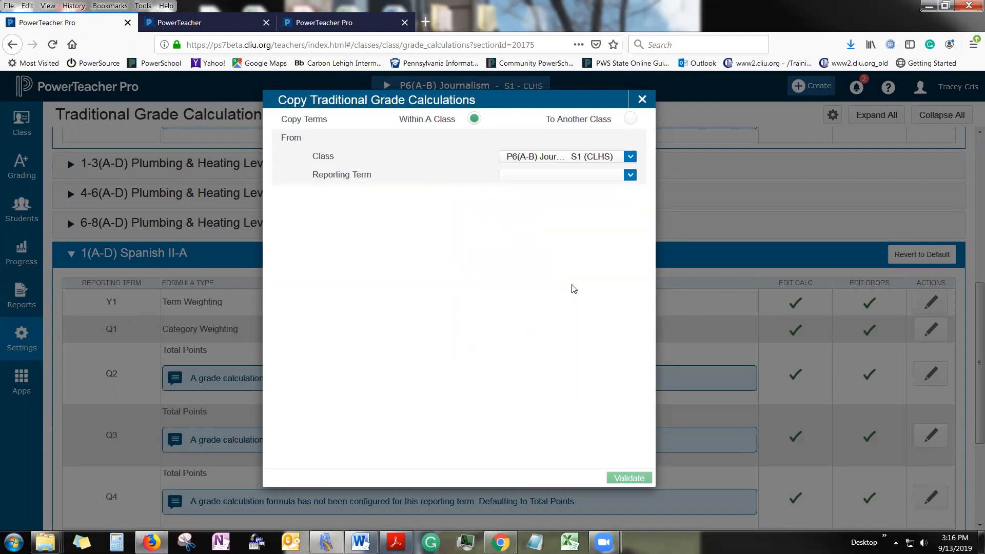
pyautogui.click(528, 175)
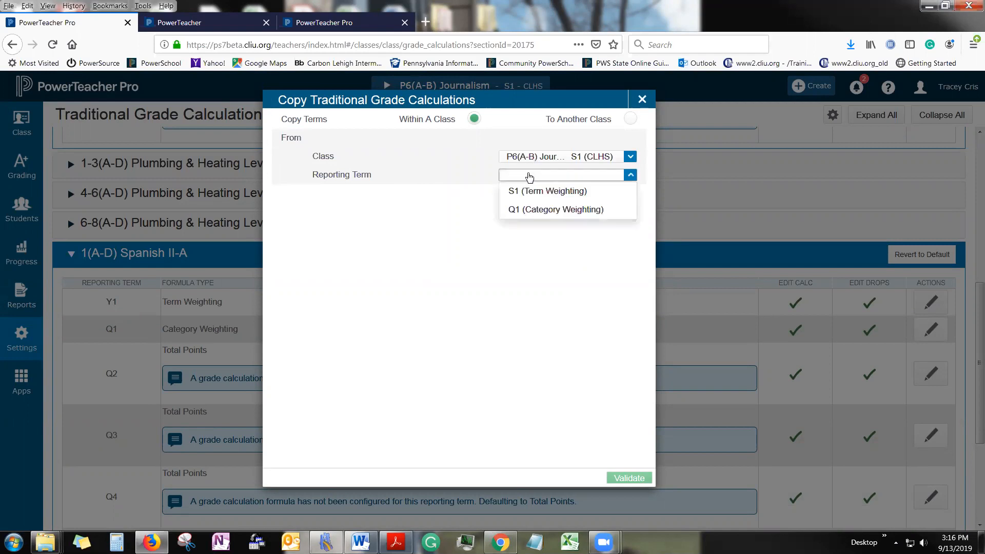
pyautogui.click(537, 215)
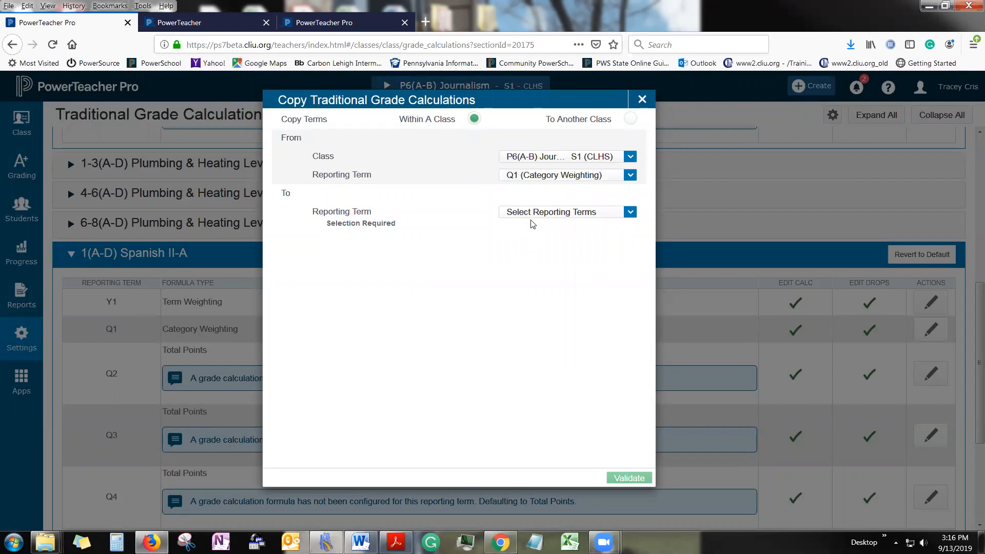
# - Select Q2 as the target reporting term, validate the selection and copy the Journalism calculation
pyautogui.click(533, 216)
pyautogui.click(625, 249)
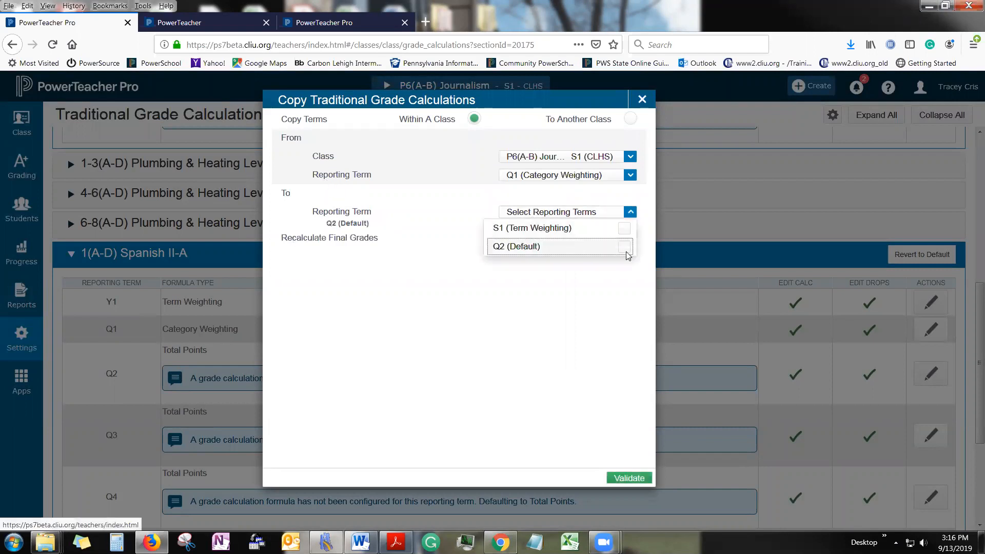
pyautogui.click(597, 334)
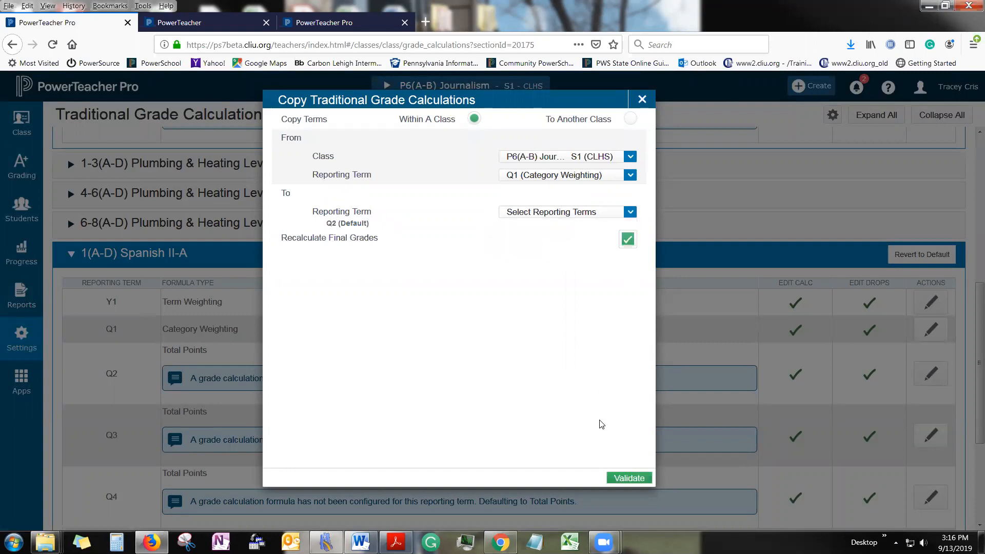
pyautogui.click(621, 480)
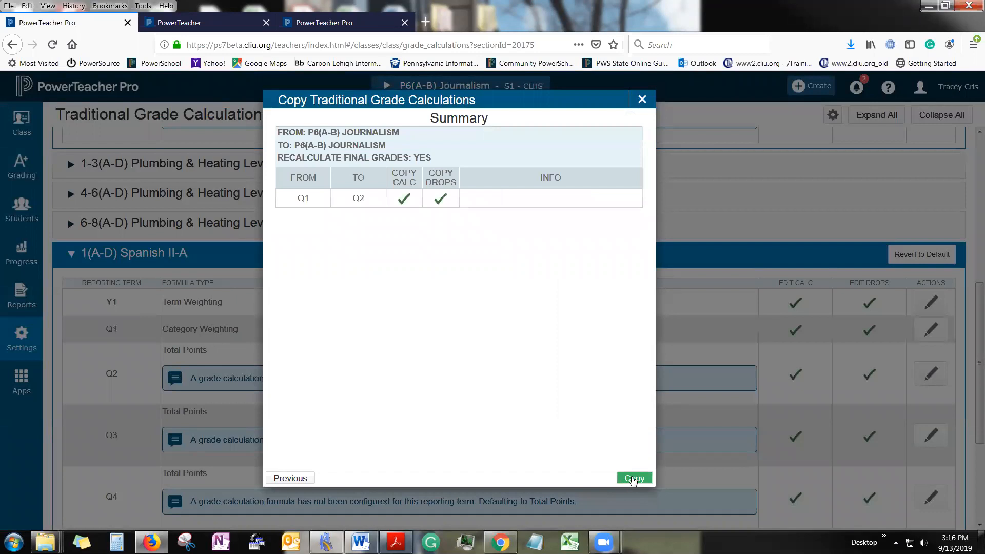
pyautogui.click(633, 478)
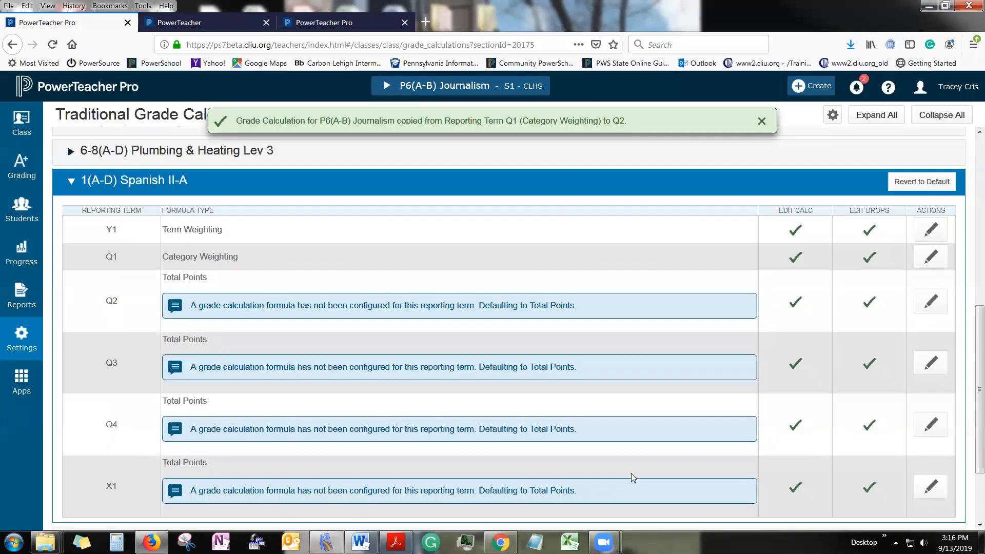
# - Review the copied category weighting formula for Journalism's Q2 term and close it without changes
pyautogui.scroll(-2, 265, 309)
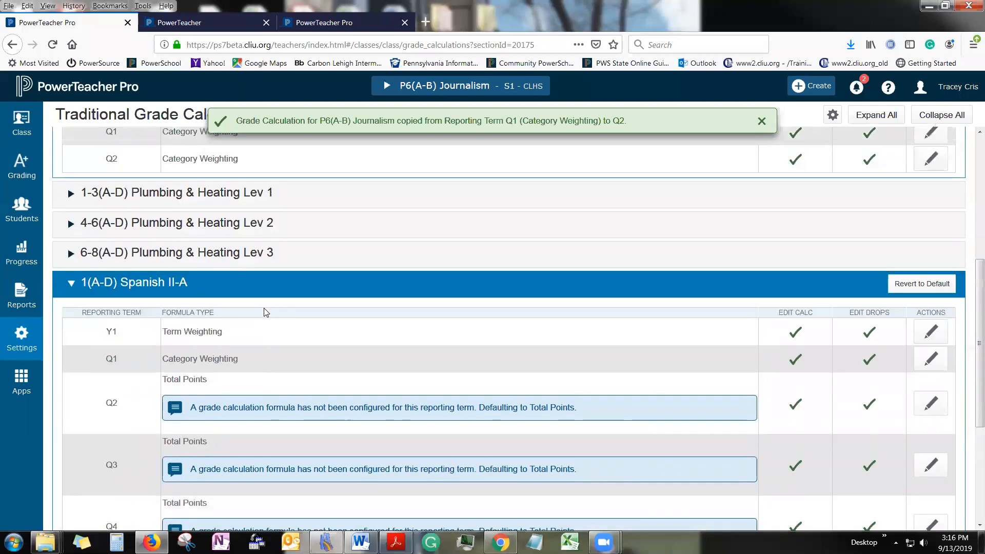
pyautogui.scroll(2, 263, 308)
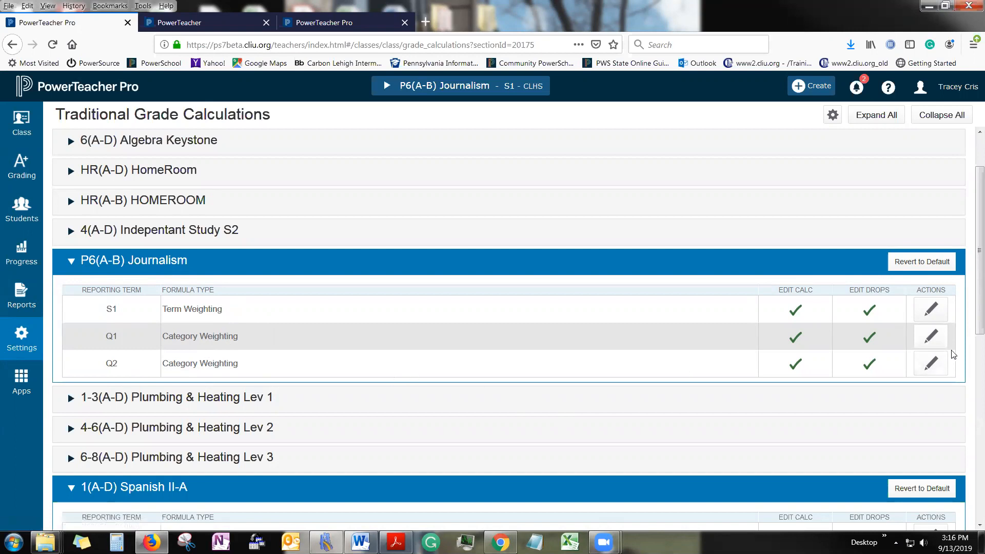
pyautogui.click(931, 363)
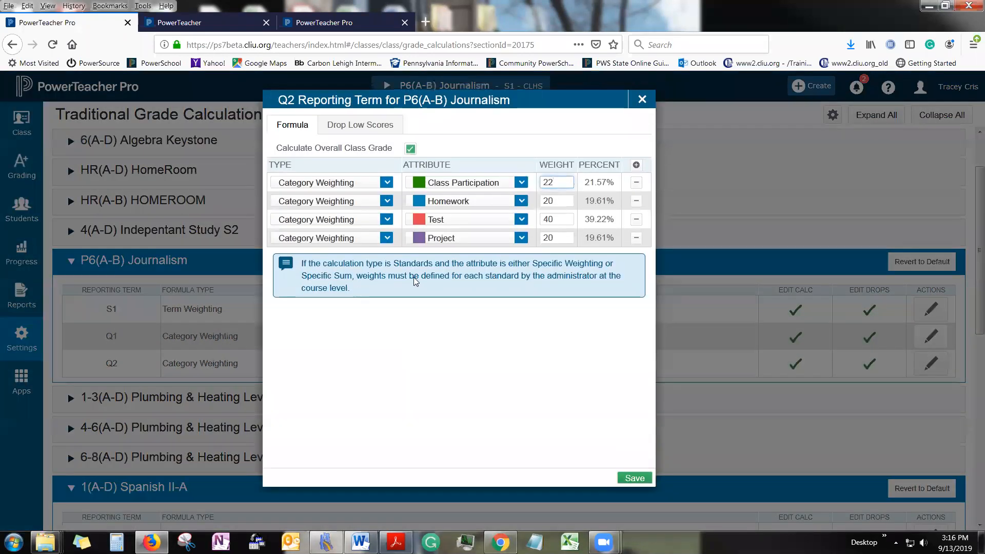
pyautogui.click(645, 98)
# - Review the reporting terms of 1(A-D) Spanish II-A and its Q1 category weighting formula, closing the formula without changes
pyautogui.scroll(-10, 591, 352)
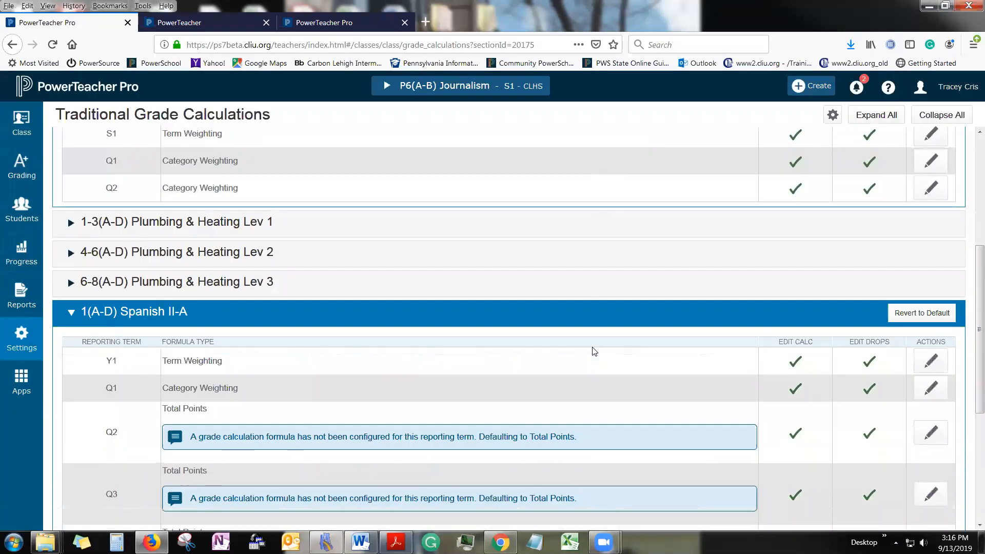
pyautogui.scroll(-1, 592, 344)
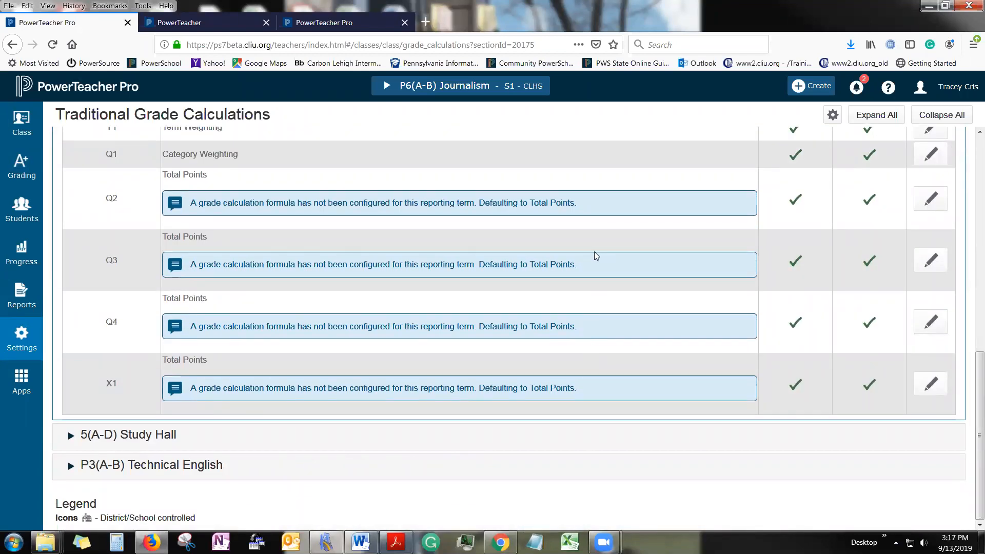
pyautogui.scroll(6, 595, 257)
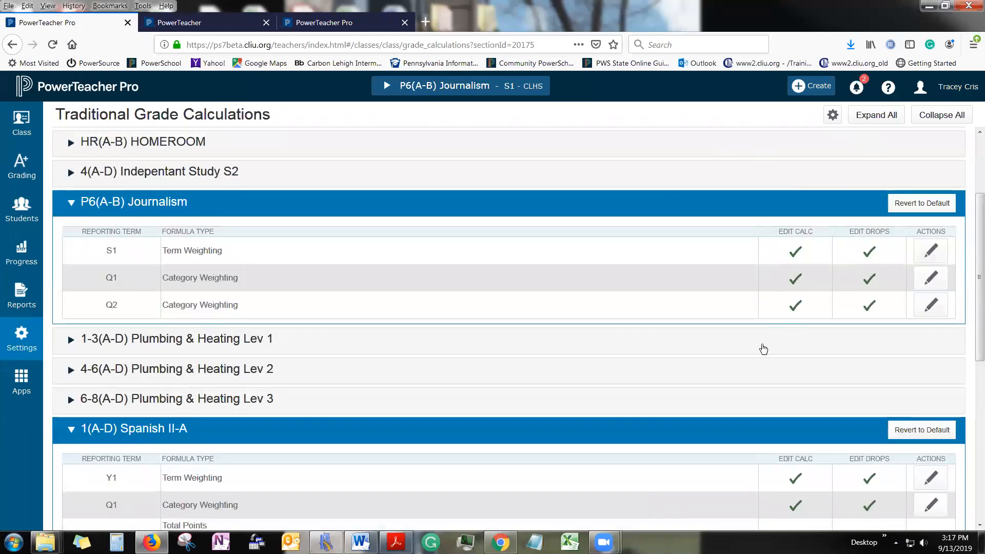
pyautogui.scroll(-3, 763, 347)
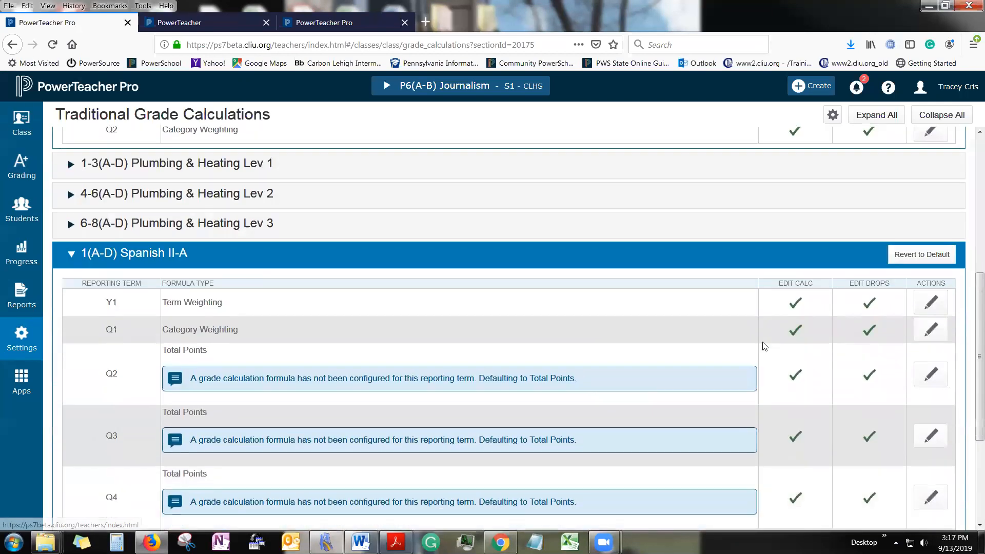
pyautogui.click(931, 331)
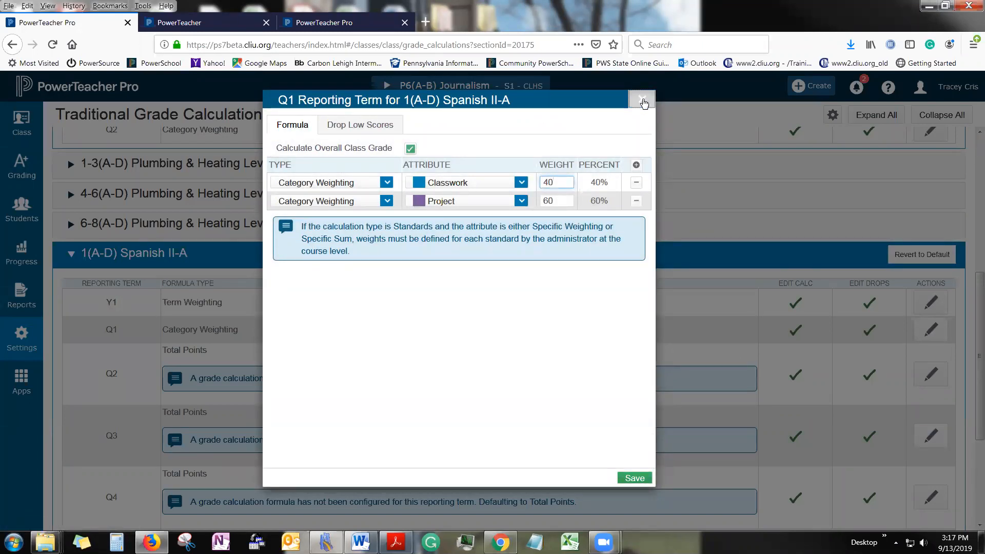
pyautogui.click(642, 99)
# - Start a within-class copy of traditional grade calculations with 1(A-D) Spanish II-A and its Q1 (Category Weighting) term as the source
pyautogui.click(833, 114)
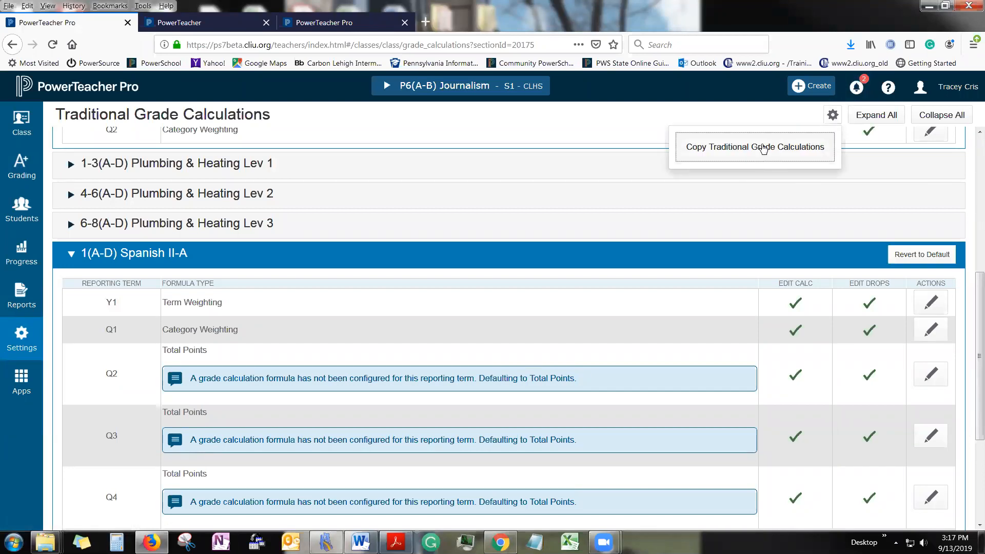
pyautogui.click(762, 148)
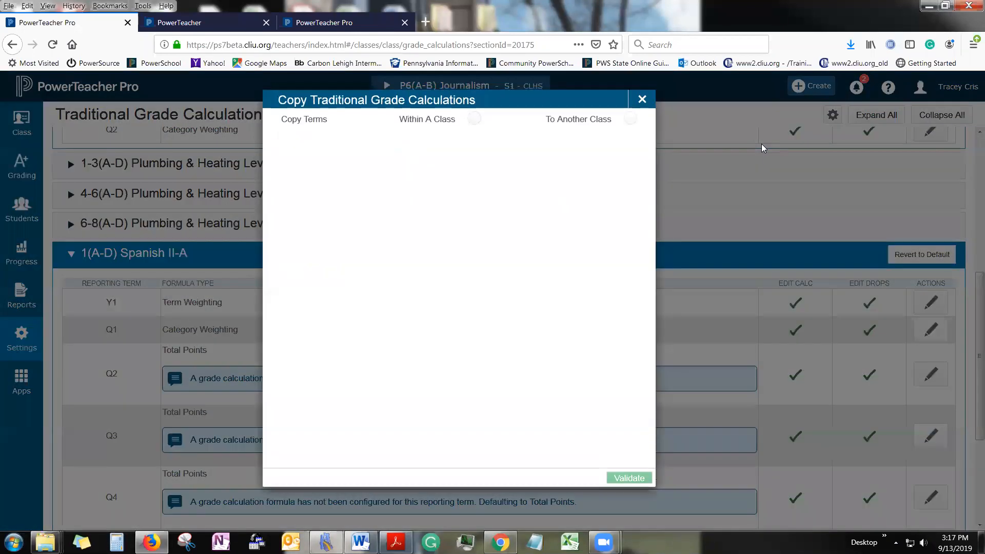
pyautogui.click(475, 119)
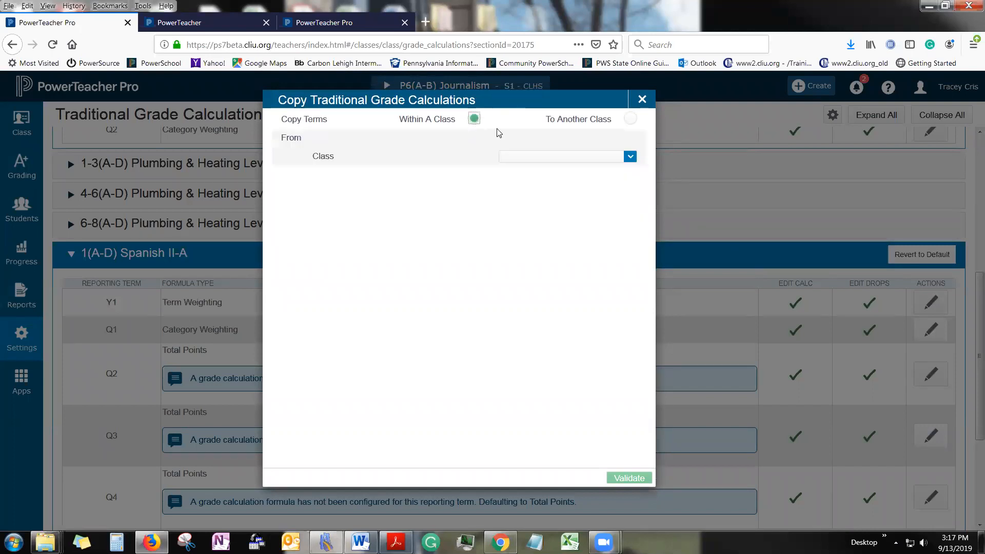
pyautogui.click(608, 159)
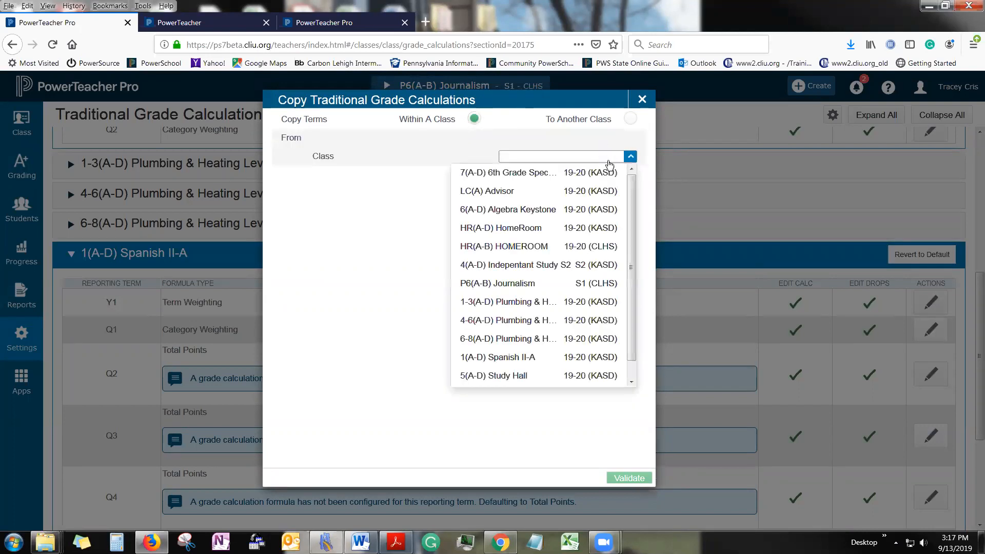
pyautogui.click(588, 359)
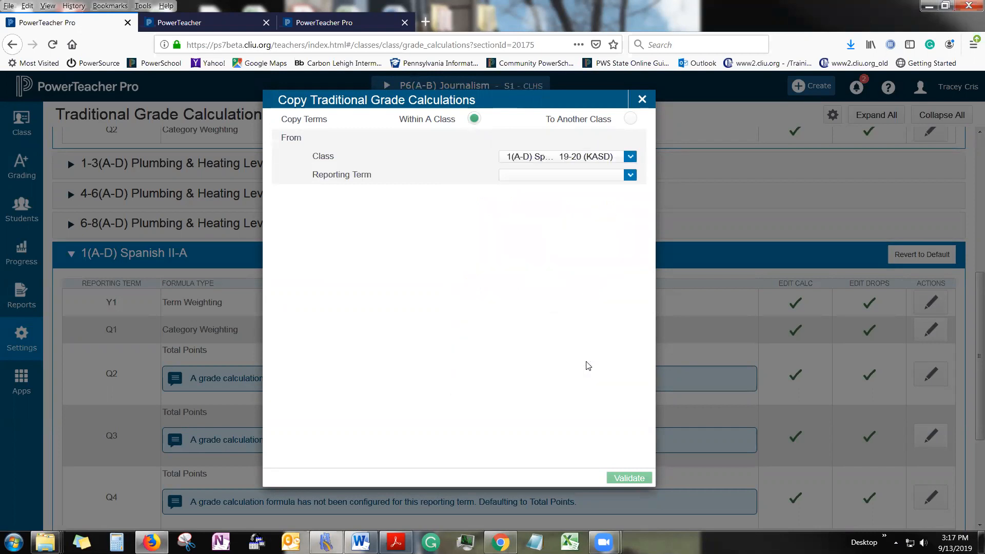
pyautogui.click(517, 180)
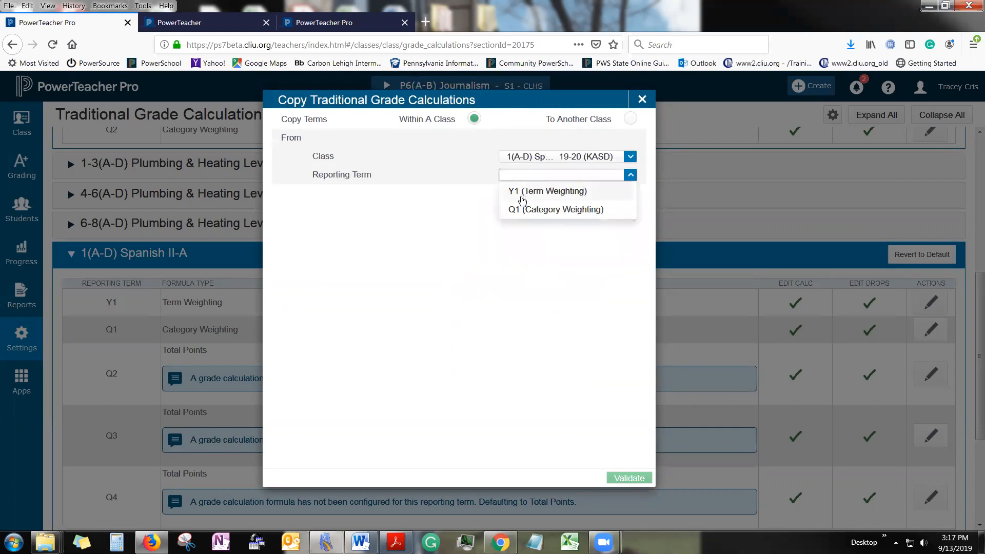
pyautogui.click(523, 210)
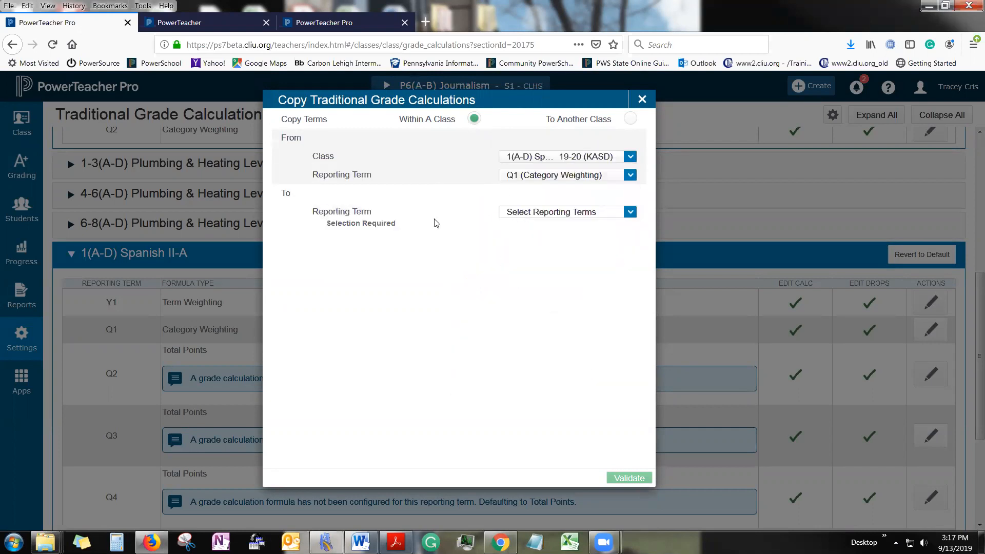
# - Select Q2, Q3 and Q4 as the target reporting terms, validate the selection and copy the Spanish II-A calculation
pyautogui.click(566, 213)
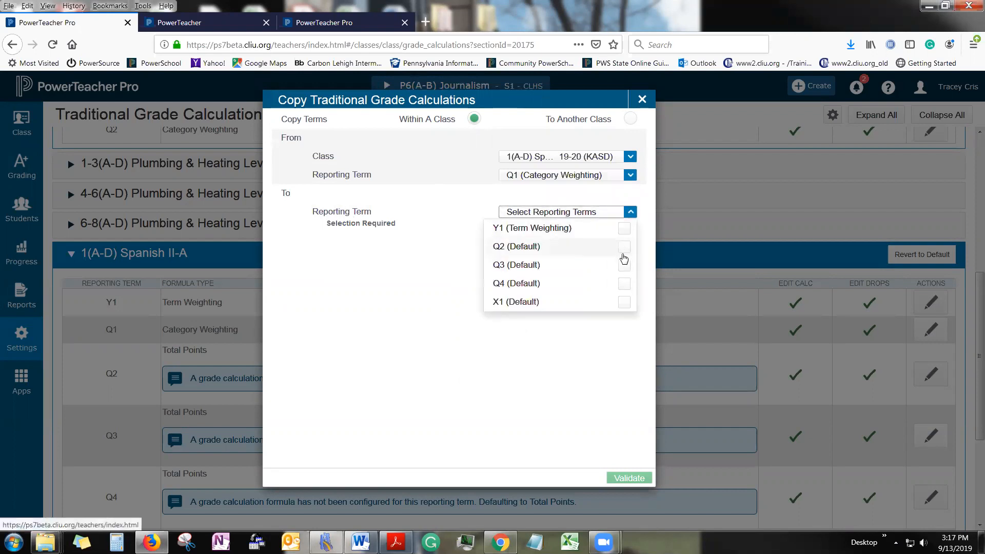
pyautogui.click(623, 250)
pyautogui.click(623, 268)
pyautogui.click(623, 284)
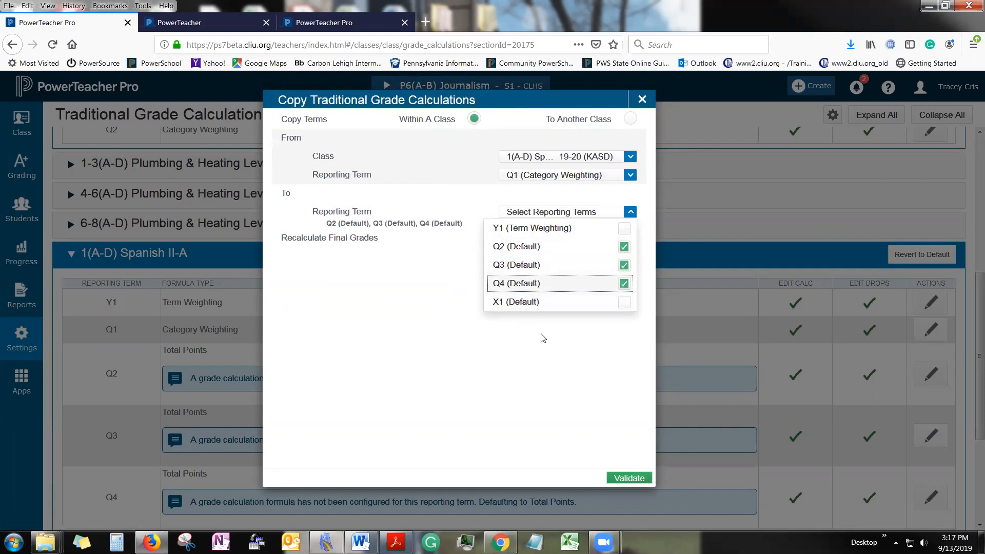
pyautogui.click(570, 374)
pyautogui.click(624, 478)
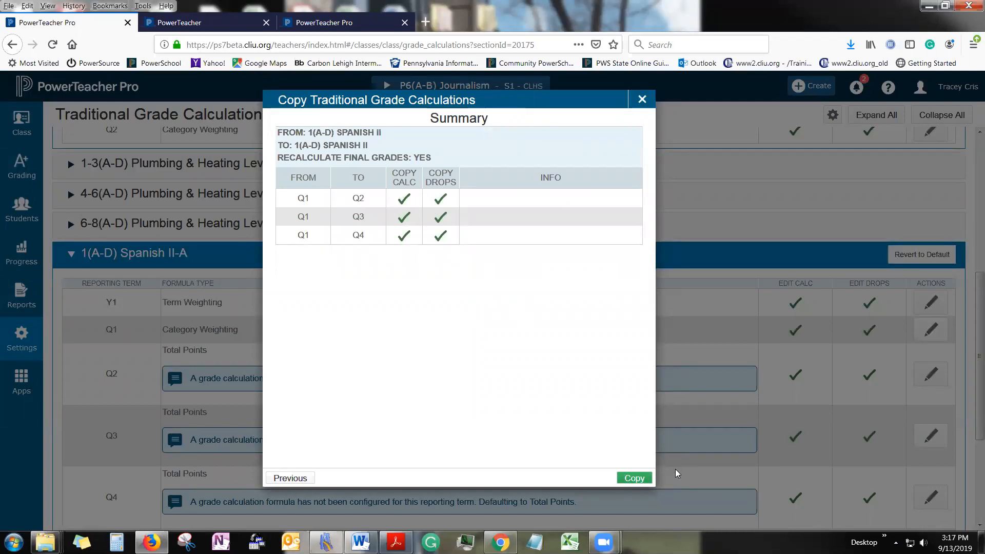
pyautogui.click(625, 476)
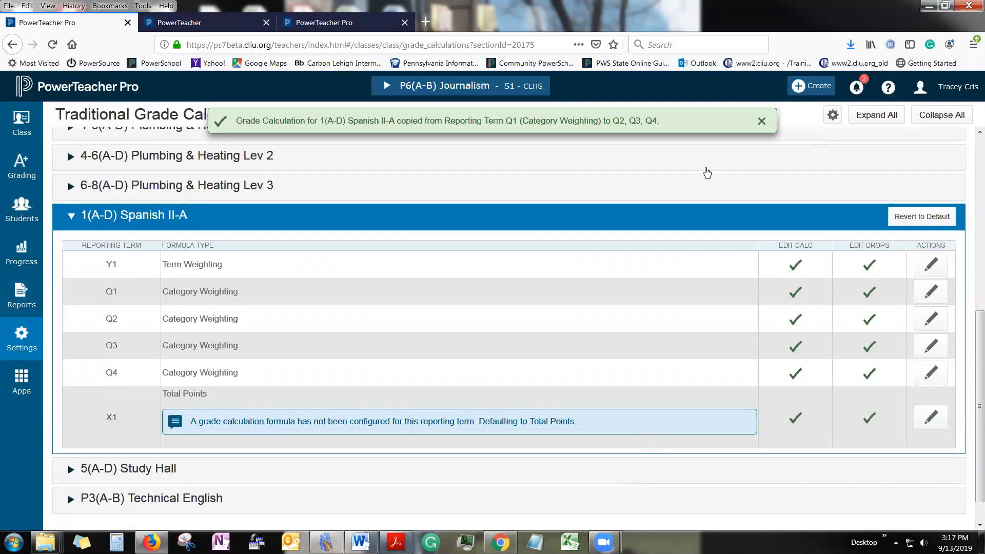
# - Start copying traditional grade calculations to another class, with 1(A-D) Spanish II-A from term 2019-2020 as the source
pyautogui.click(832, 117)
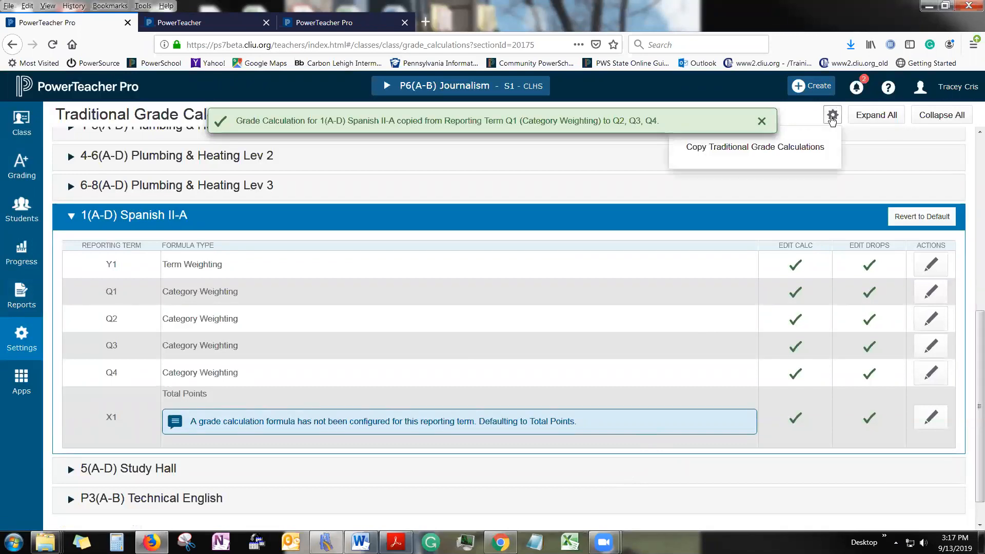
pyautogui.click(798, 151)
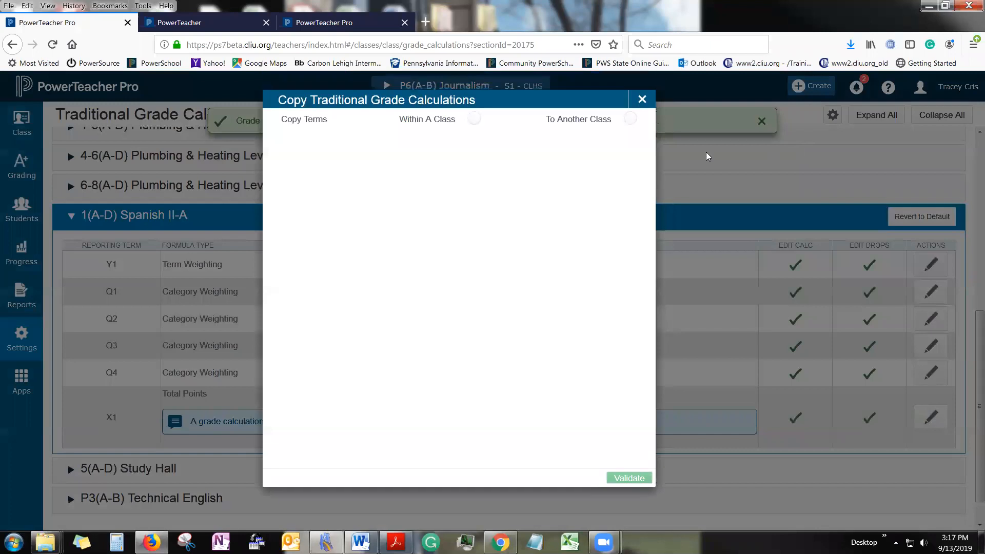
pyautogui.click(631, 121)
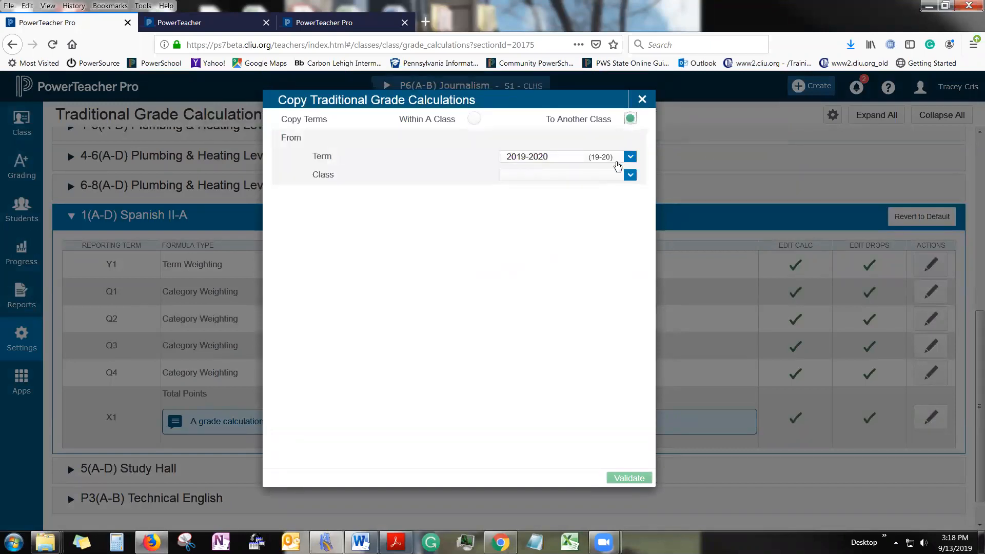
pyautogui.click(613, 177)
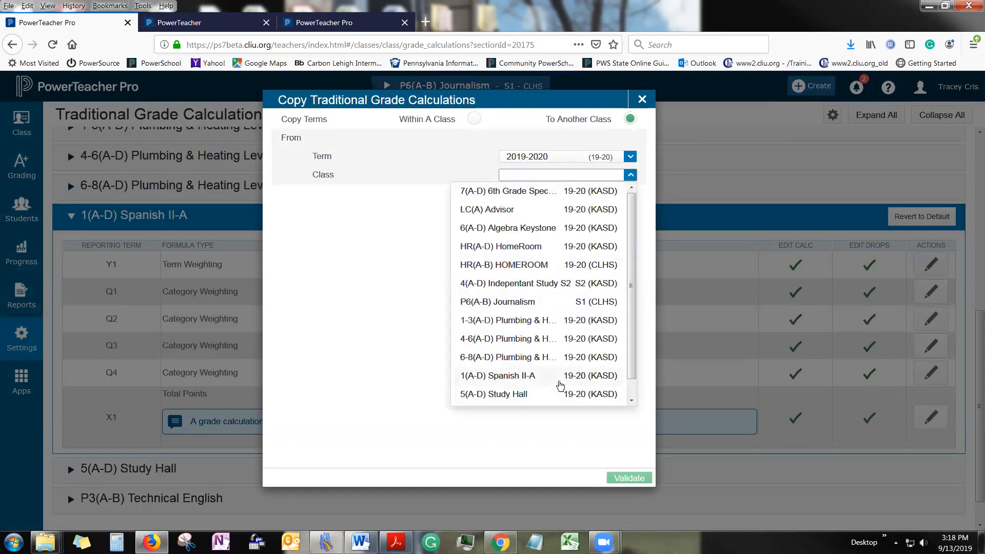
pyautogui.click(559, 378)
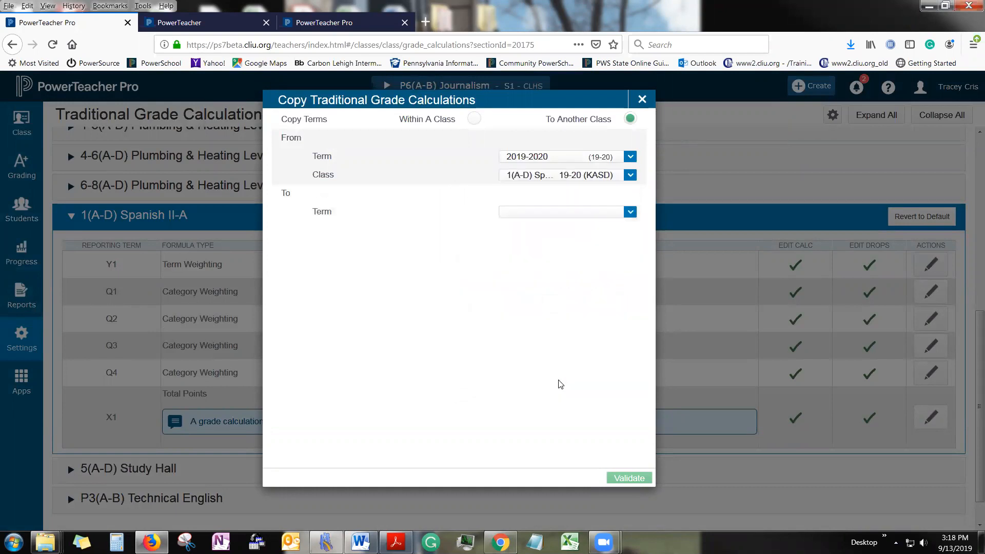
# - Choose LC(A) Advisor under Quarter 1 as the target class, validate the selection and copy the grade calculations
pyautogui.click(571, 212)
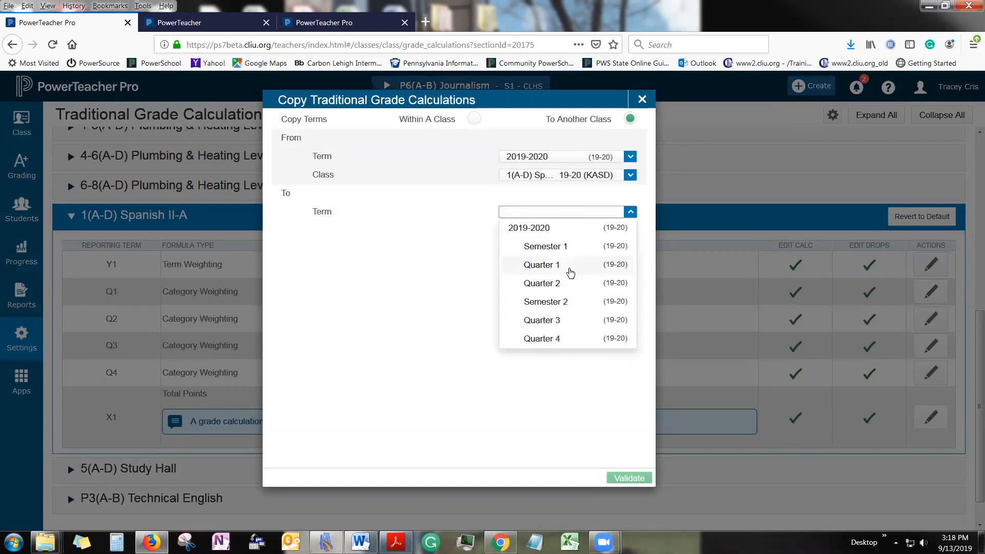
pyautogui.click(571, 272)
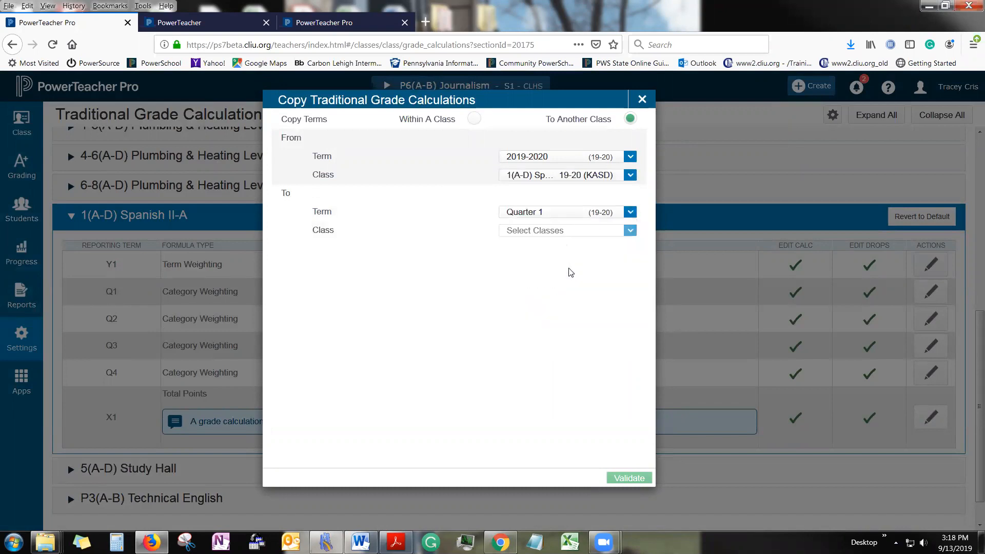
pyautogui.click(547, 231)
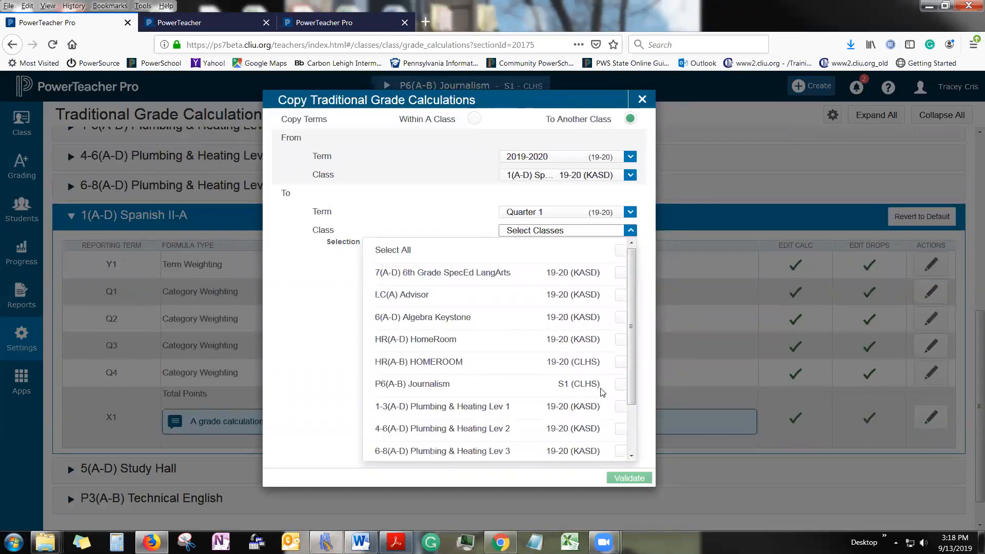
pyautogui.click(620, 297)
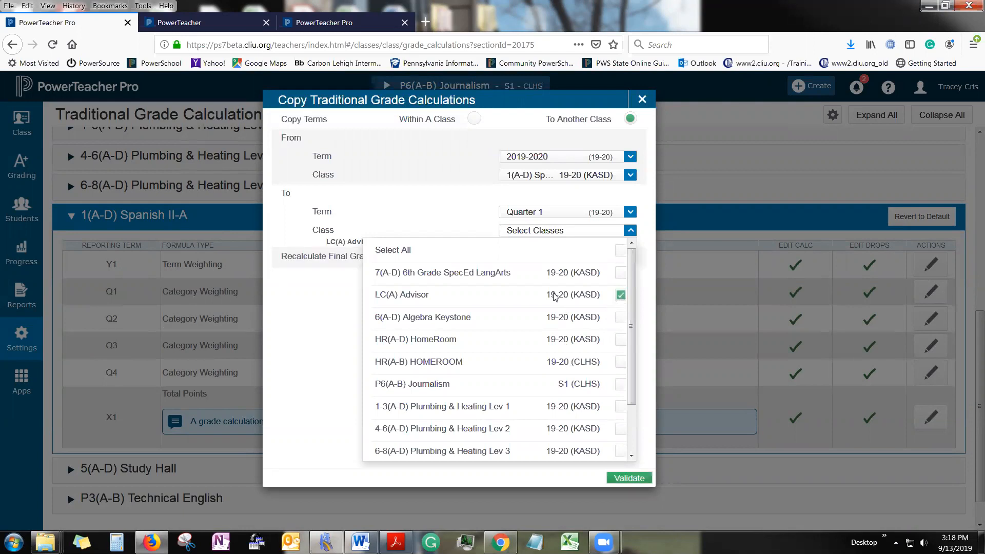
pyautogui.click(373, 216)
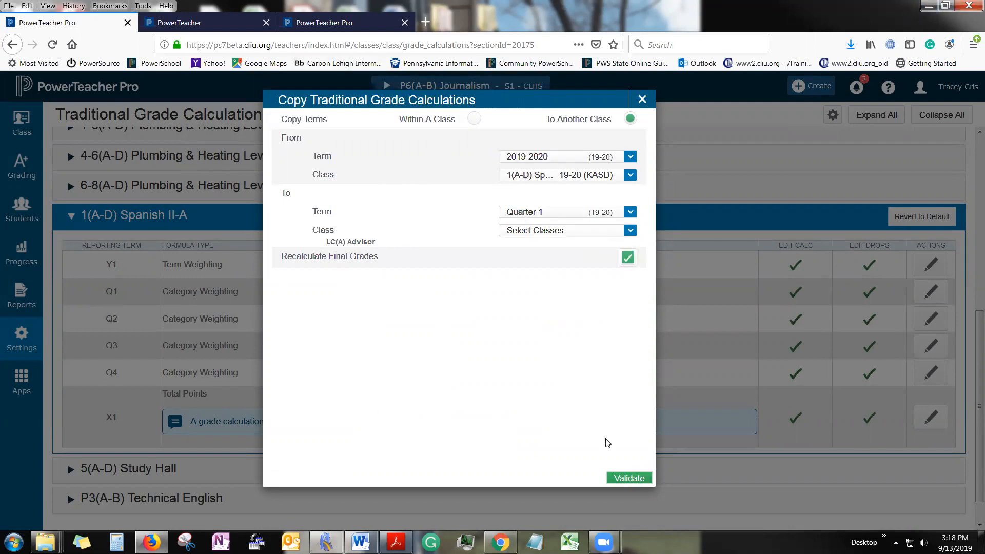
pyautogui.click(619, 478)
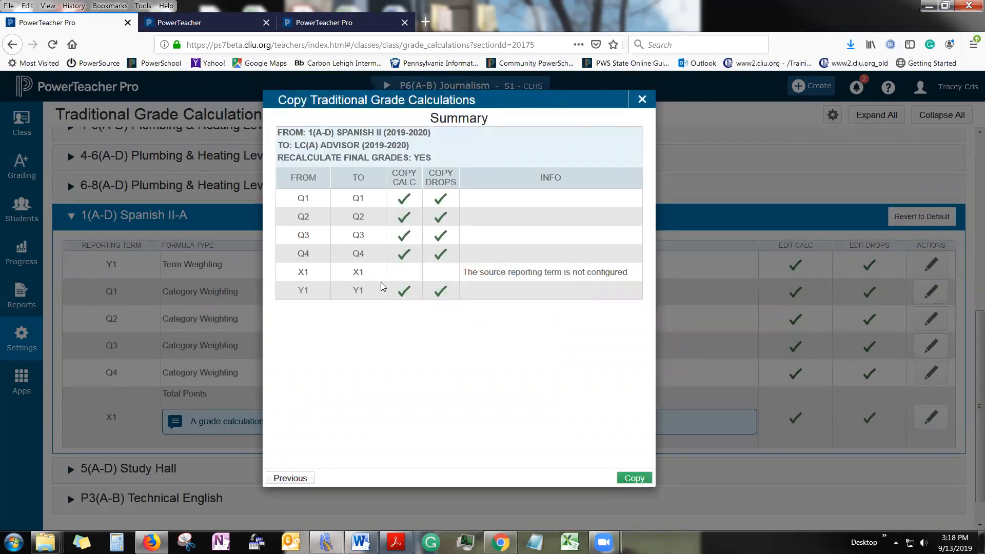
pyautogui.click(633, 478)
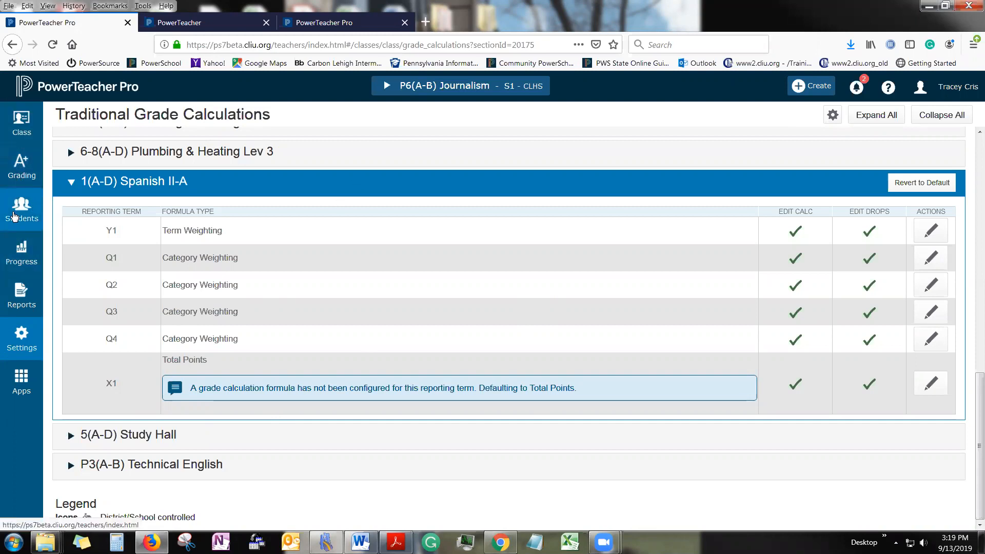
# - Go to the Journalism scoresheet and open the Recalculate Final Grades options
pyautogui.click(22, 167)
pyautogui.click(105, 190)
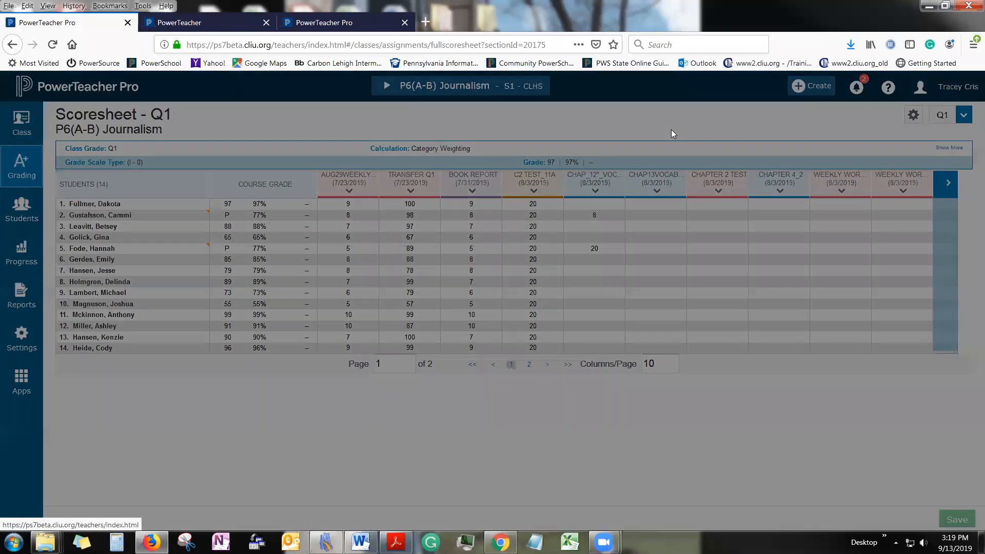
pyautogui.click(909, 124)
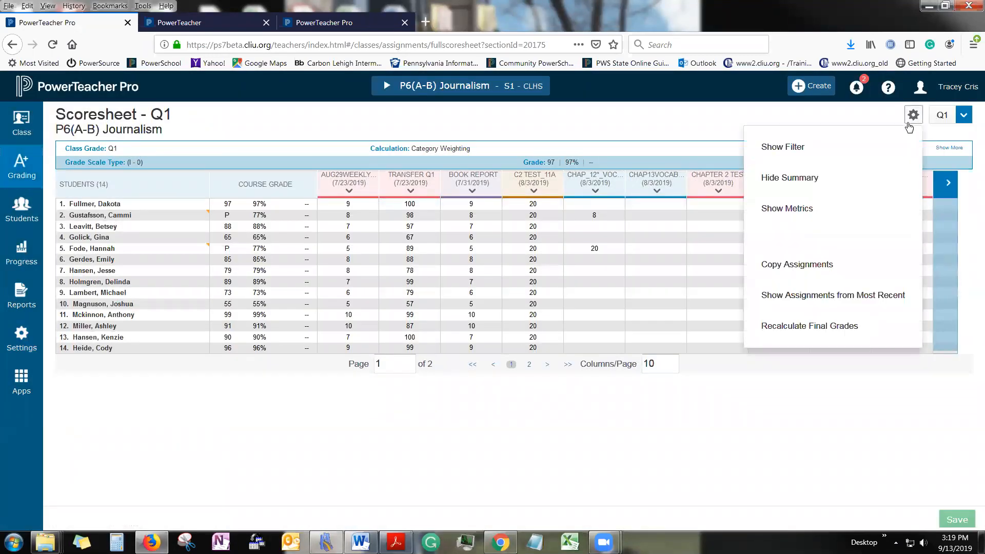
pyautogui.click(802, 336)
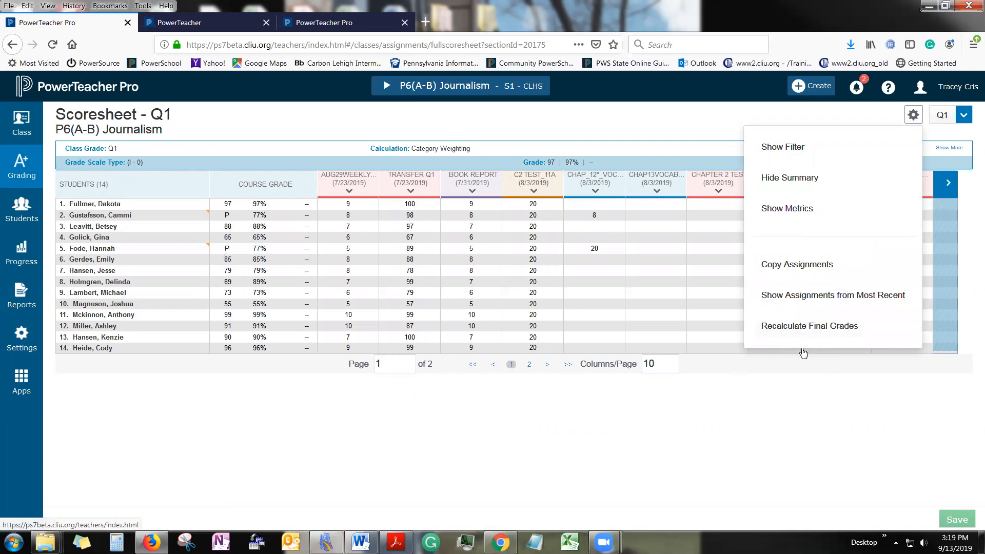
pyautogui.click(817, 327)
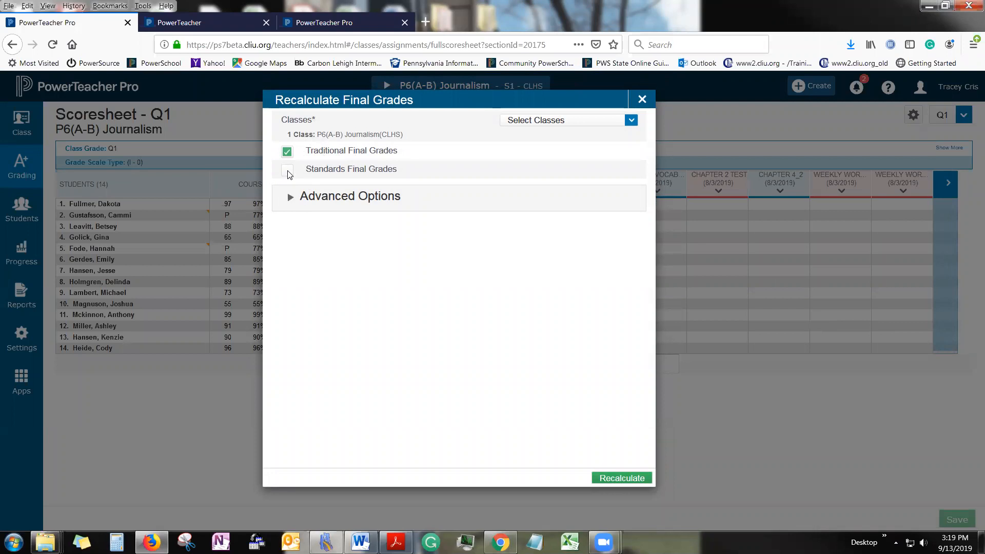
# - Add 1(A-D) Spanish II-A and LC(A) Advisor to the classes included in the final grade recalculation
pyautogui.click(511, 123)
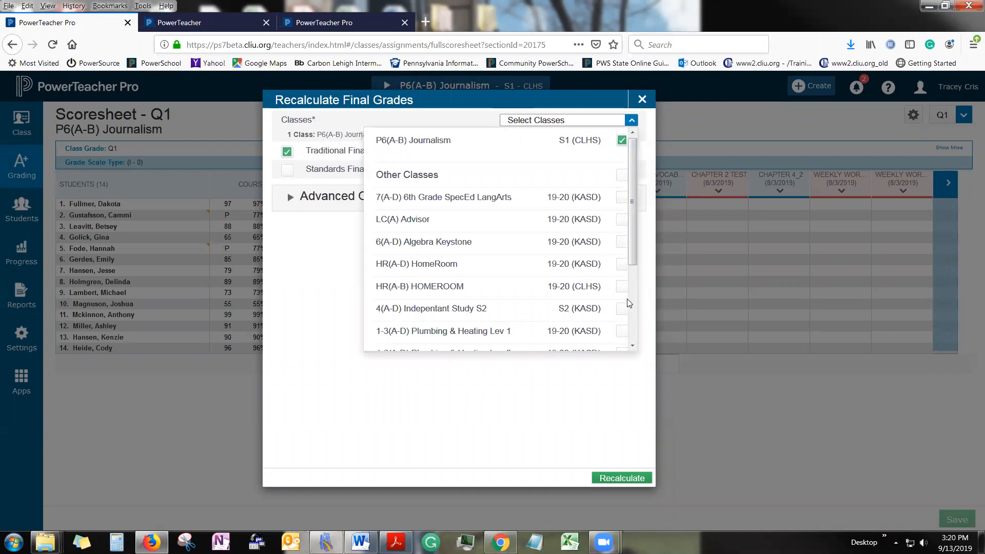
pyautogui.scroll(-3, 625, 300)
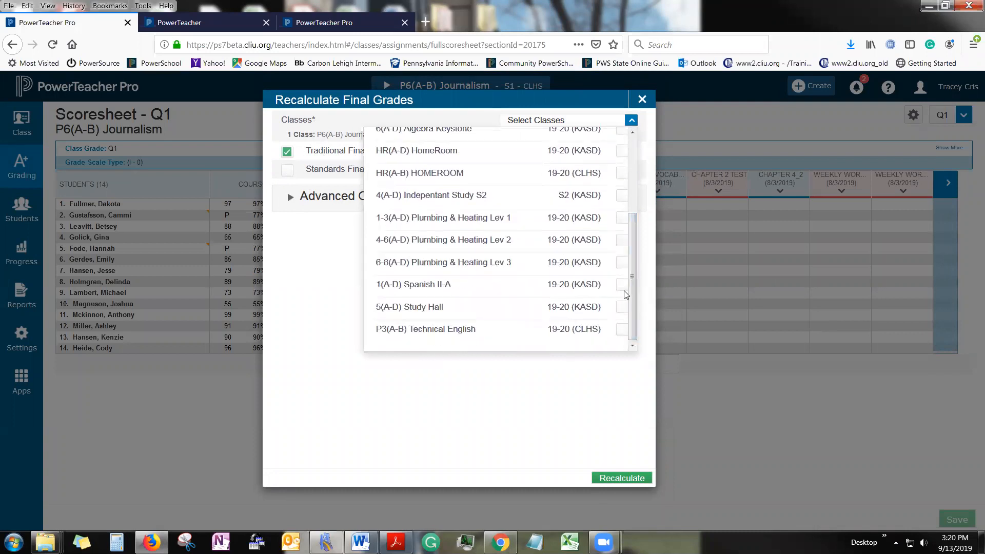
pyautogui.click(621, 285)
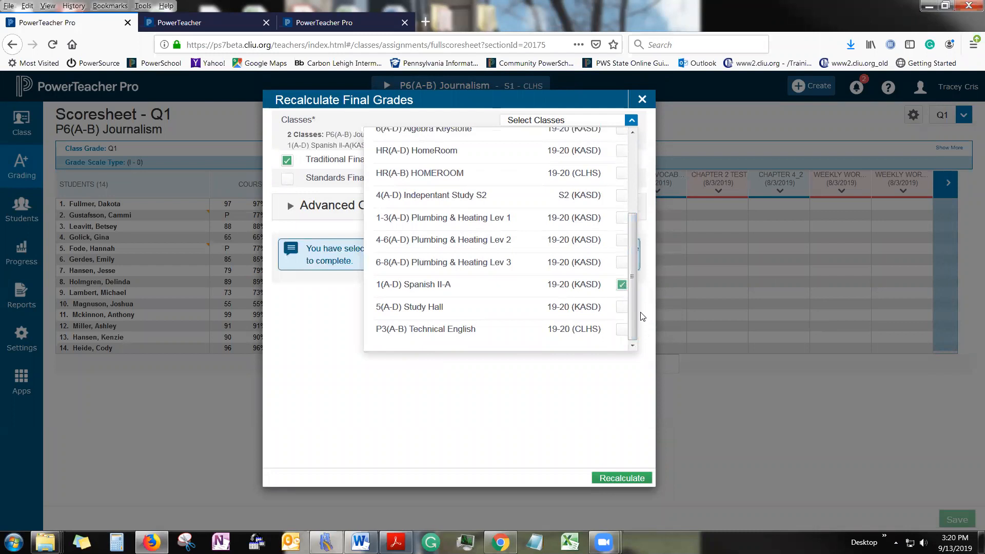
pyautogui.scroll(5, 638, 264)
pyautogui.click(621, 191)
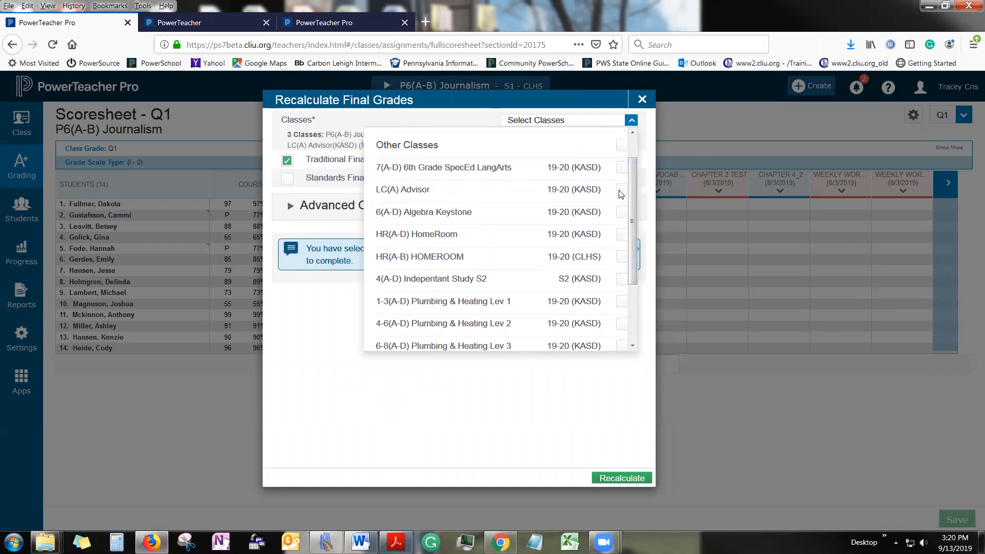
pyautogui.click(435, 433)
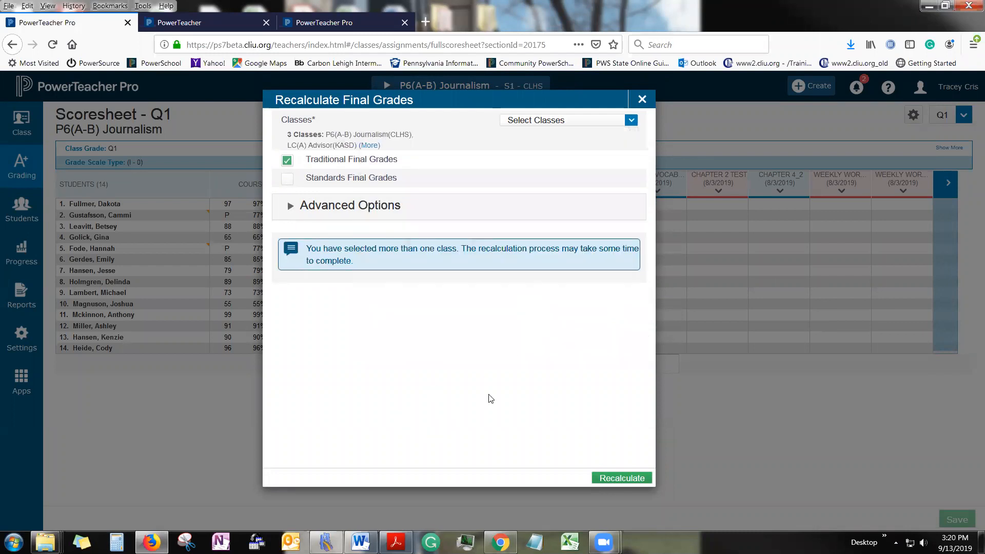
# - Enable Refresh Assignment Scores (Traditional) in the advanced options and recalculate the final grades
pyautogui.click(317, 217)
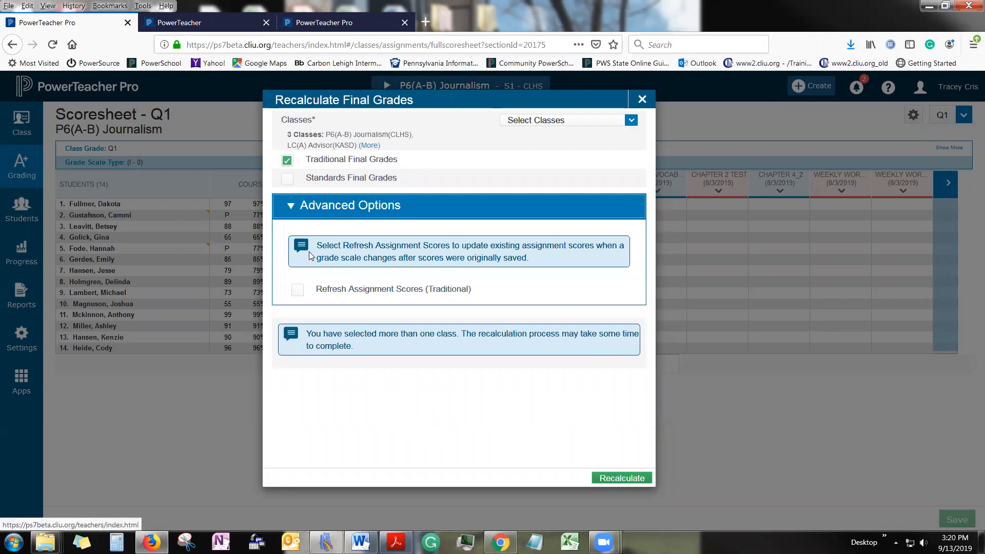
pyautogui.click(297, 290)
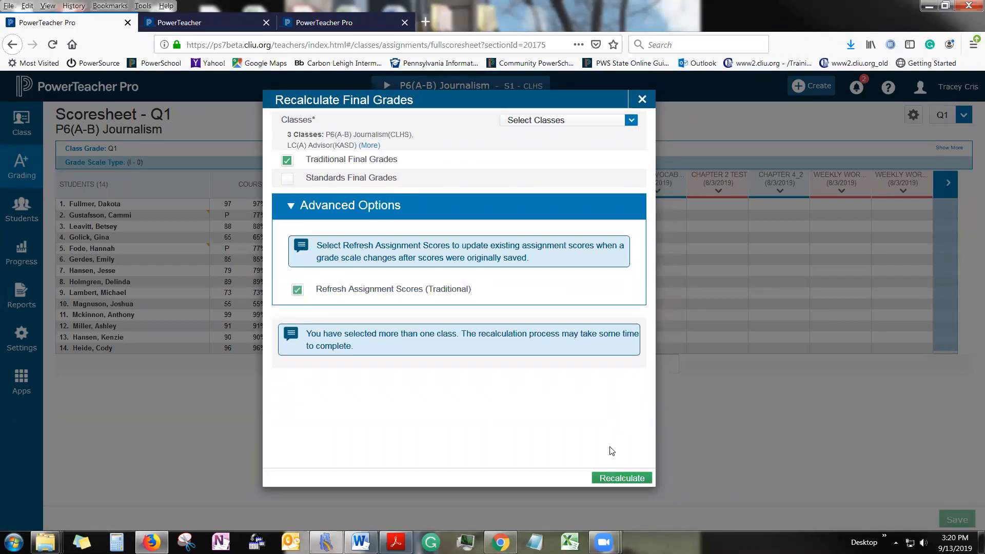
pyautogui.click(605, 478)
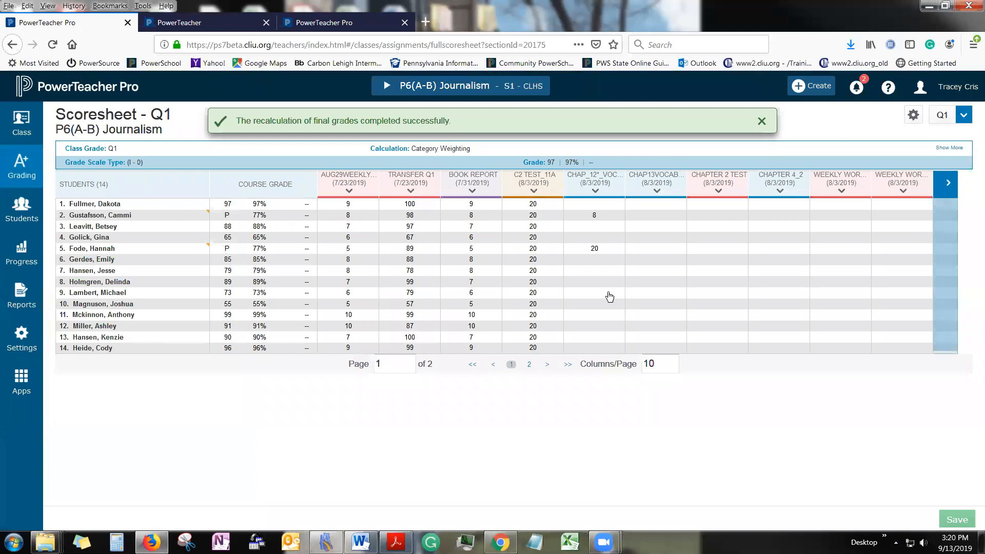
pyautogui.click(760, 122)
# - Open Journalism's Standards grades for Q1 and fill the ENG.1 column with a score of 4 for all students
pyautogui.click(22, 167)
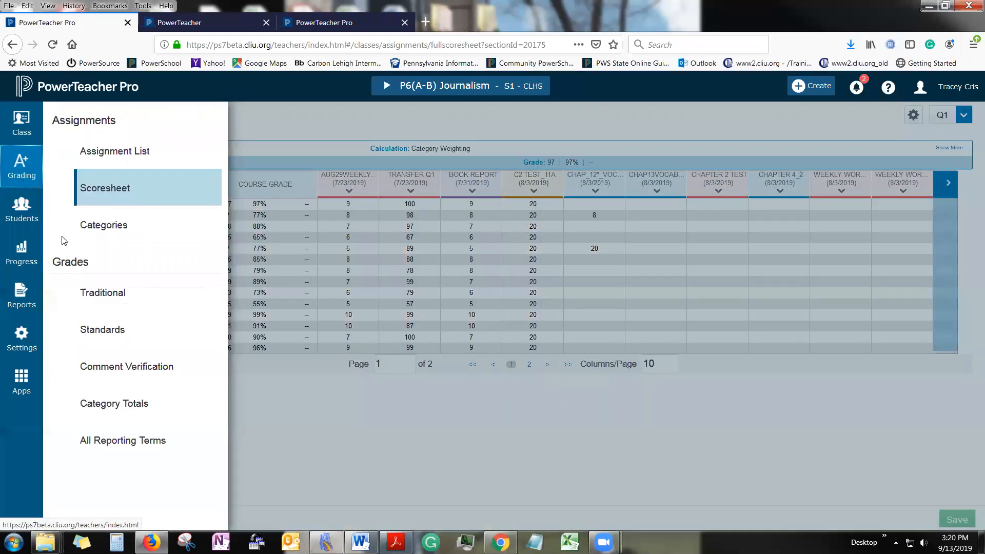
pyautogui.click(102, 331)
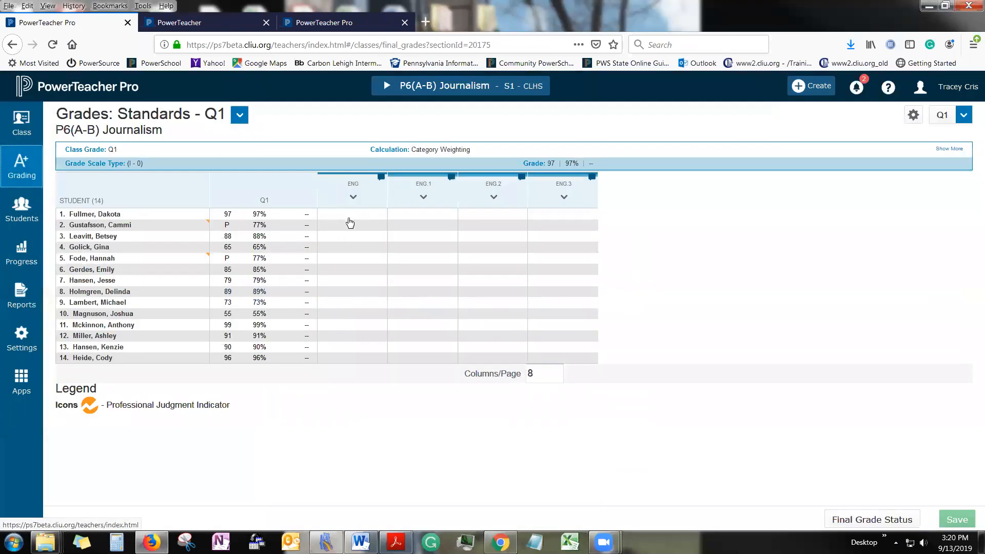
pyautogui.click(350, 215)
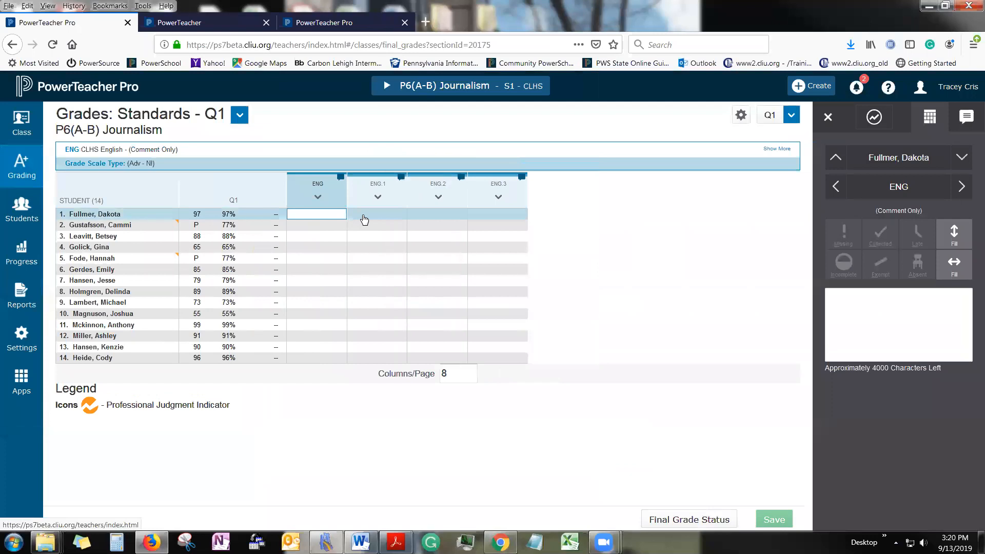
pyautogui.click(364, 220)
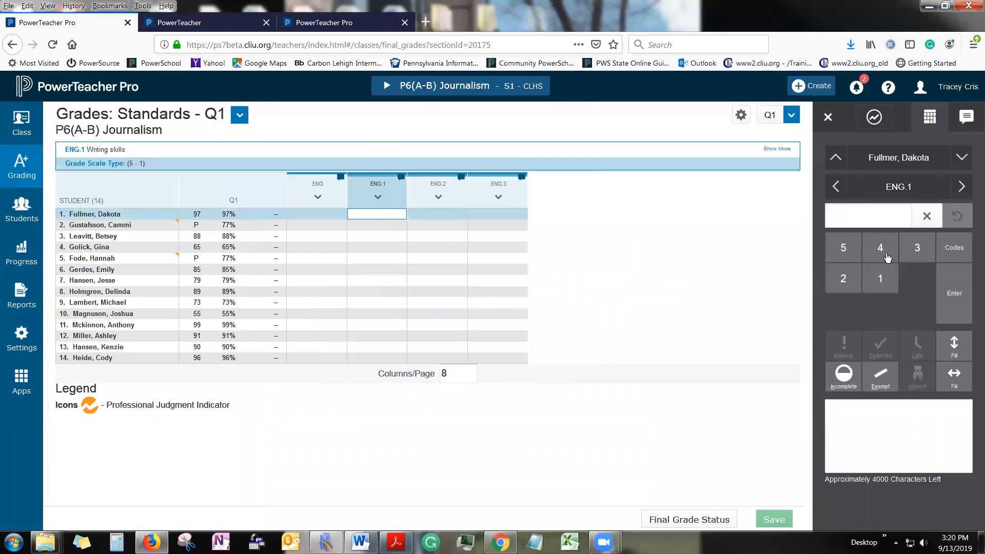
pyautogui.click(880, 262)
pyautogui.click(954, 360)
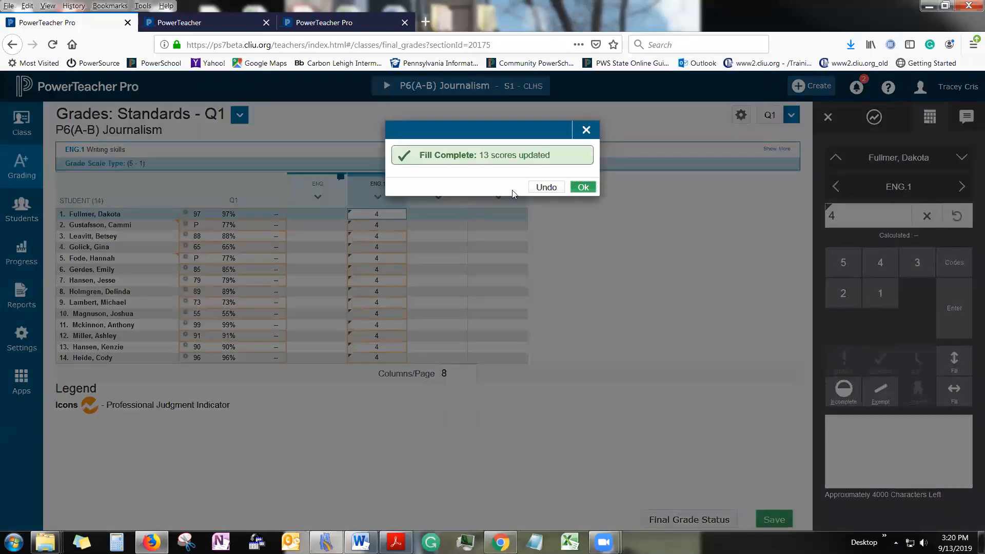
pyautogui.click(583, 187)
# - Fill the ENG.2 standard column with a score of 3 for all students
pyautogui.click(444, 213)
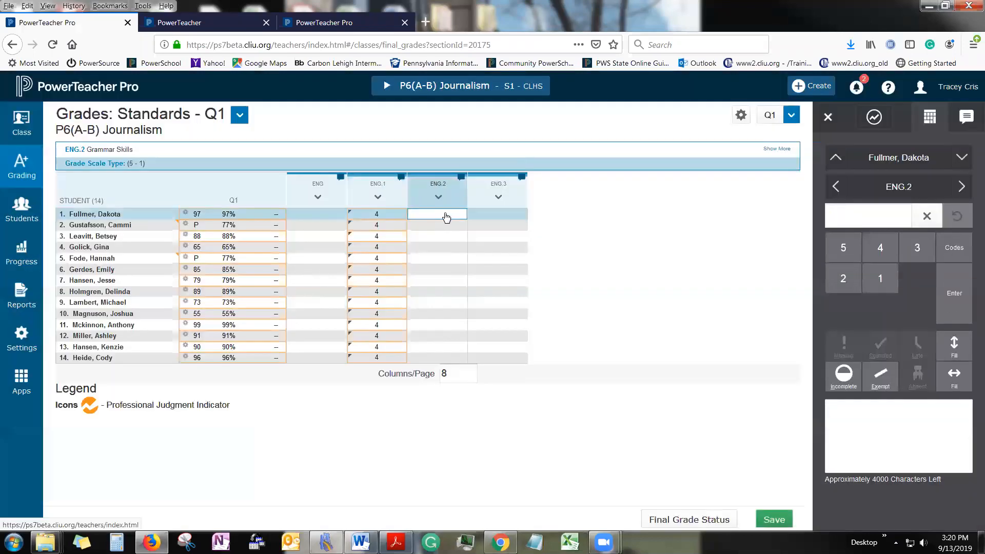
pyautogui.click(917, 248)
pyautogui.click(953, 360)
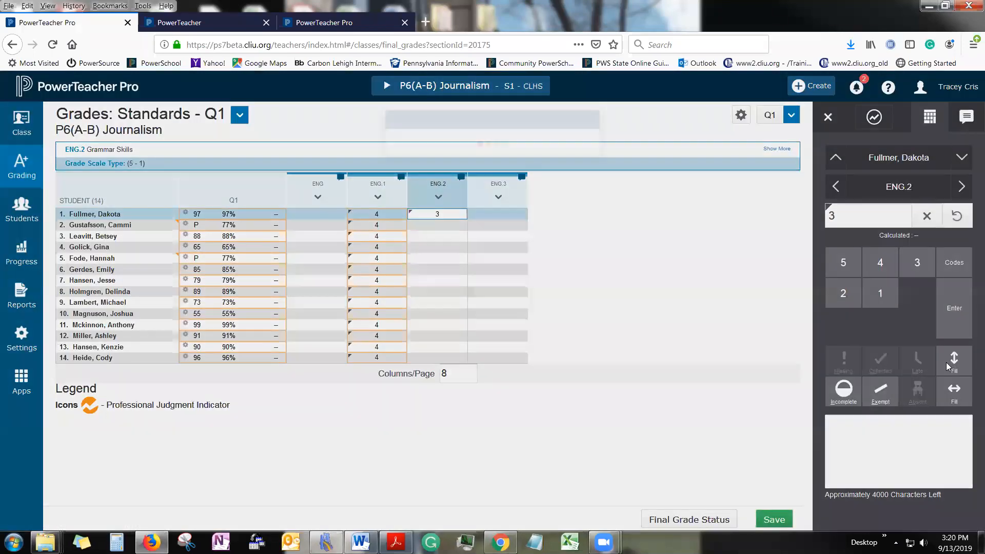
pyautogui.click(583, 187)
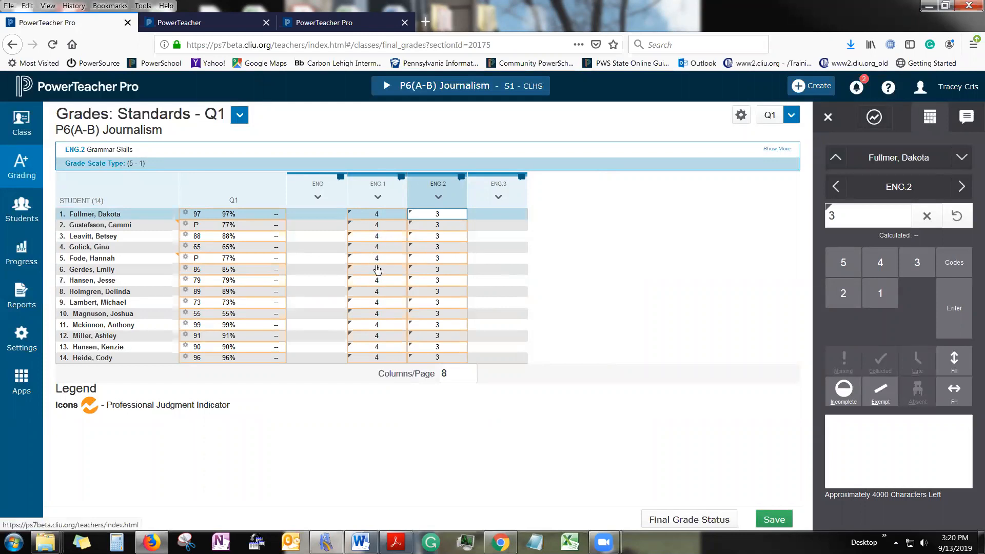
# - Check the page options for Recalculate Final Grades, close them and save the entered standards scores
pyautogui.click(740, 116)
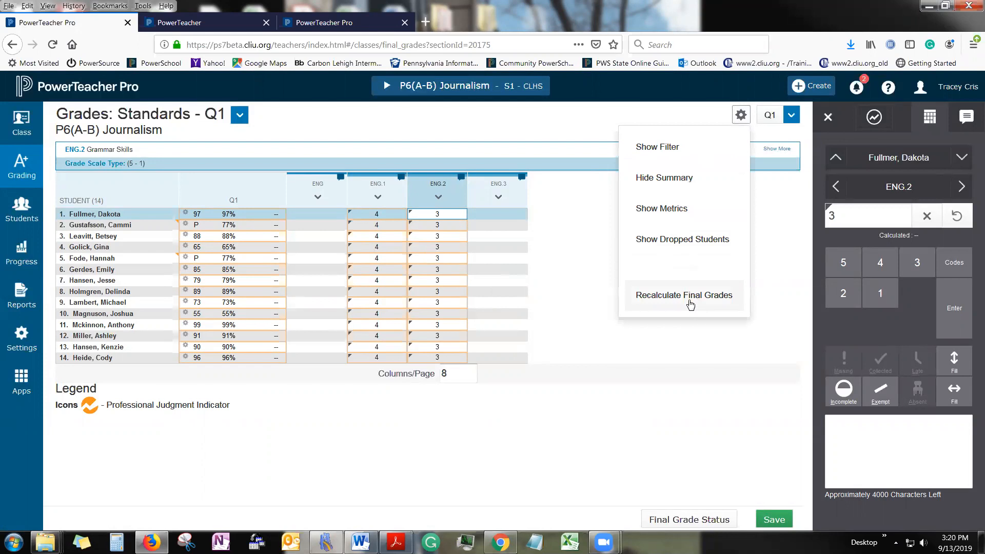
pyautogui.click(734, 445)
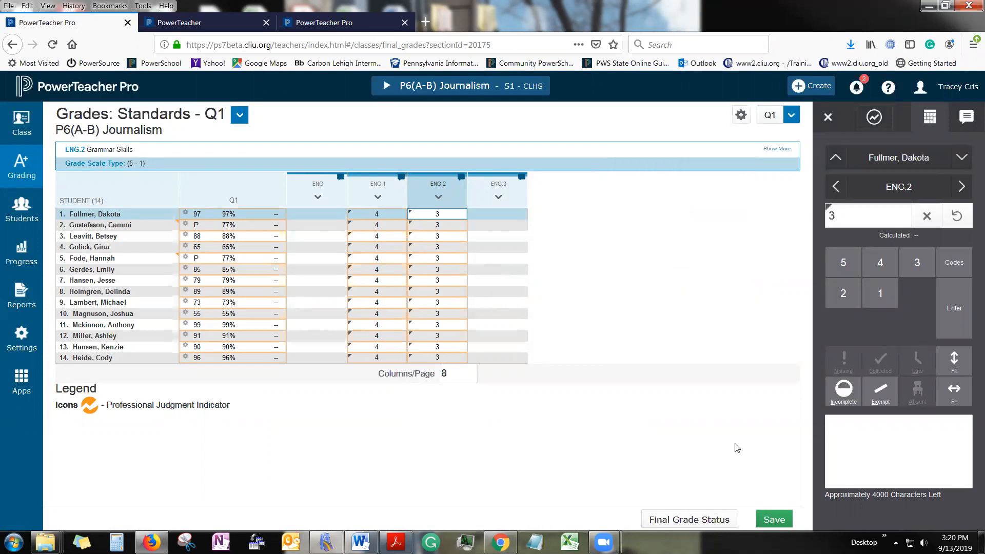
pyautogui.click(769, 523)
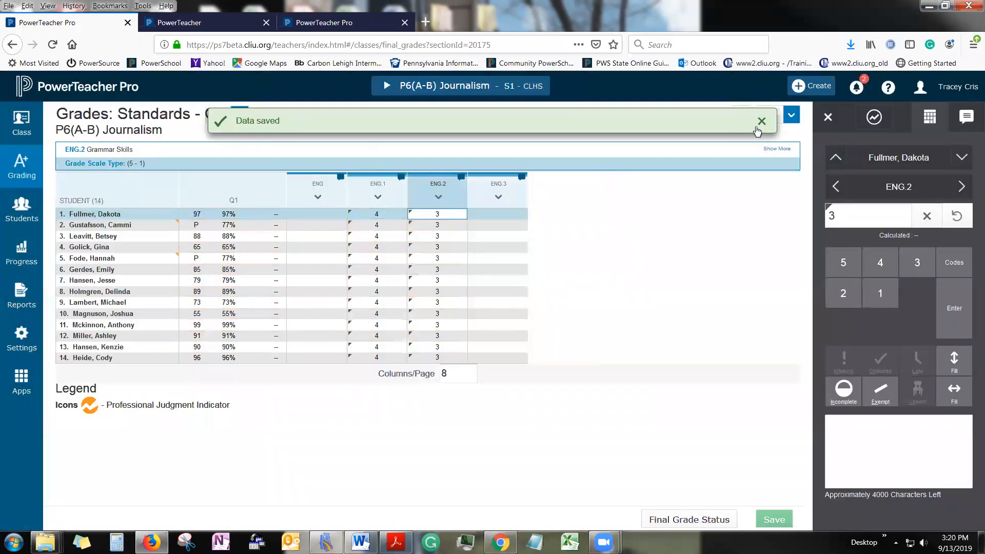
# - Recalculate only the Standards Final Grades for Journalism with Refresh Assignment Scores (Standards) enabled
pyautogui.click(760, 122)
pyautogui.click(741, 115)
pyautogui.click(666, 307)
pyautogui.click(287, 151)
pyautogui.click(287, 169)
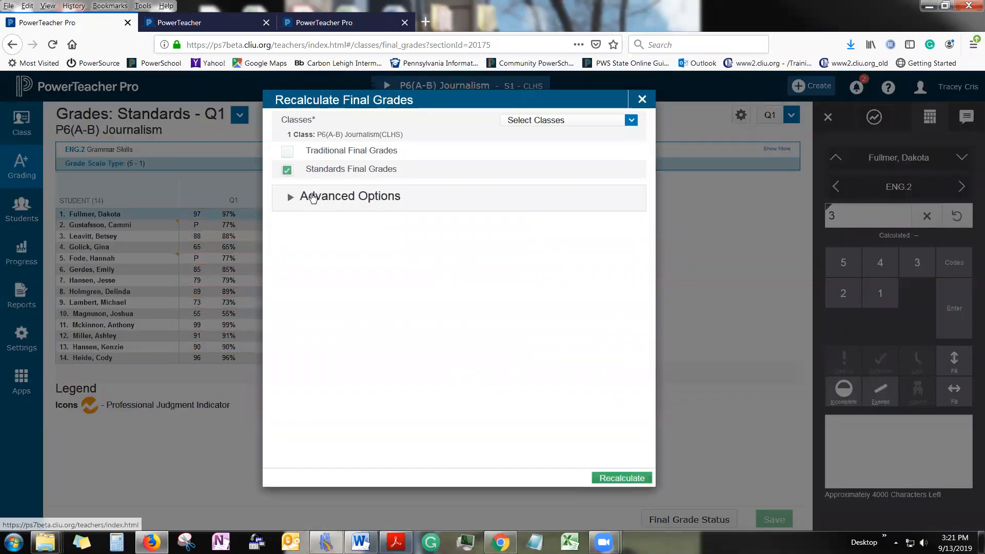
pyautogui.click(313, 197)
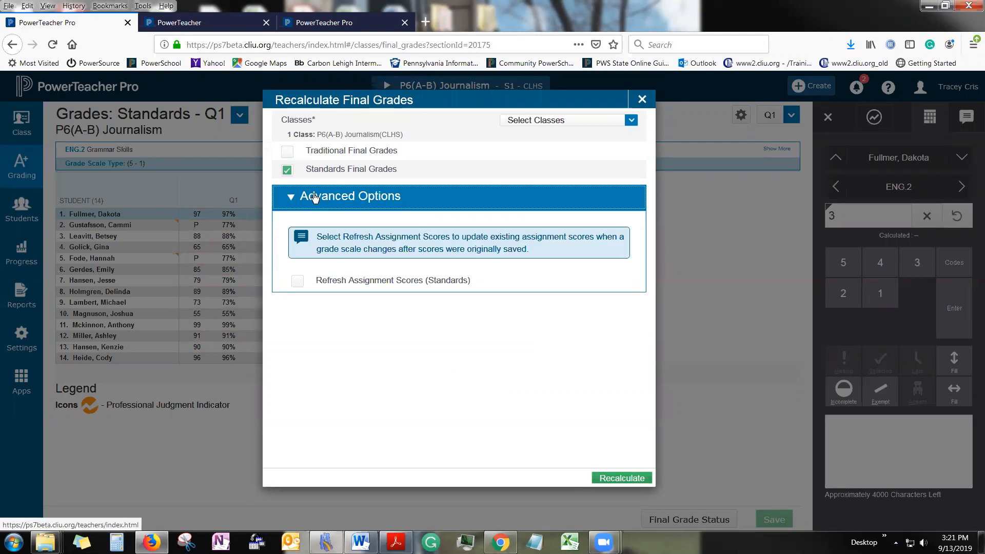
pyautogui.click(296, 281)
pyautogui.click(621, 478)
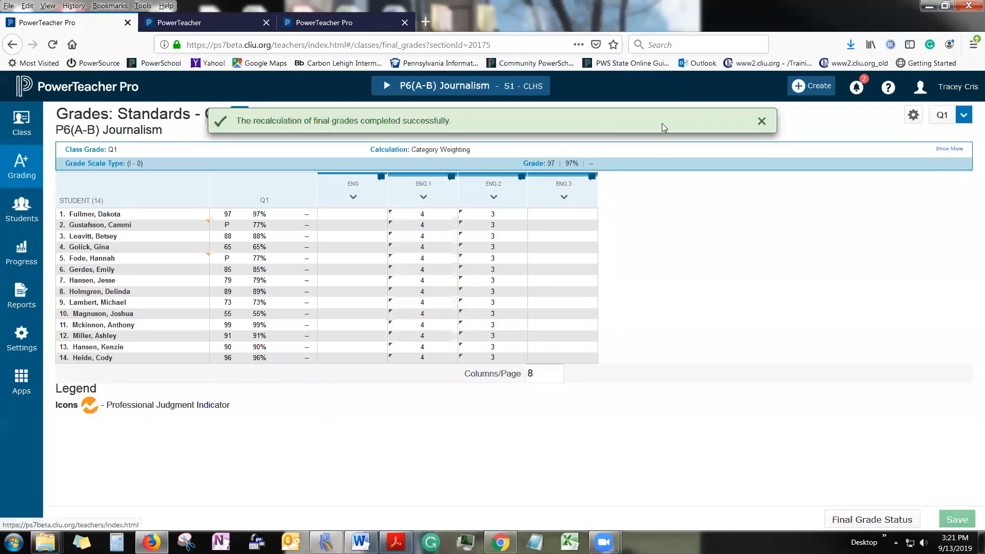
pyautogui.click(760, 122)
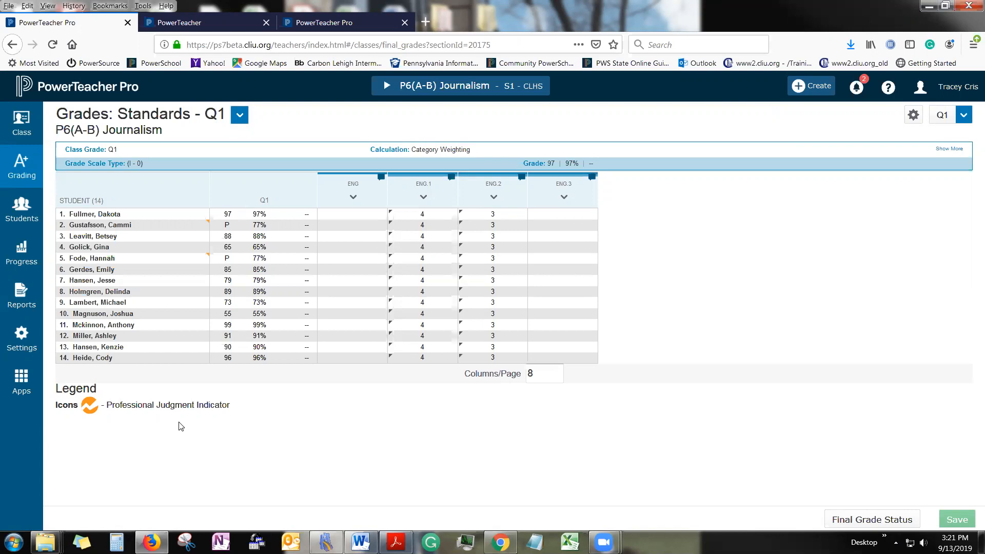
# - Open the Individual Student Report for Journalism, review its format options, and return to the report criteria
pyautogui.click(24, 305)
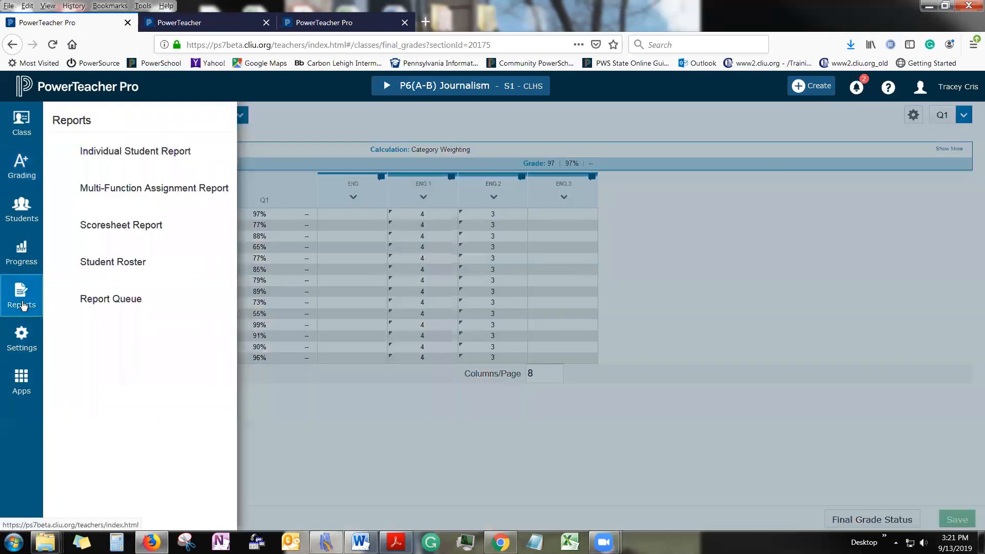
pyautogui.click(128, 152)
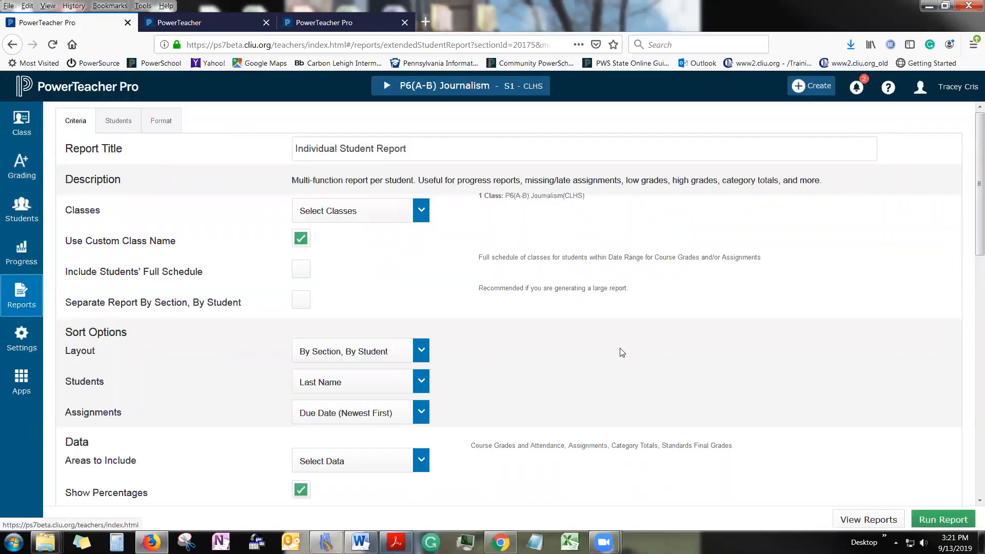
pyautogui.click(171, 126)
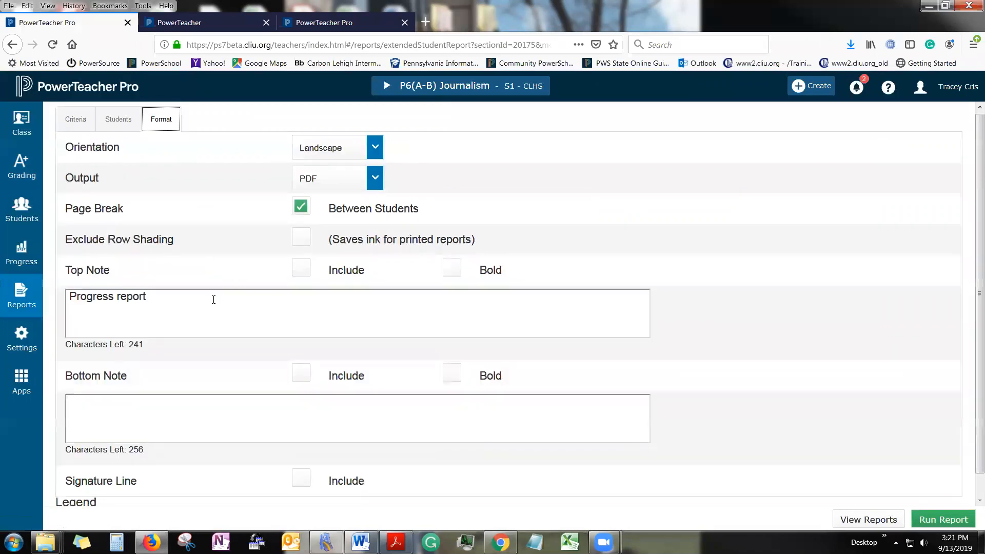
pyautogui.scroll(-1, 210, 329)
pyautogui.scroll(1, 128, 174)
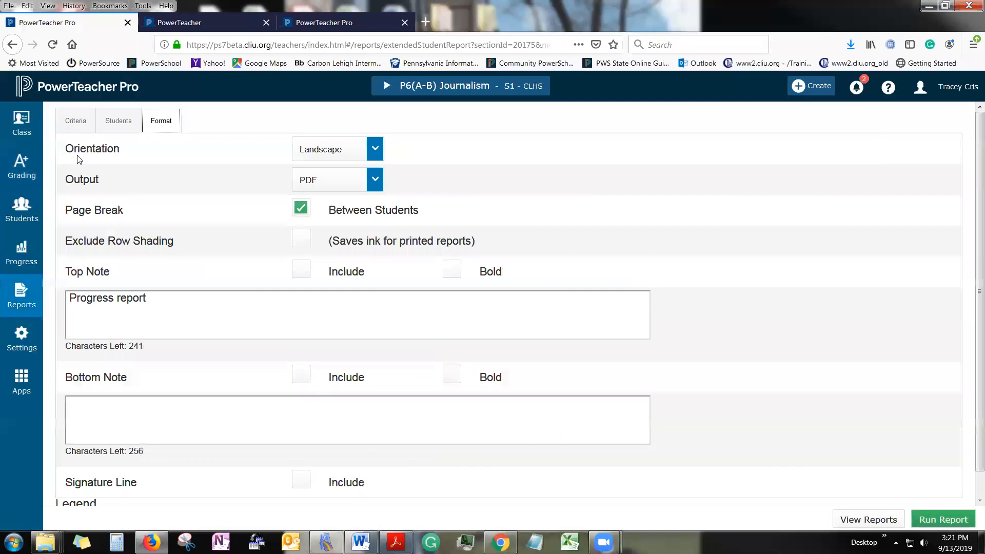
pyautogui.click(80, 123)
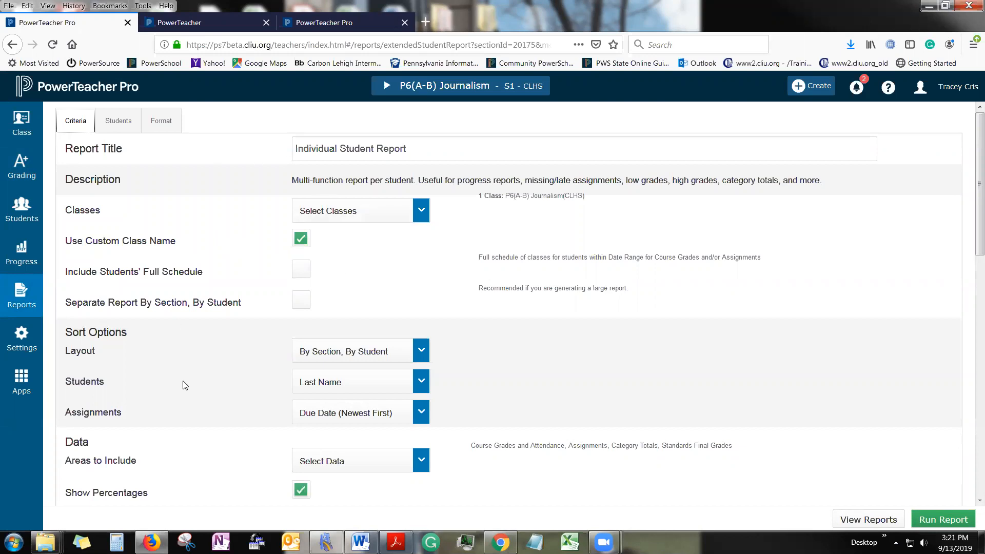
# - Filter the Journalism Individual Student Report's assignment attributes to Missing
pyautogui.scroll(-1, 185, 384)
pyautogui.scroll(-4, 184, 383)
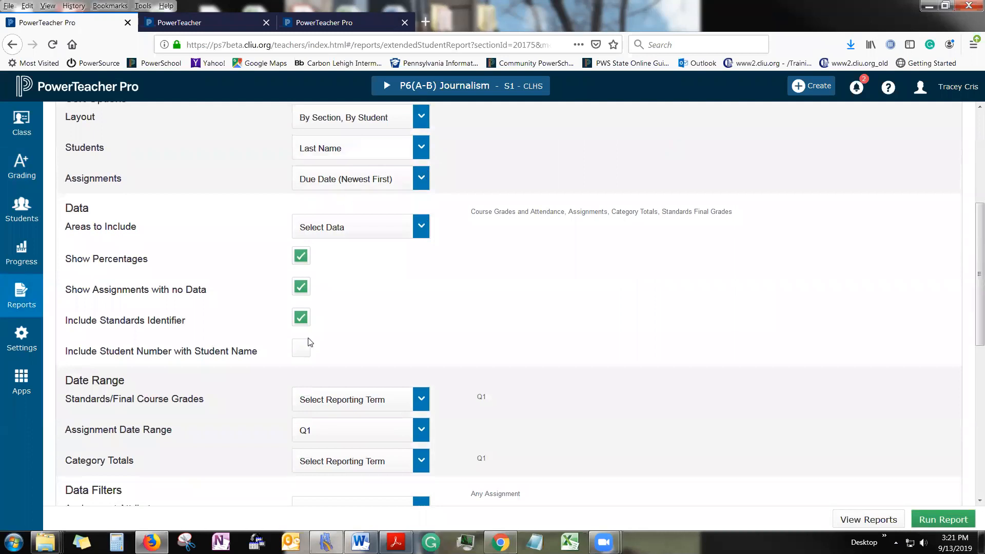
pyautogui.scroll(-3, 299, 400)
pyautogui.click(329, 343)
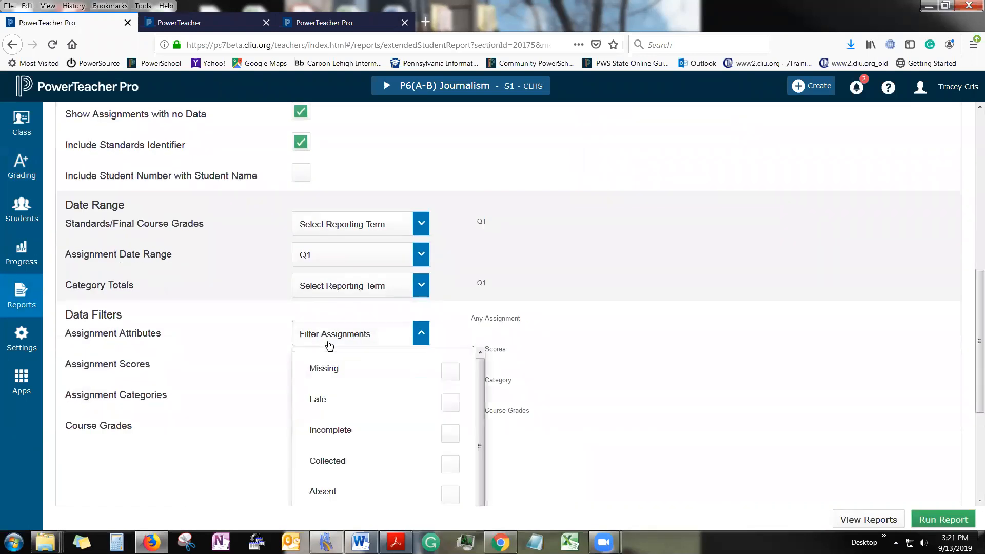
pyautogui.click(451, 372)
pyautogui.click(642, 397)
pyautogui.scroll(7, 505, 193)
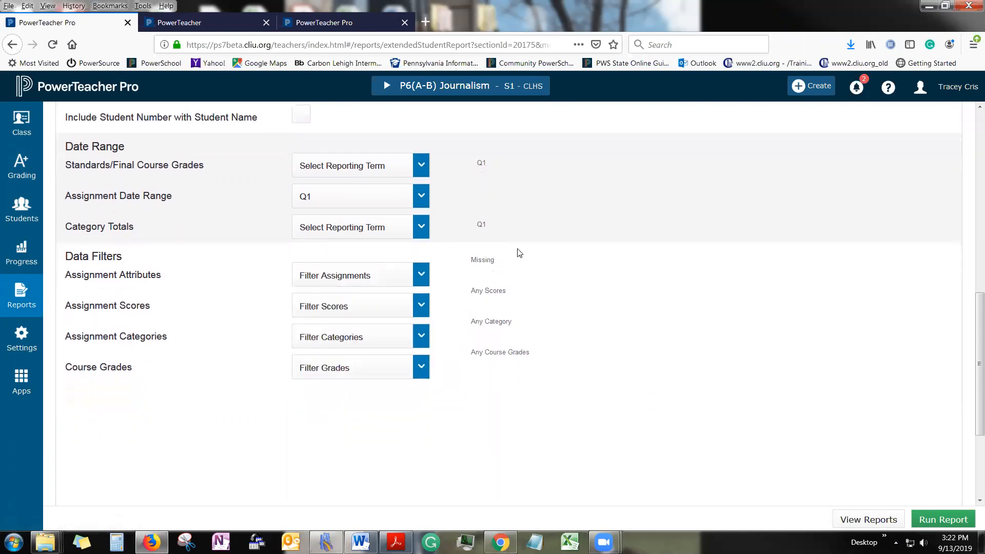
pyautogui.scroll(1, 519, 253)
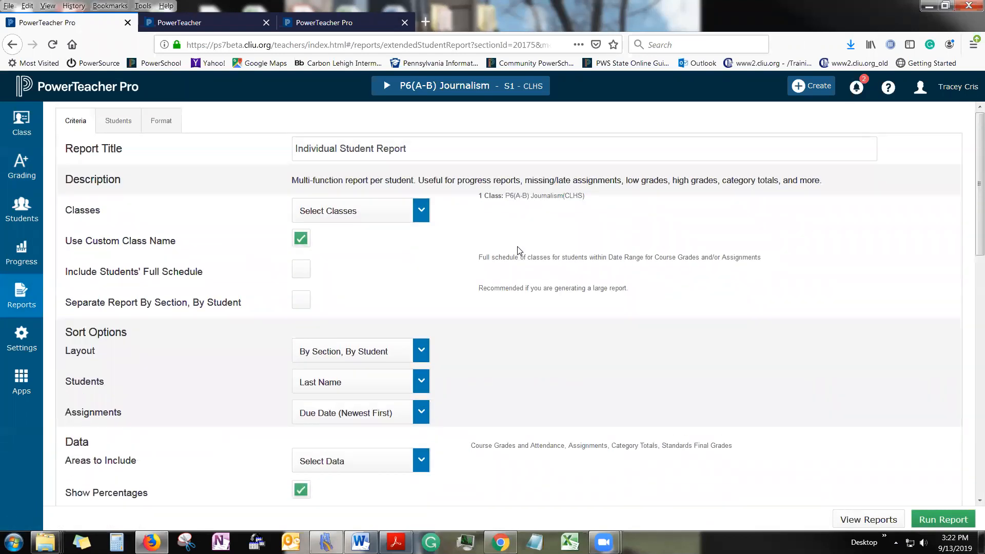
# - Switch to the 4-6(A-D) Plumbing & Heating Lev 2 class and open its Individual Student Report
pyautogui.click(458, 89)
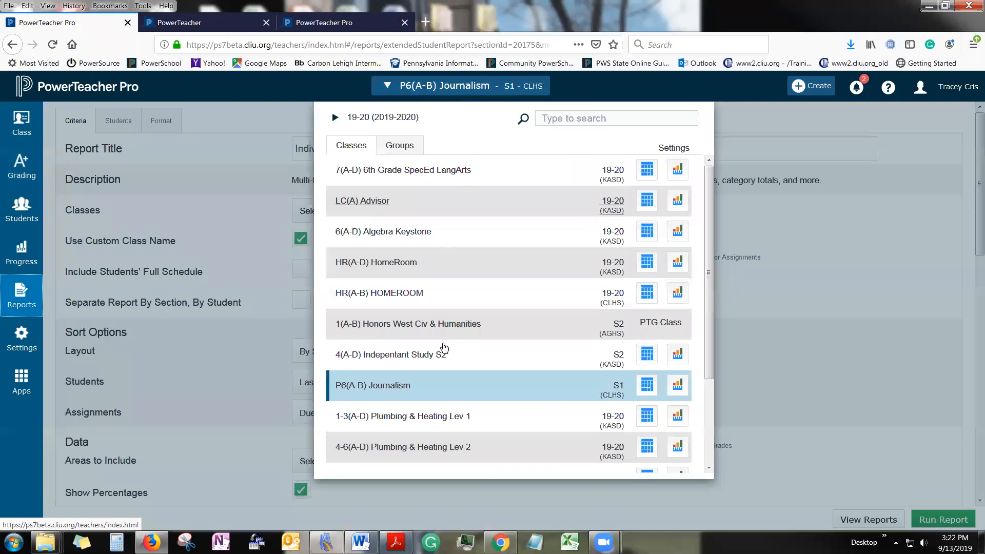
pyautogui.click(406, 450)
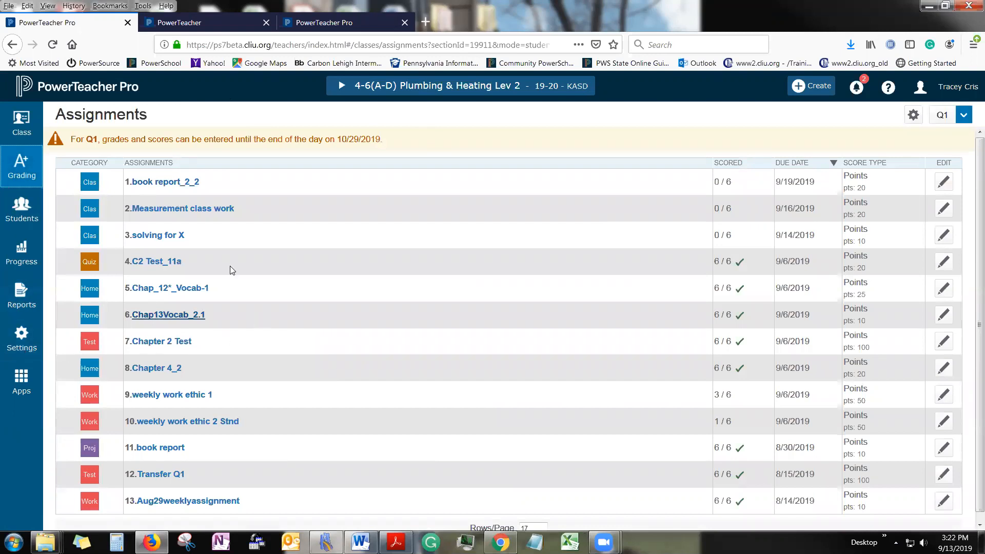
pyautogui.click(21, 295)
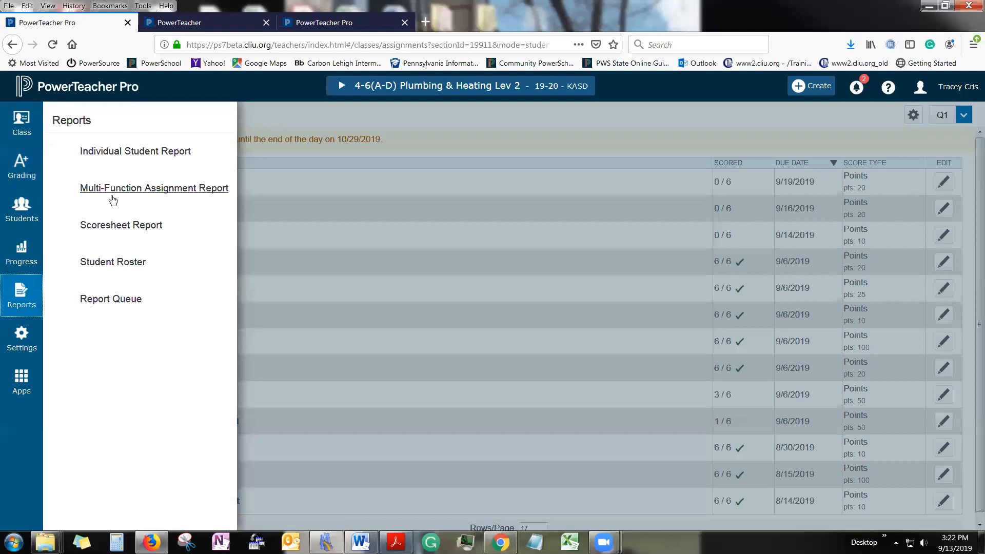
pyautogui.click(116, 155)
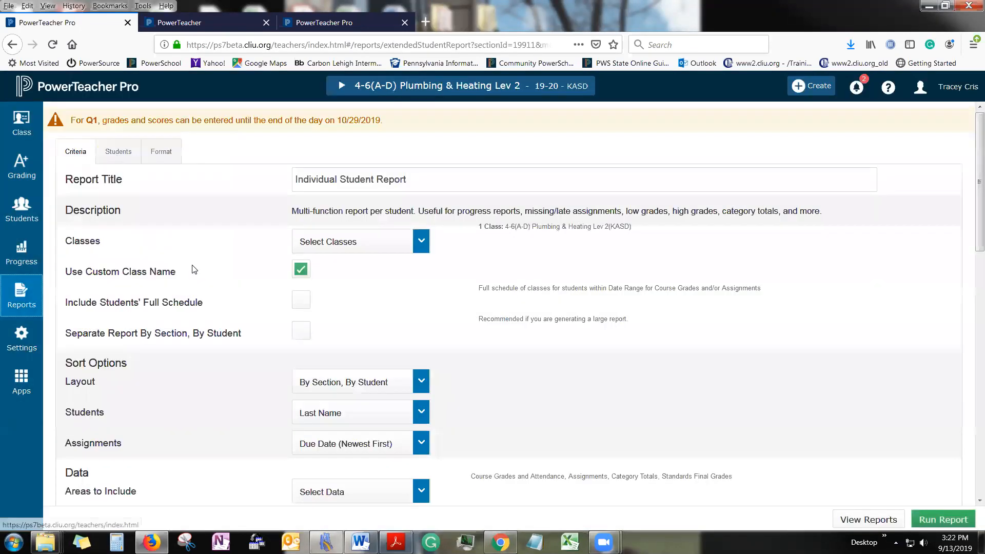
# - Review the criteria and run the Individual Student Report for Plumbing & Heating Lev 2 without changing the default settings
pyautogui.scroll(-2, 207, 231)
pyautogui.scroll(-5, 210, 233)
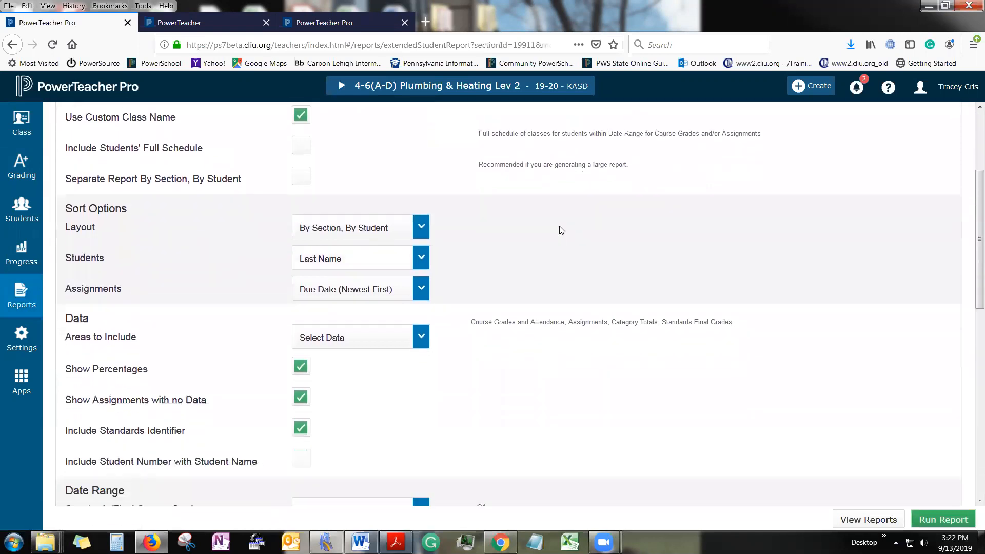
pyautogui.scroll(-5, 500, 393)
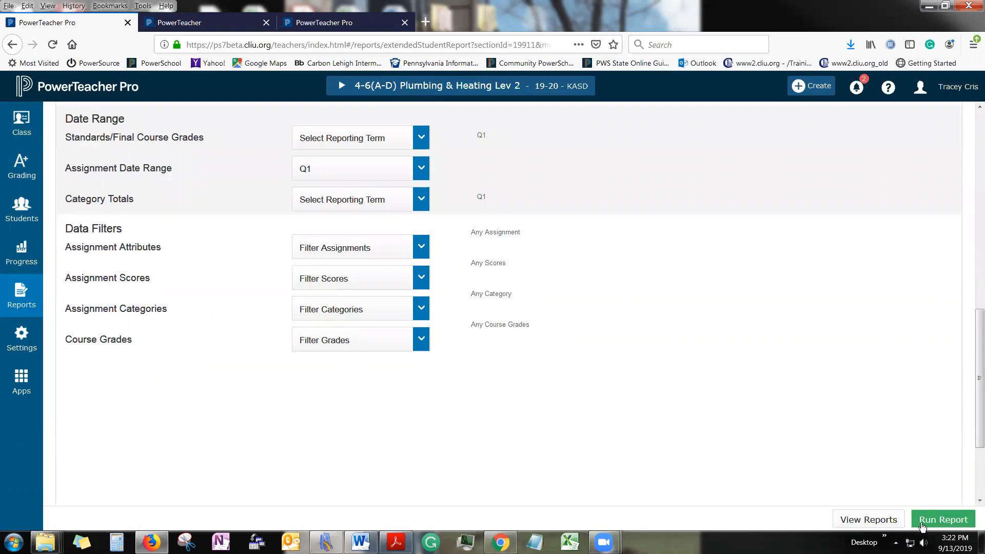
pyautogui.click(921, 526)
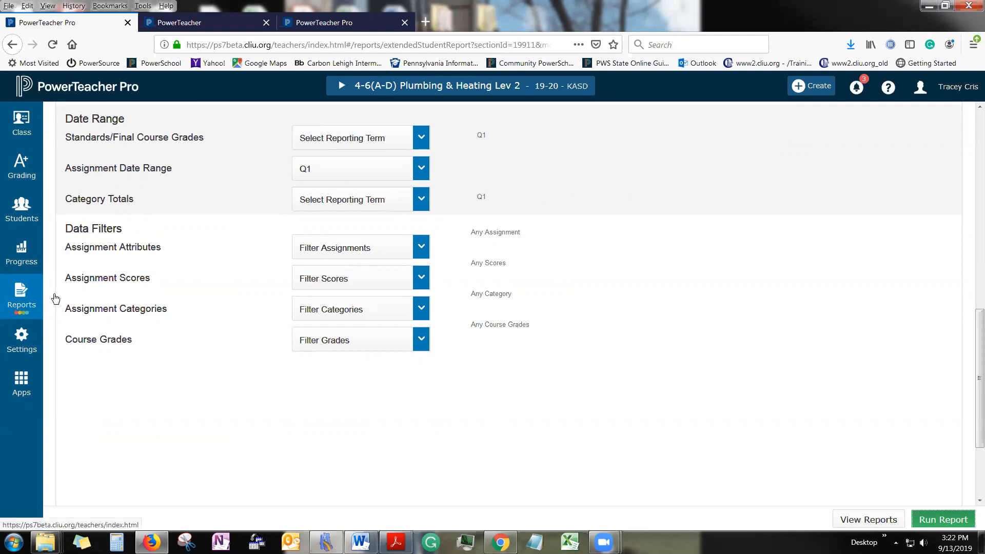
# - Open the Report Queue and view the job details of the newest Individual Student Report
pyautogui.click(866, 89)
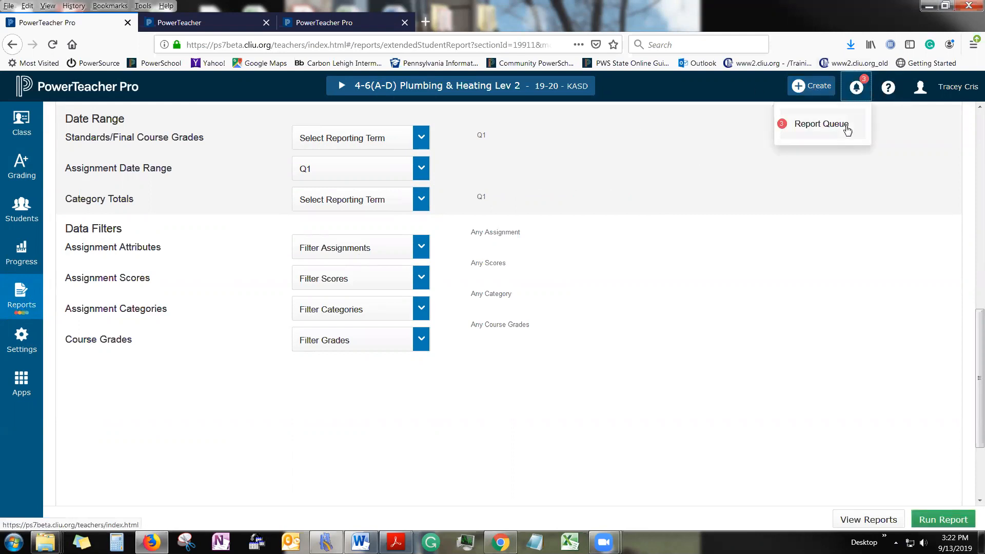
pyautogui.click(737, 316)
pyautogui.click(23, 300)
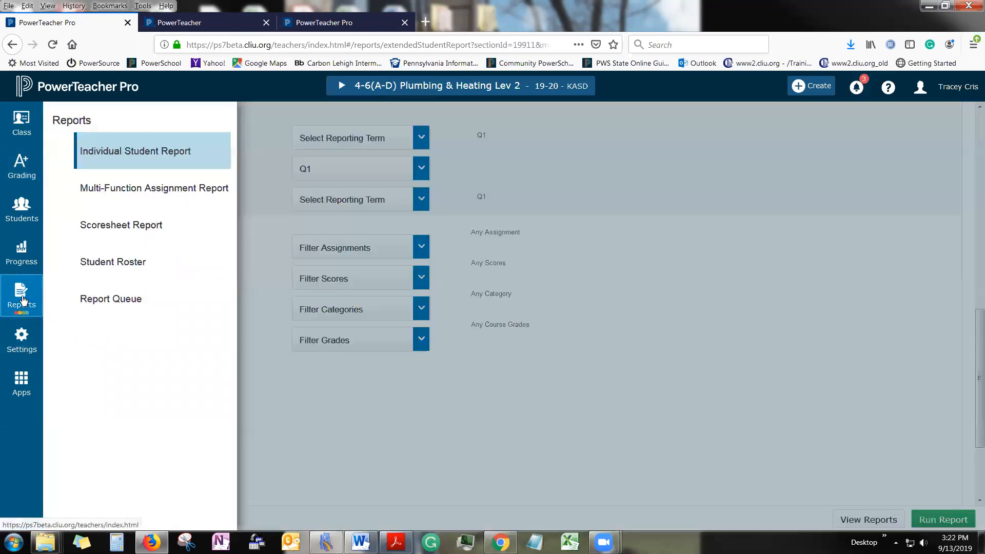
pyautogui.click(103, 299)
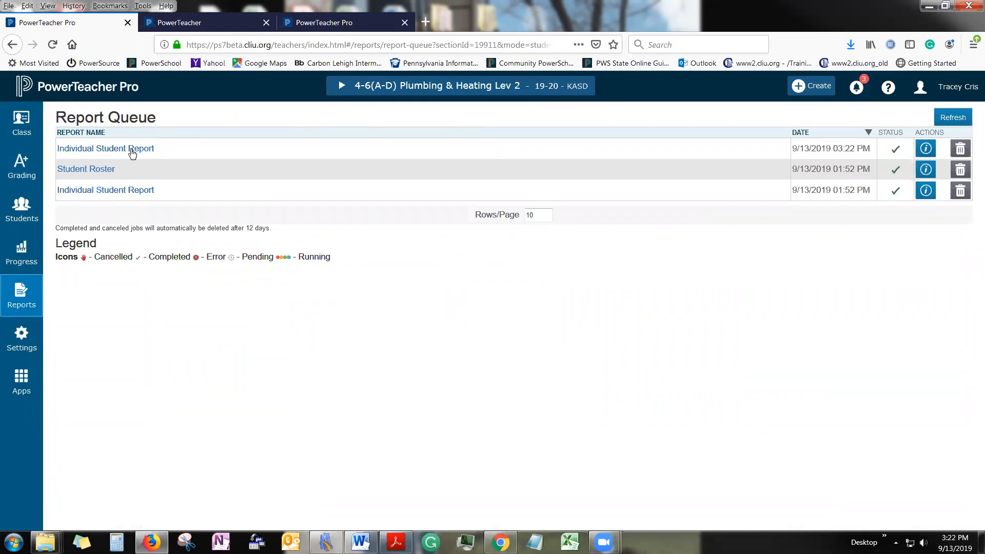
pyautogui.click(927, 151)
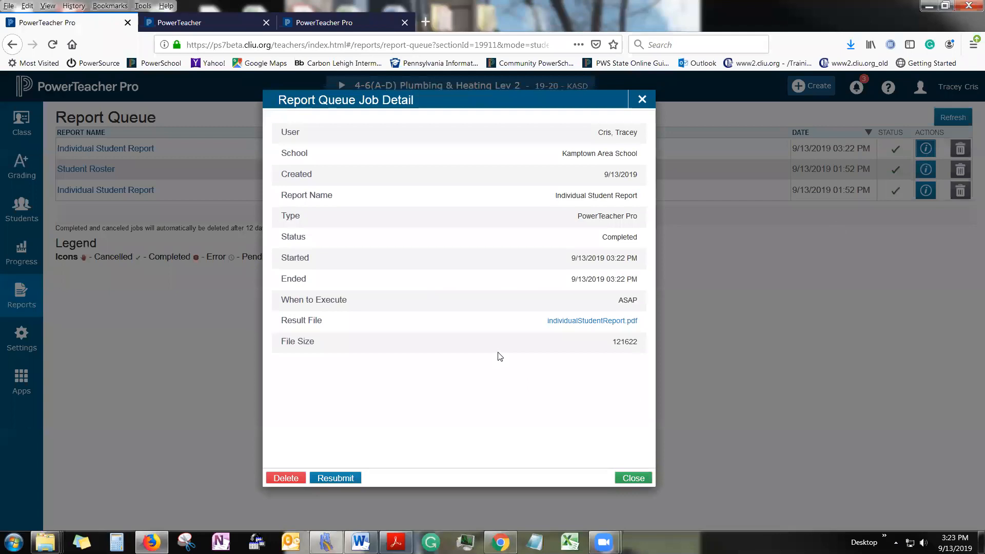
pyautogui.click(643, 100)
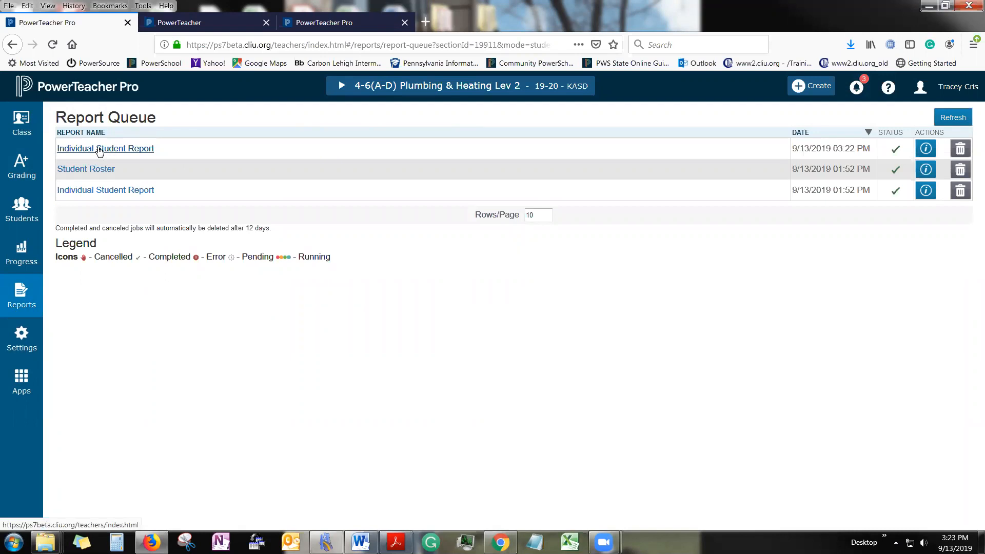
# - Download the newest Individual Student Report from the queue and check the browser's recent downloads for the PDF
pyautogui.click(99, 149)
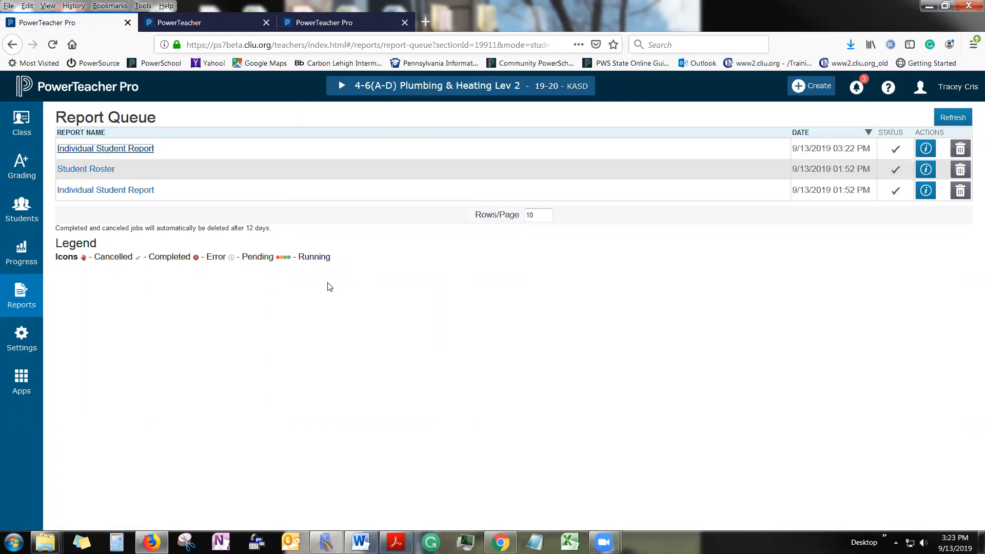
pyautogui.click(850, 45)
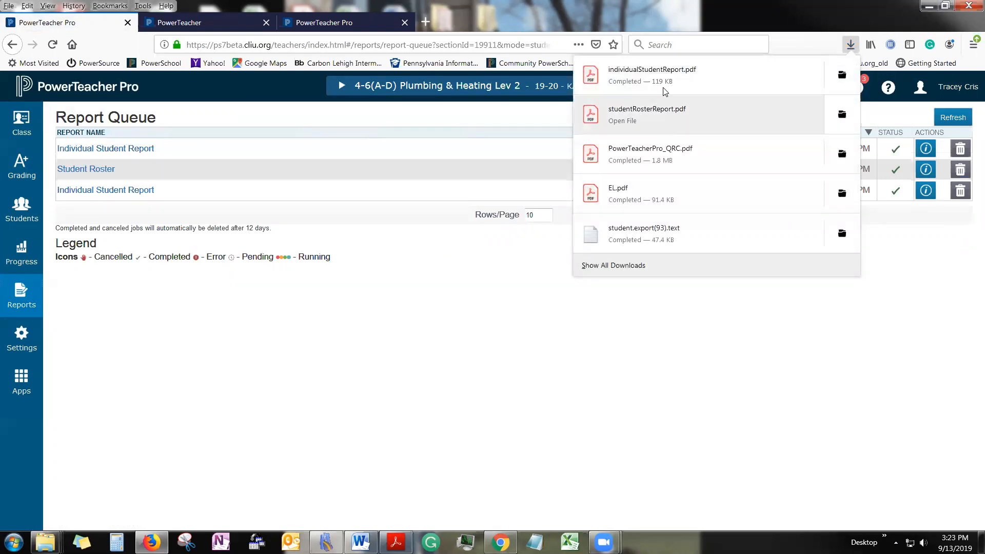
pyautogui.click(327, 397)
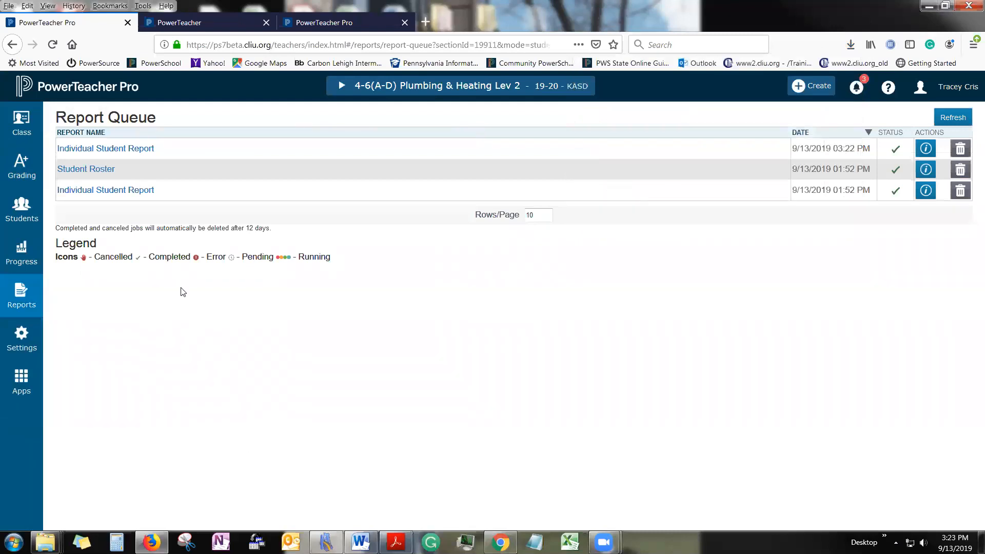
# - Open the Scoresheet Report for Plumbing & Heating Lev 2 and check where the Scoresheet is listed under the grading pages
pyautogui.click(26, 308)
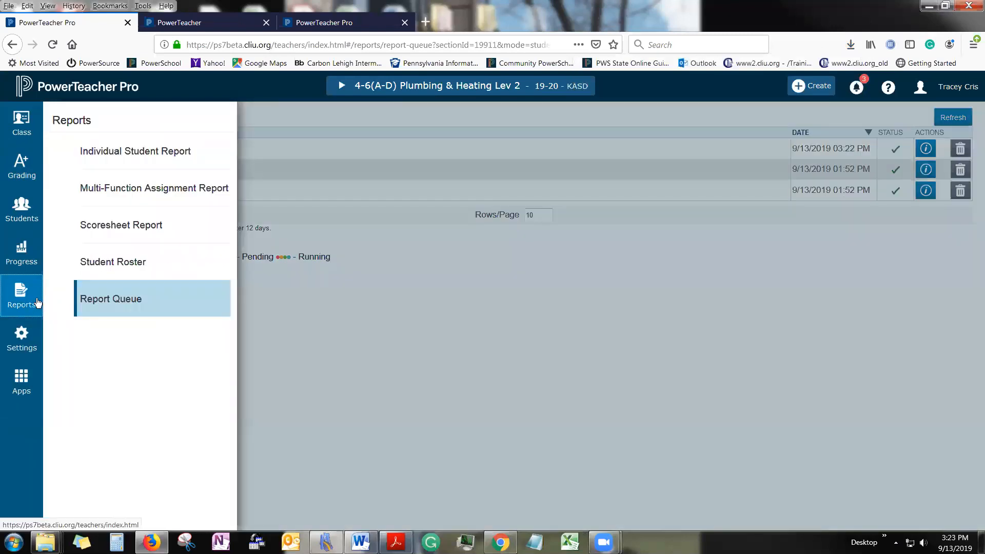
pyautogui.click(117, 226)
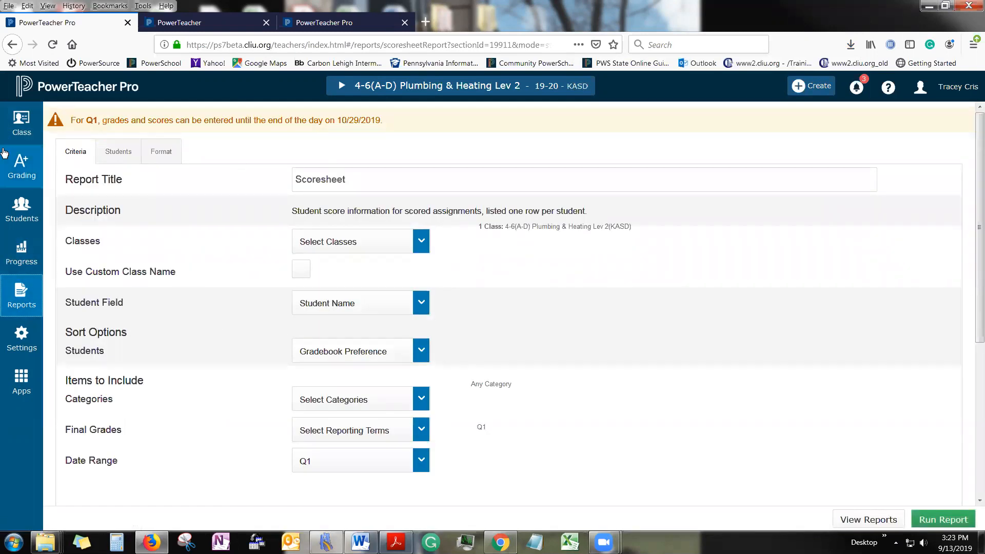
pyautogui.click(14, 156)
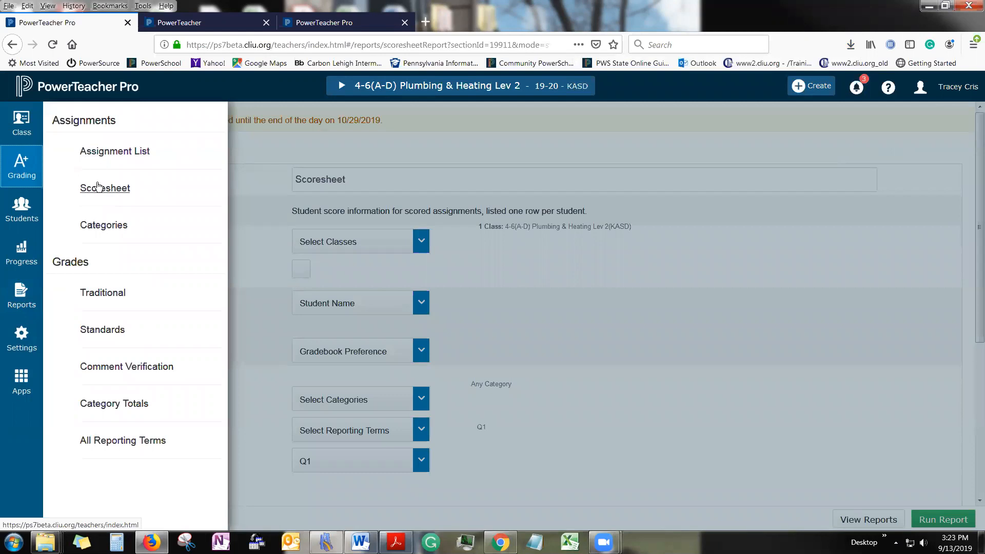
pyautogui.click(663, 306)
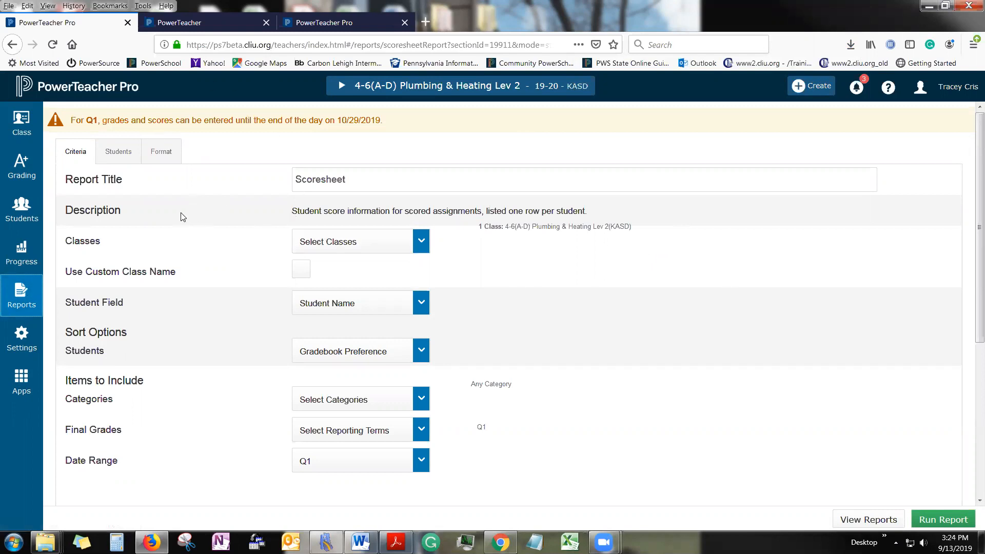
# - Examine the Scoresheet Report's output format choices and compare them against the list of available reports
pyautogui.click(155, 160)
pyautogui.click(327, 220)
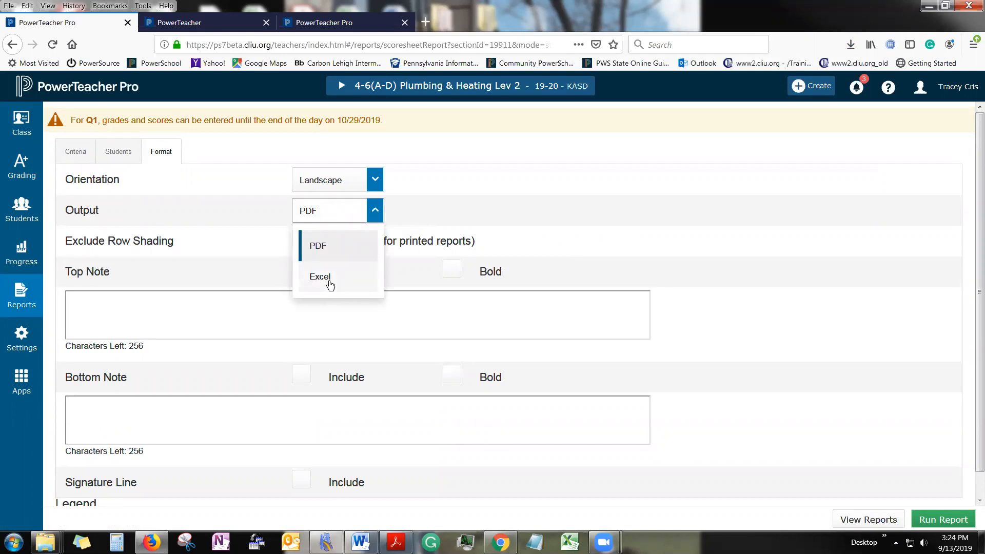
pyautogui.click(31, 300)
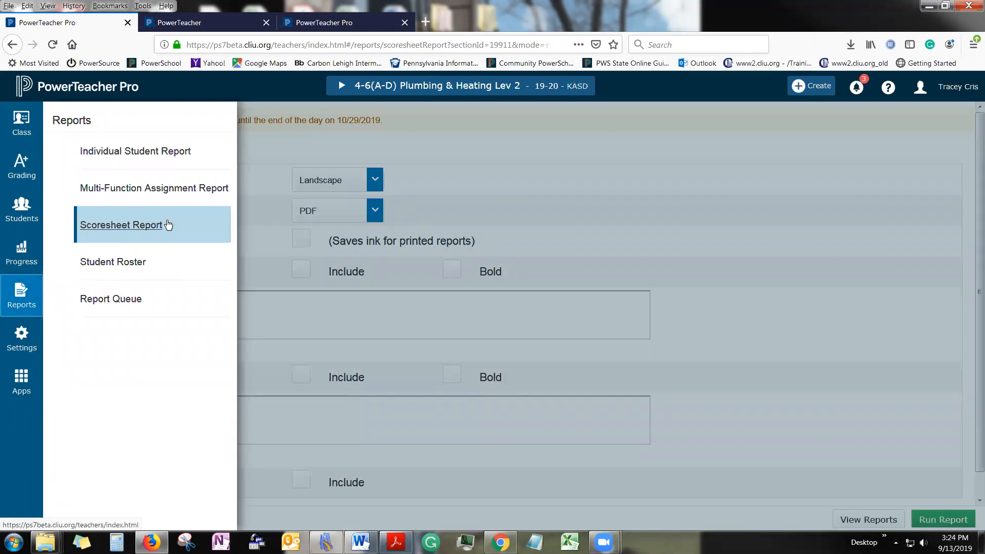
pyautogui.click(263, 160)
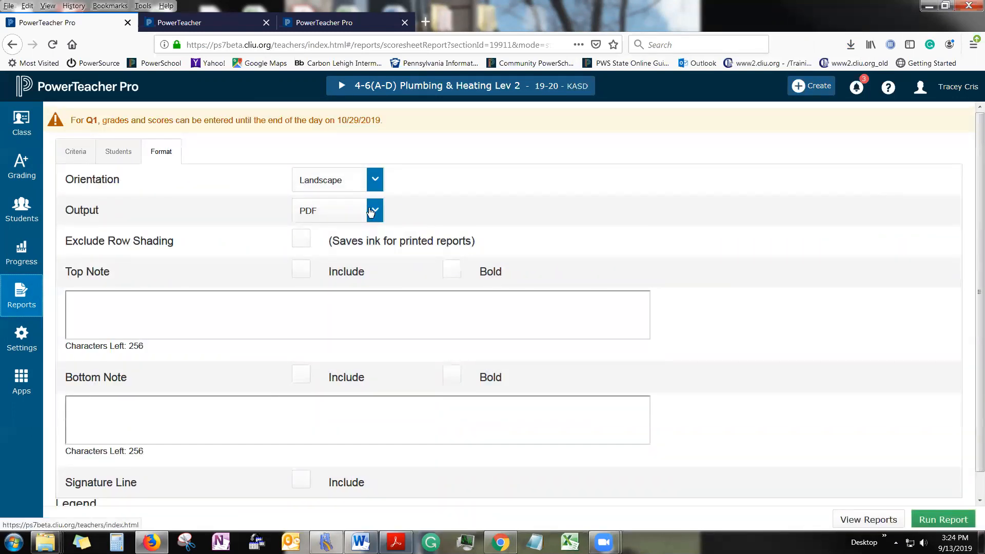
# - Set the Scoresheet Report's orientation to Portrait and its output to Excel
pyautogui.click(352, 188)
pyautogui.click(323, 244)
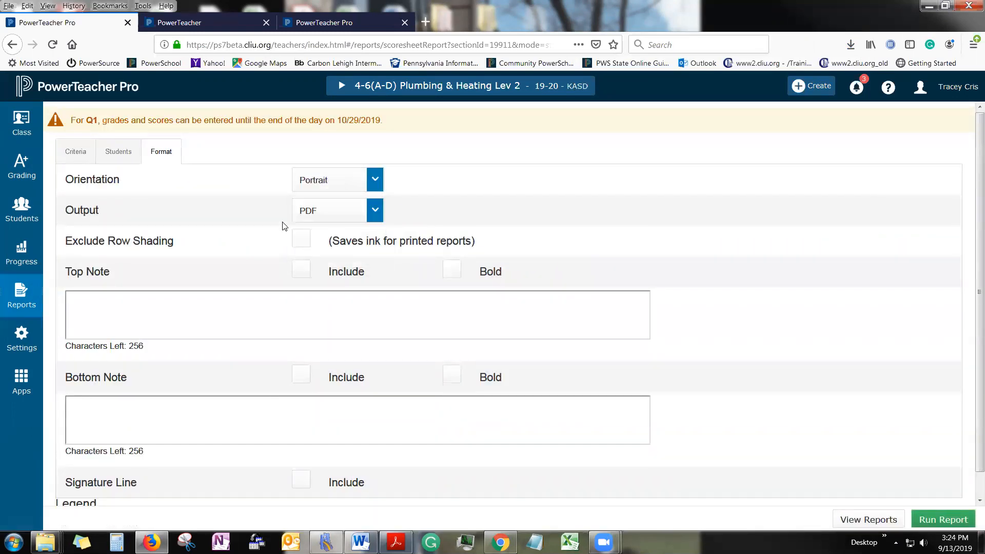
pyautogui.click(334, 219)
pyautogui.click(331, 275)
# - Enter "Back up of scores and assignments" as the Scoresheet Report's top note
pyautogui.scroll(-1, 235, 233)
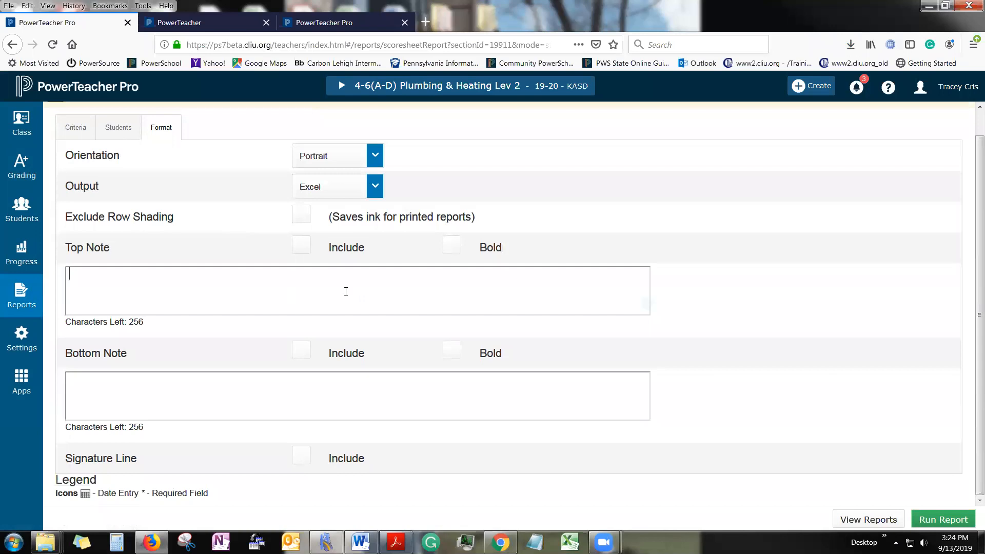
pyautogui.write('Back up of ')
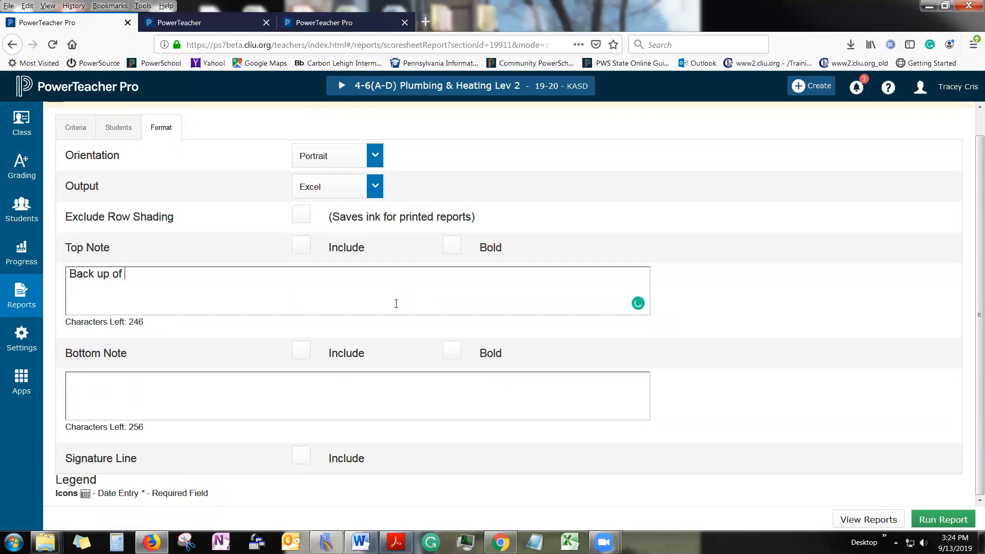
pyautogui.write('scores and assignments')
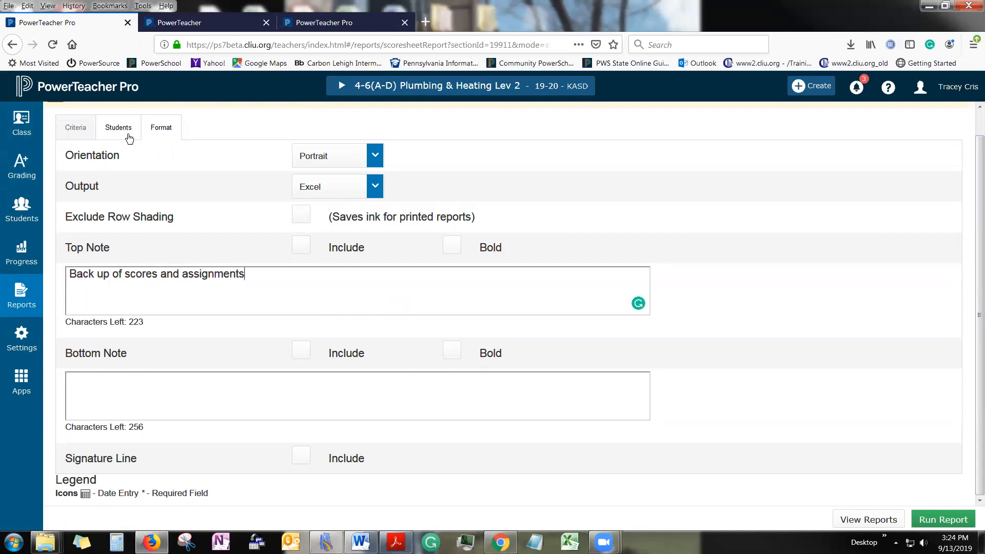
# - Return to the Scoresheet Report's criteria and review which classes can be included
pyautogui.click(86, 132)
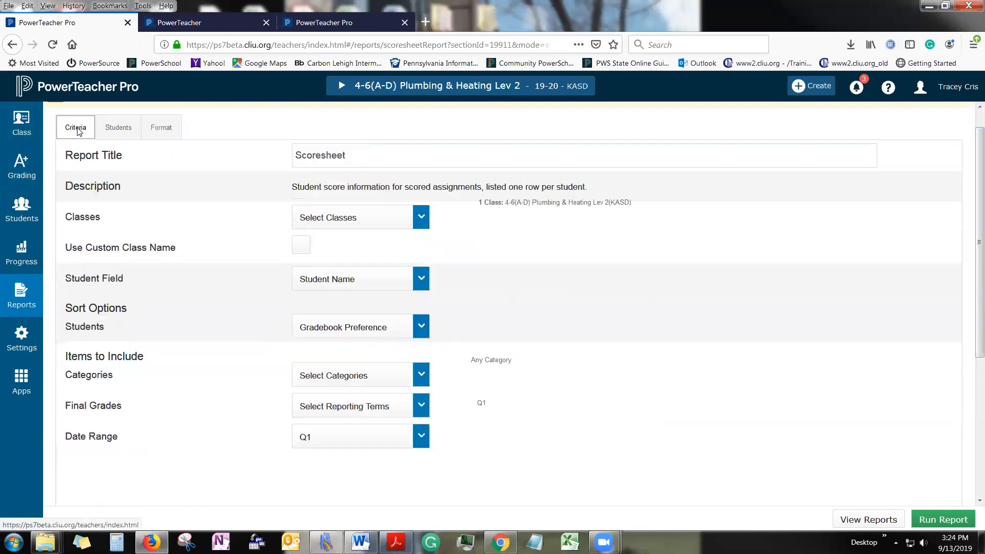
pyautogui.click(323, 225)
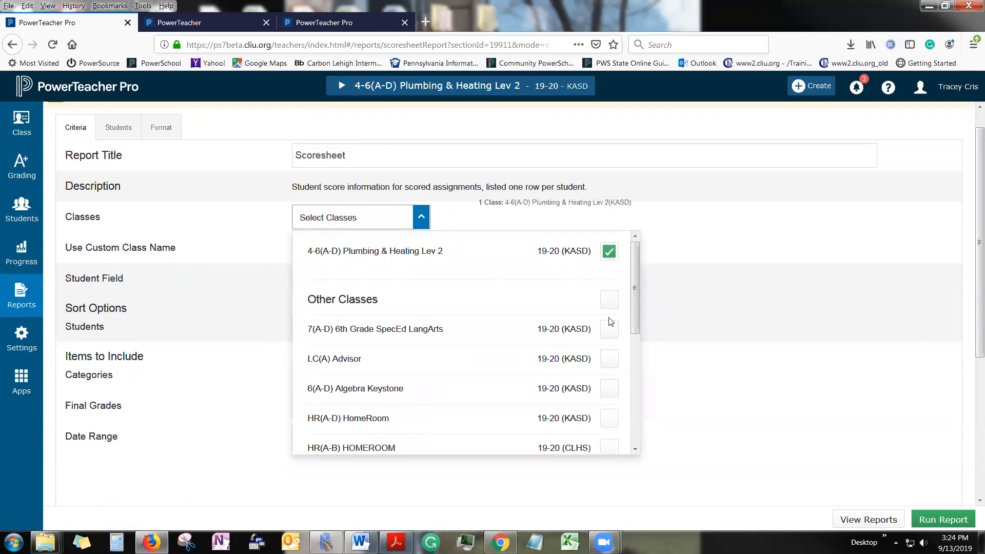
pyautogui.click(680, 243)
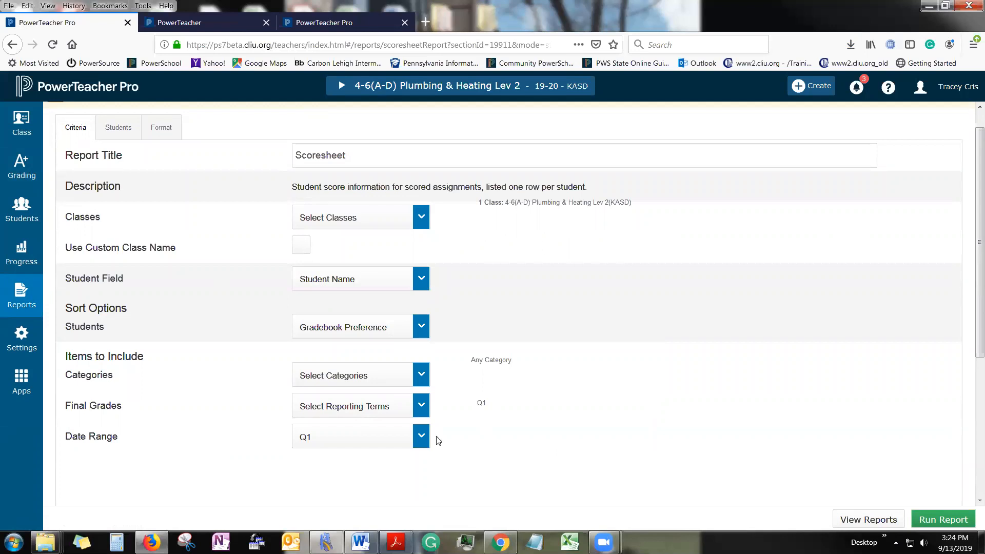
# - Examine the category choices and the final grade reporting terms available for the Scoresheet Report
pyautogui.click(421, 375)
pyautogui.click(608, 444)
pyautogui.scroll(-2, 608, 444)
pyautogui.click(420, 258)
pyautogui.moveTo(502, 329)
pyautogui.mouseDown()
pyautogui.moveTo(498, 483)
pyautogui.moveTo(507, 323)
pyautogui.mouseUp()
pyautogui.click(644, 413)
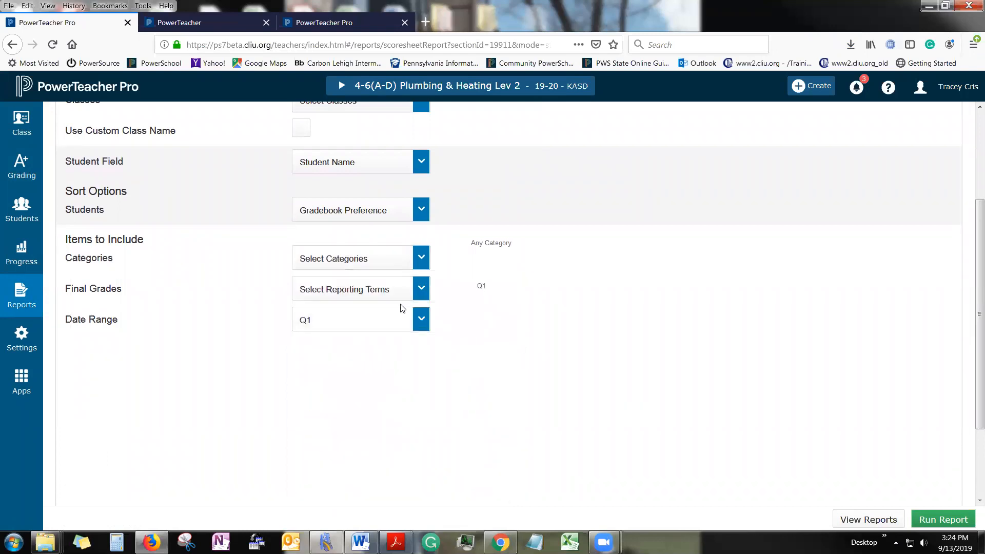
pyautogui.click(402, 297)
pyautogui.click(508, 398)
# - Set the Scoresheet Report's date range to Manual with no dates entered and run the report
pyautogui.click(413, 323)
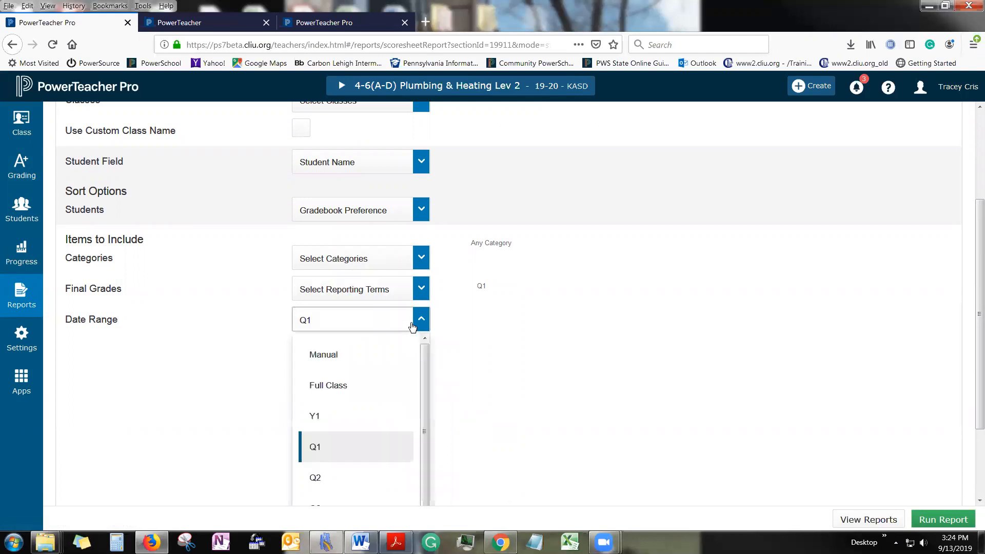
pyautogui.scroll(-1, 521, 410)
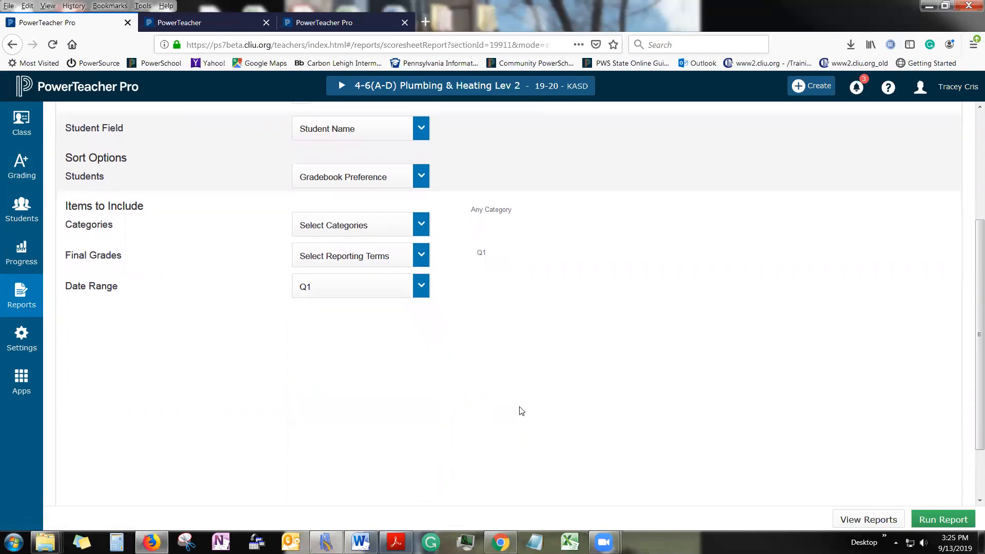
pyautogui.scroll(-2, 450, 284)
pyautogui.click(428, 222)
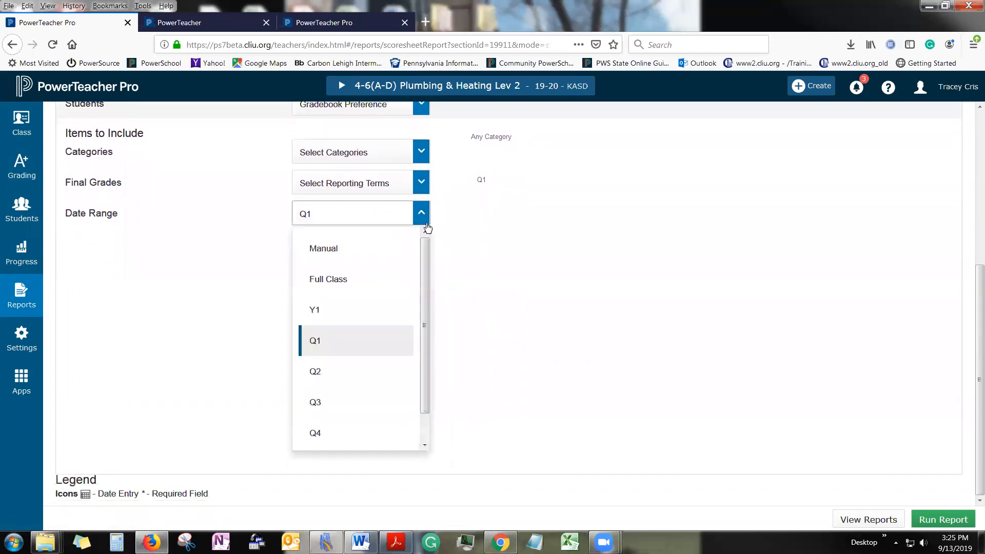
pyautogui.click(376, 251)
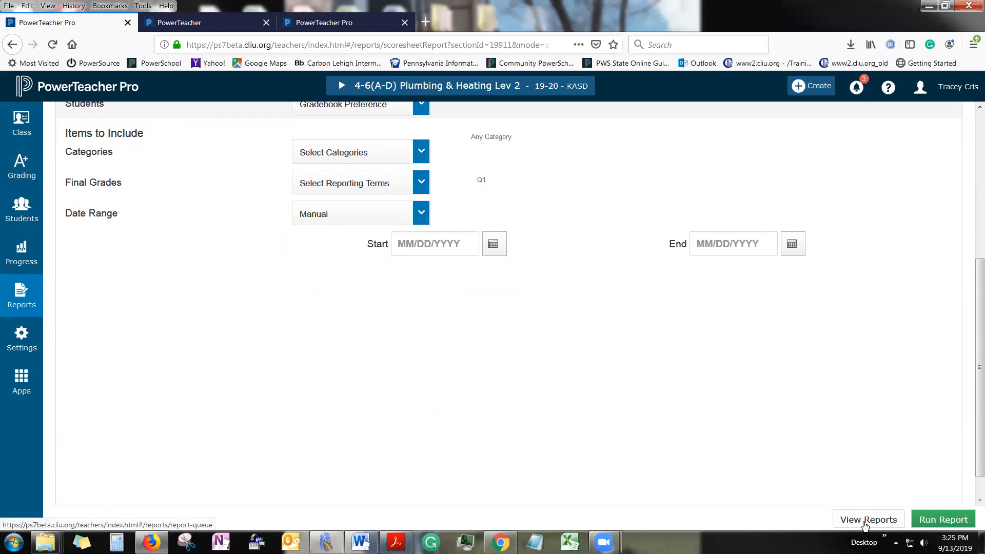
pyautogui.click(943, 519)
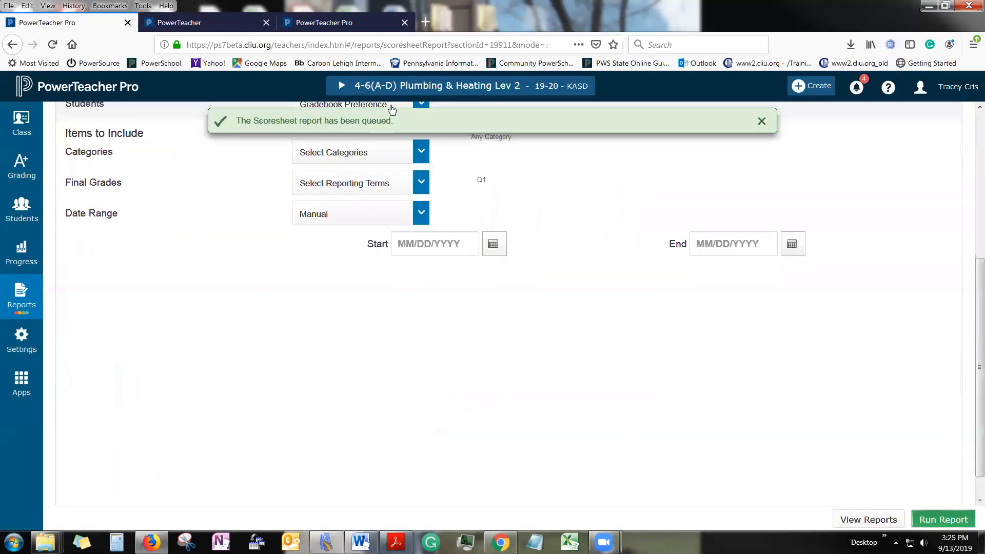
# - Open the Report Queue to check on the Scoresheet Report
pyautogui.scroll(4, 714, 322)
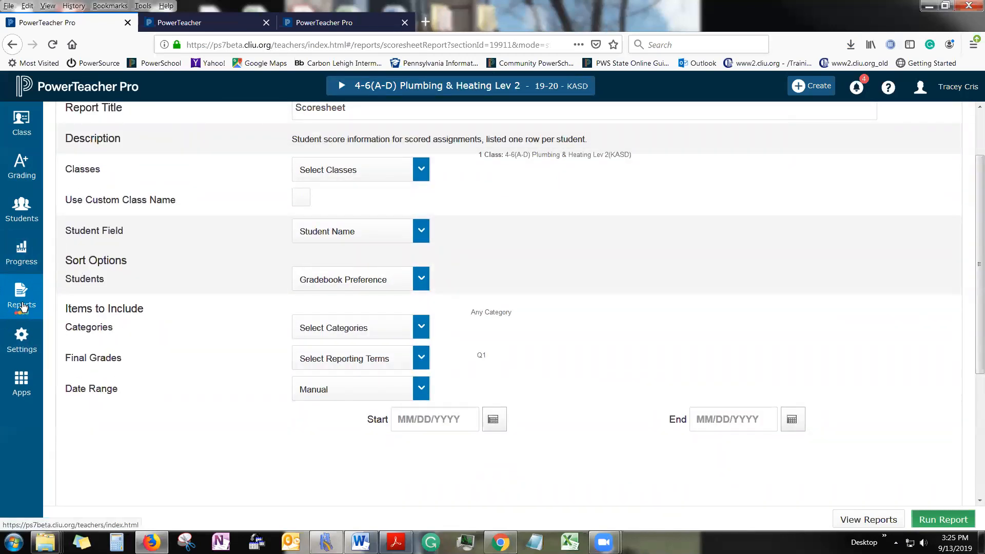
pyautogui.click(22, 307)
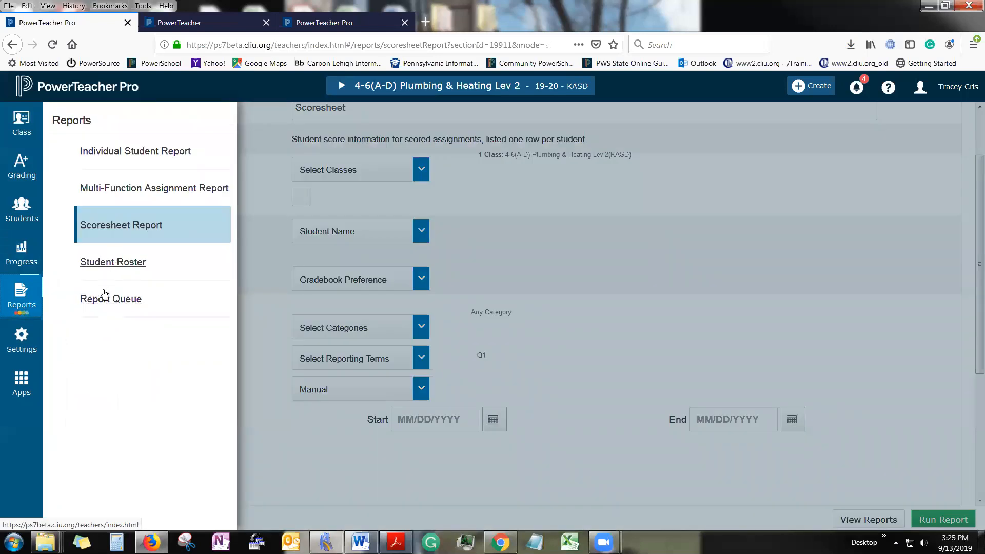
pyautogui.click(103, 296)
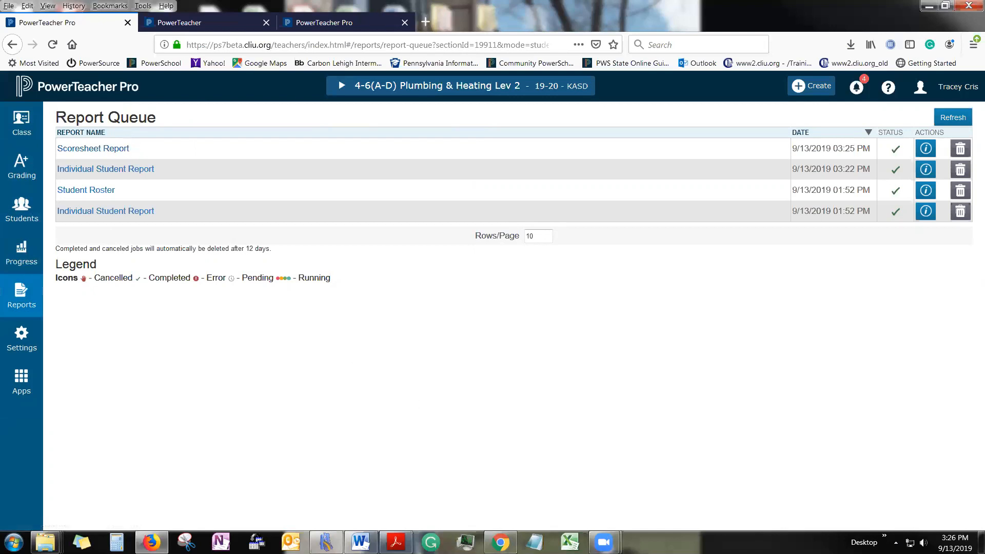
# - Look over the class functions and student view pages, and open the Scoresheet for Plumbing & Heating Lev 2
pyautogui.click(23, 133)
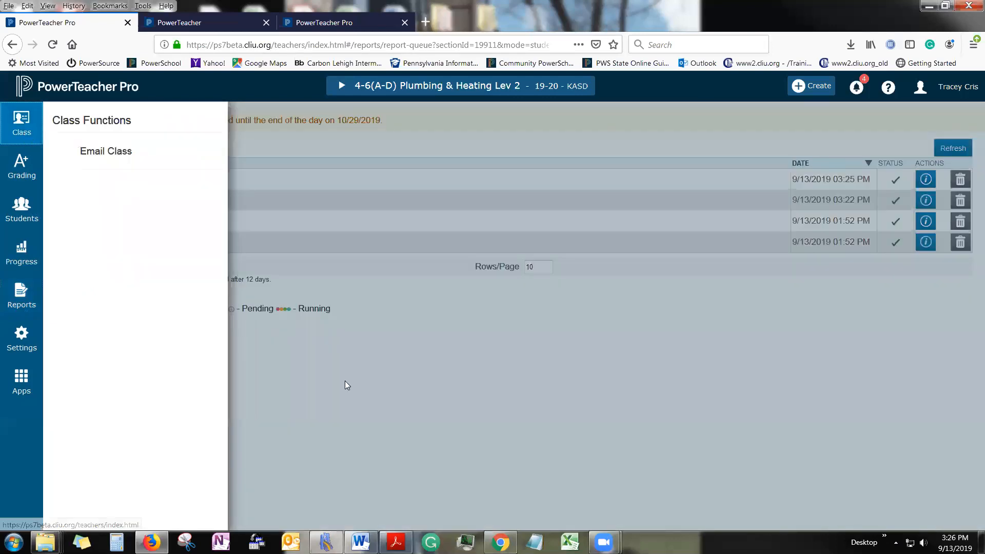
pyautogui.click(360, 396)
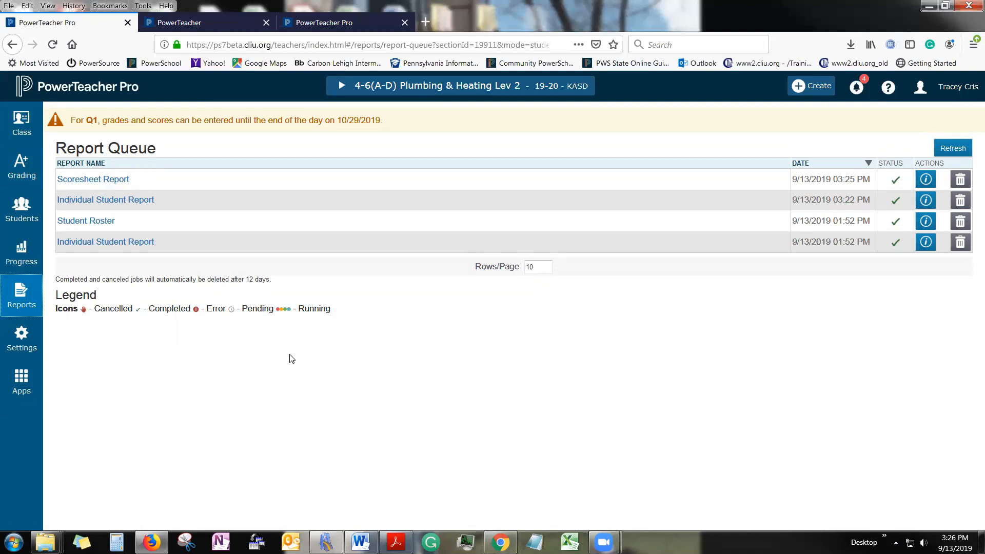
pyautogui.click(26, 212)
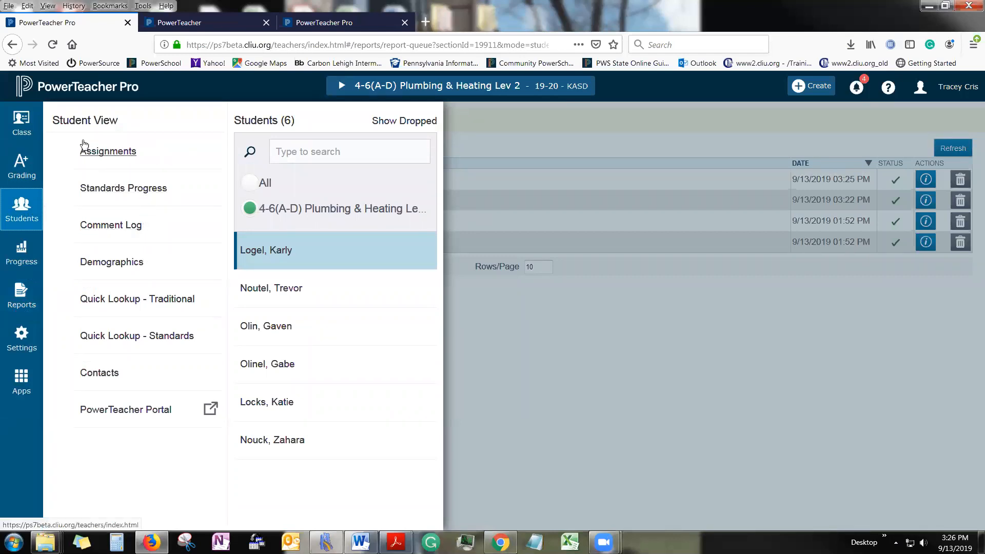
pyautogui.click(19, 167)
pyautogui.click(95, 189)
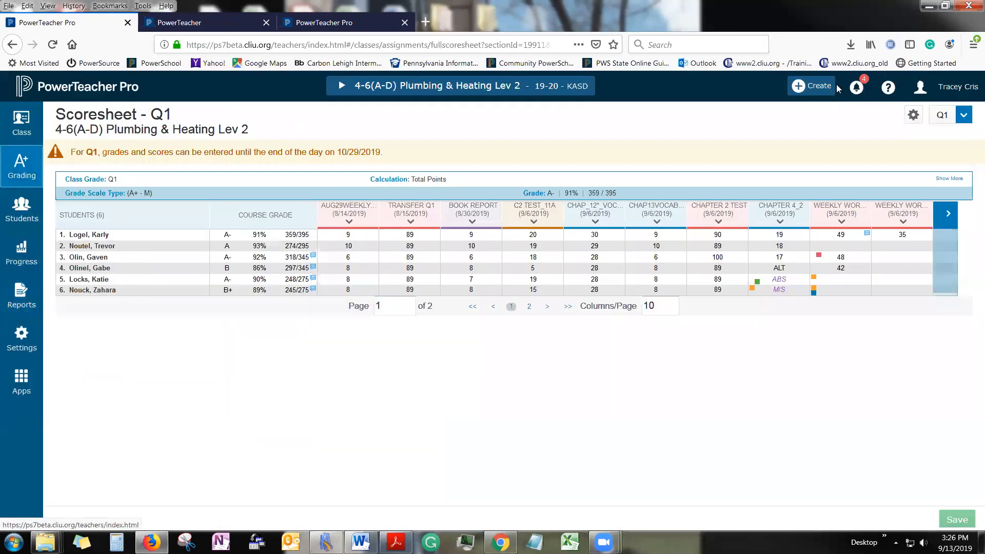
# - Open the help videos page, browse the available training videos, and close the help window
pyautogui.click(886, 95)
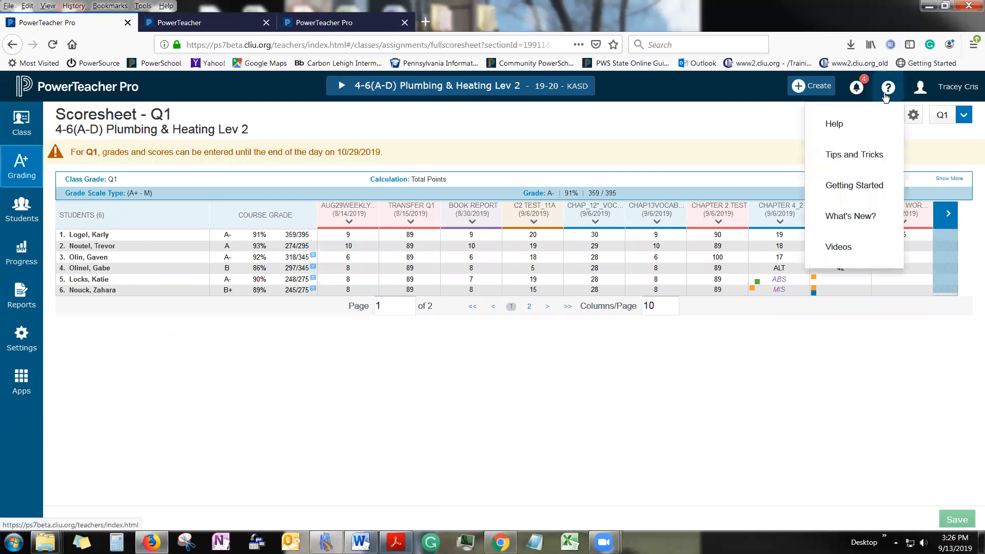
pyautogui.click(839, 250)
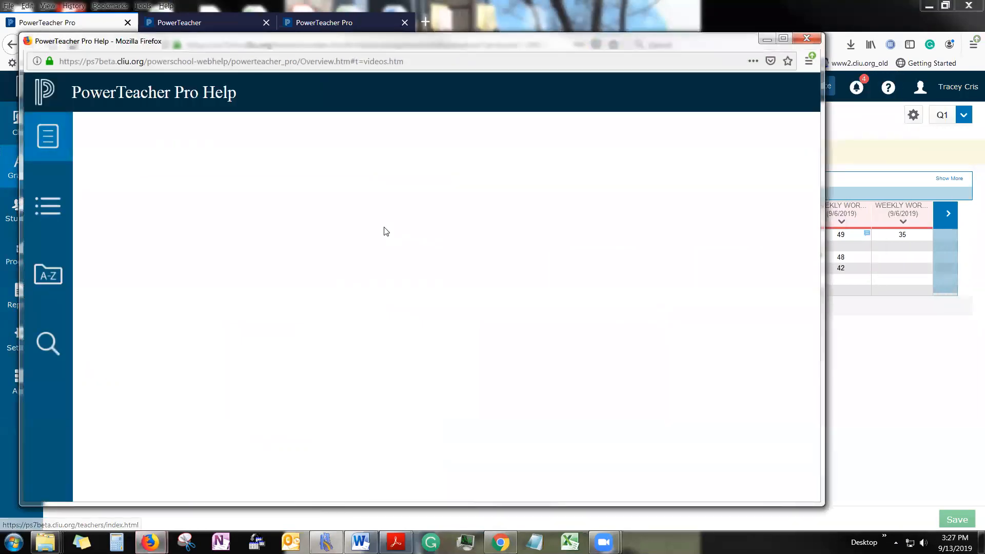
pyautogui.scroll(-4, 243, 369)
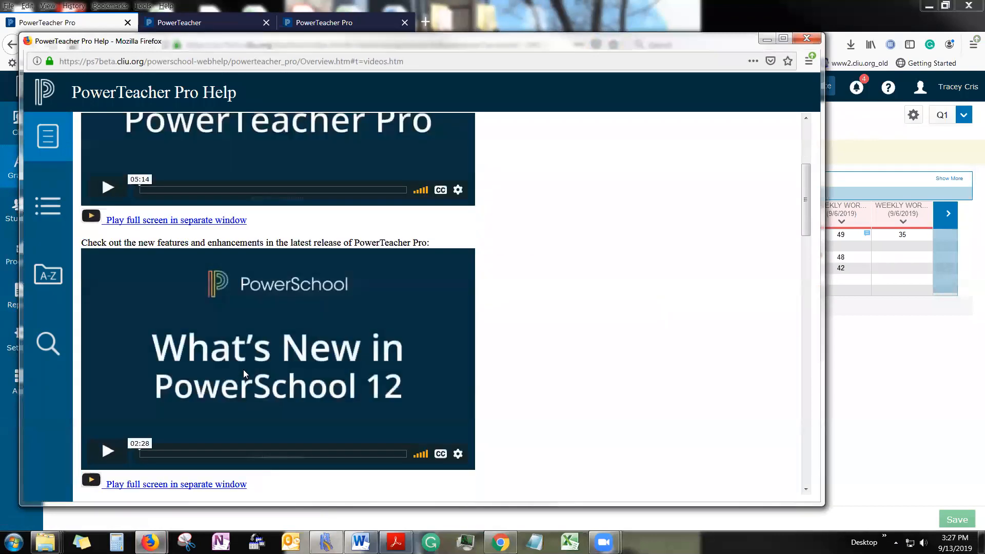
pyautogui.scroll(-7, 412, 363)
pyautogui.scroll(11, 410, 364)
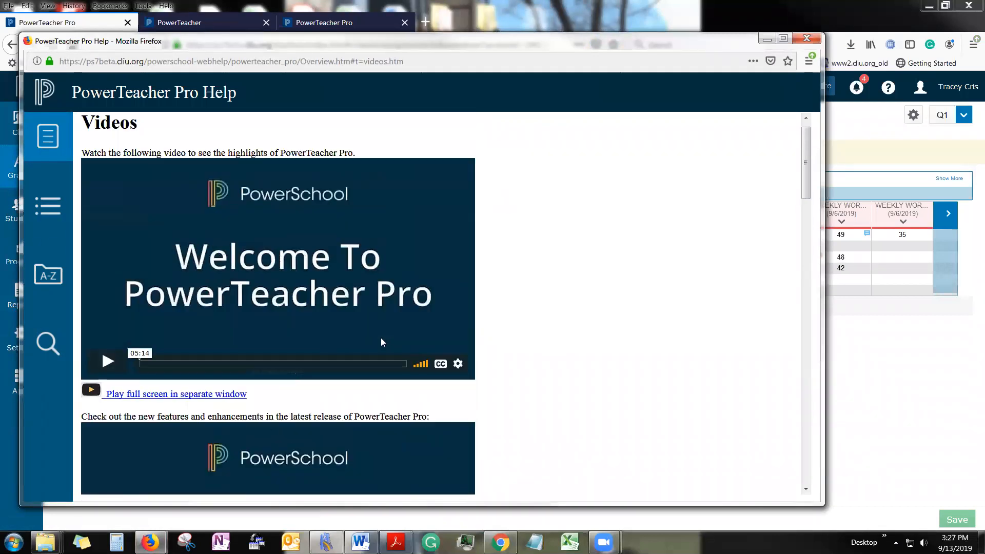
pyautogui.click(811, 38)
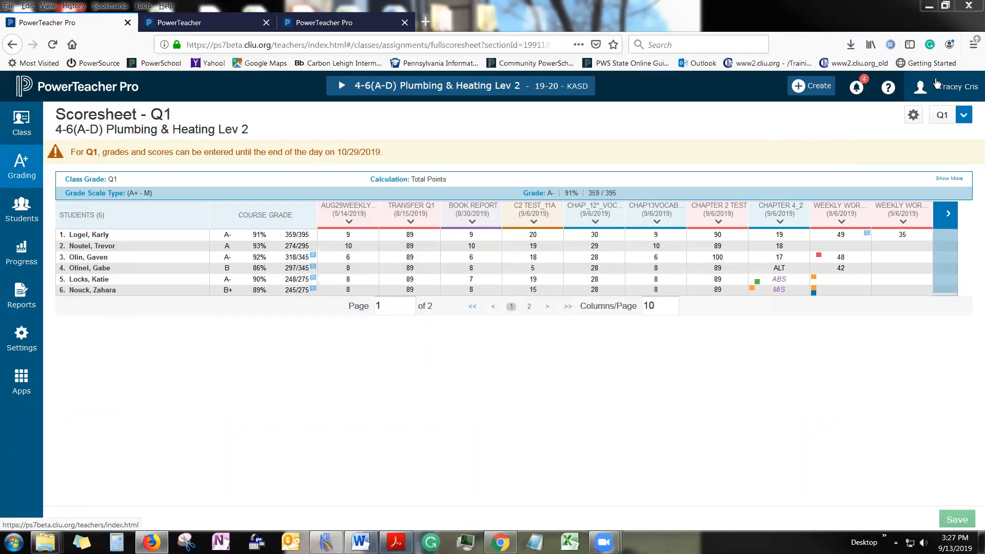
# - Open the teacher's account options and sign out
pyautogui.click(954, 88)
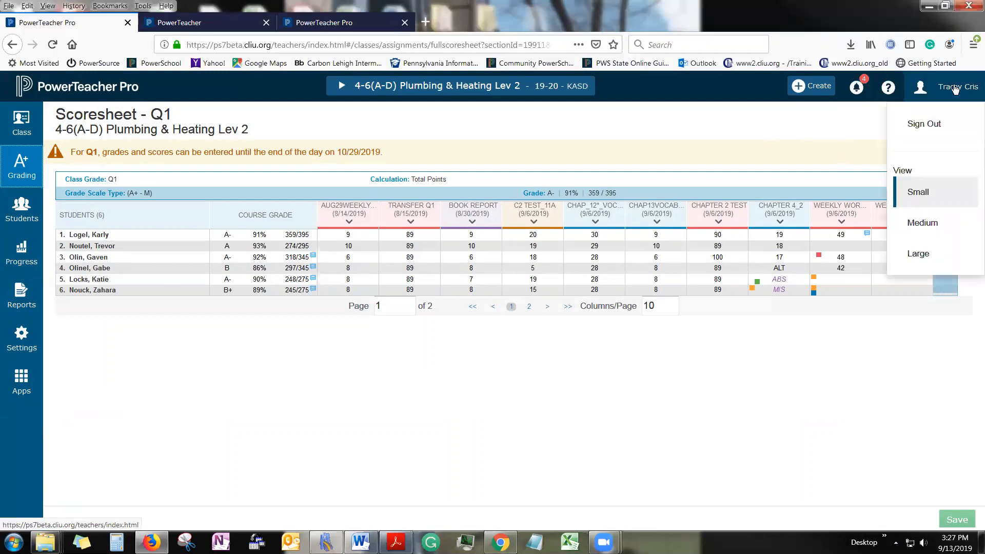
pyautogui.click(918, 125)
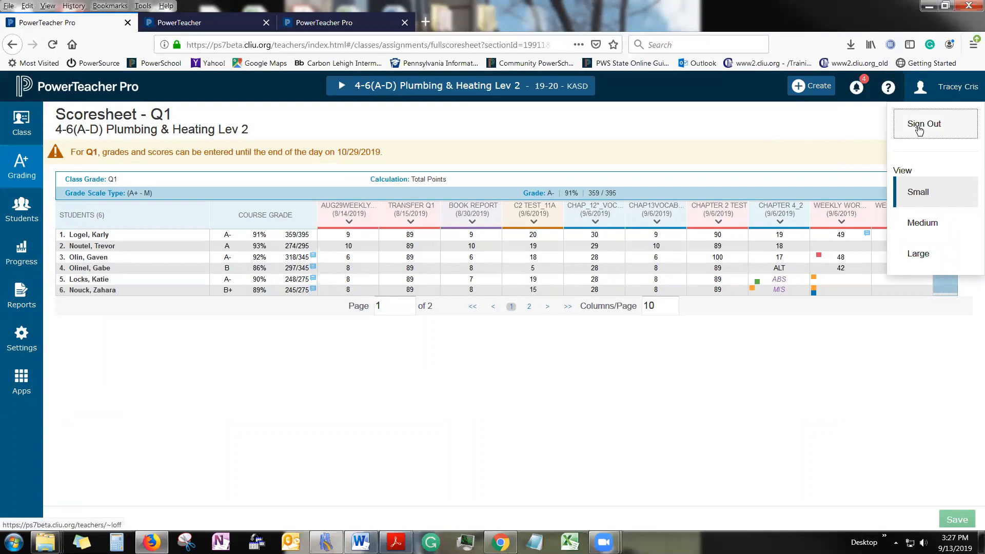